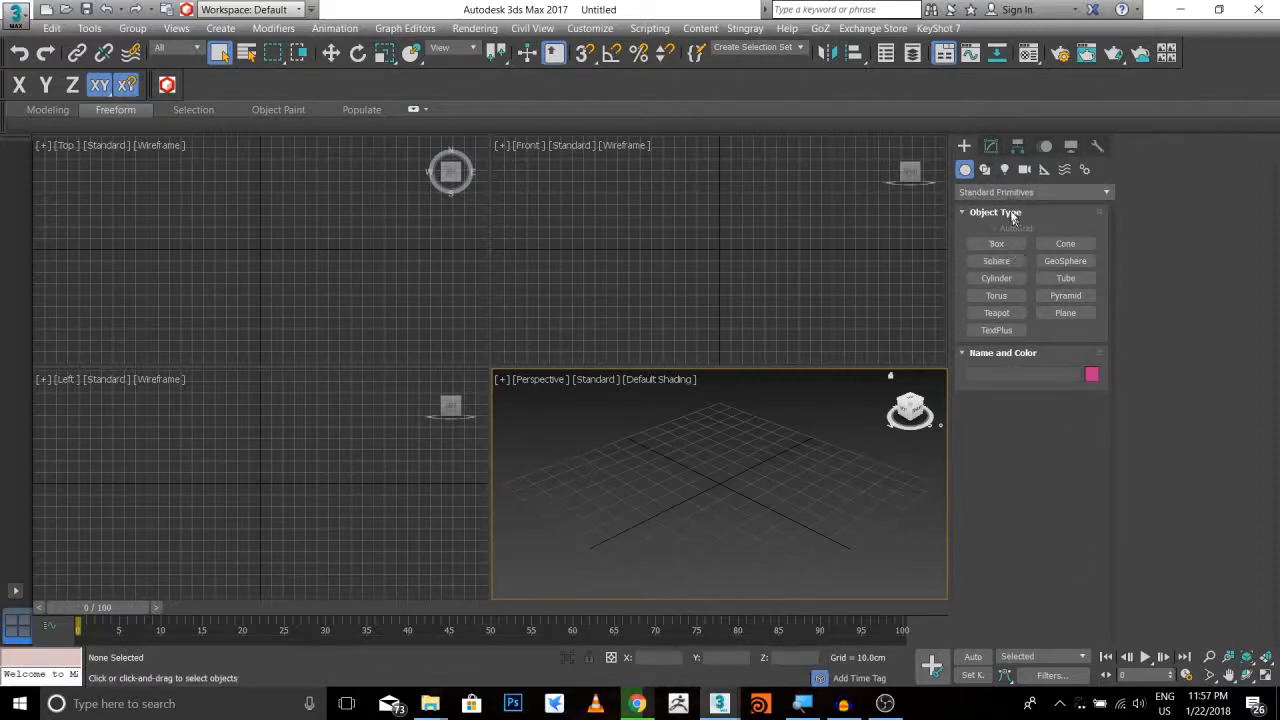
Create a teapot primitive with a radius of about 26.6 cm near the grid centre in the Perspective view
click(991, 147)
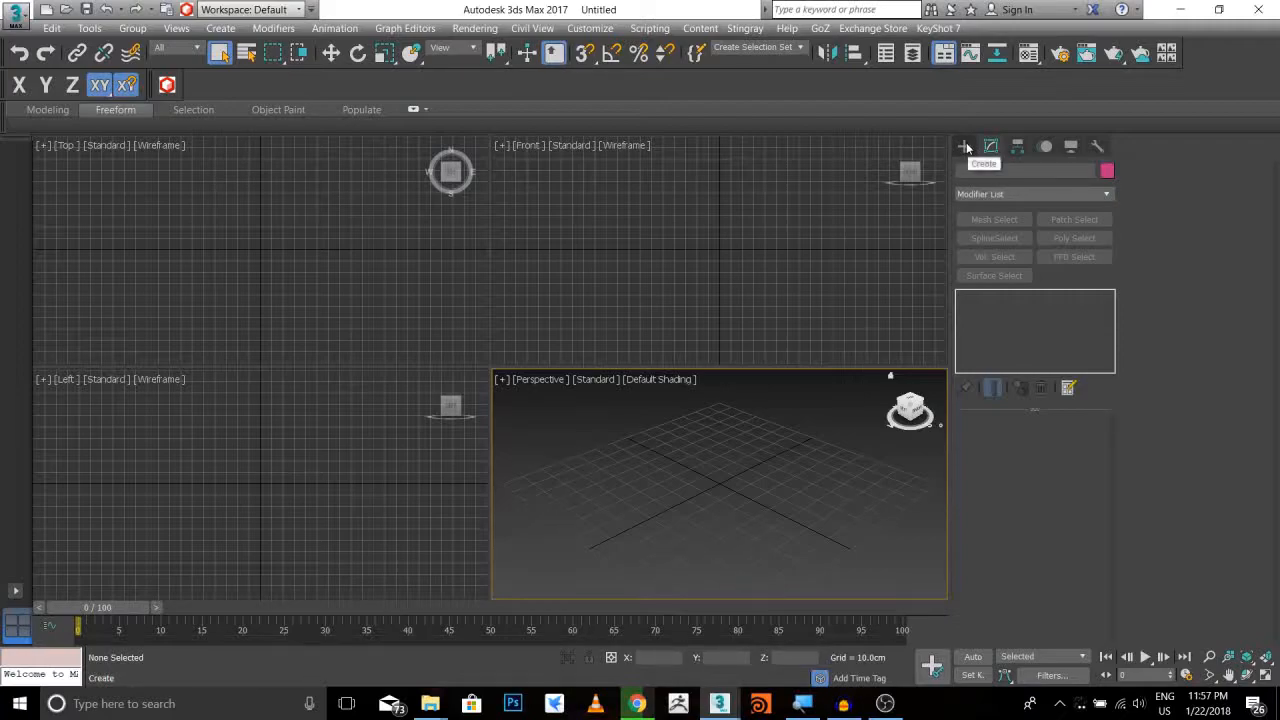
click(966, 147)
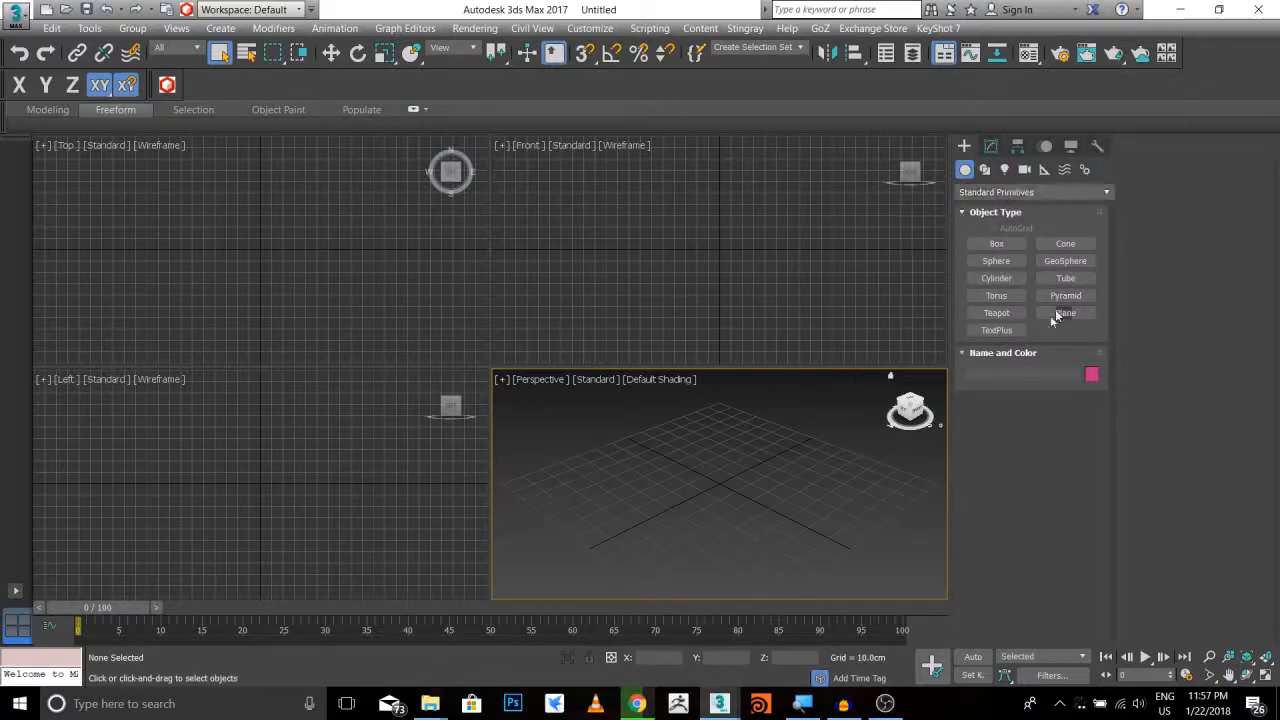
click(998, 314)
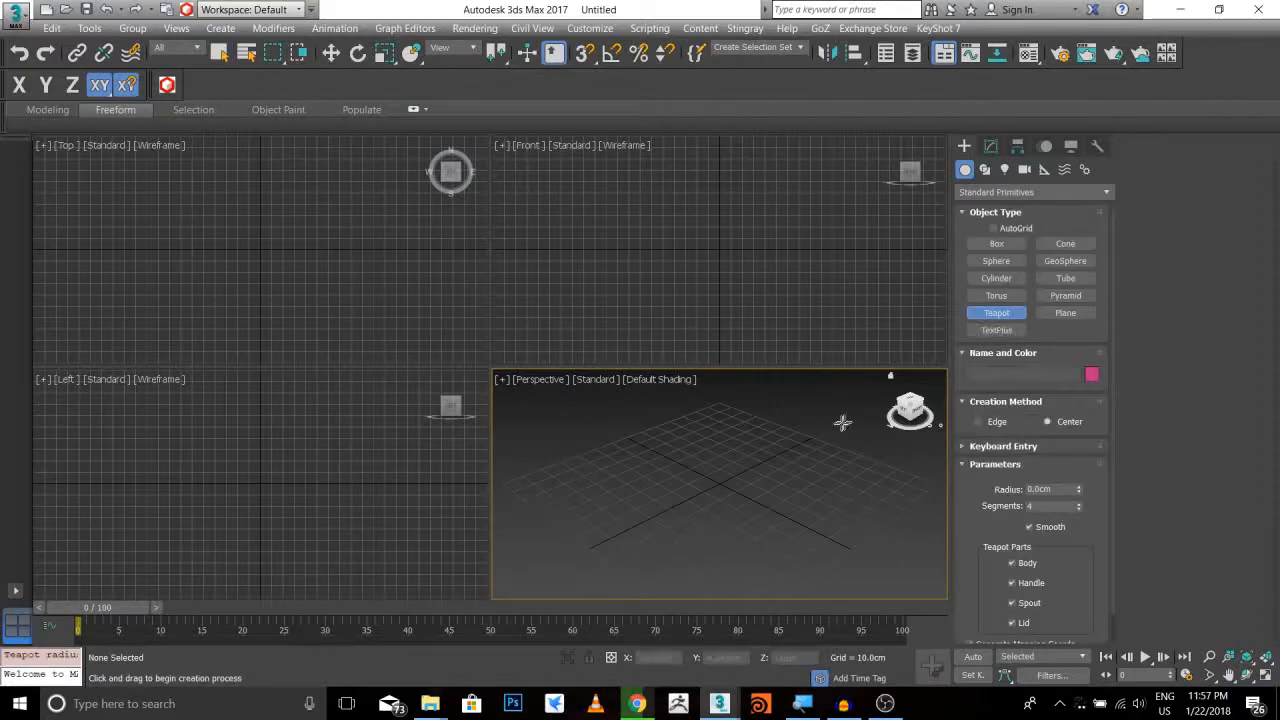
drag(709, 497, 770, 518)
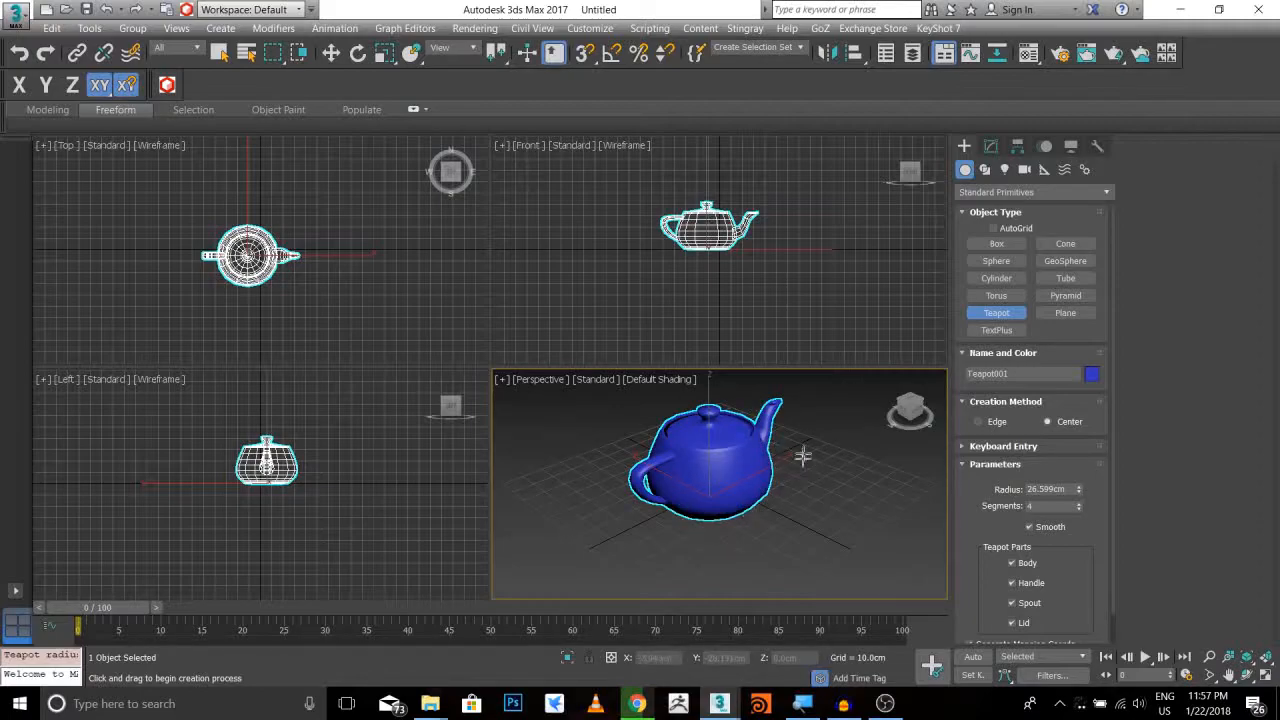
Set the teapot's segments to 6
click(990, 147)
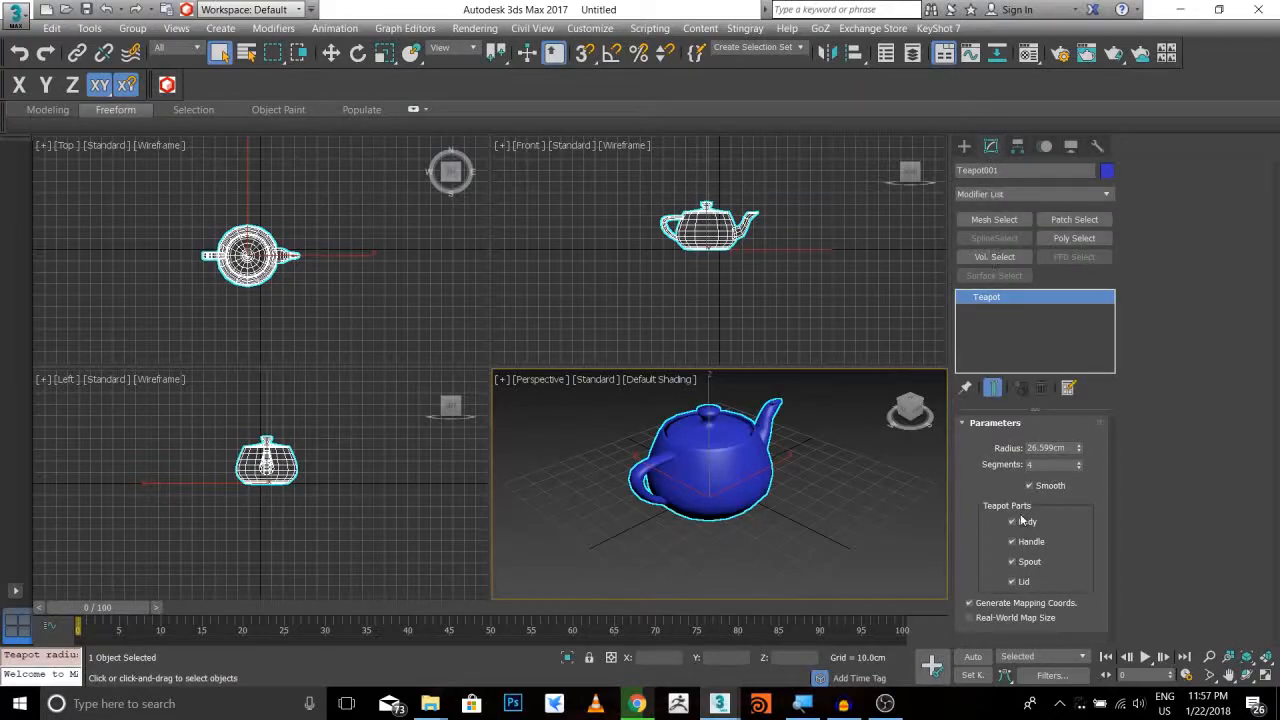
drag(1078, 465, 1078, 462)
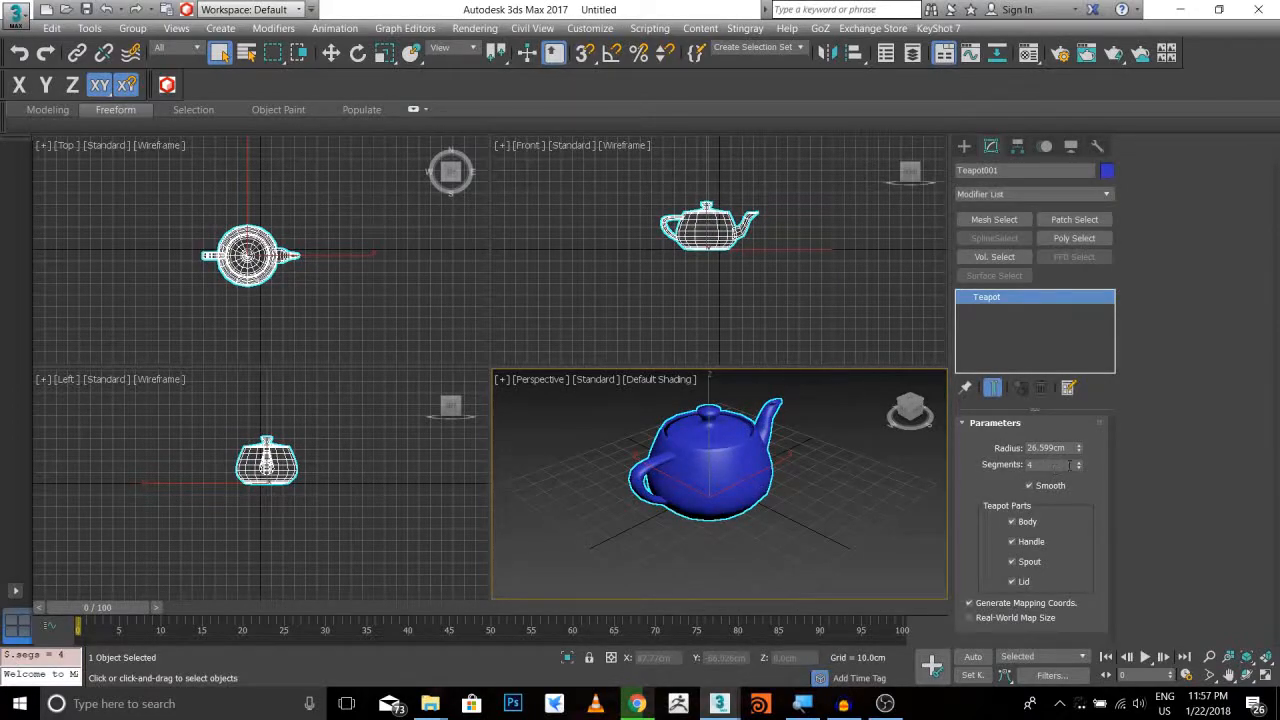
drag(1079, 466, 1079, 463)
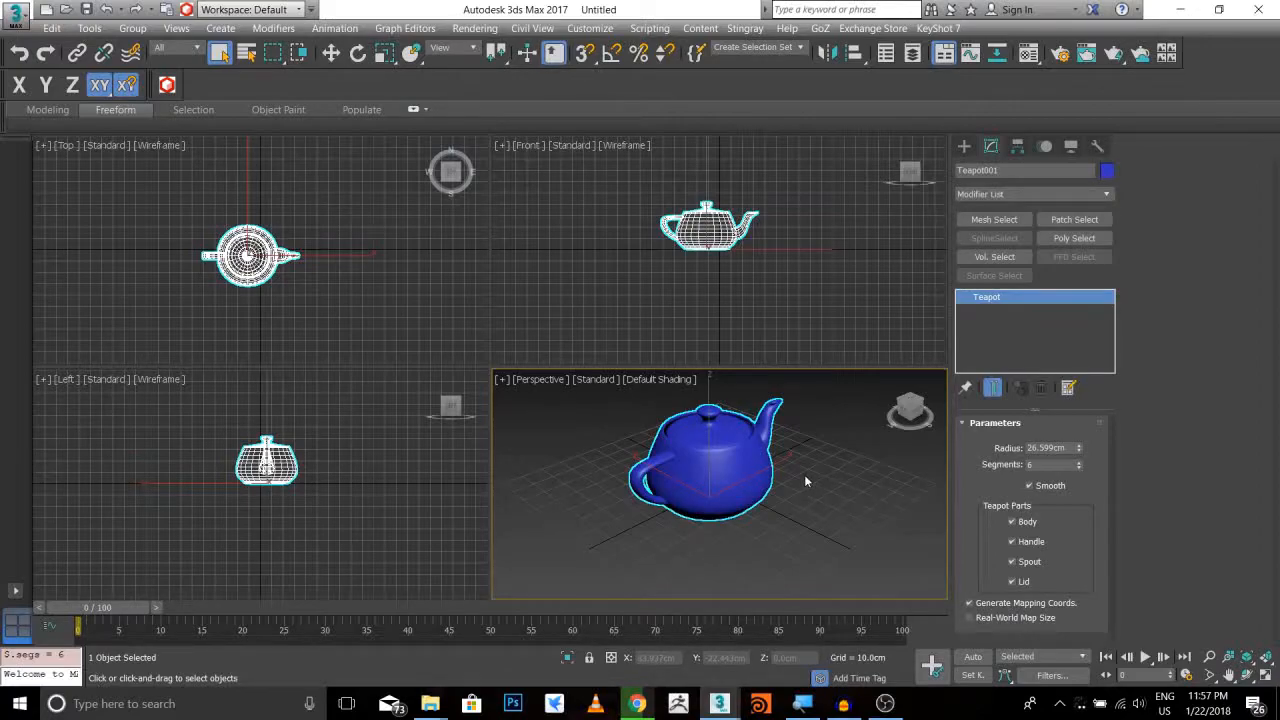
Preview the teapot with edged faces and in wireframe, and return the Perspective view to default shading
key(F4)
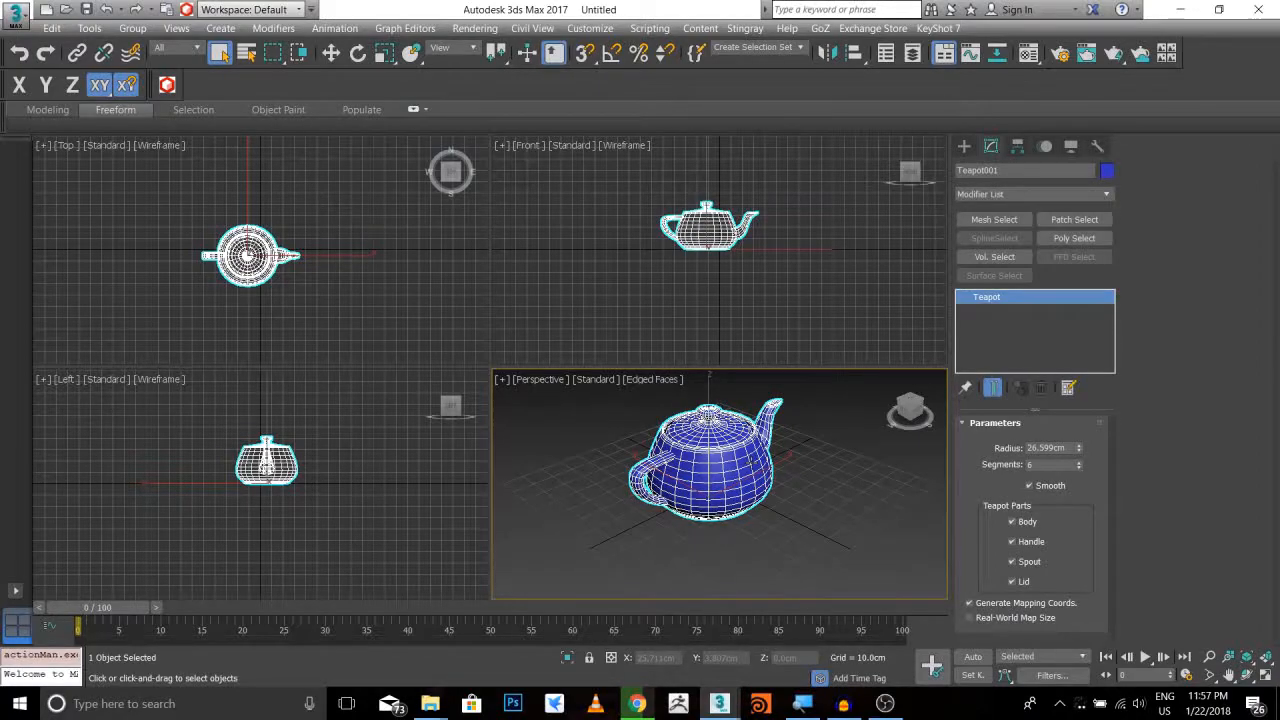
key(F3)
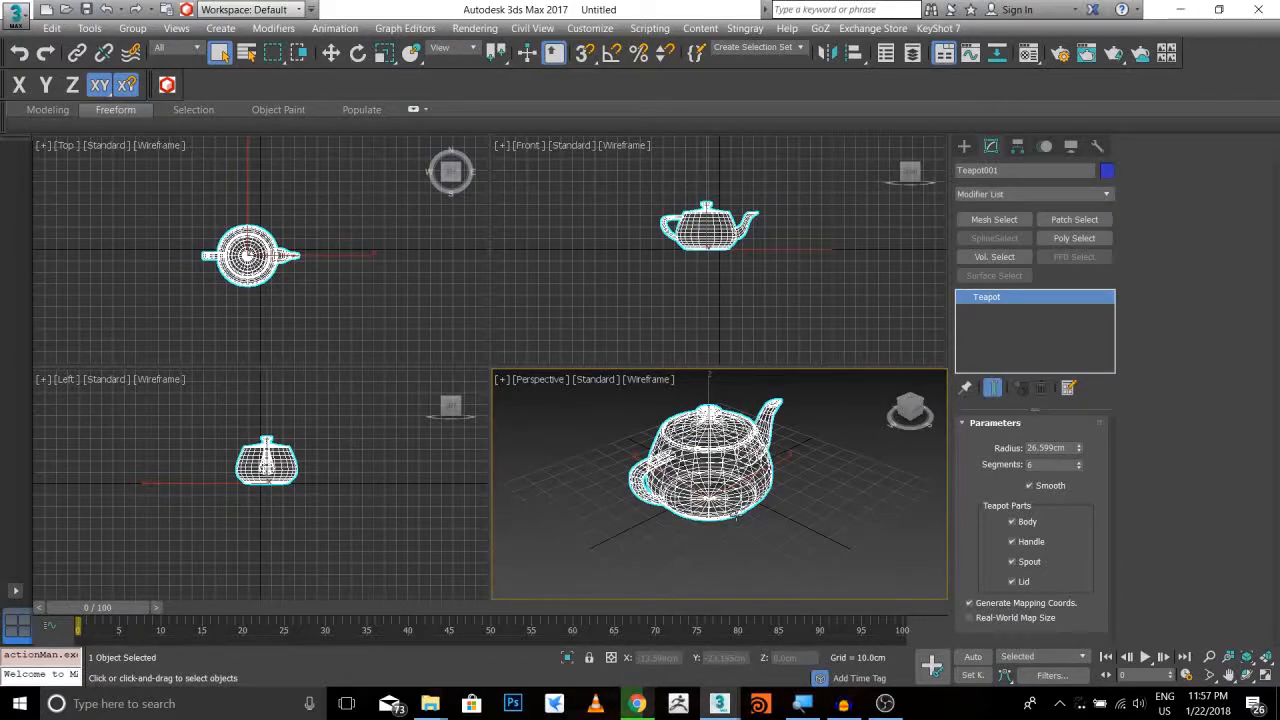
key(F3)
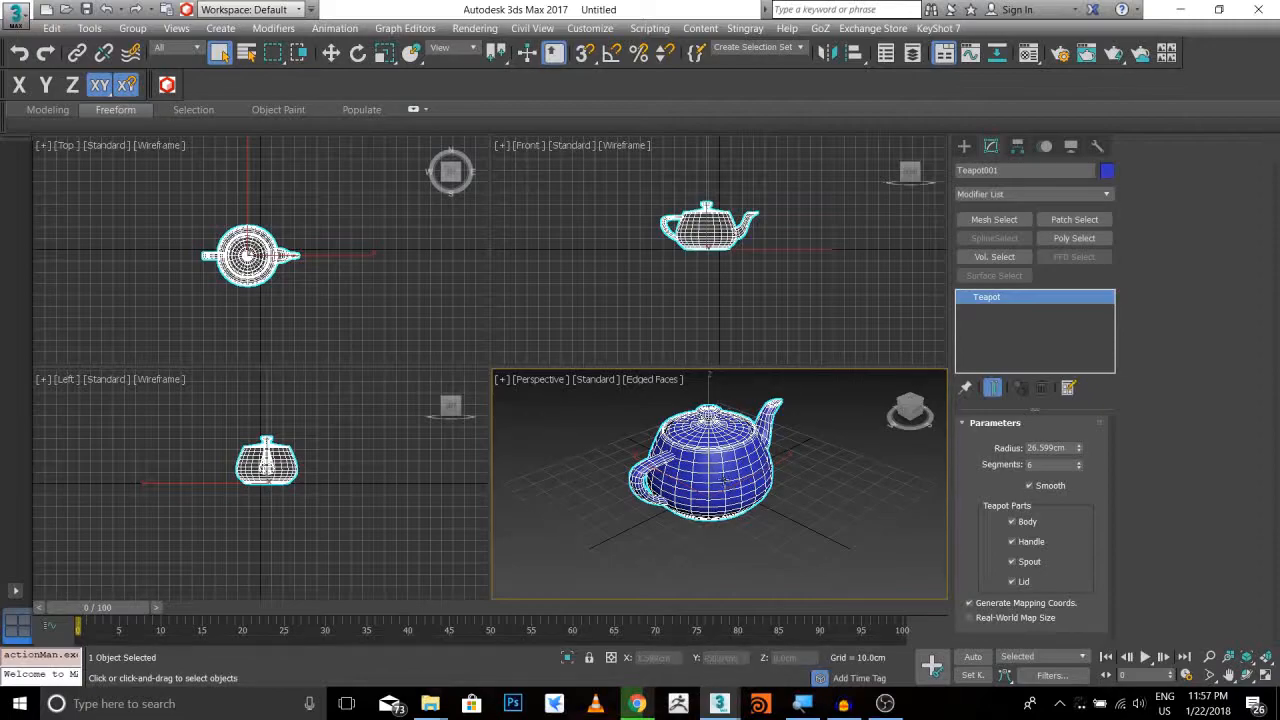
key(F3)
key(F3)
key(F4)
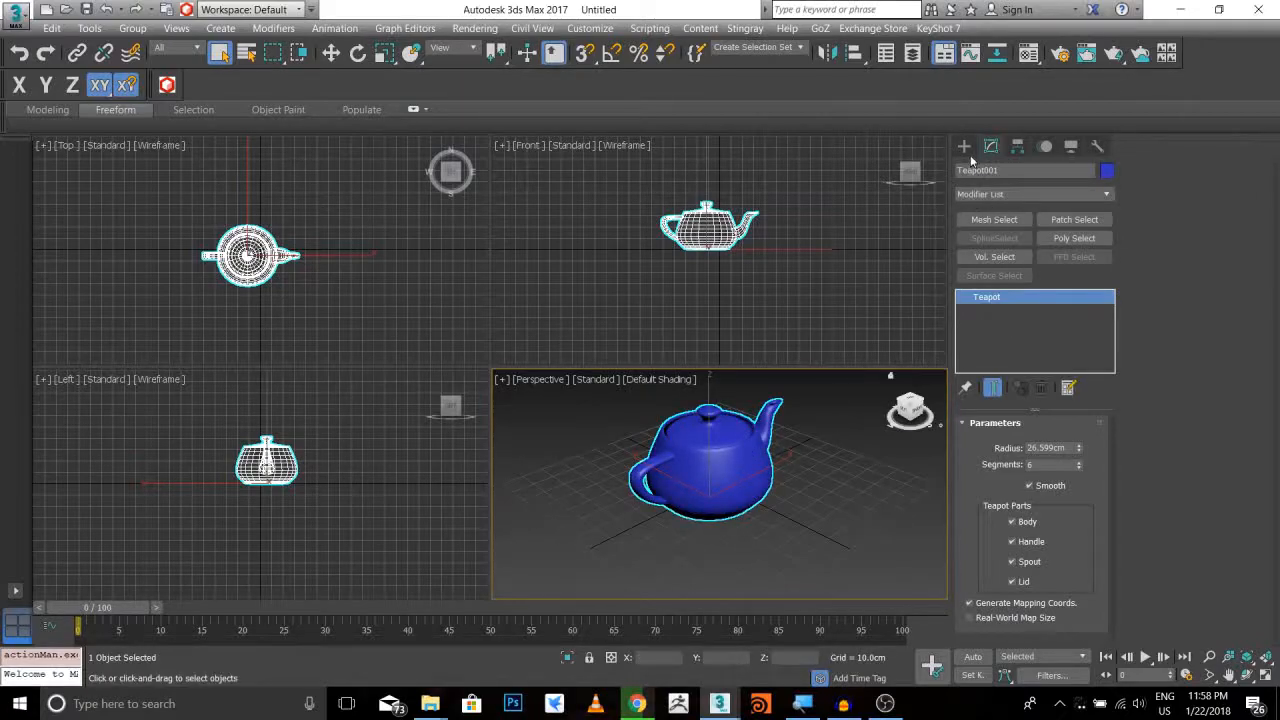
Create a standard box beside the teapot's spout, about 37.7 cm long, 50.5 cm wide and 41.9 cm high
click(964, 146)
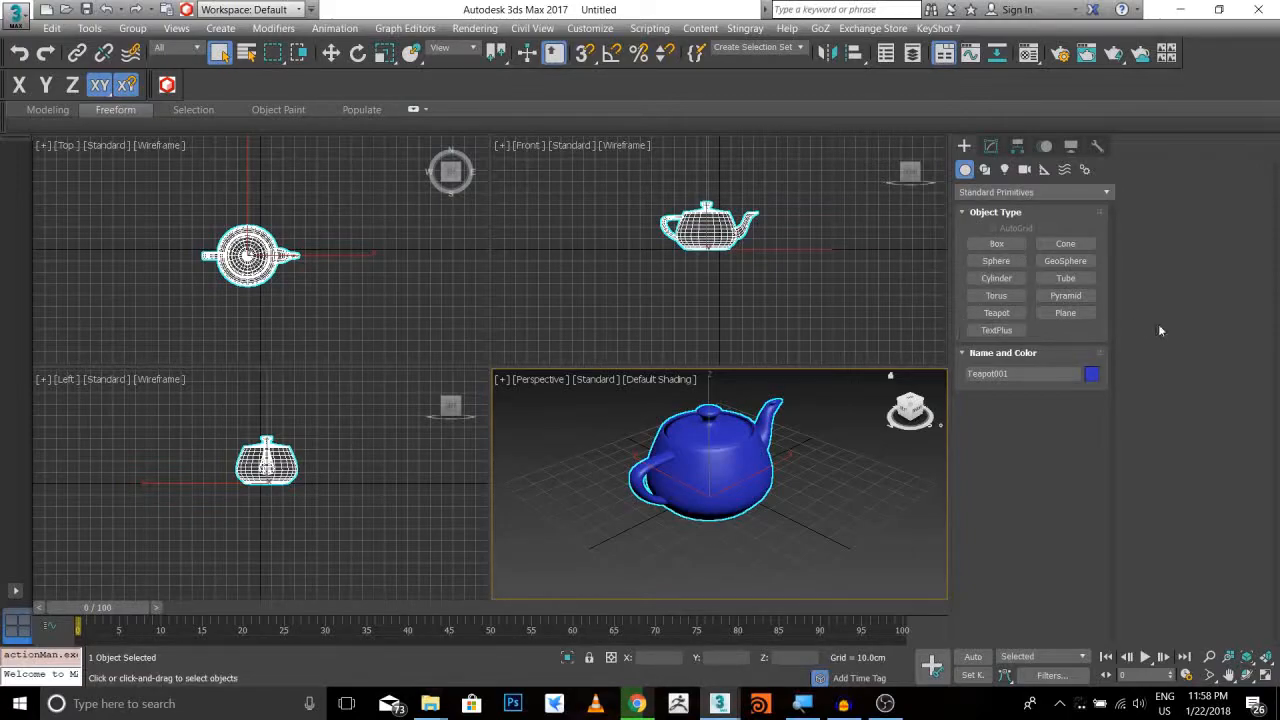
click(1048, 192)
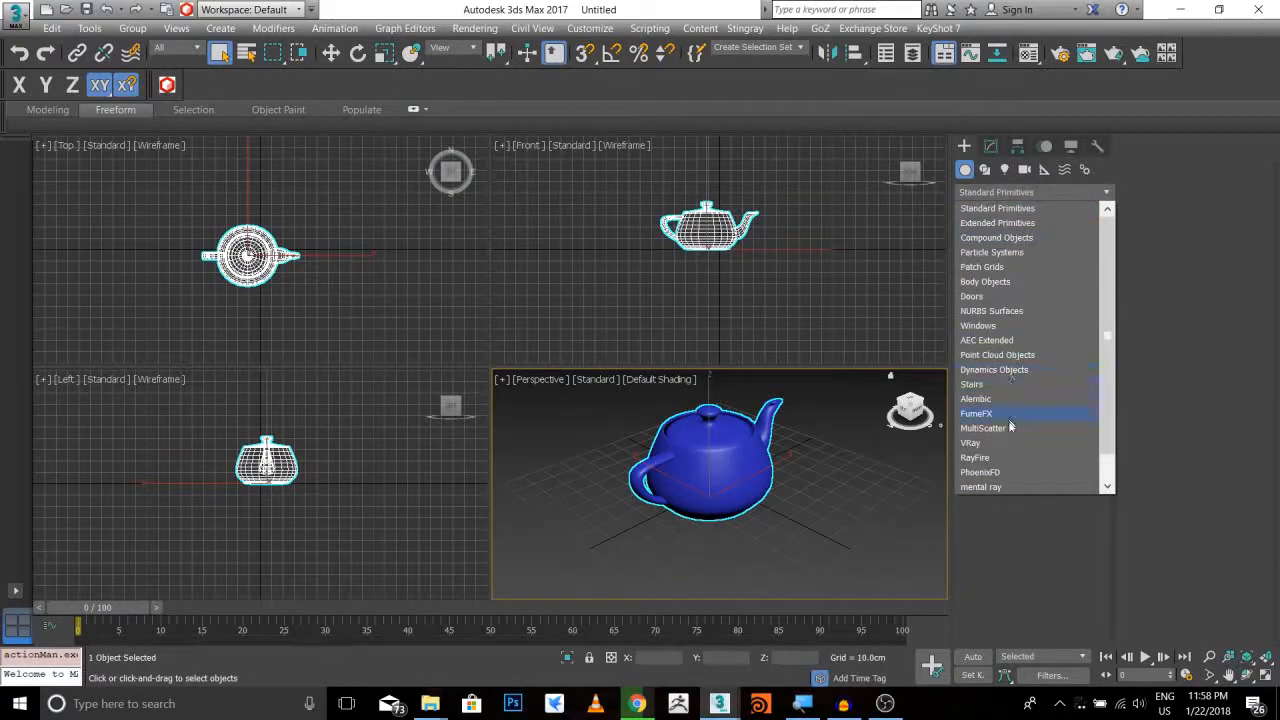
click(1033, 211)
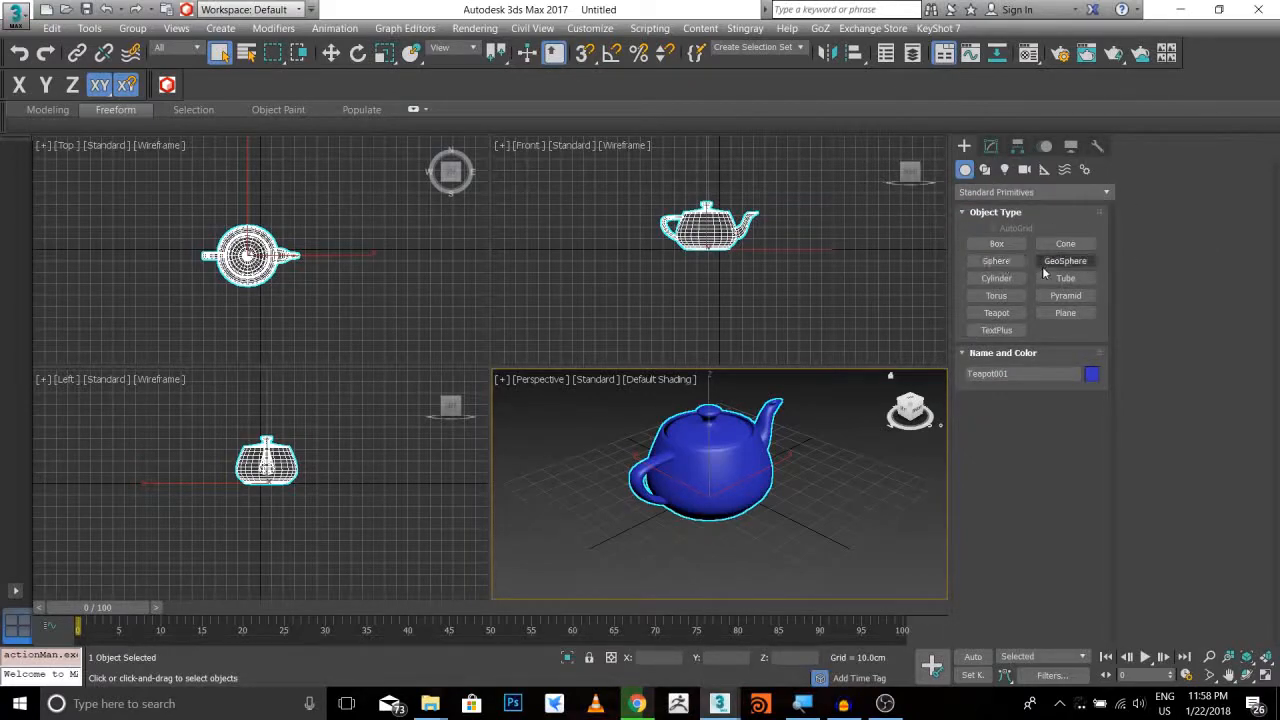
click(997, 244)
drag(826, 480, 834, 557)
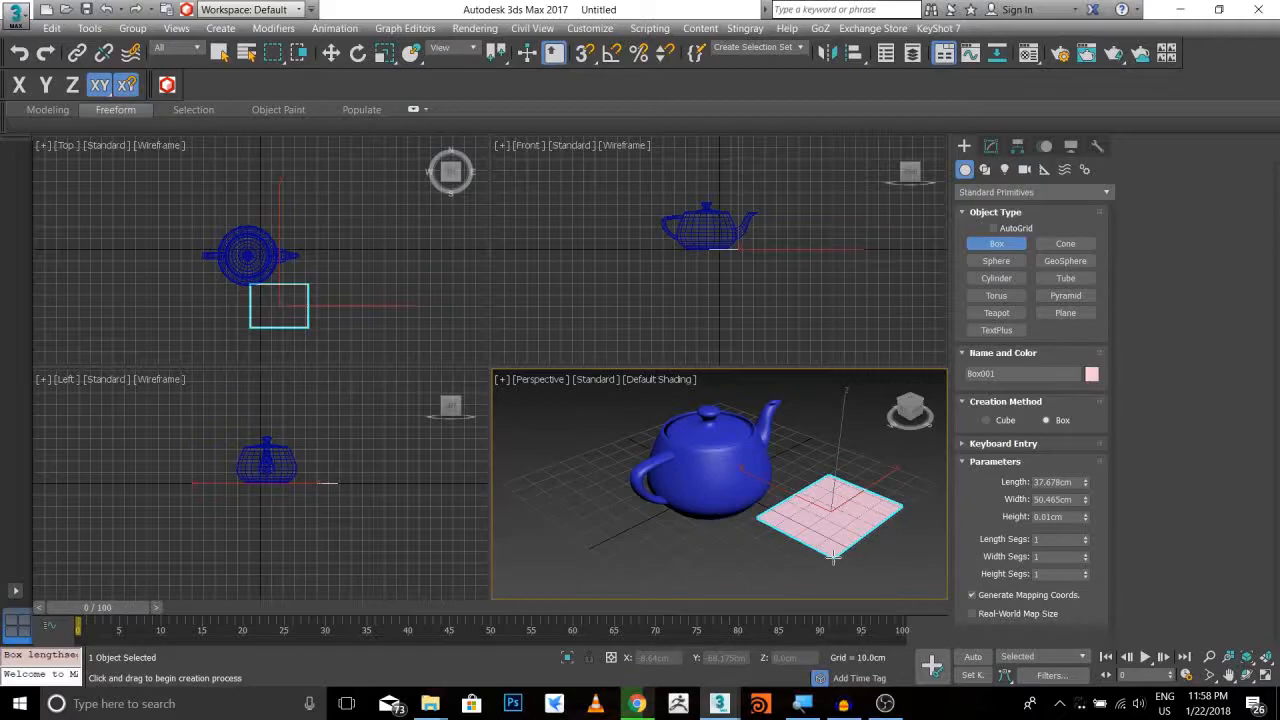
drag(834, 557, 834, 557)
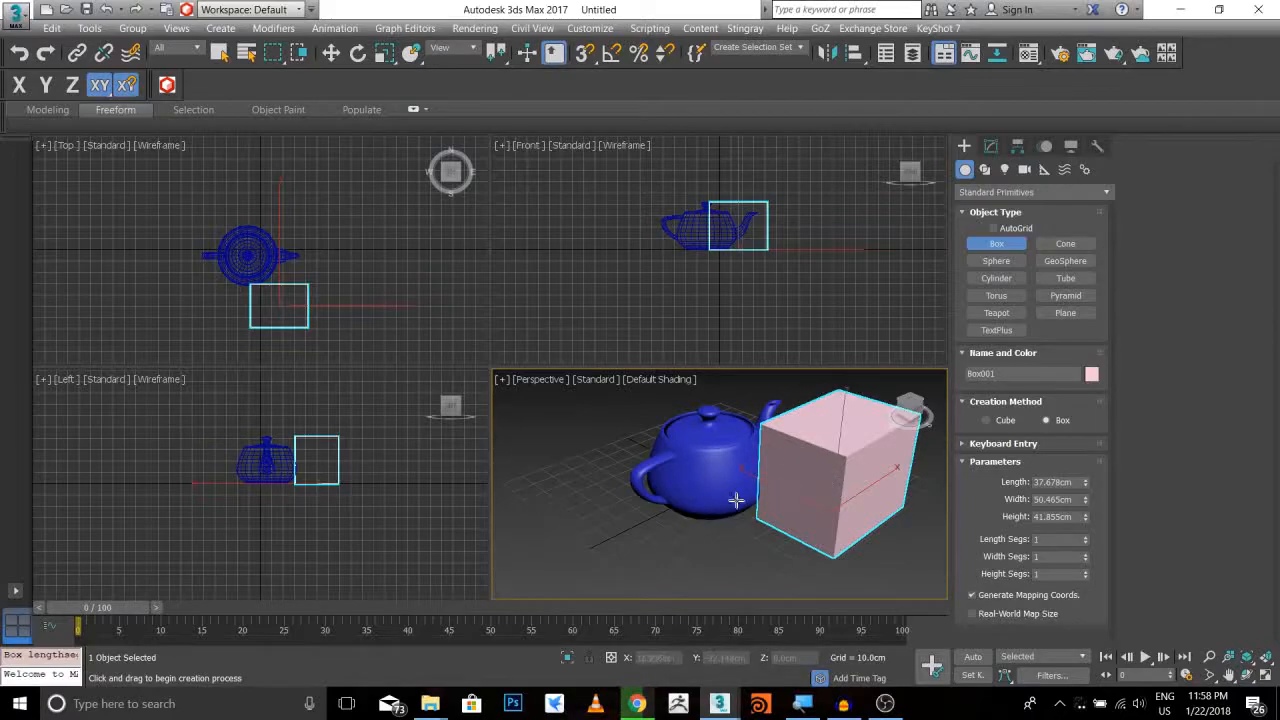
right_click(609, 450)
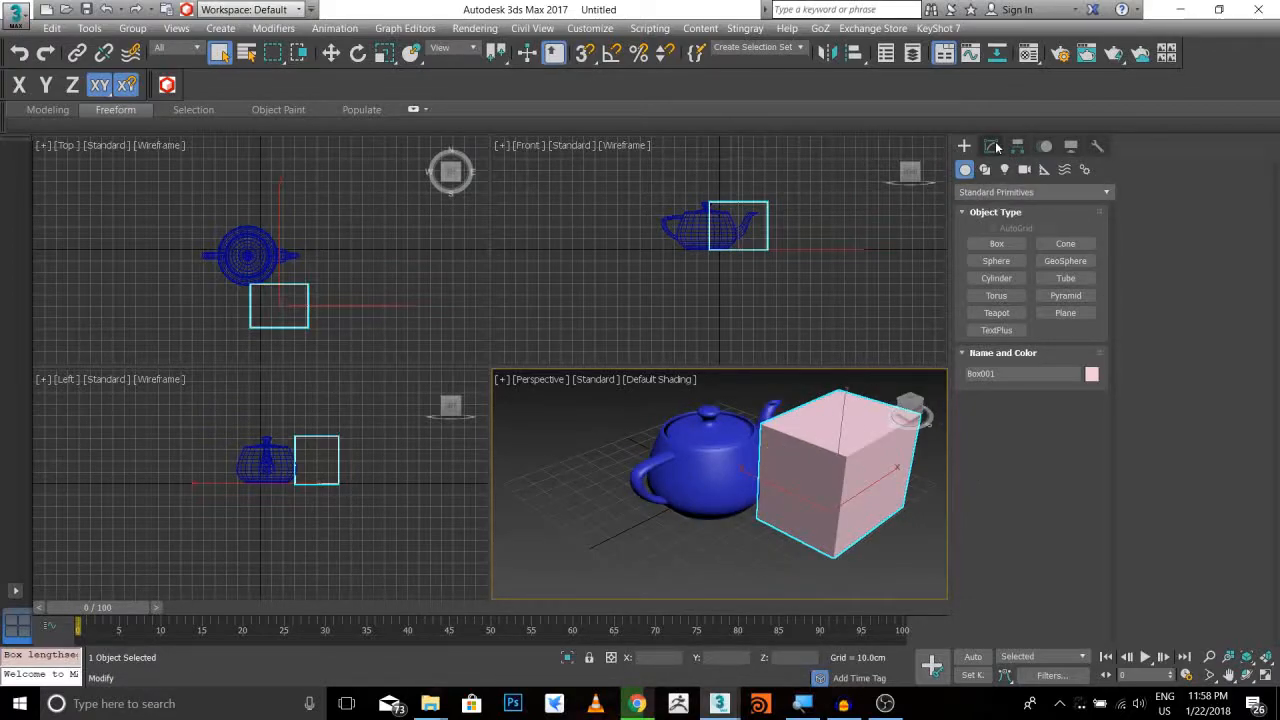
Set the box's length to 38.055 cm and display edged faces in the Perspective view
click(992, 147)
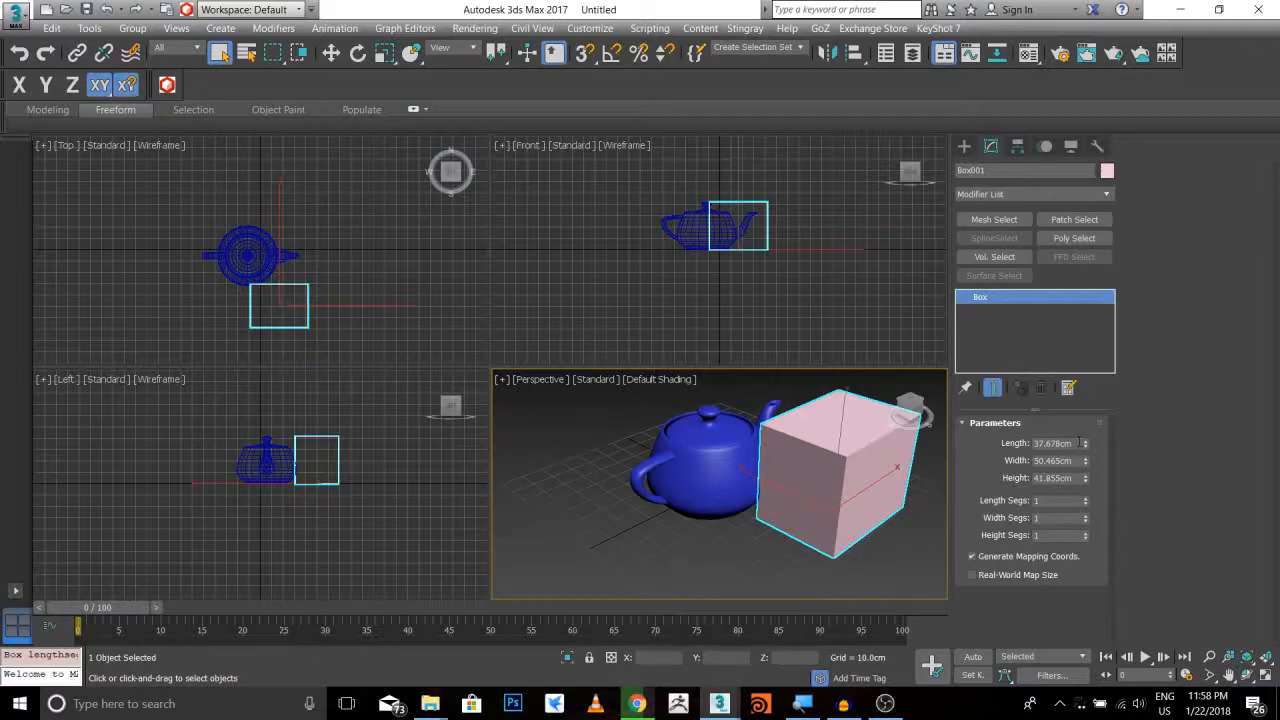
drag(1087, 442, 1090, 445)
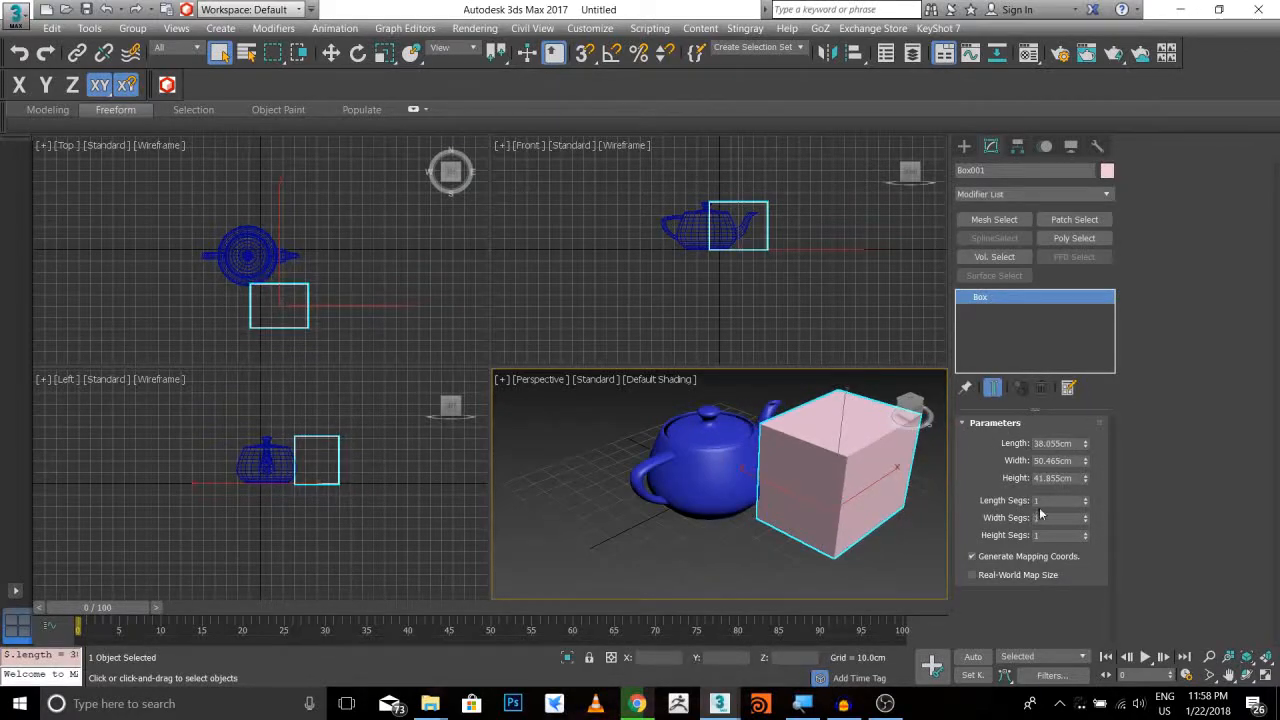
key(F4)
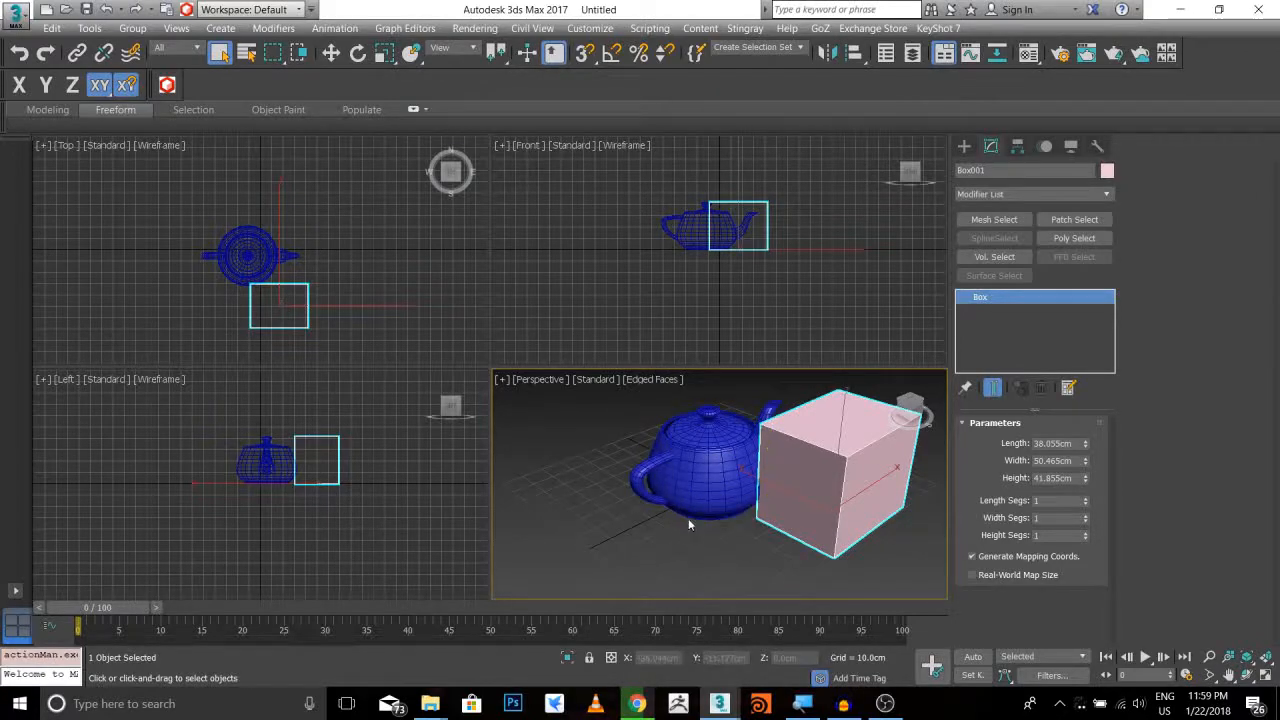
Set the box's length, width and height segments to 4 each
click(1086, 498)
click(1086, 498)
click(1086, 498)
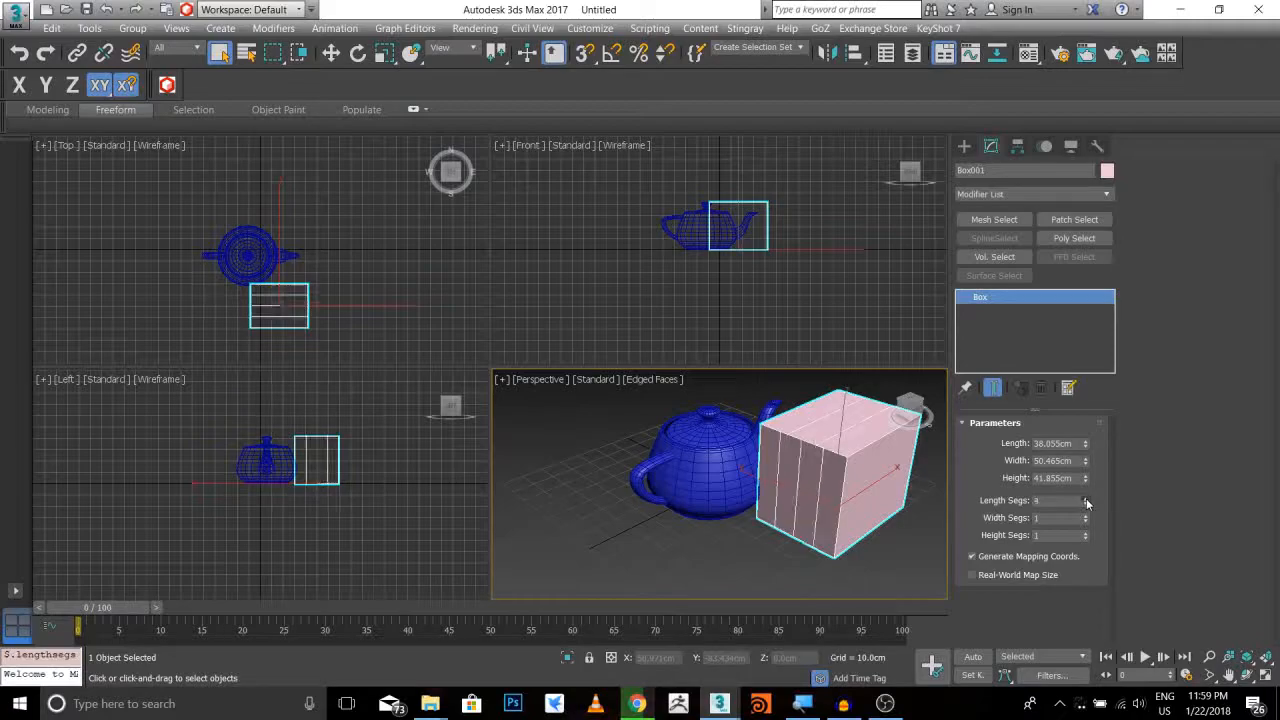
click(1084, 514)
click(1084, 514)
click(1084, 514)
click(1086, 532)
click(1086, 532)
click(1086, 532)
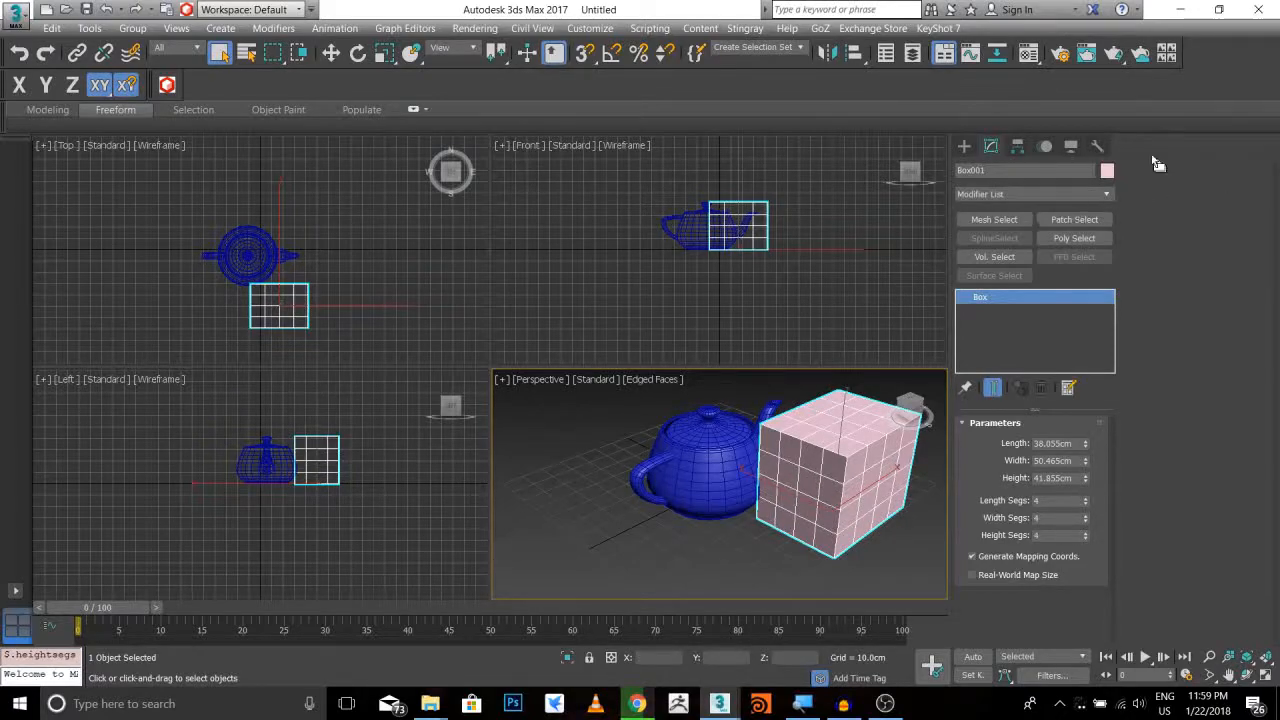
Create a tube on the teapot's handle side with radii of about 30.5 and 17.4 cm and height about 34.2 cm, and show its modifiable parameters
click(964, 146)
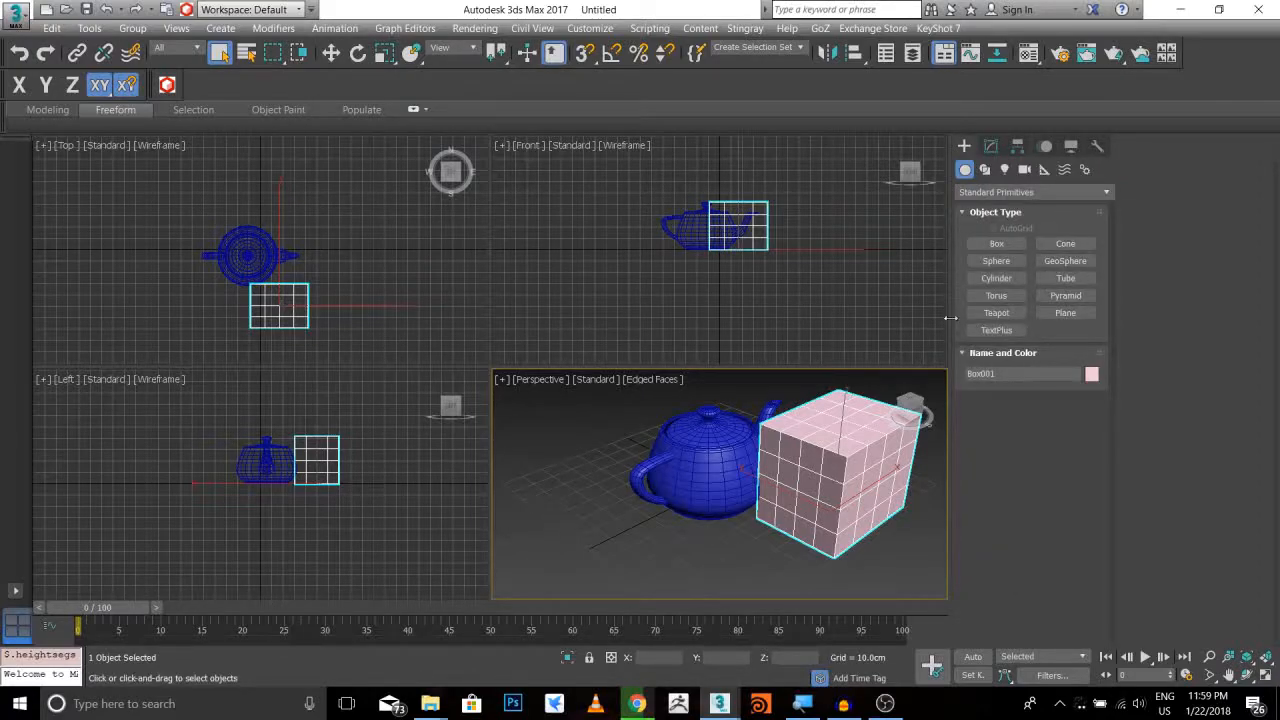
click(1063, 278)
drag(567, 485, 636, 486)
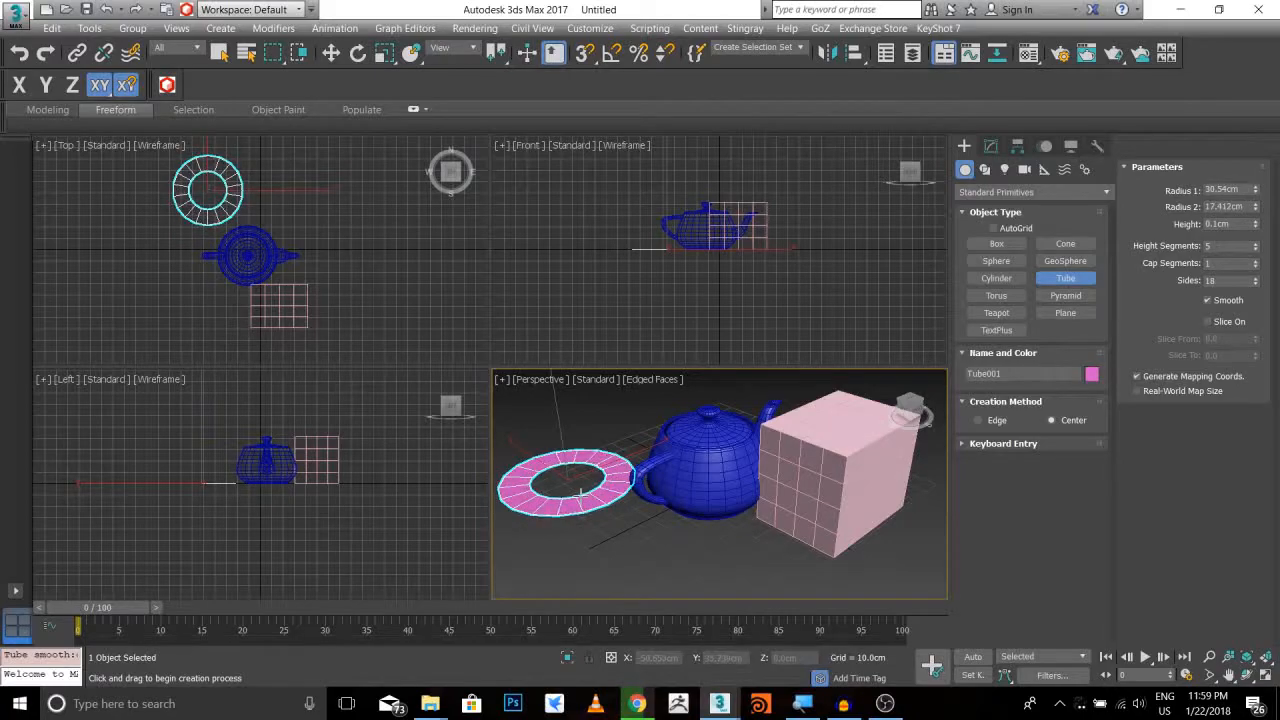
click(591, 420)
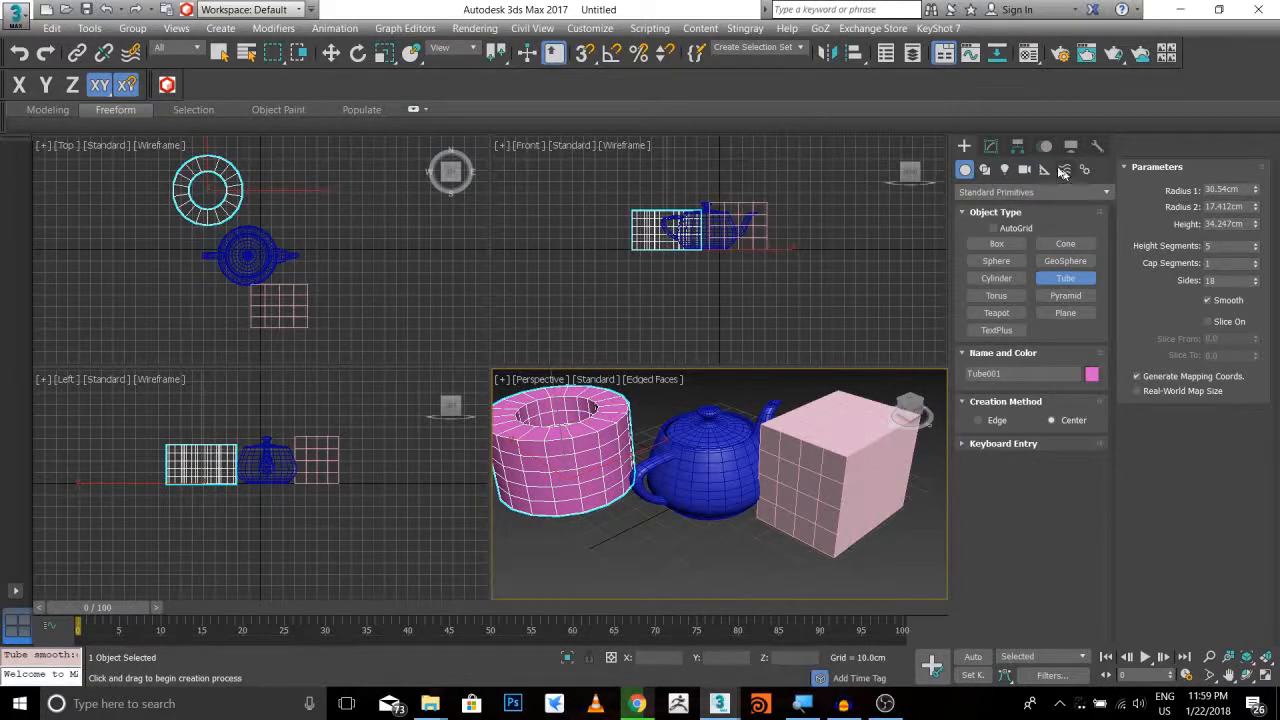
click(990, 147)
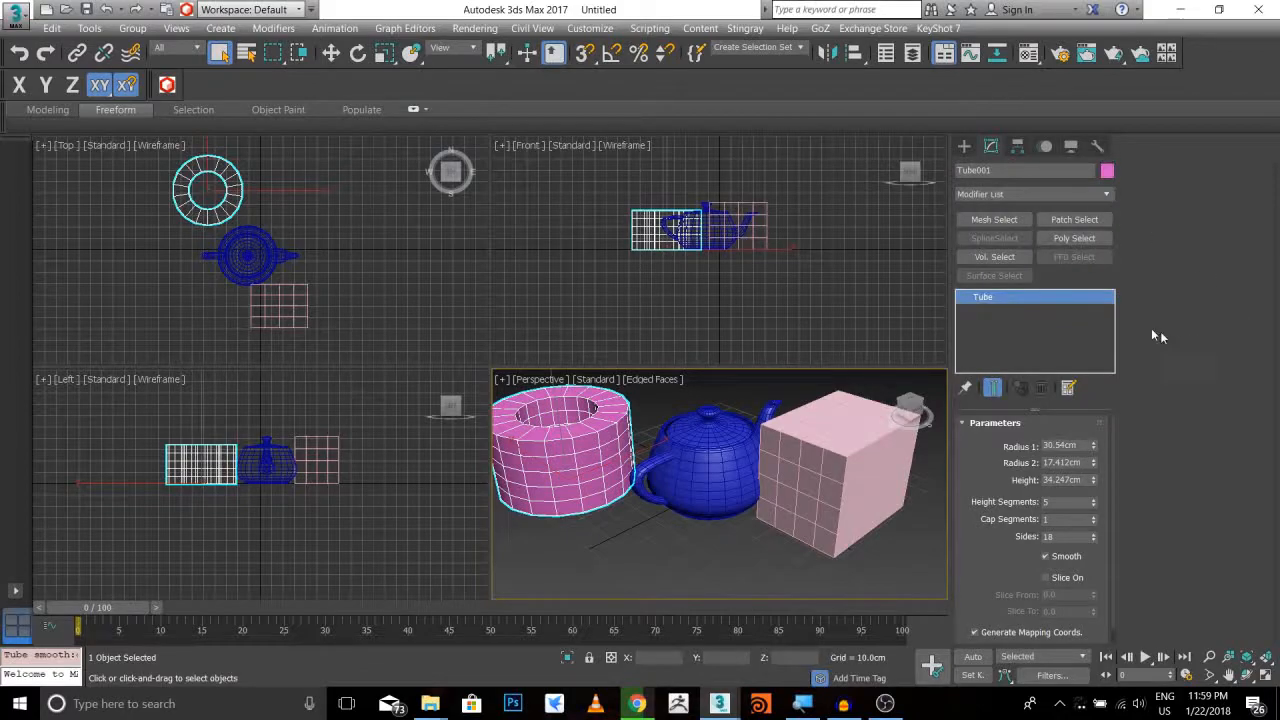
Create a sphere at the teapot's handle, in front of the tube, in the Perspective view
click(964, 146)
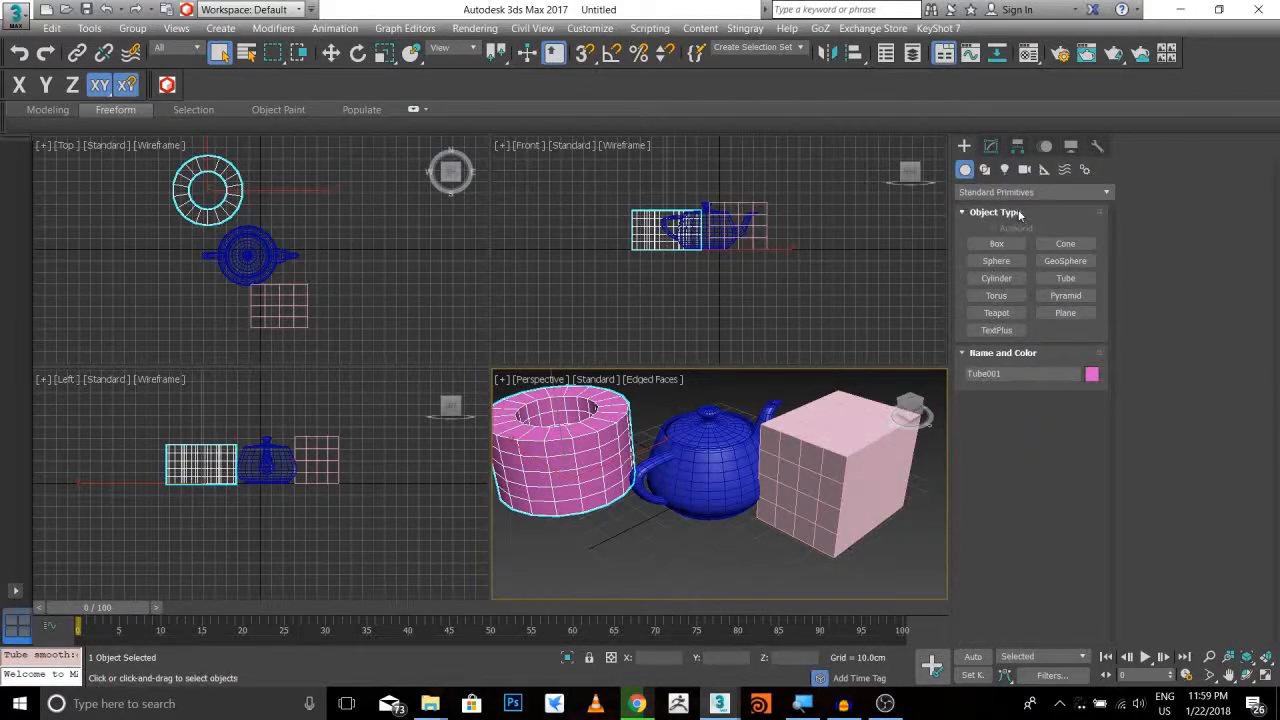
click(996, 261)
drag(632, 530, 684, 536)
right_click(759, 400)
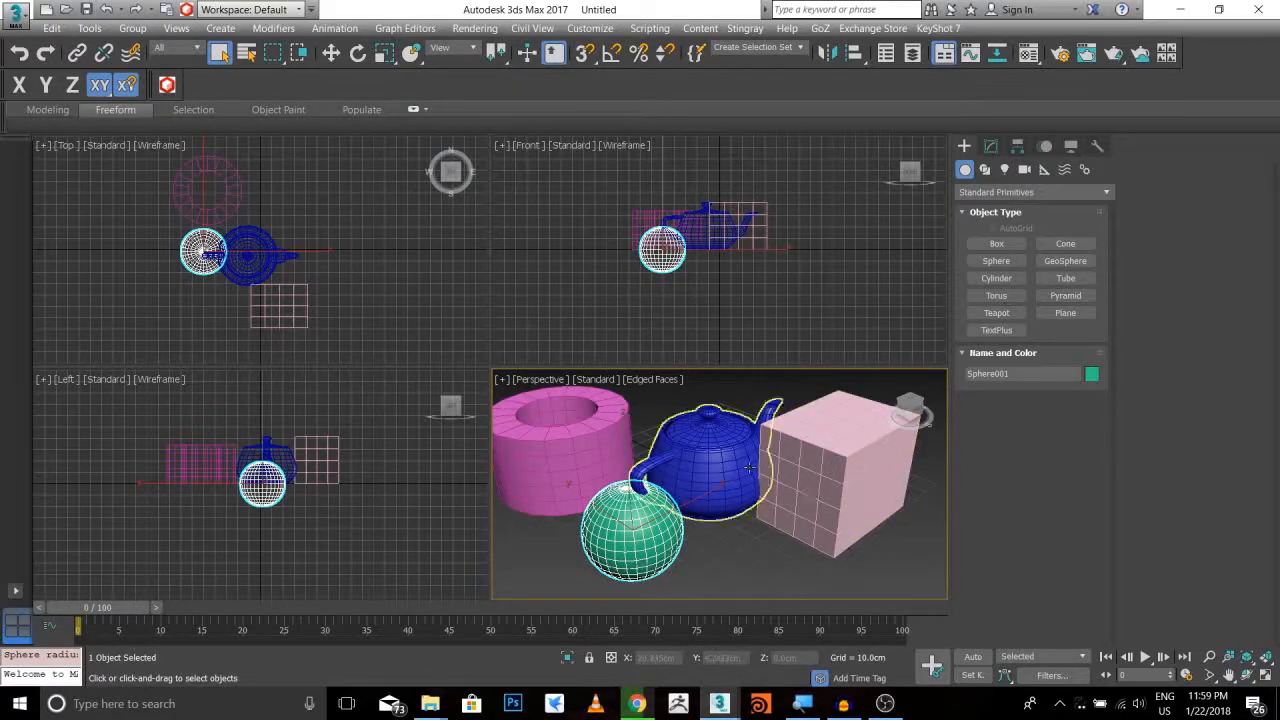
Inspect the objects by maximizing the Perspective, Front and Top views in turn, finishing with the Perspective view maximized
click(1267, 680)
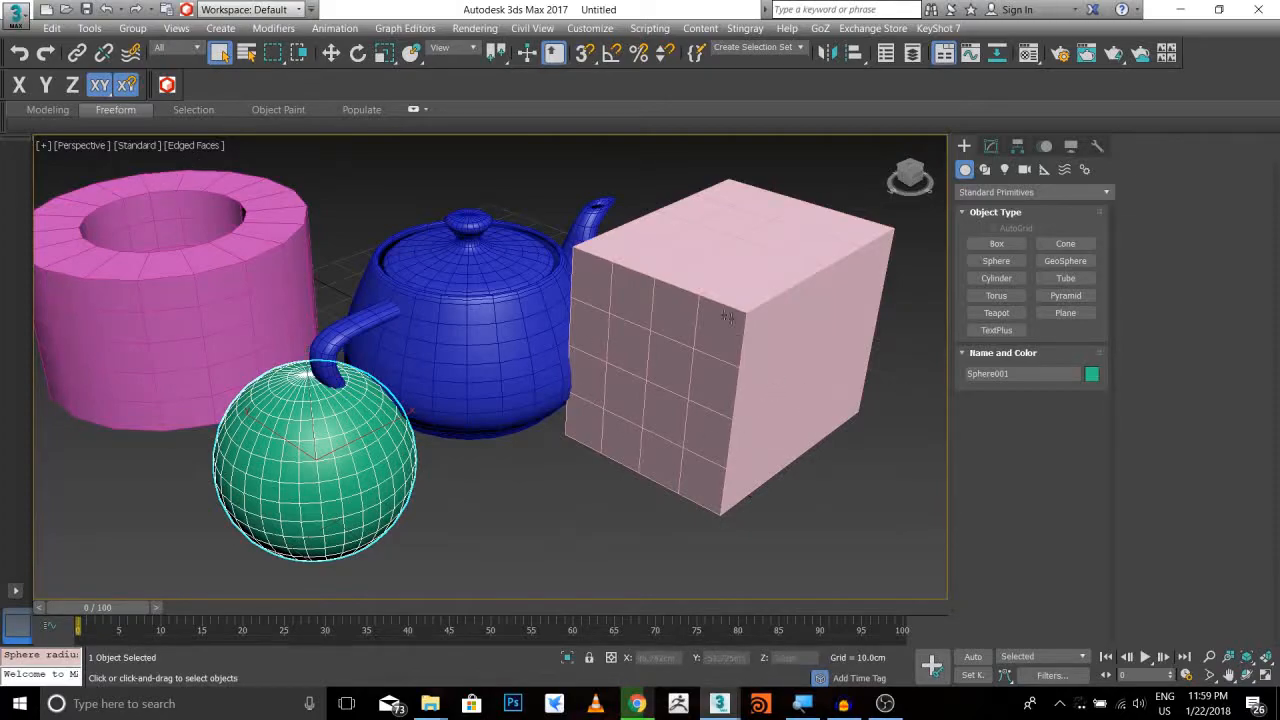
key(alt+w)
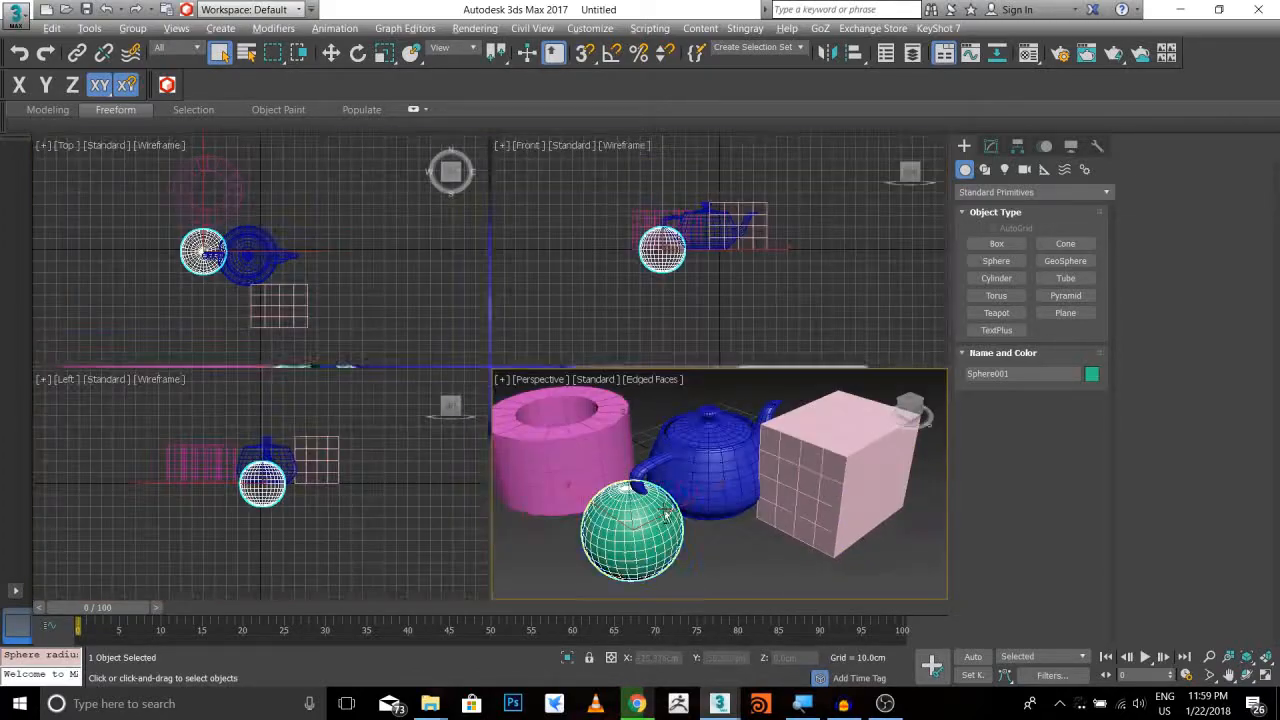
key(alt+w)
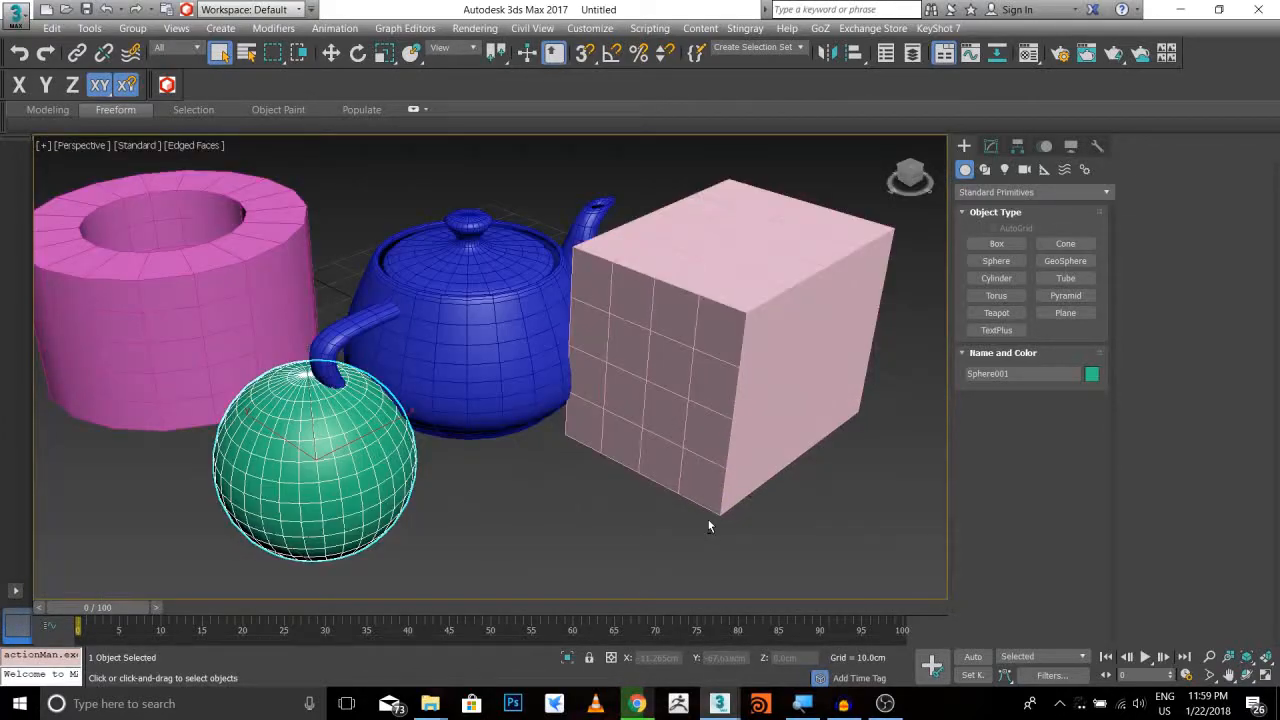
key(alt+w)
key(alt+w)
key(alt+w)
click(645, 294)
key(alt+w)
key(alt+w)
click(388, 243)
key(alt+w)
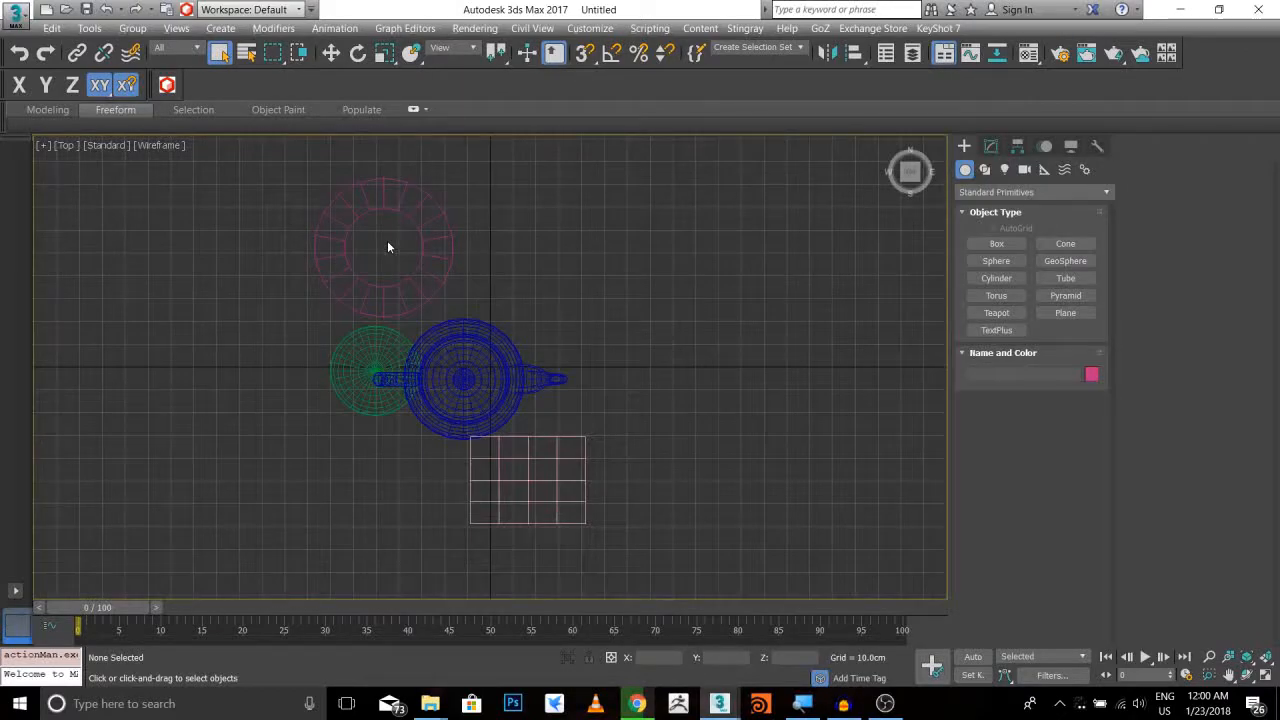
key(alt+w)
click(730, 575)
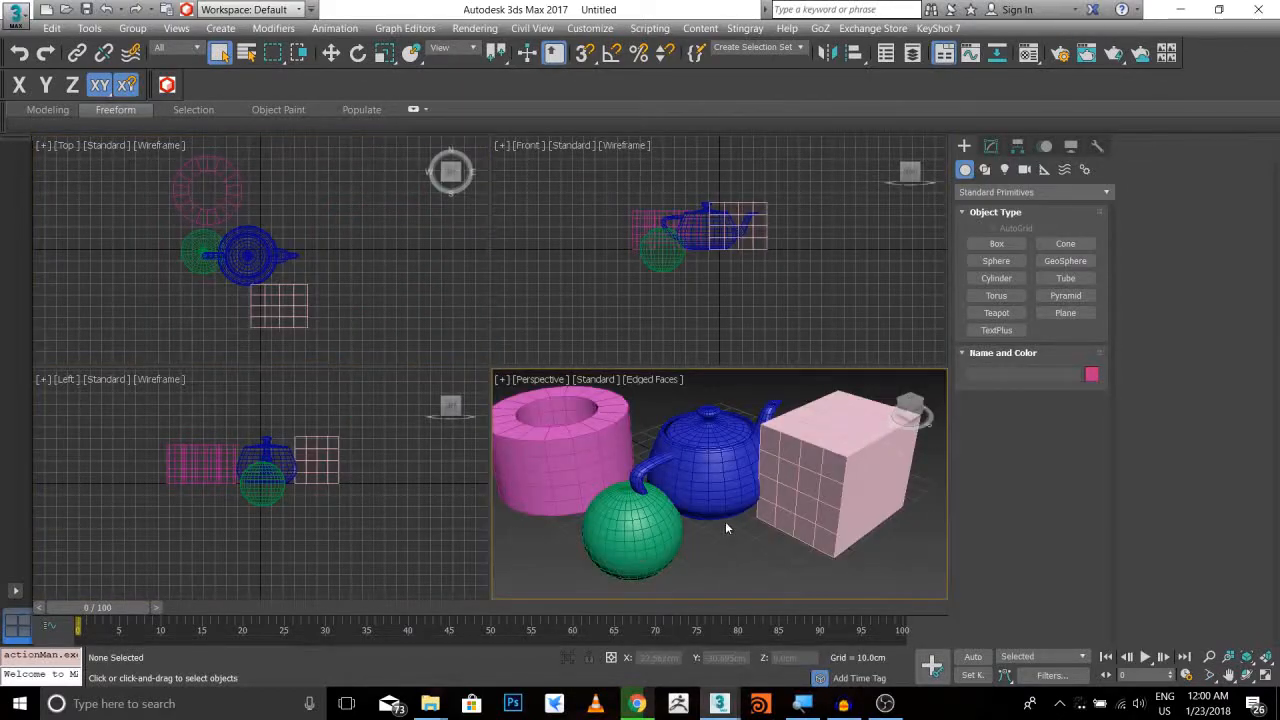
key(alt+w)
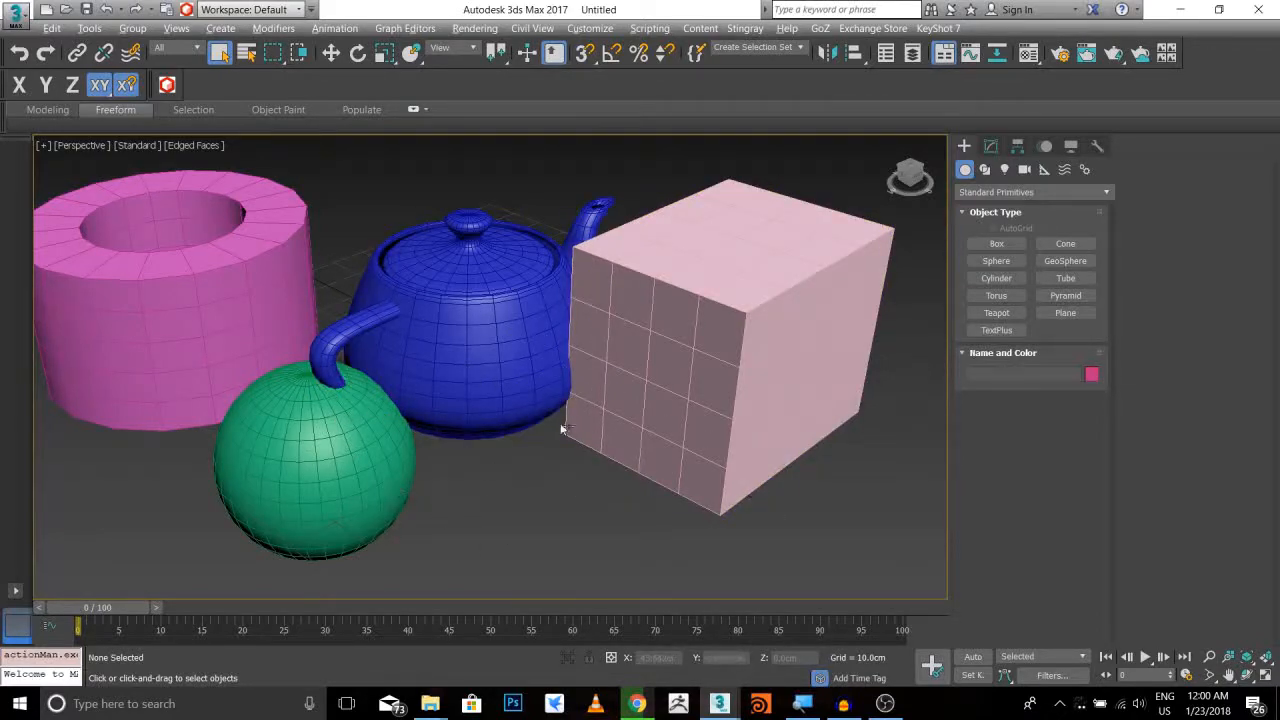
Create a torus in front of the teapot, next to the sphere, with radius 1 about 7.1 cm and radius 2 about 10 cm
click(1009, 297)
drag(482, 515, 555, 490)
click(562, 487)
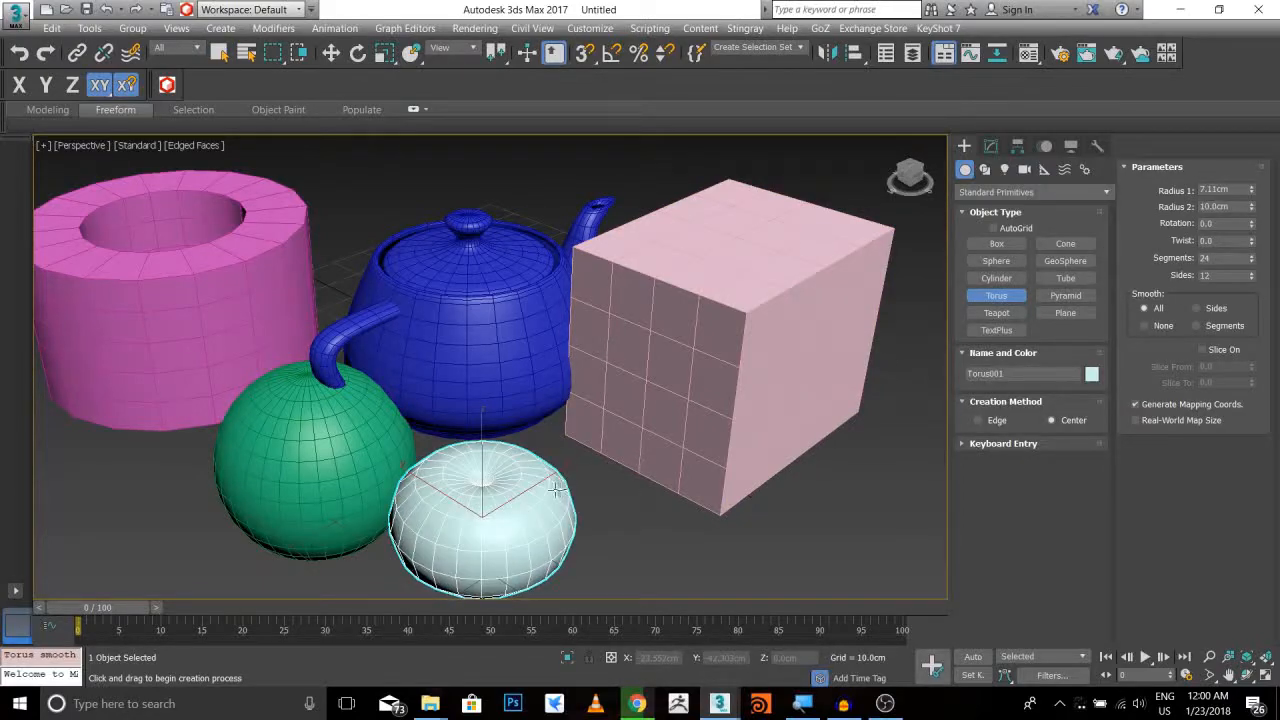
Finish the torus with radius 1 of about 13.3 cm and radius 2 of about 3.8 cm
click(521, 495)
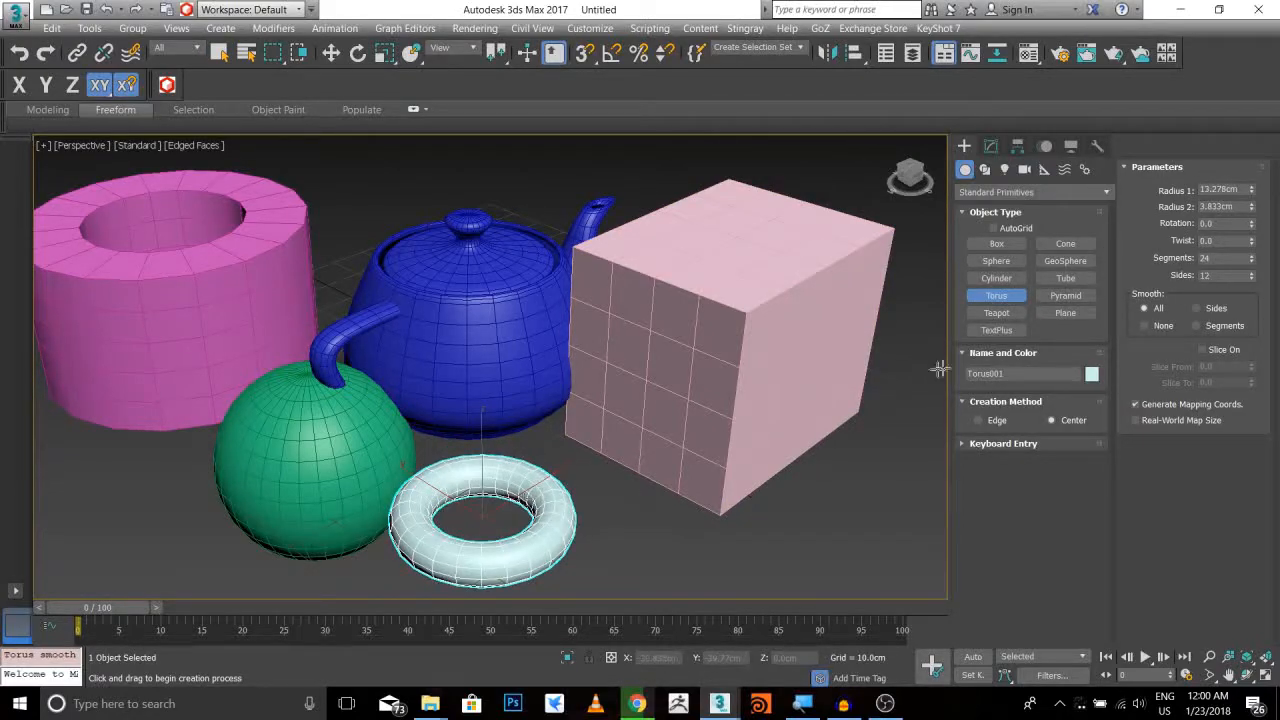
Draw a TextPlus region about 22 cm long and 36.7 cm wide in front of the box
click(997, 330)
drag(655, 545, 866, 512)
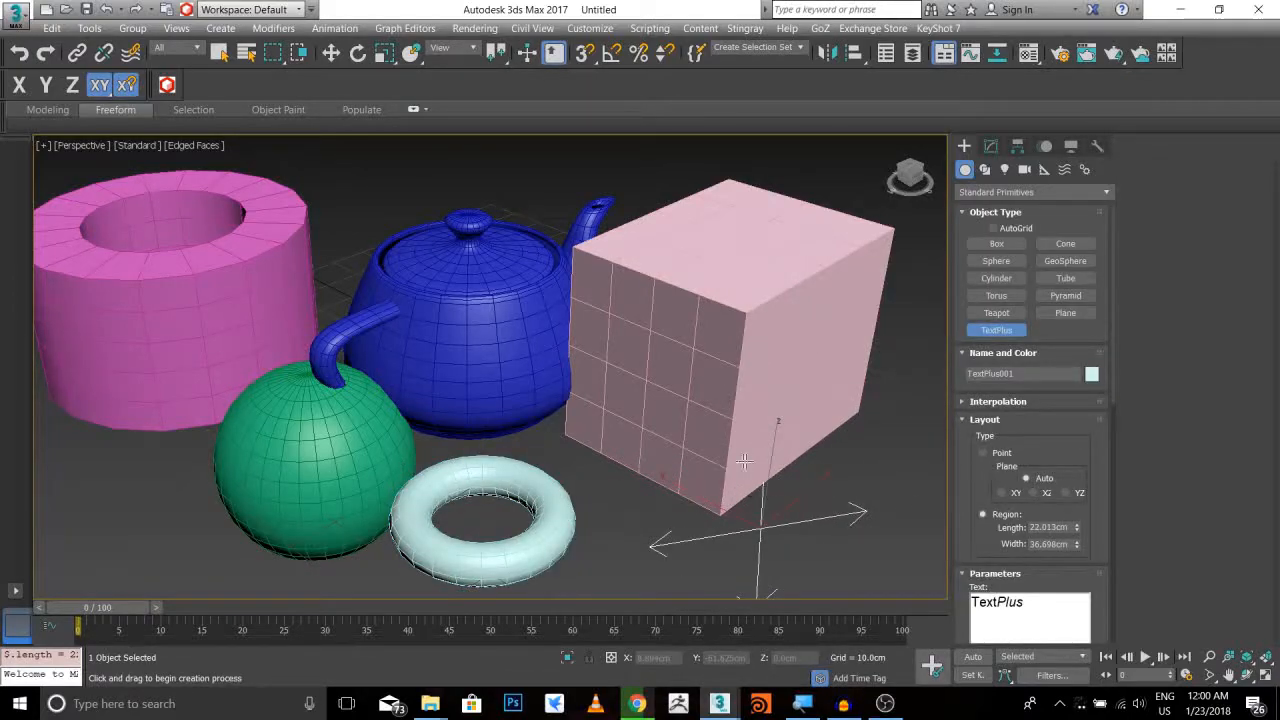
drag(1044, 603, 900, 588)
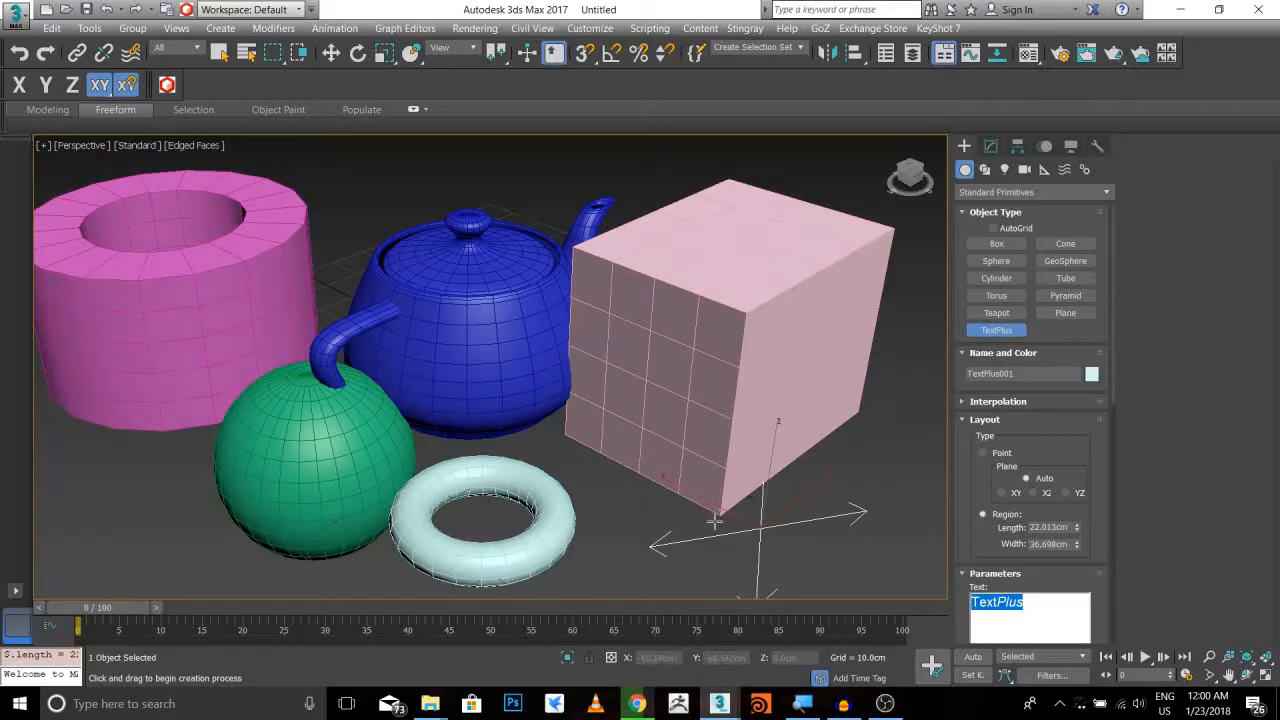
right_click(819, 457)
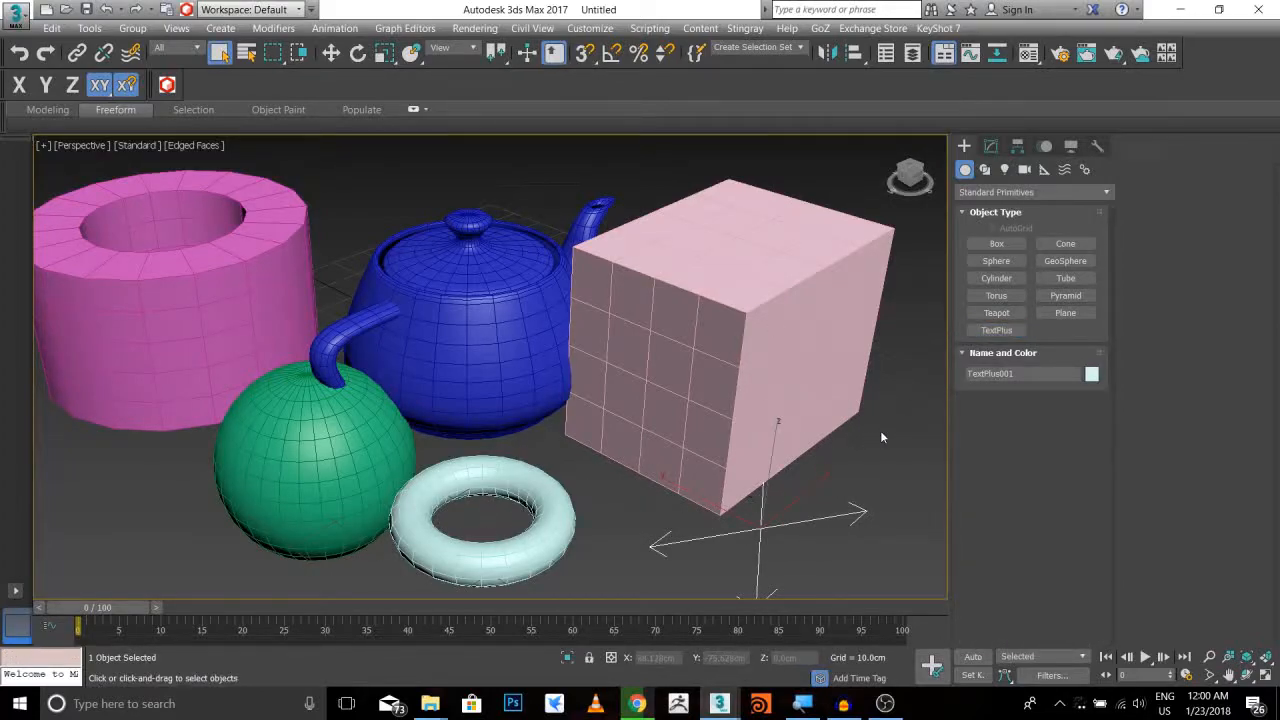
Place a point-type TextPlus object in front of the box, with size about 26.75 cm and extrusion about 1.86 cm
scroll(785, 490, down, 4)
scroll(758, 486, down, 4)
scroll(767, 484, up, 7)
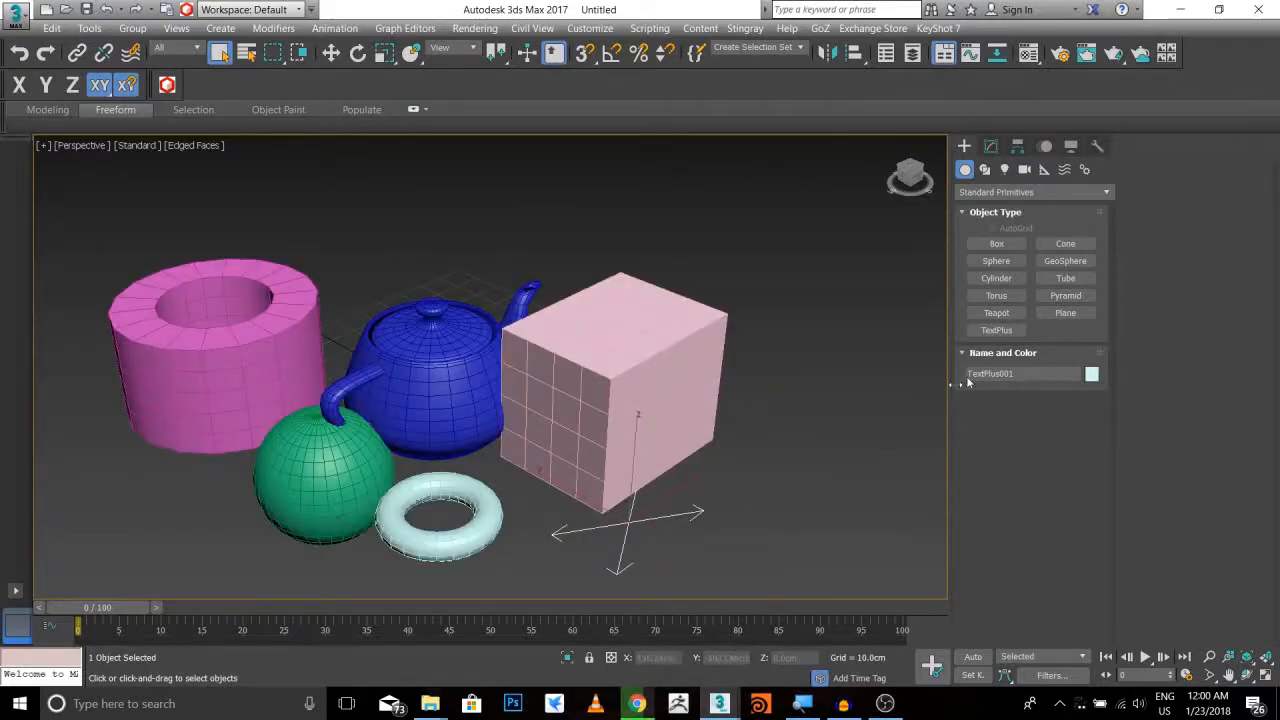
click(997, 331)
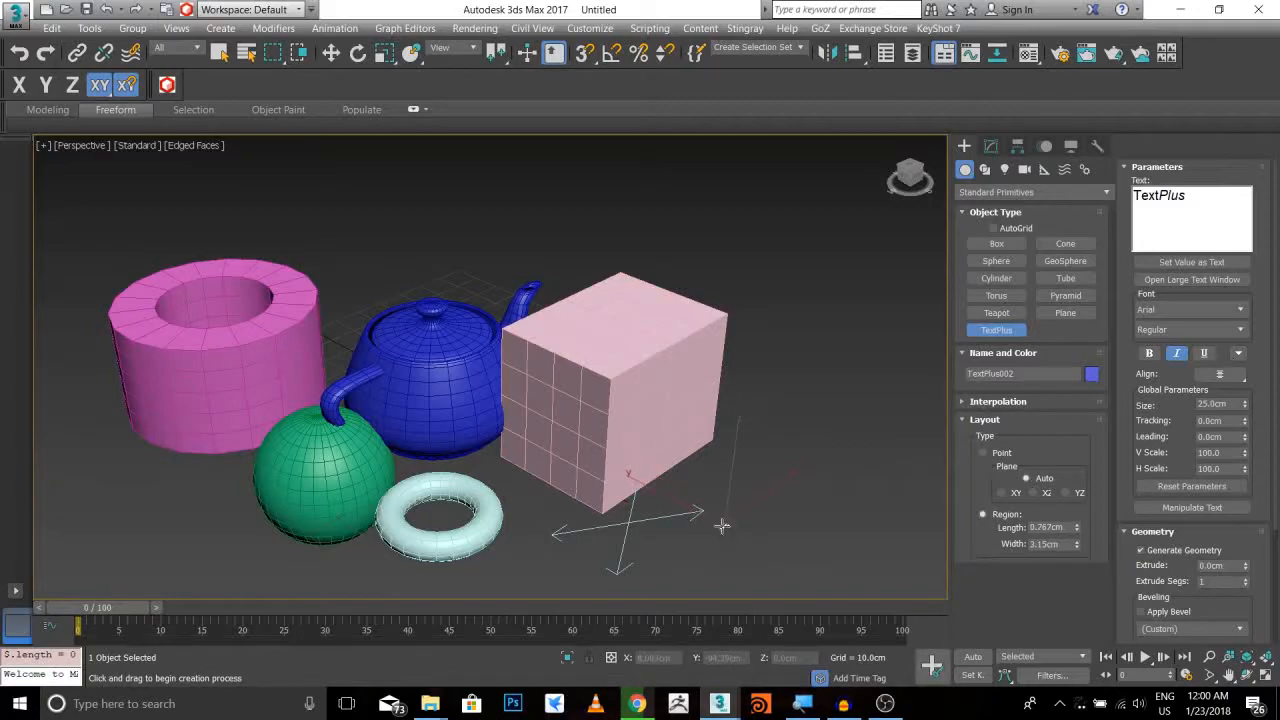
click(722, 521)
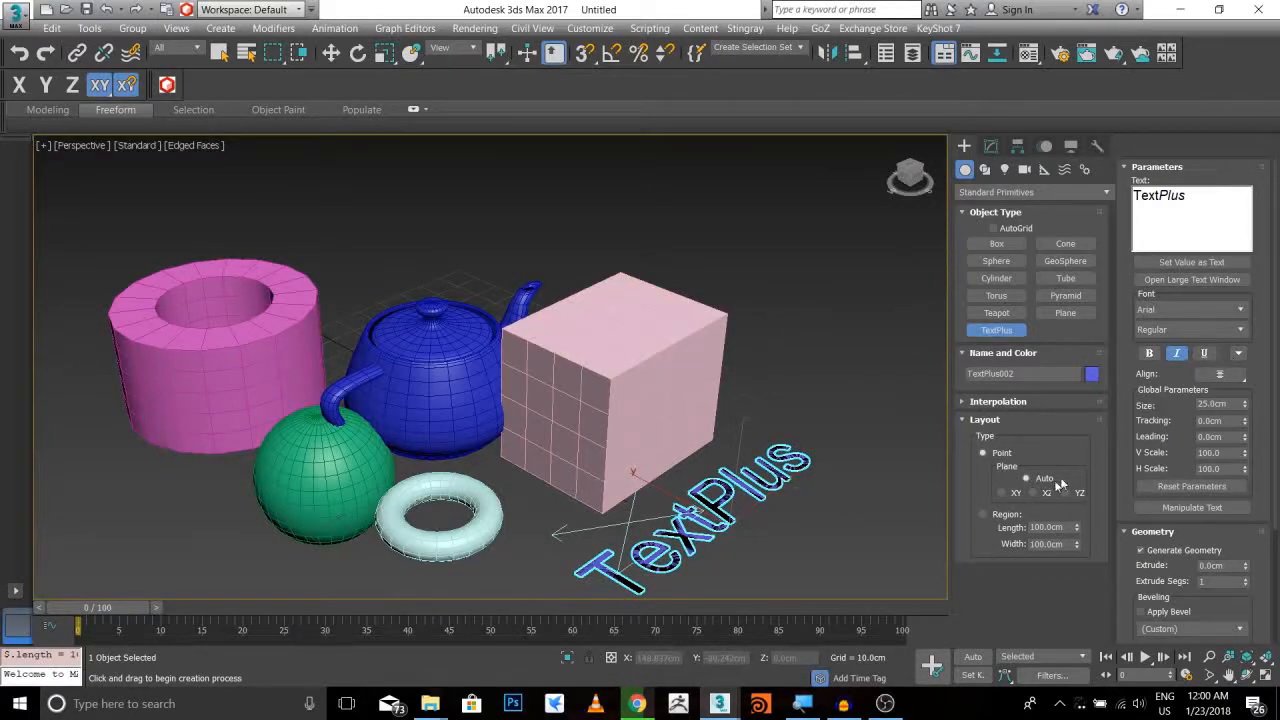
drag(1245, 407, 1245, 403)
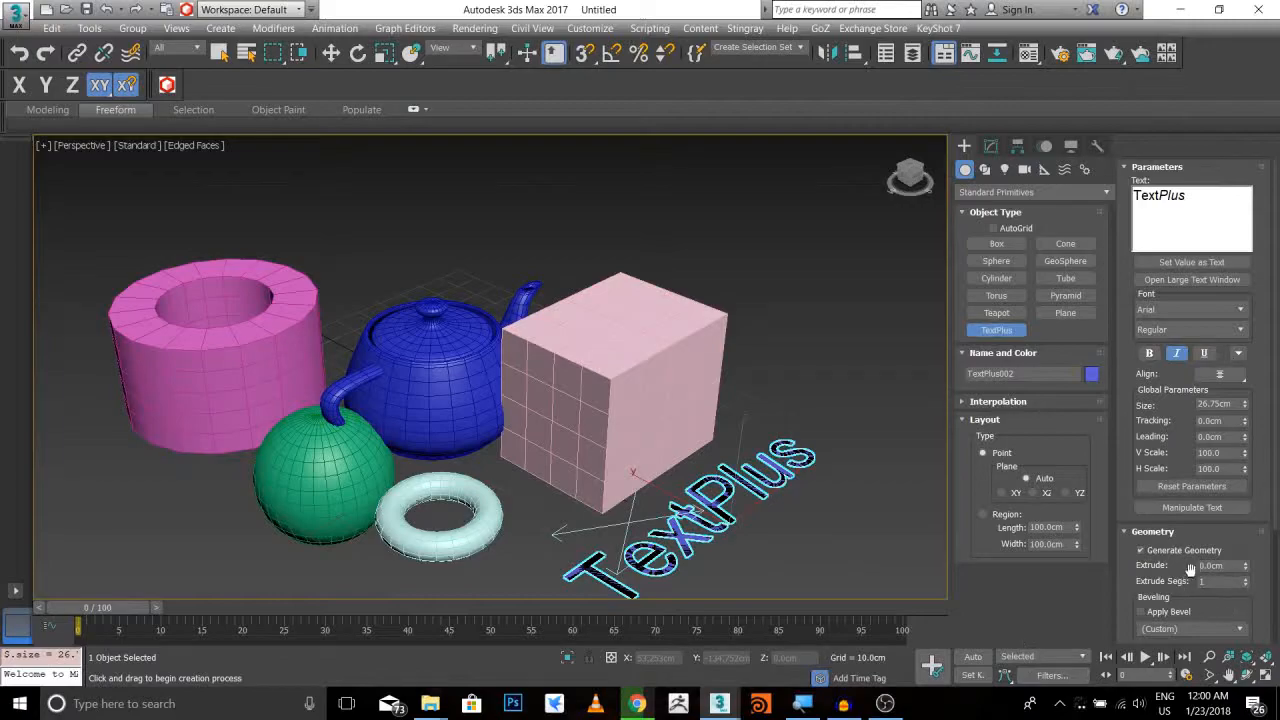
drag(1245, 566, 1245, 552)
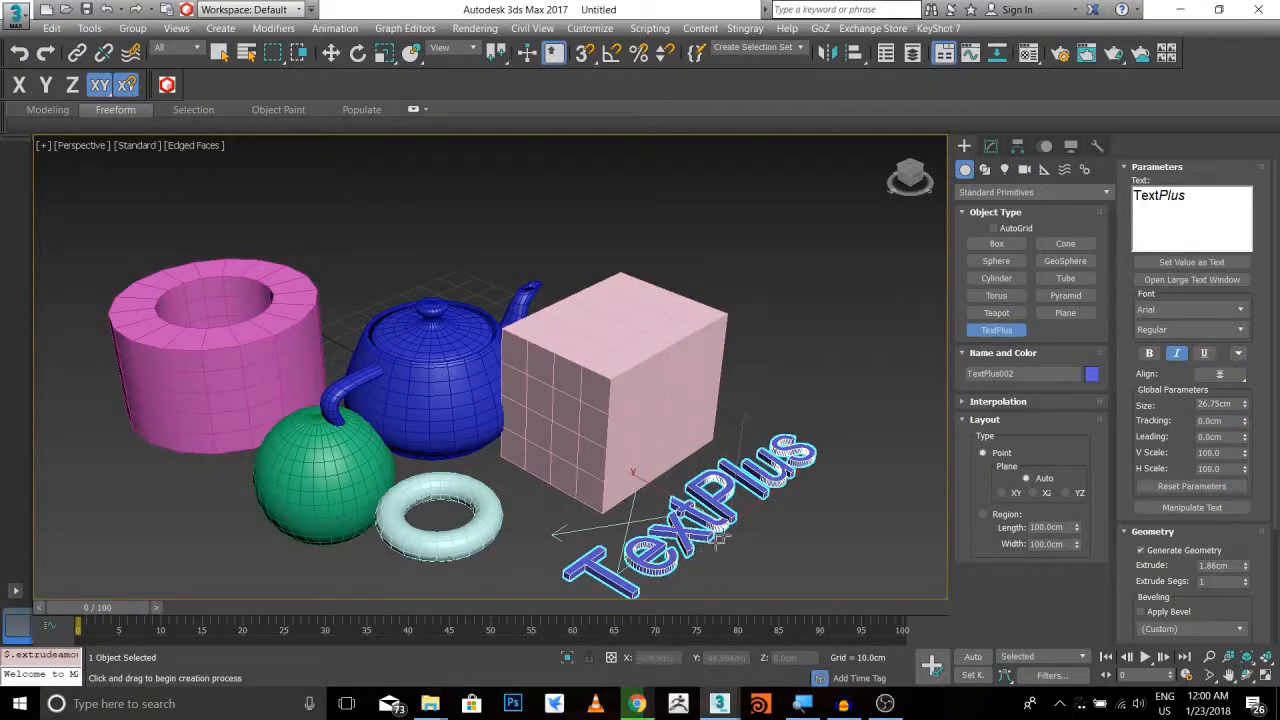
Replace the extruded text object's wording with "HEY HELLO" and end text creation
drag(1193, 199, 1085, 192)
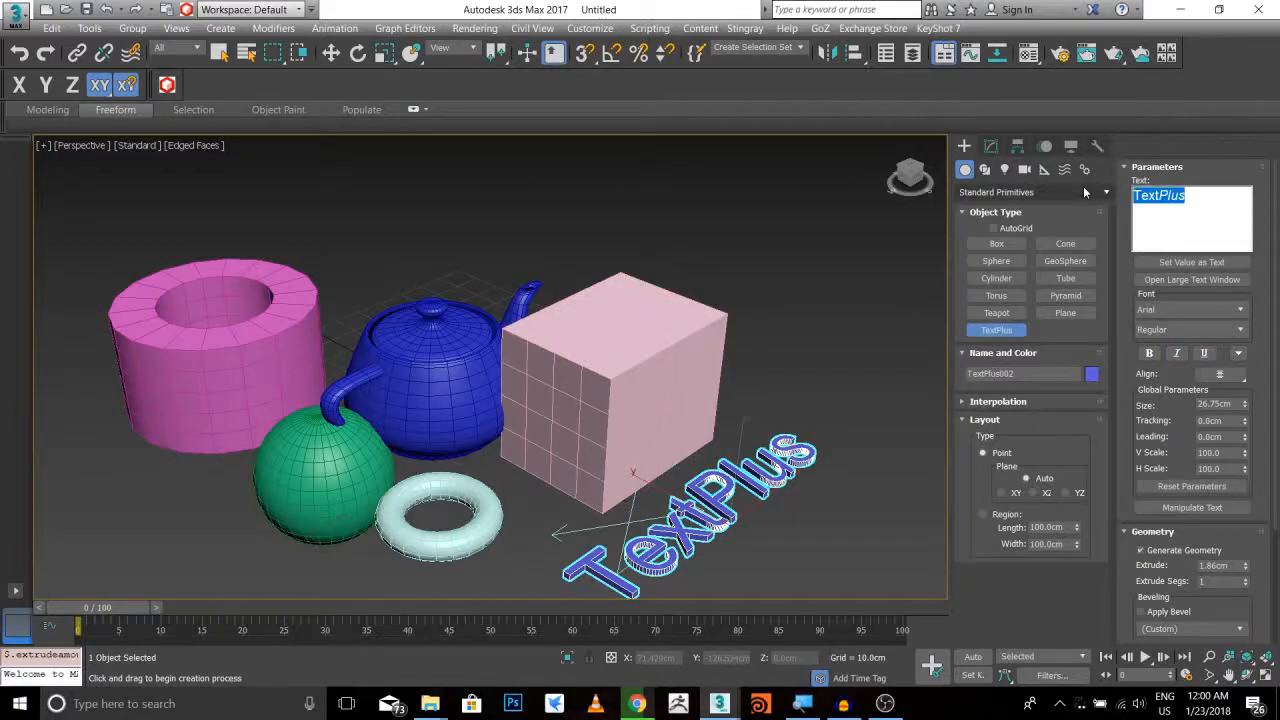
text(HEY )
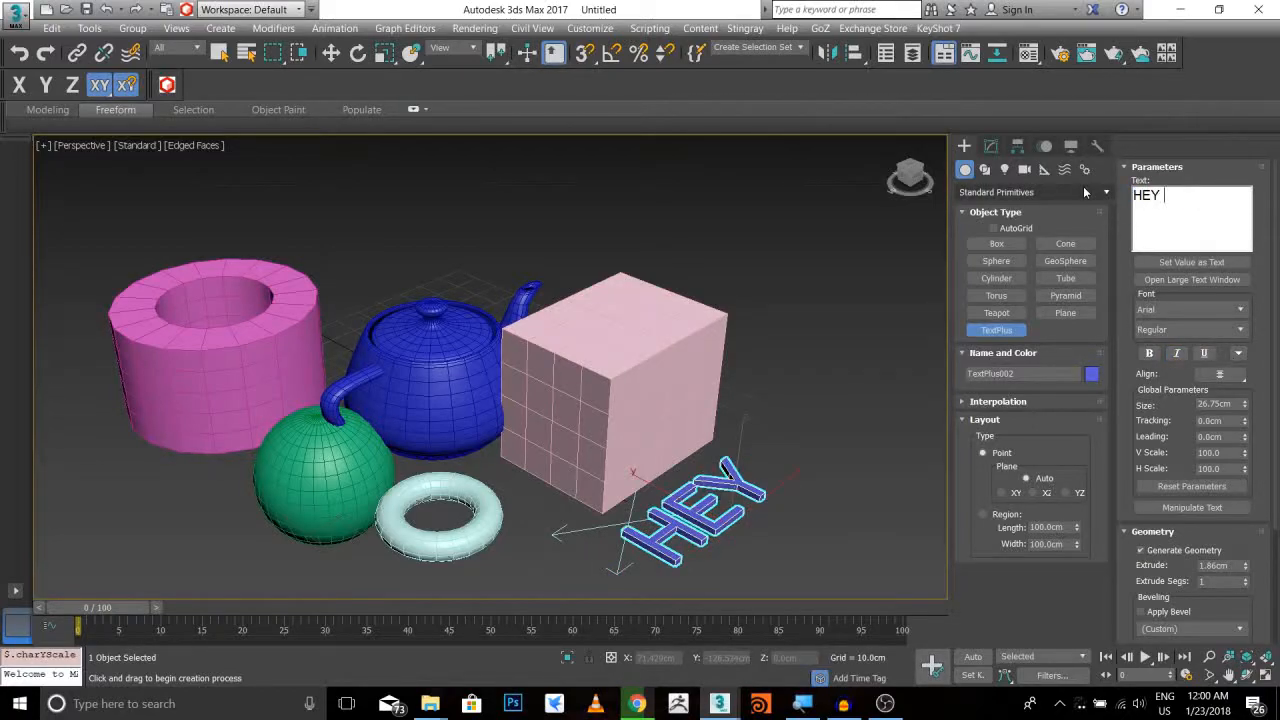
text(HELLOW)
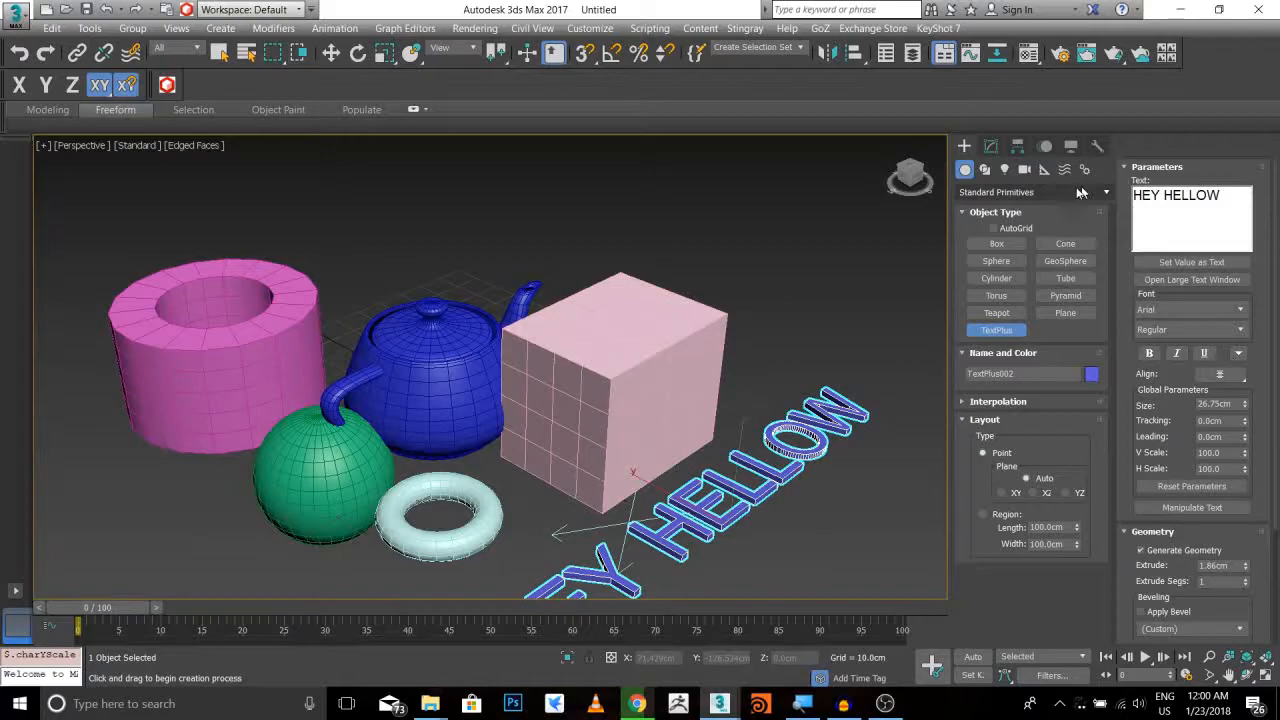
key(BackSpace)
key(BackSpace)
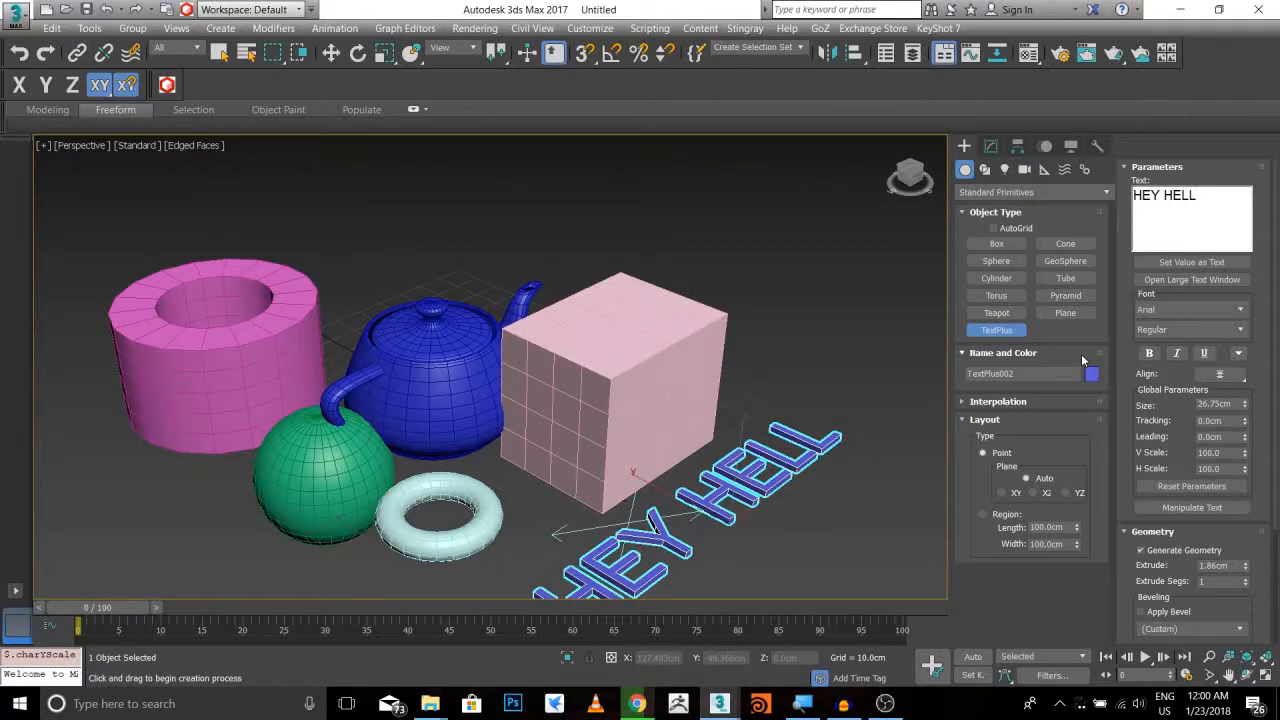
text(O)
key(BackSpace)
text(O)
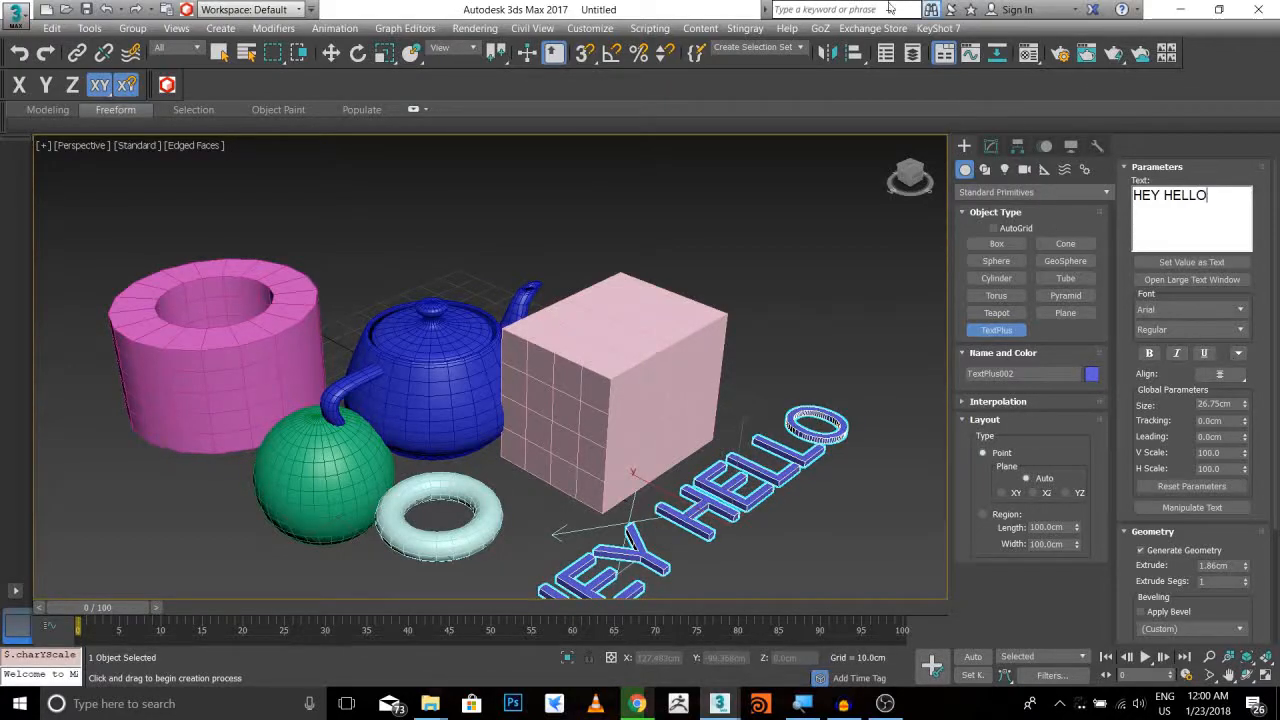
scroll(713, 428, down, 5)
scroll(713, 428, up, 5)
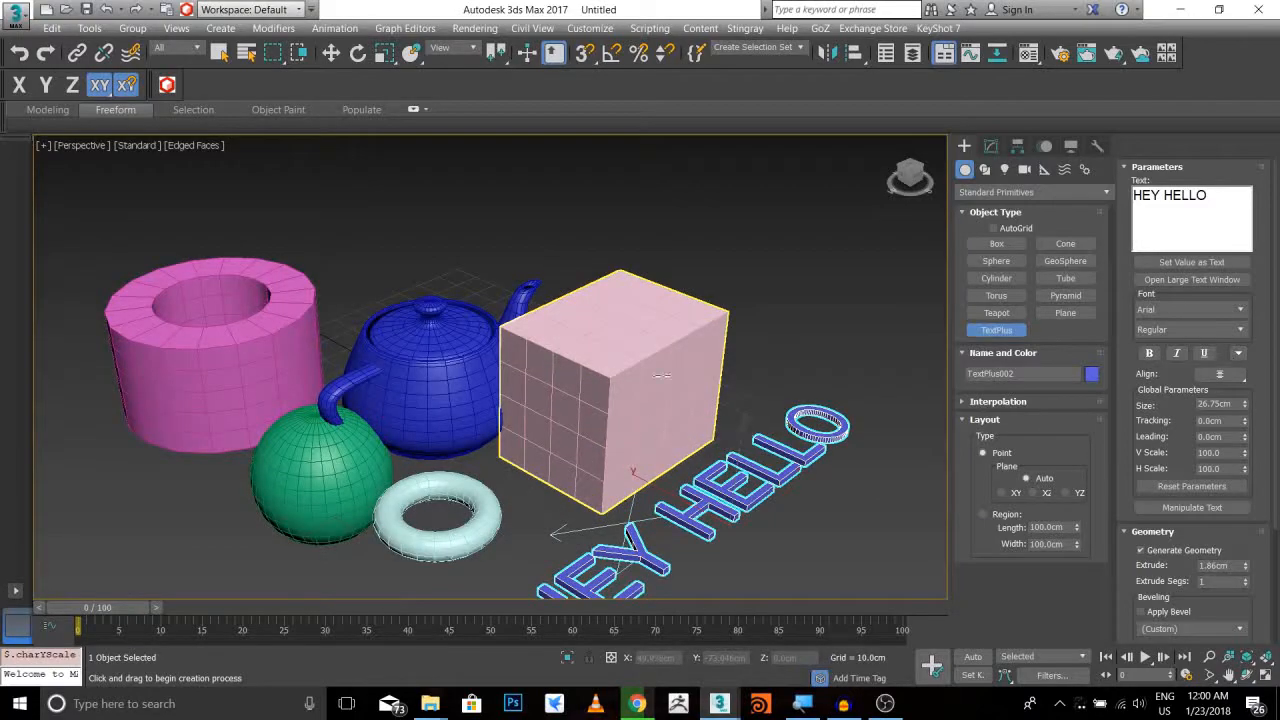
right_click(783, 387)
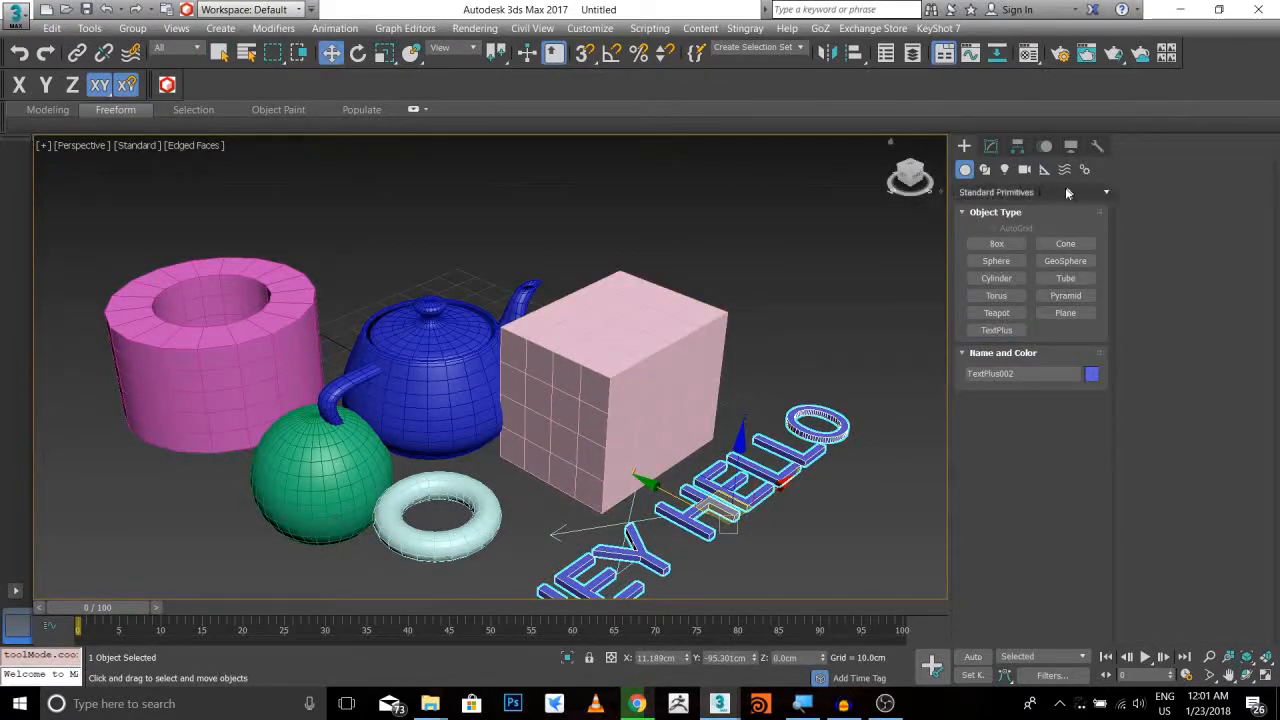
From the Extended Primitives, create a ChamferBox beyond the text, about 27.5 by 64.3 by 34.7 cm with a fillet of about 4.4 cm
click(1007, 192)
click(1000, 222)
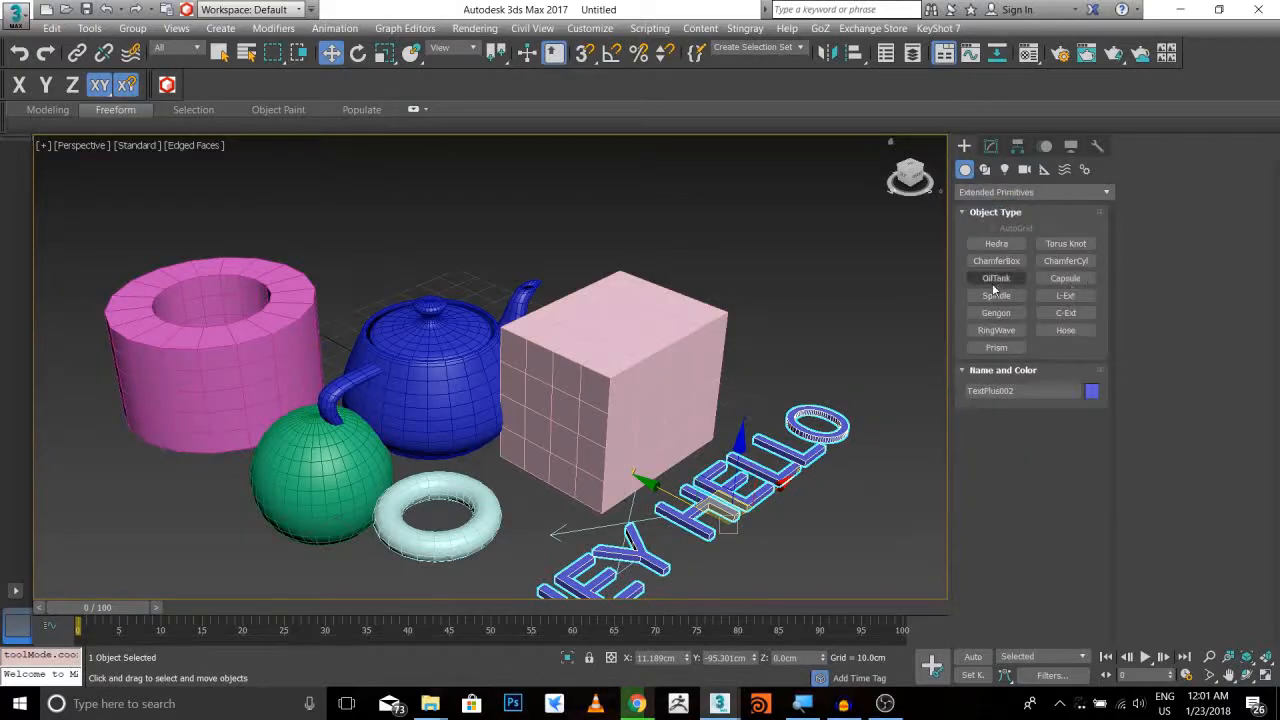
click(996, 261)
drag(876, 311, 848, 405)
click(900, 262)
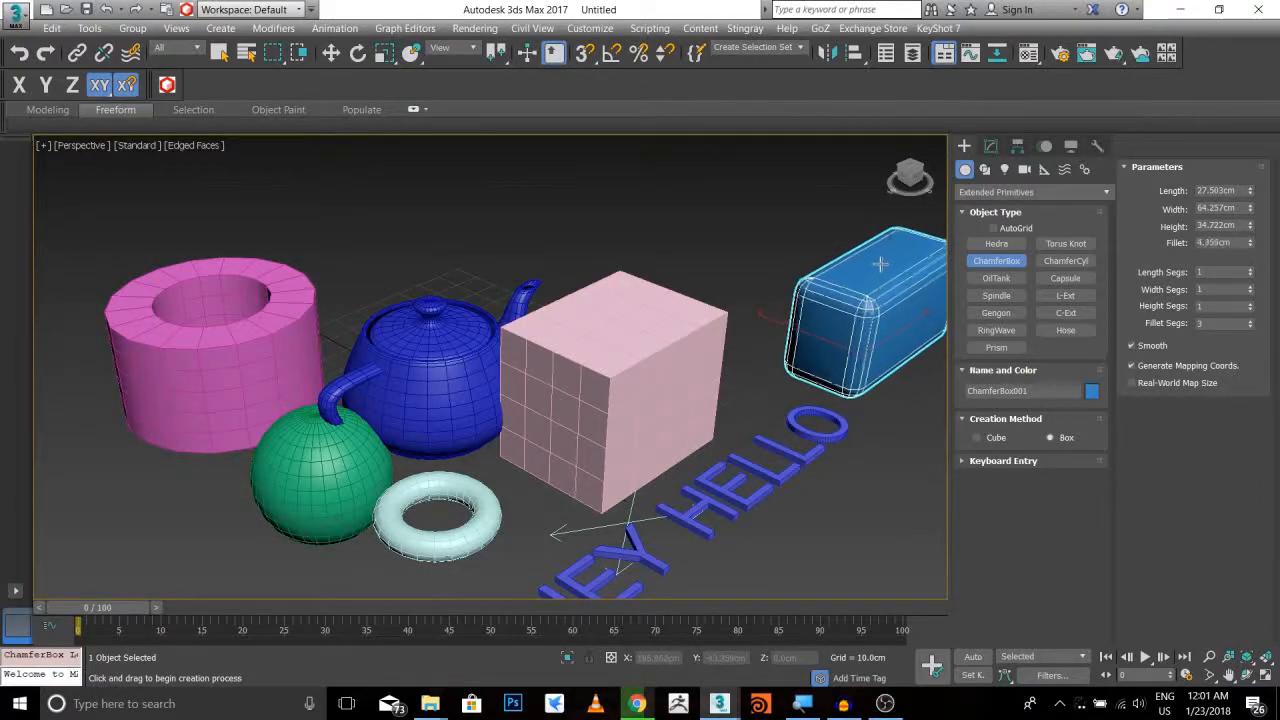
Create an OilTank behind the teapot with radius about 21.9 cm, height about 55.2 cm and cap height about 14.1 cm
click(997, 278)
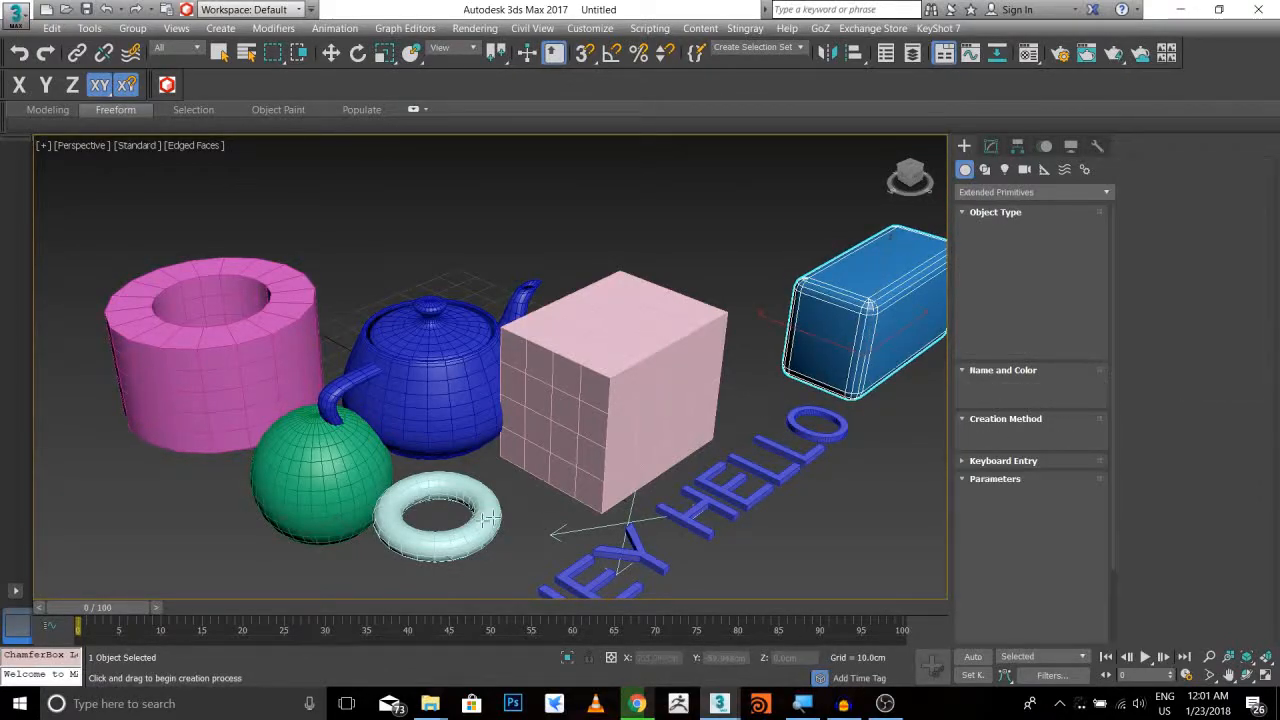
drag(360, 314, 418, 318)
click(415, 180)
Create a Capsule behind the chamfered box with radius about 20.4 cm and height about 60.4 cm
click(1065, 278)
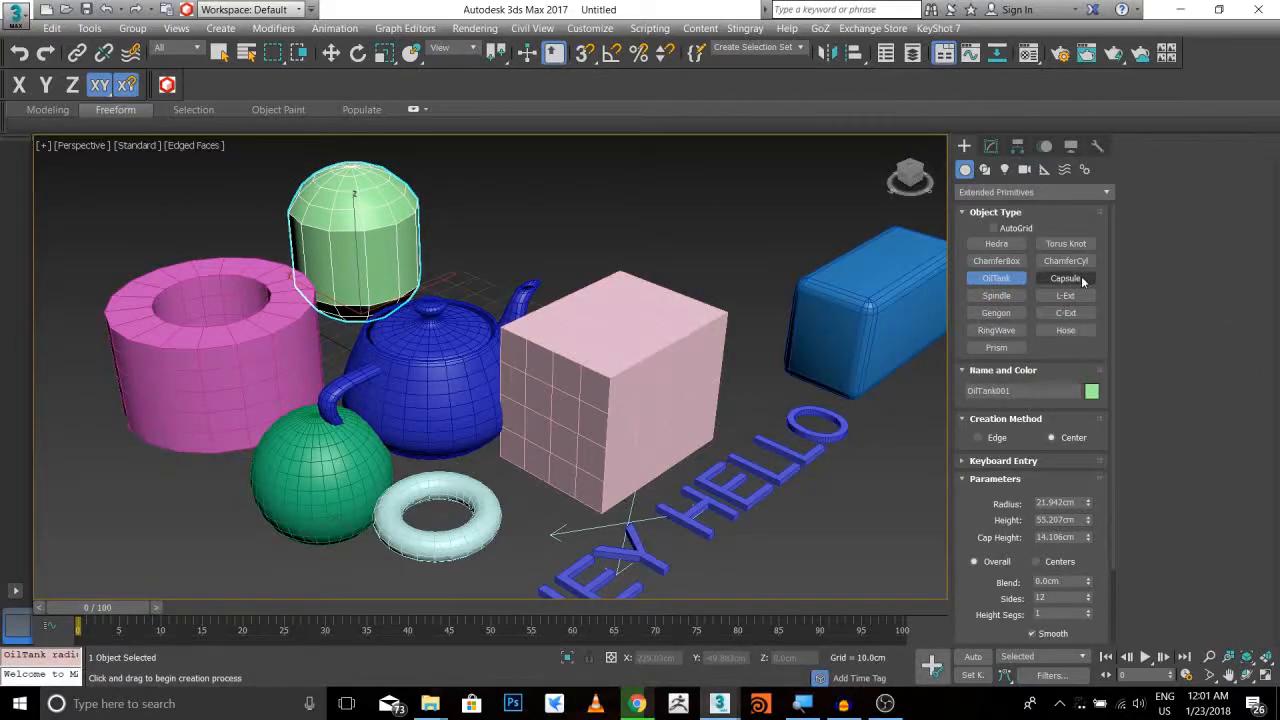
drag(729, 238, 786, 238)
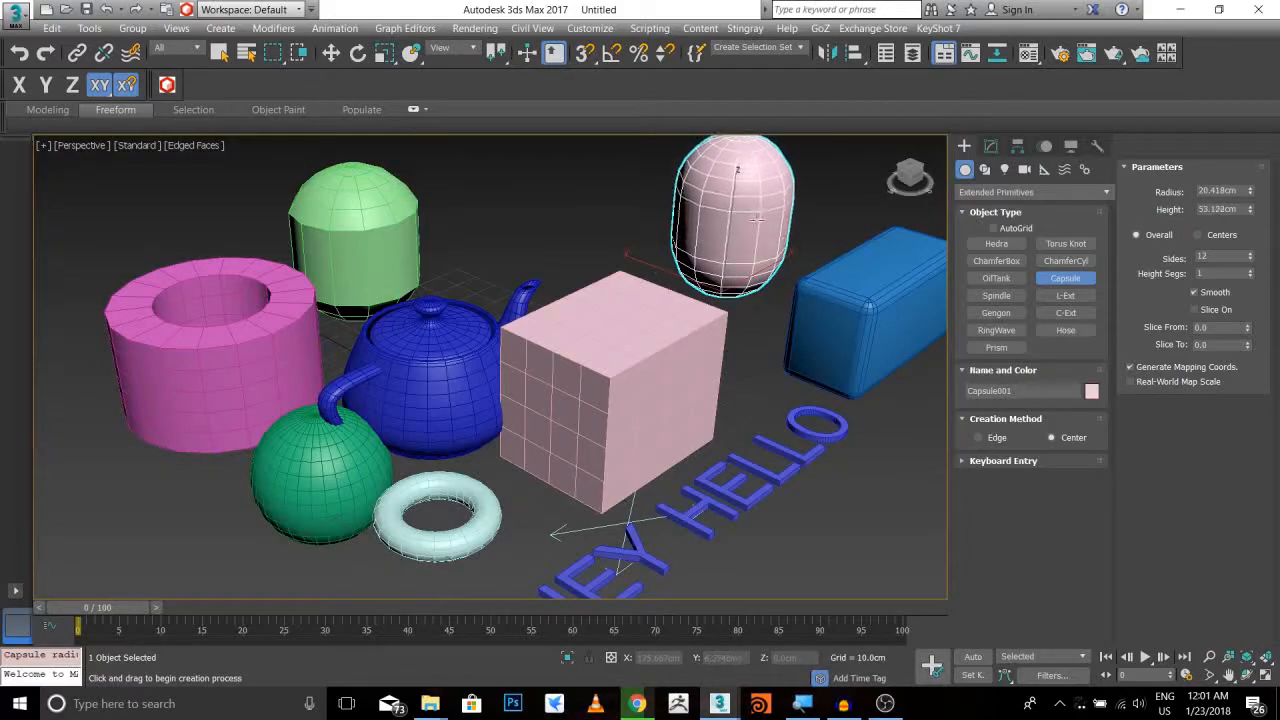
click(756, 226)
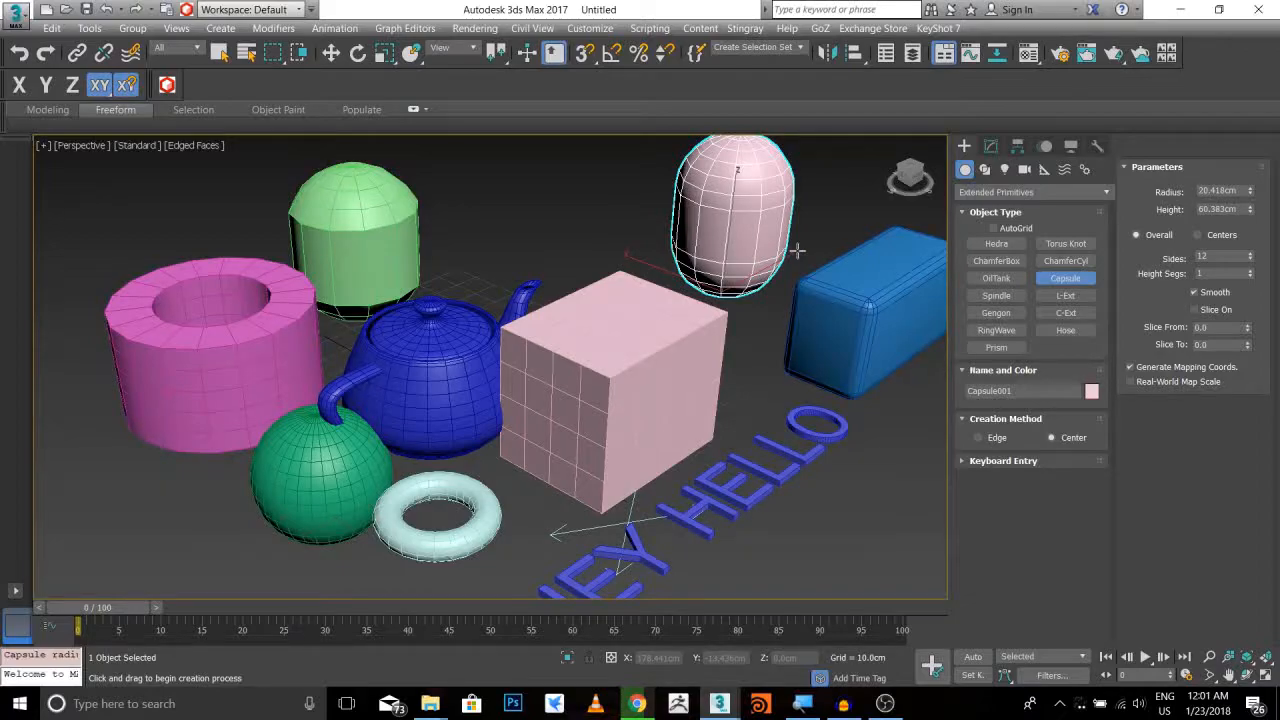
Create a Hose behind the box, between the oil tank and the capsule, and switch to the Move tool
click(1064, 330)
drag(515, 317, 576, 318)
click(552, 200)
key(w)
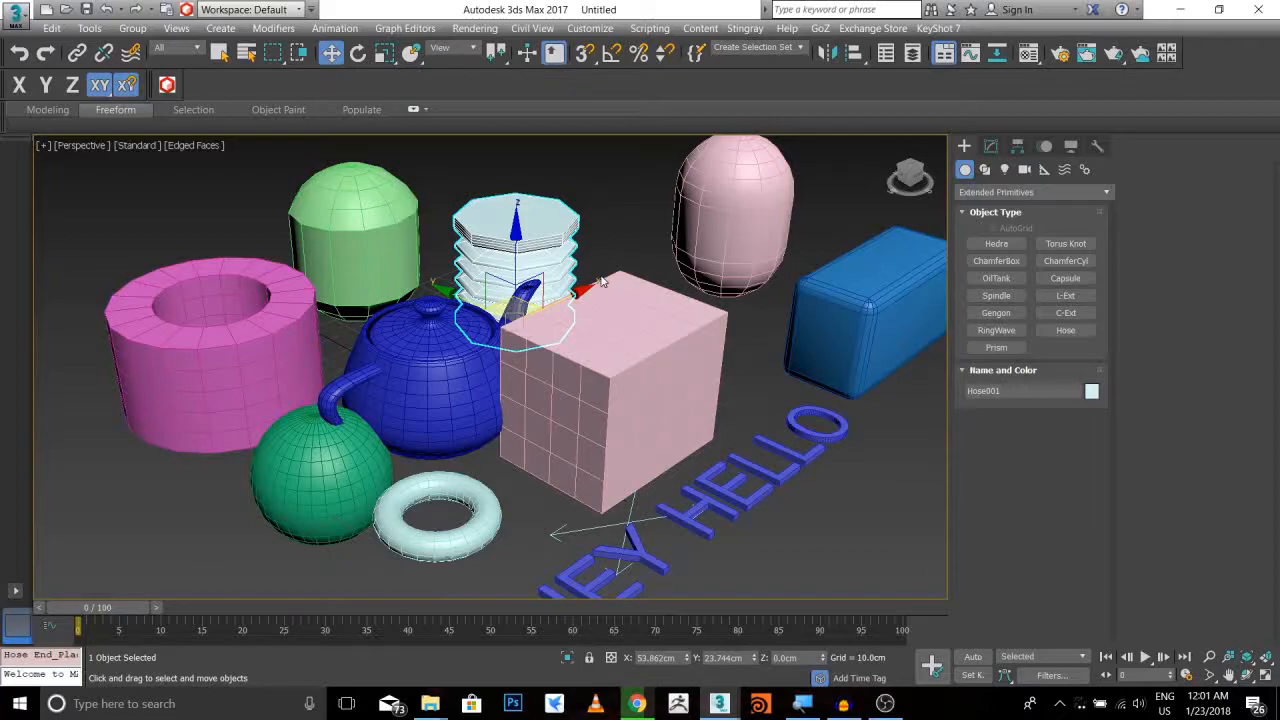
Examine the hose, the box and the surrounding primitives up close and from several angles, and clear the selection
alt+middle_drag(578, 291, 485, 322)
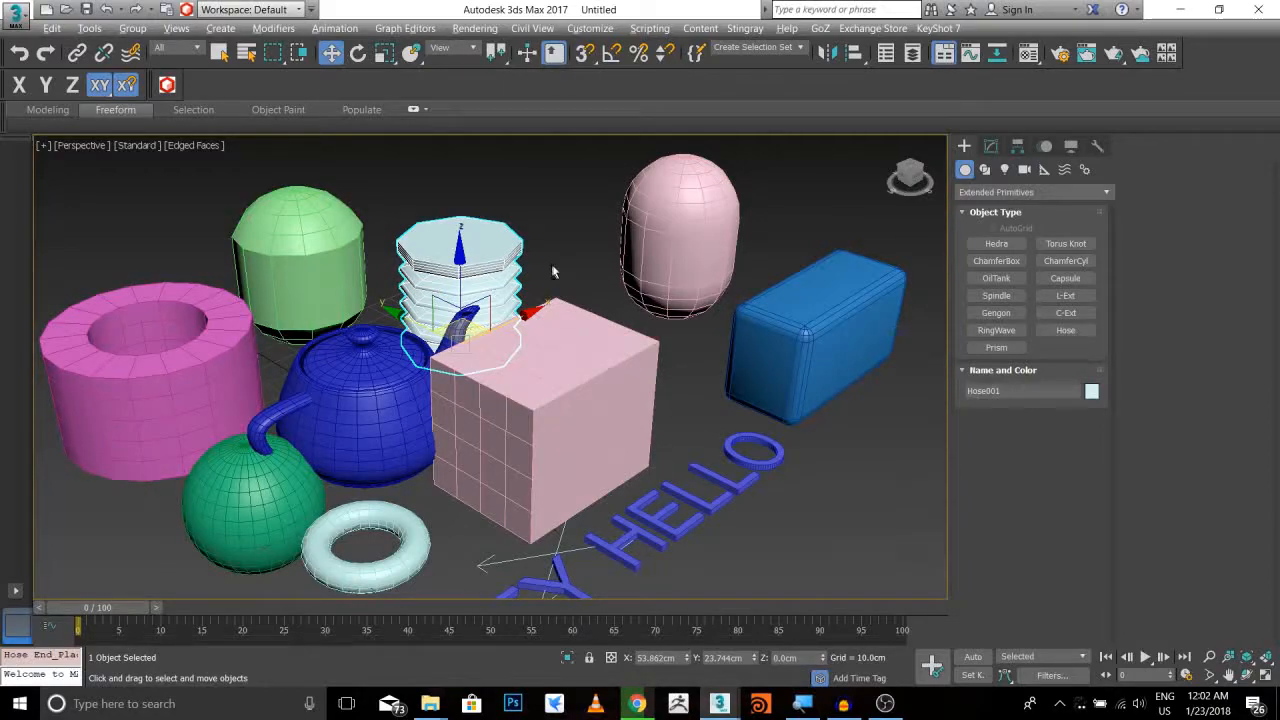
alt+middle_drag(569, 265, 521, 257)
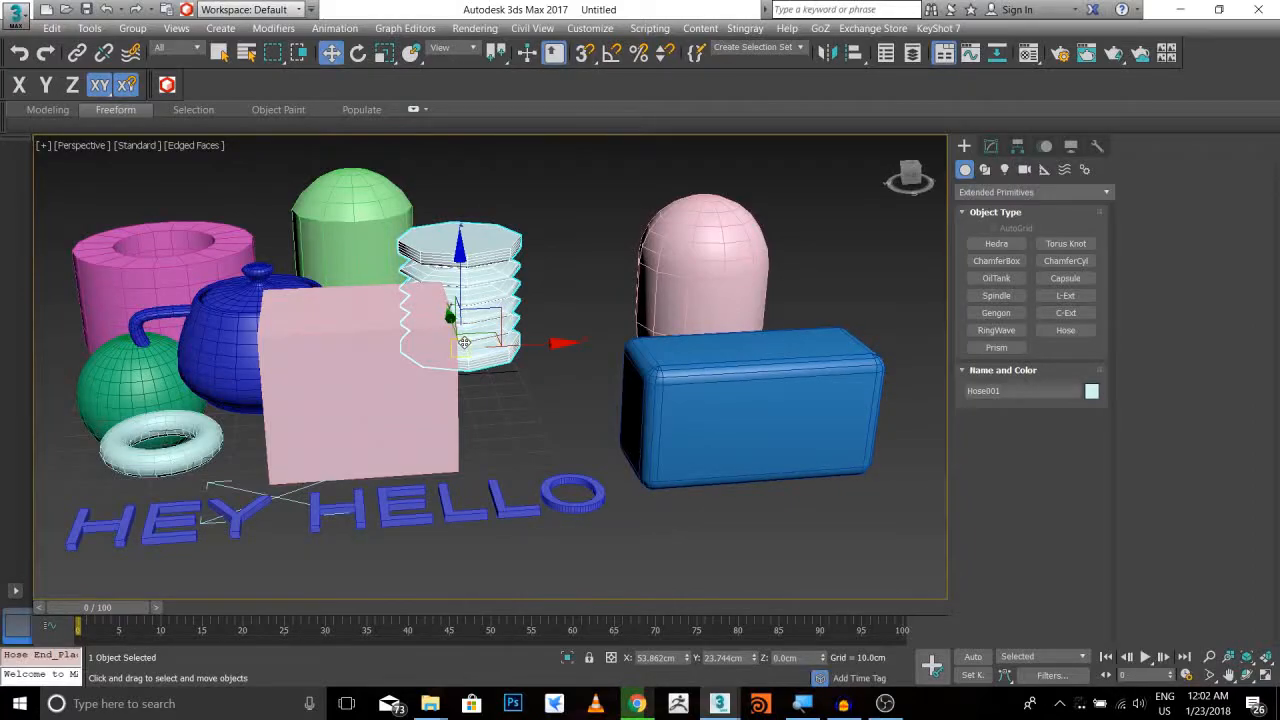
scroll(464, 343, up, 10)
scroll(464, 343, down, 10)
scroll(464, 343, up, 8)
scroll(464, 343, down, 8)
scroll(464, 343, up, 5)
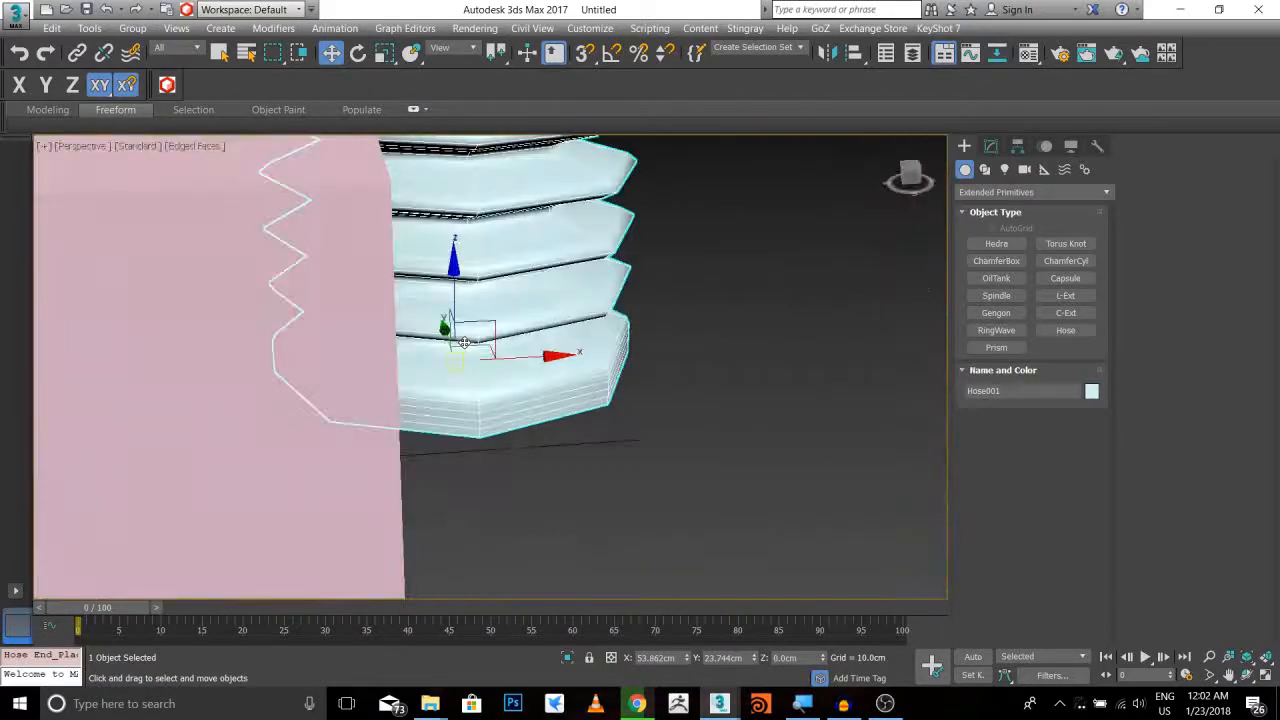
scroll(464, 343, up, 4)
scroll(464, 343, down, 8)
scroll(464, 343, up, 8)
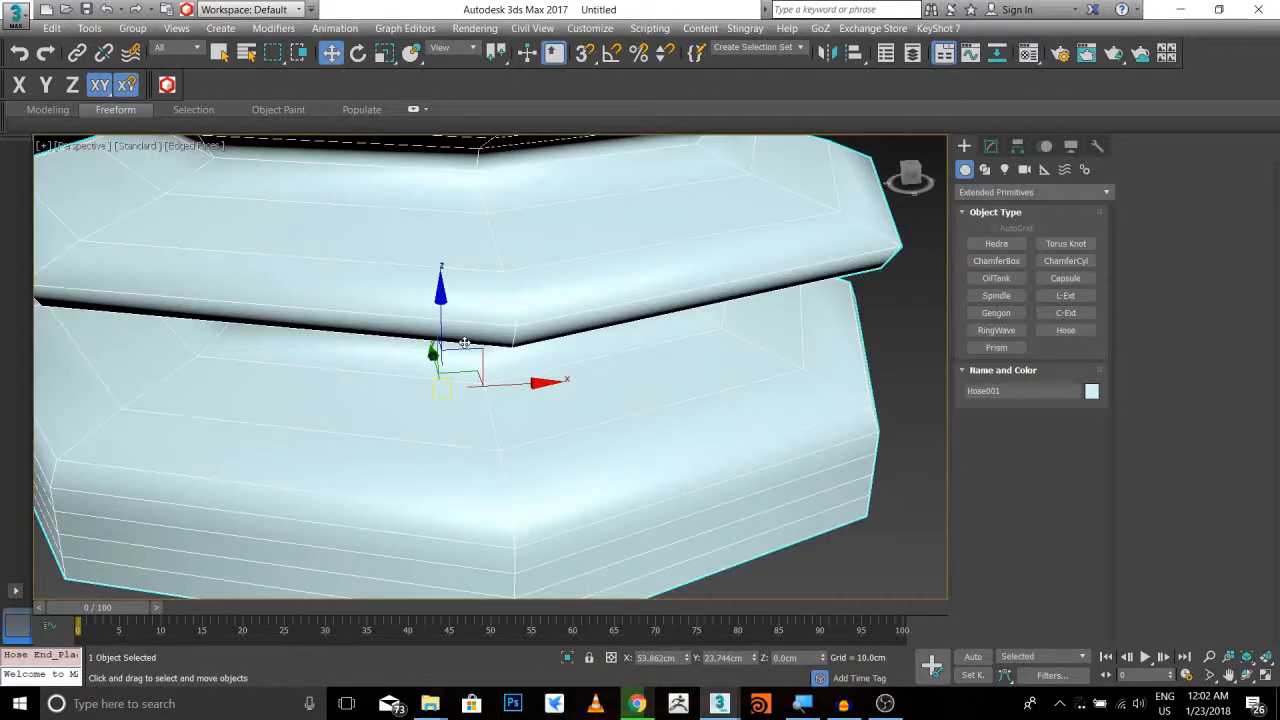
scroll(464, 343, down, 8)
scroll(464, 343, up, 8)
scroll(464, 343, down, 8)
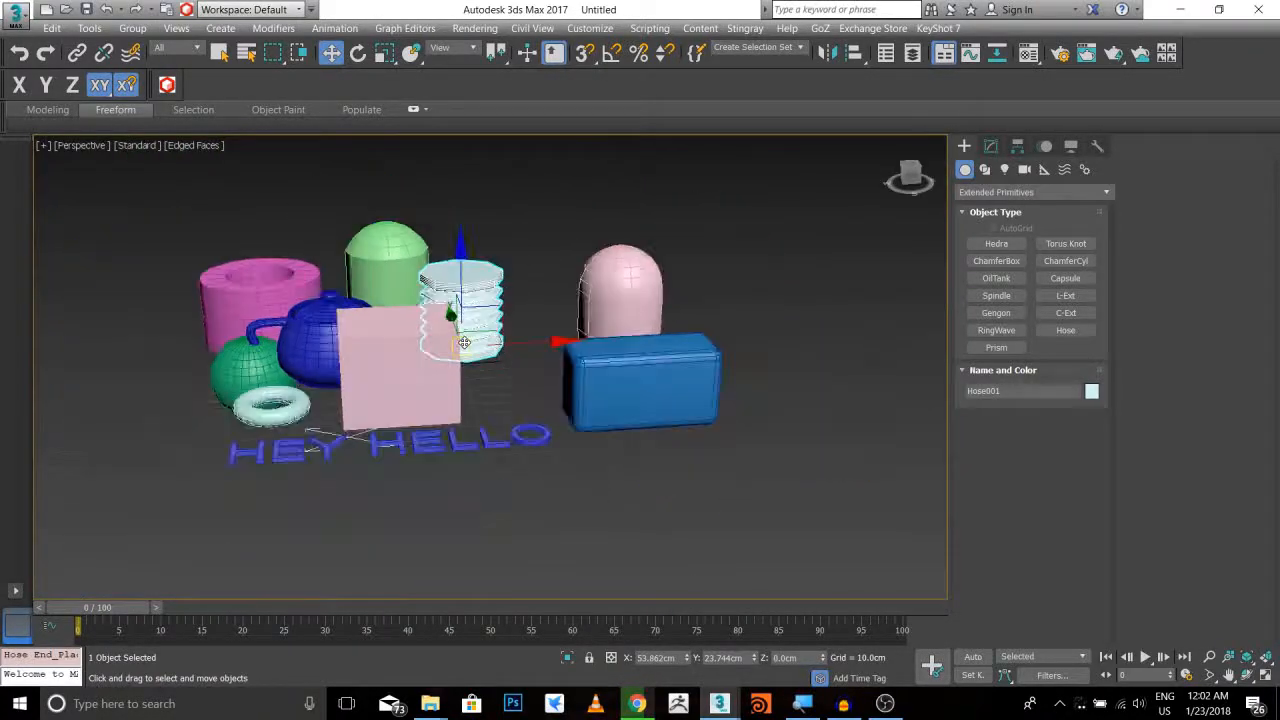
scroll(464, 343, up, 8)
scroll(464, 343, down, 6)
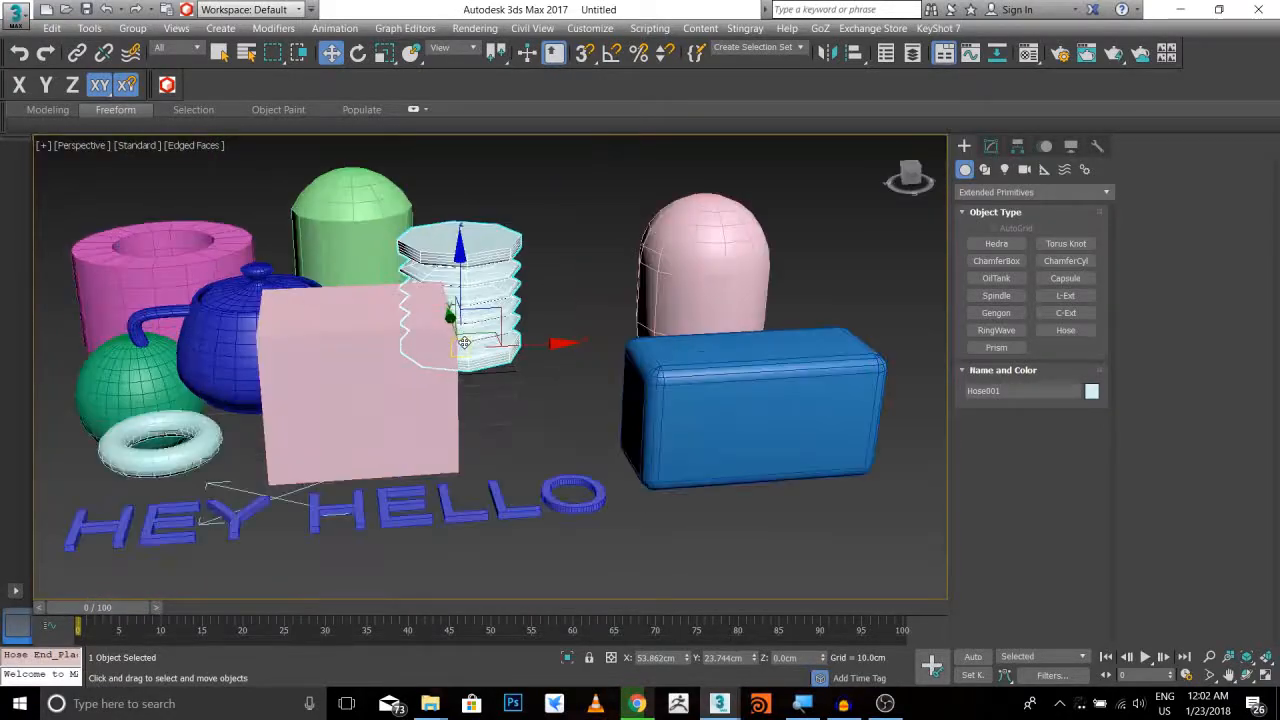
scroll(464, 343, up, 8)
scroll(464, 343, down, 8)
scroll(451, 345, up, 8)
scroll(451, 345, down, 8)
middle_drag(406, 368, 521, 328)
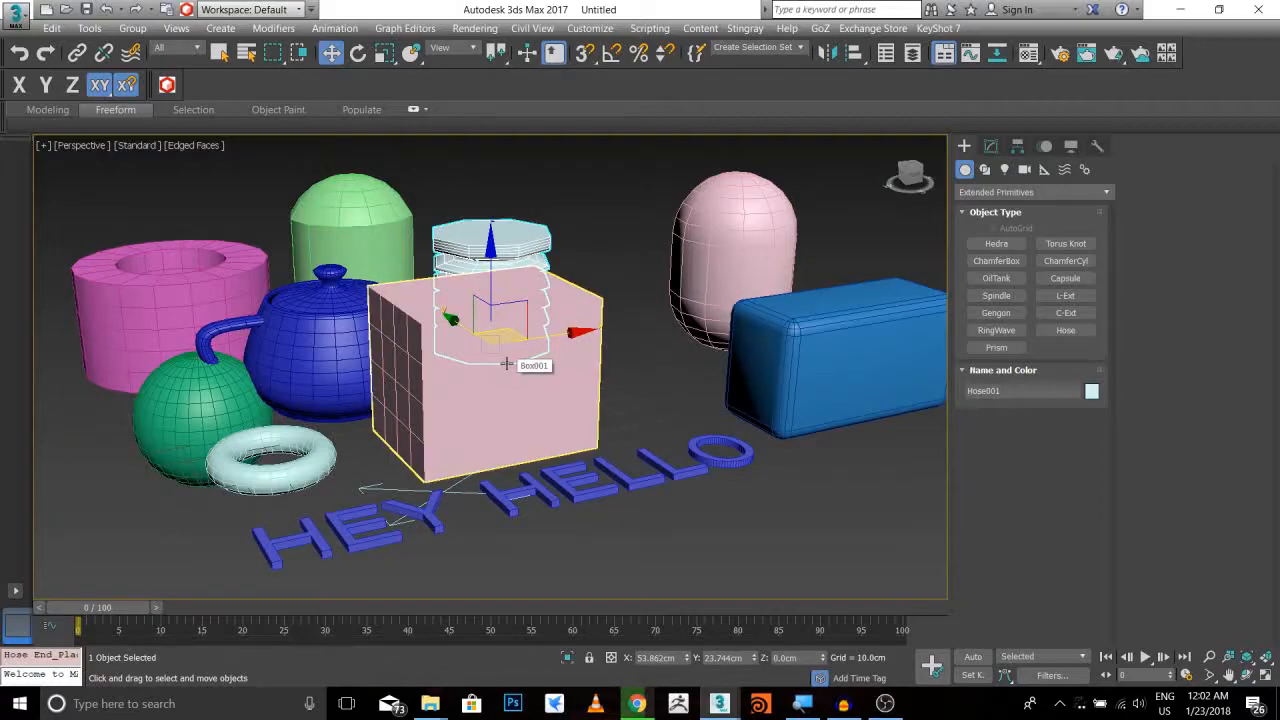
scroll(506, 362, up, 10)
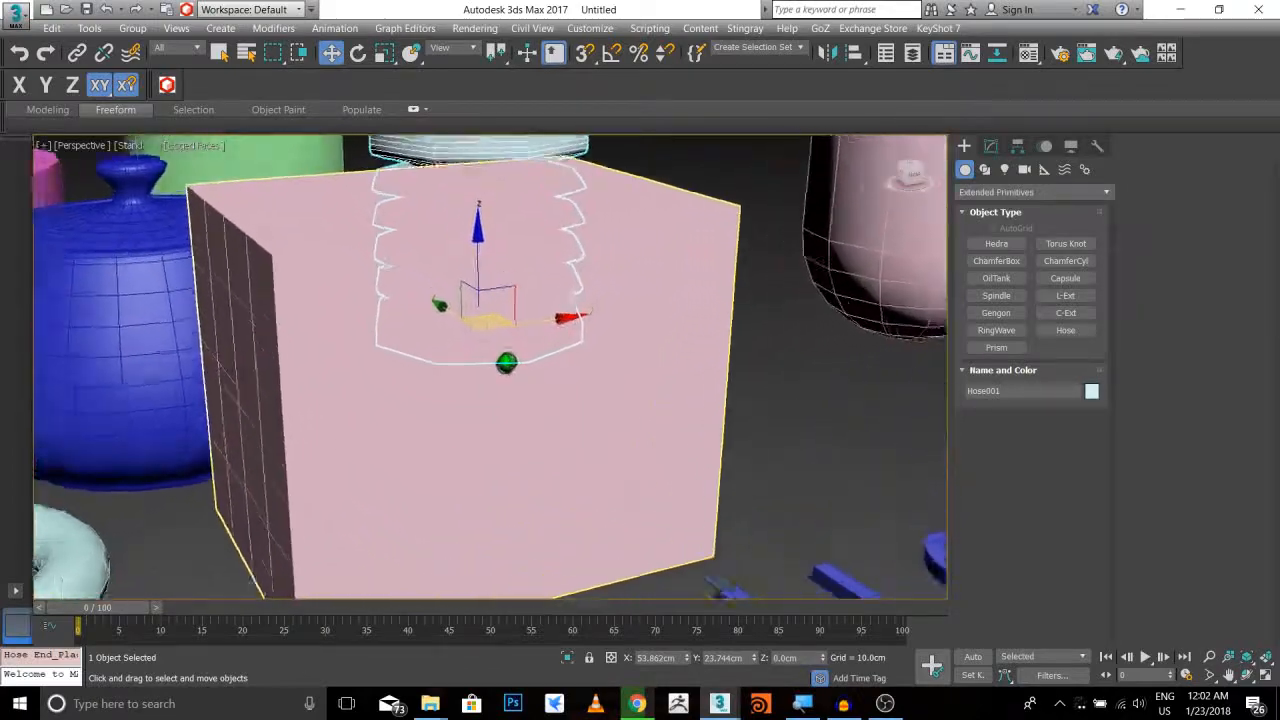
scroll(506, 362, down, 12)
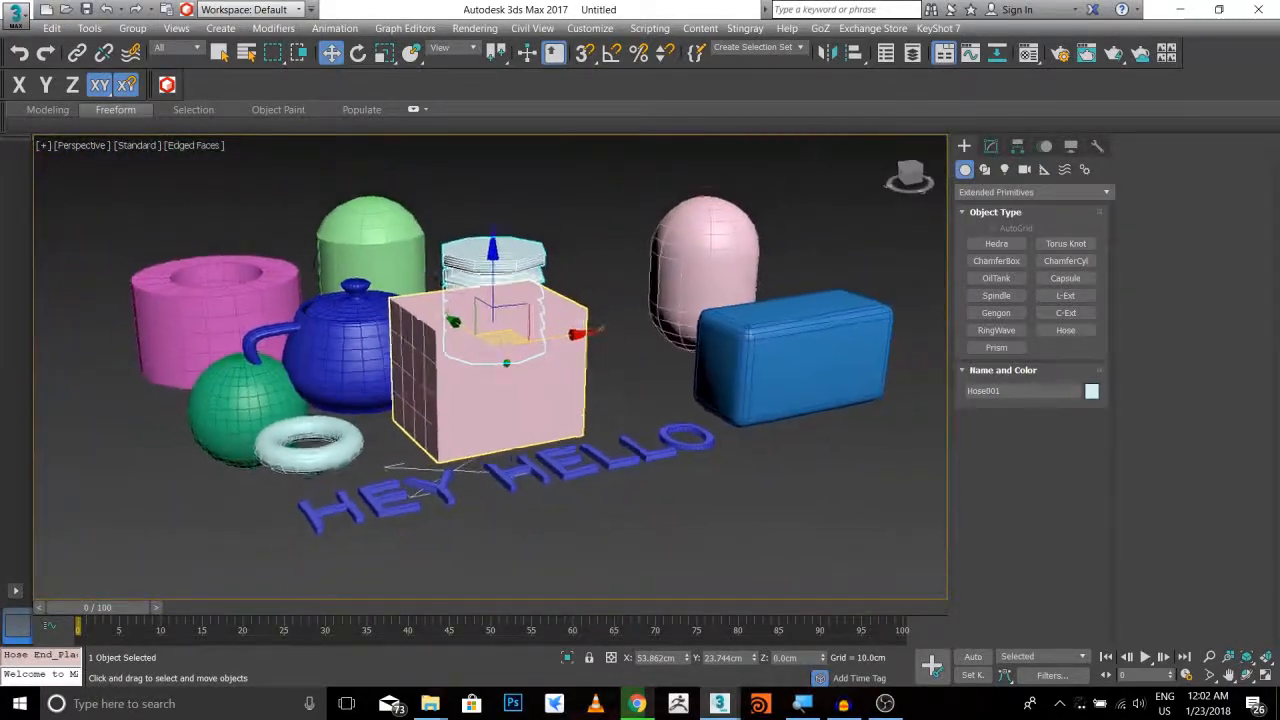
scroll(457, 325, up, 6)
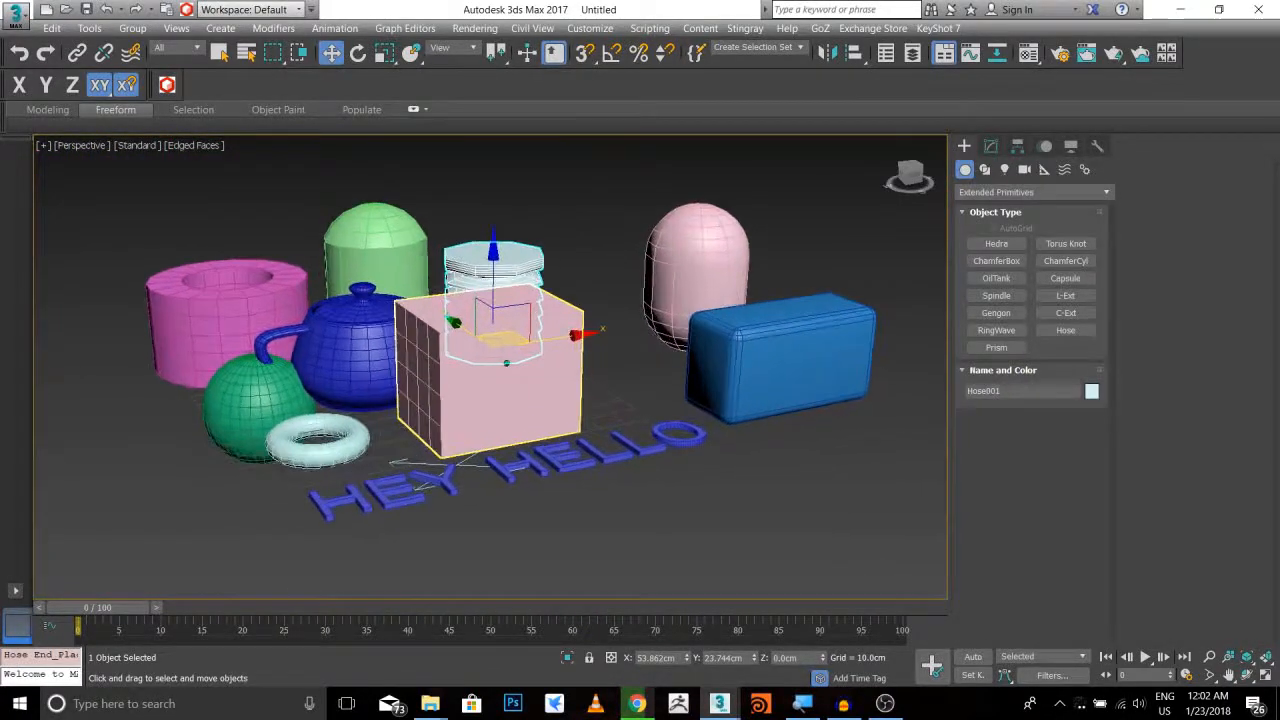
alt+middle_drag(457, 325, 588, 366)
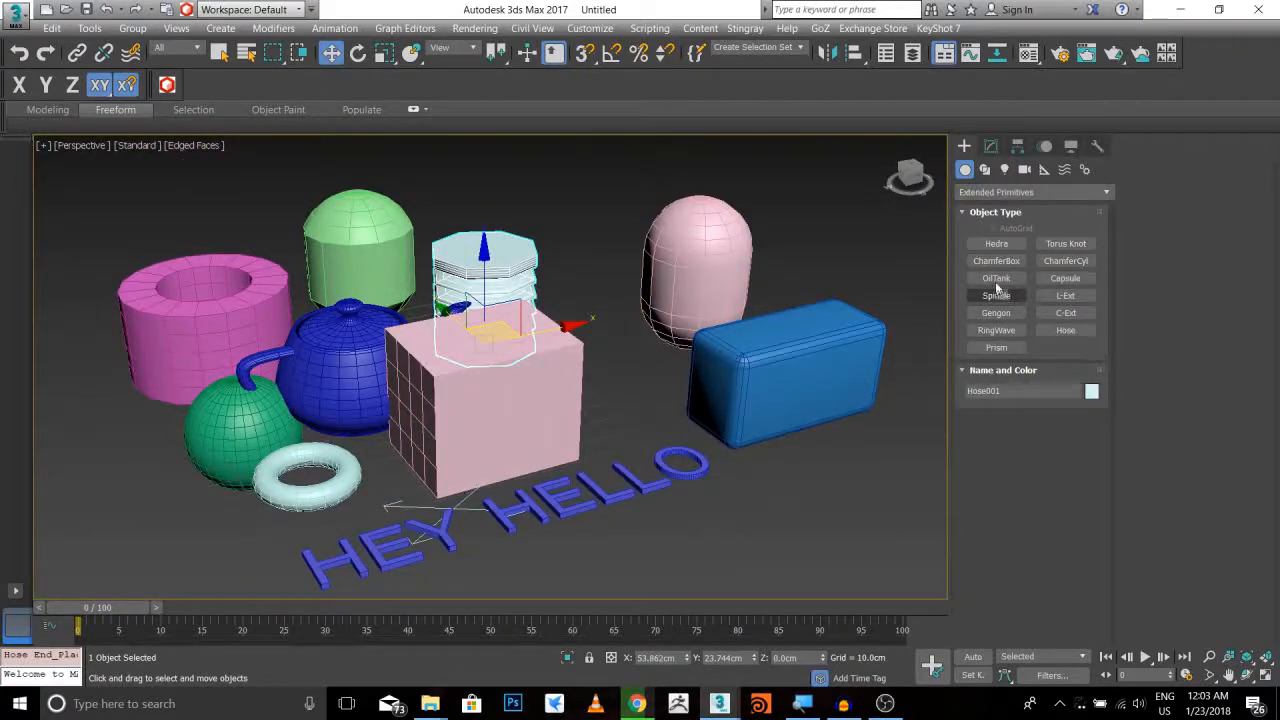
click(580, 228)
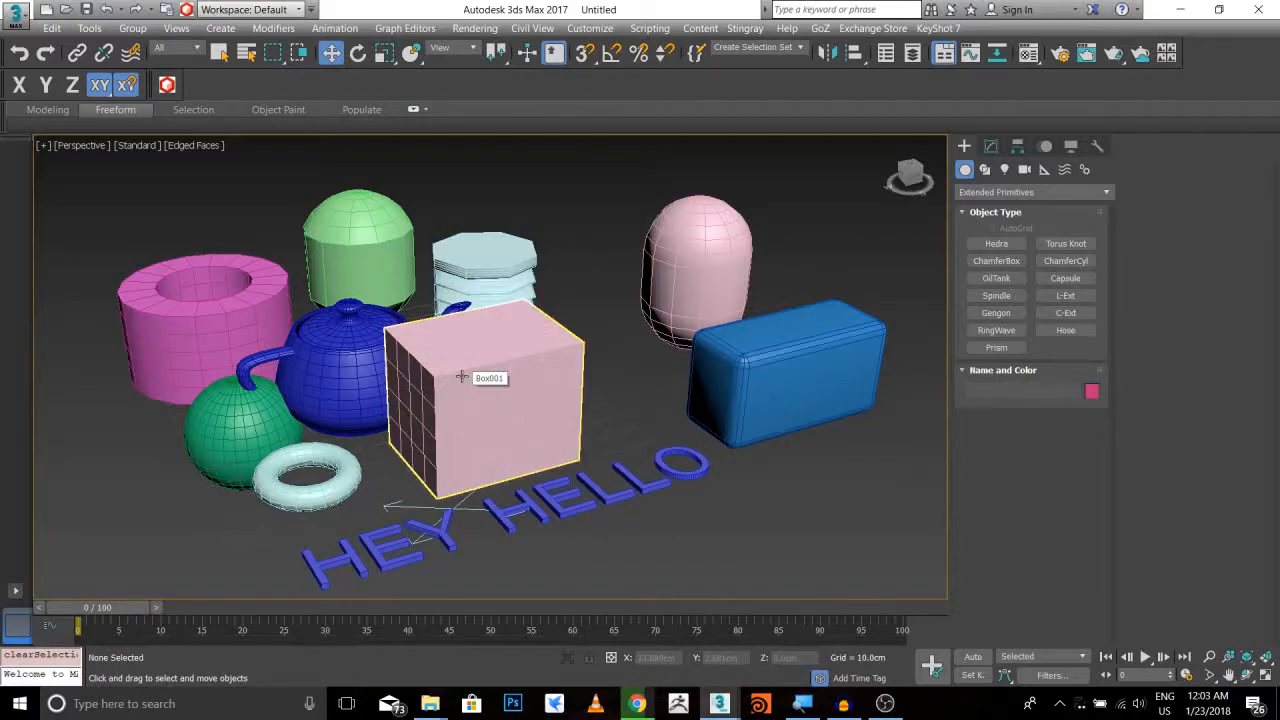
Try the Rotate and Scale tools, select the pink box, and move it back behind the hose with the Move tool
click(356, 55)
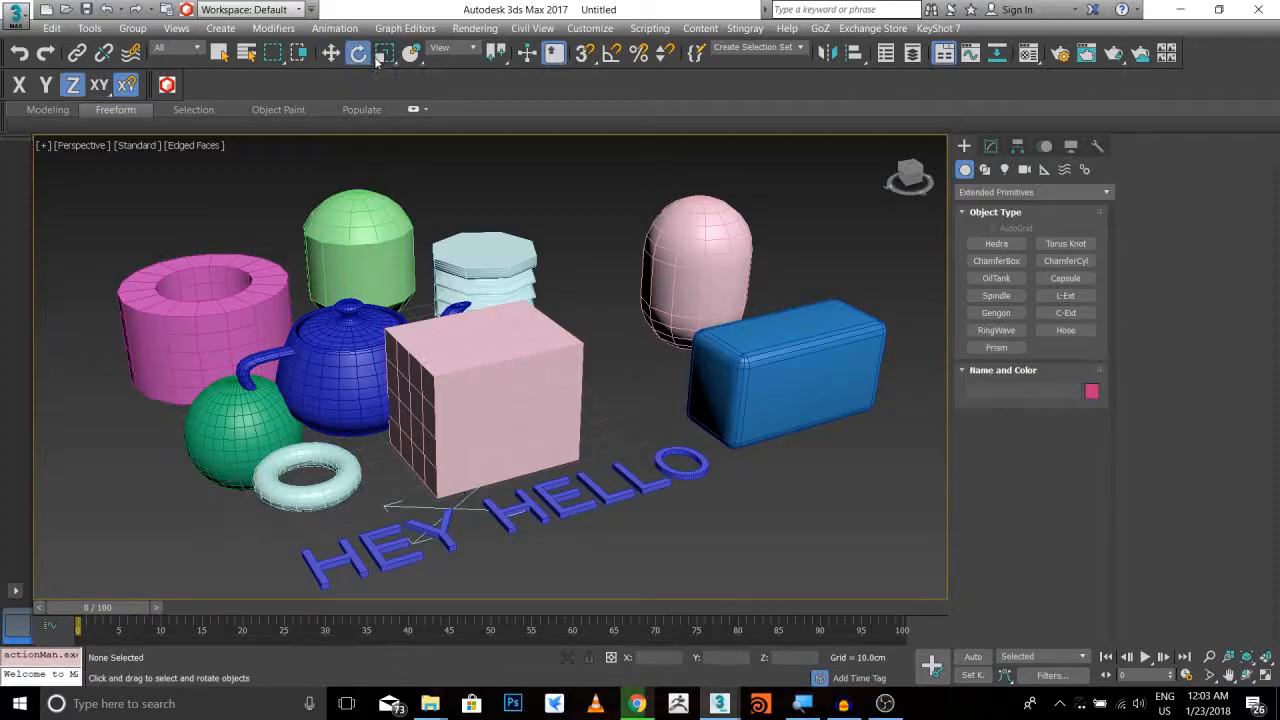
click(380, 60)
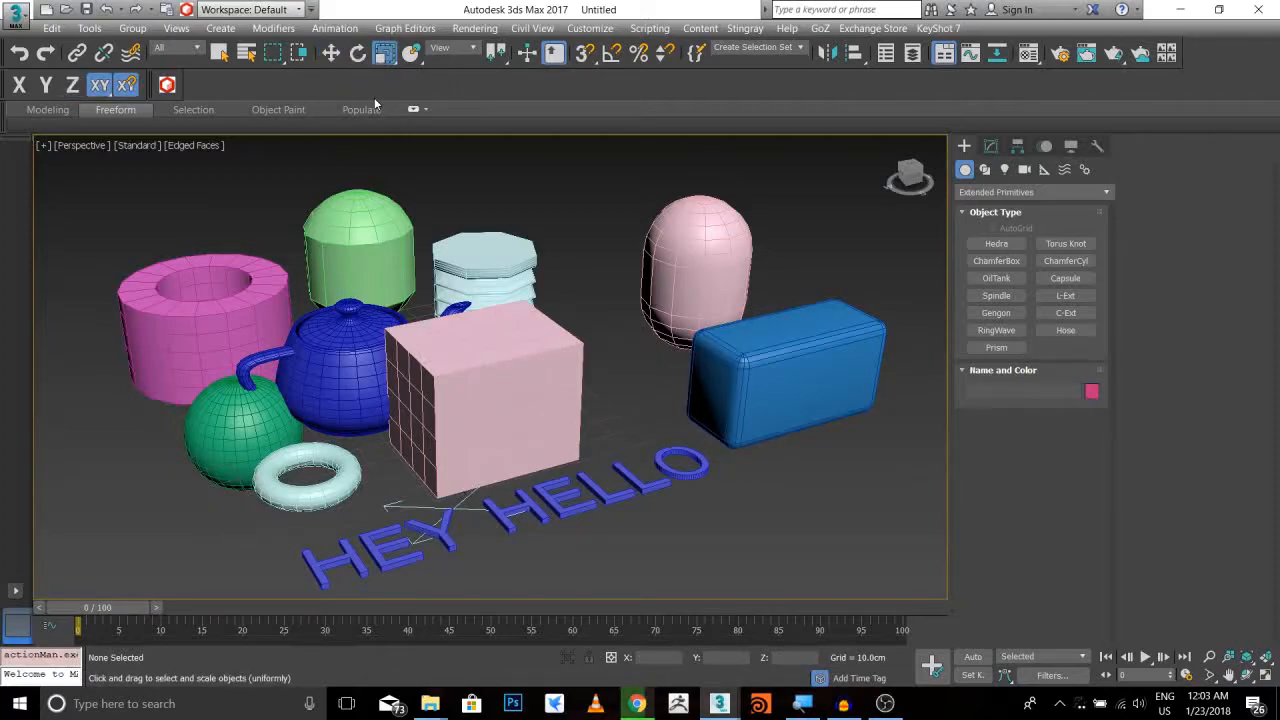
click(500, 366)
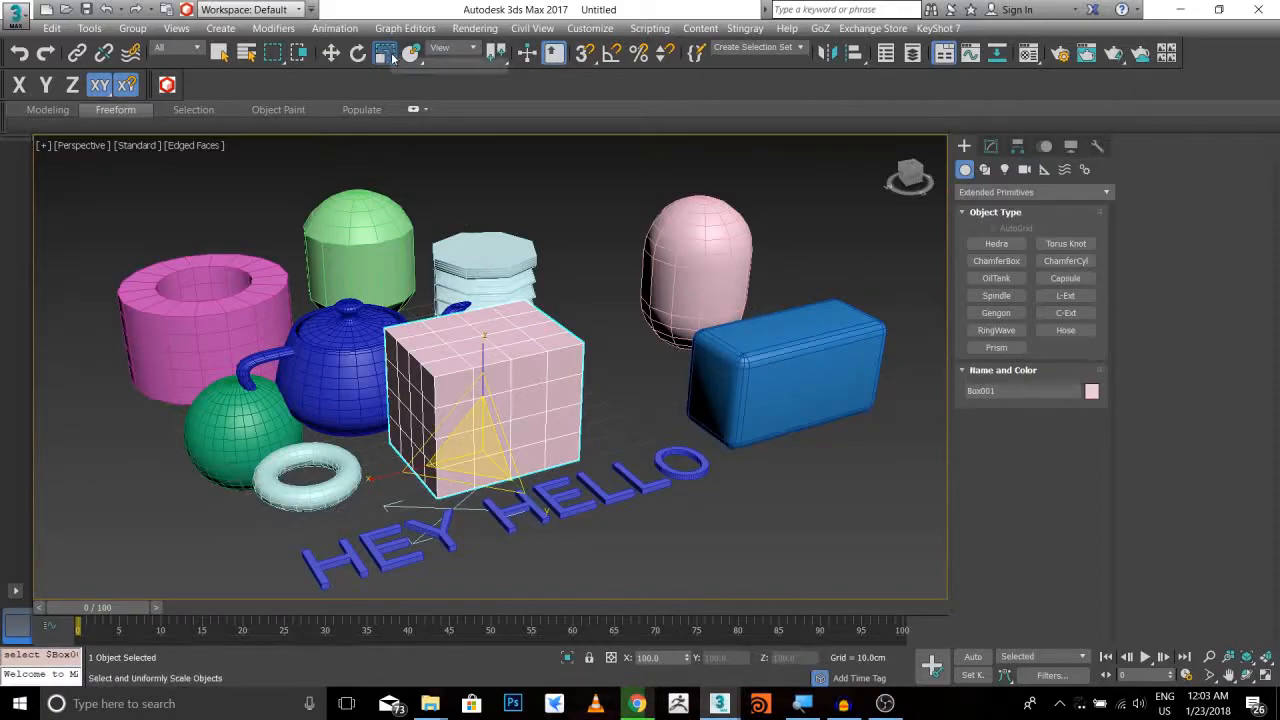
click(331, 53)
drag(497, 426, 506, 214)
Move the teapot forward to about X 3.9 cm and Y -46.2 cm, in front of the hose
click(373, 388)
drag(371, 388, 484, 418)
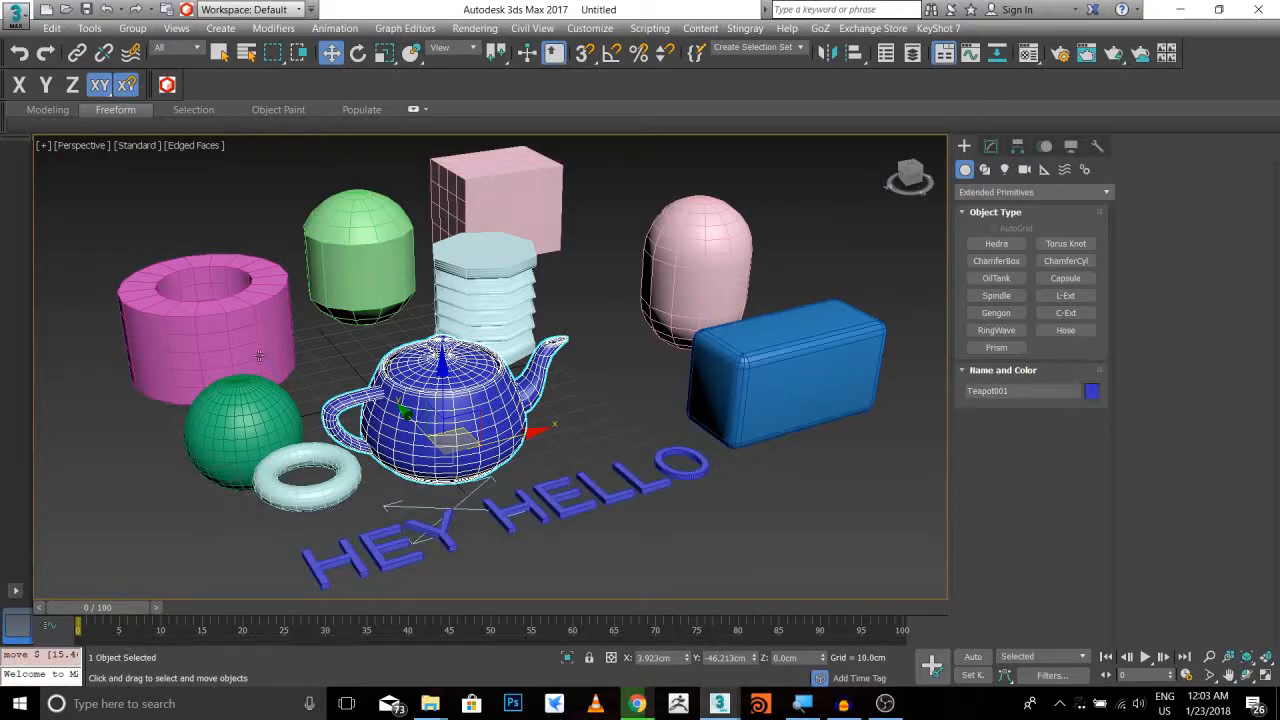
alt+middle_drag(524, 397, 396, 397)
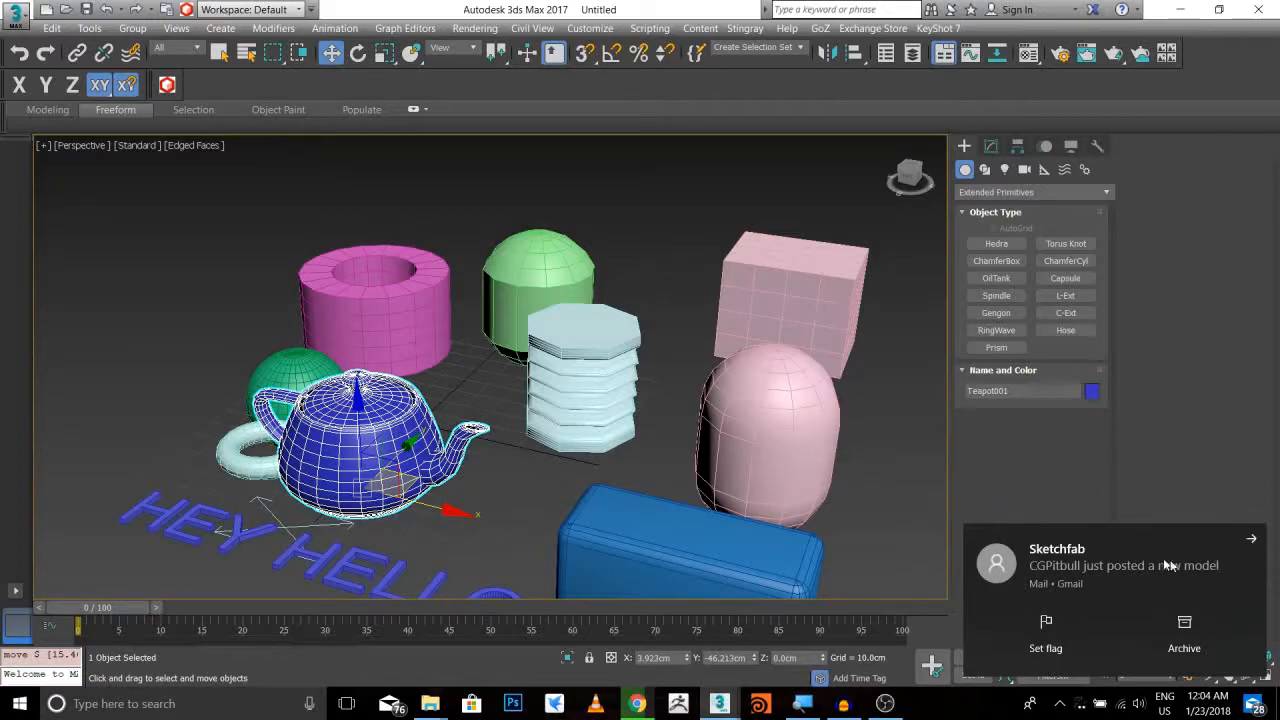
Dismiss the mail notifications covering the lower part of the command panel
click(1254, 538)
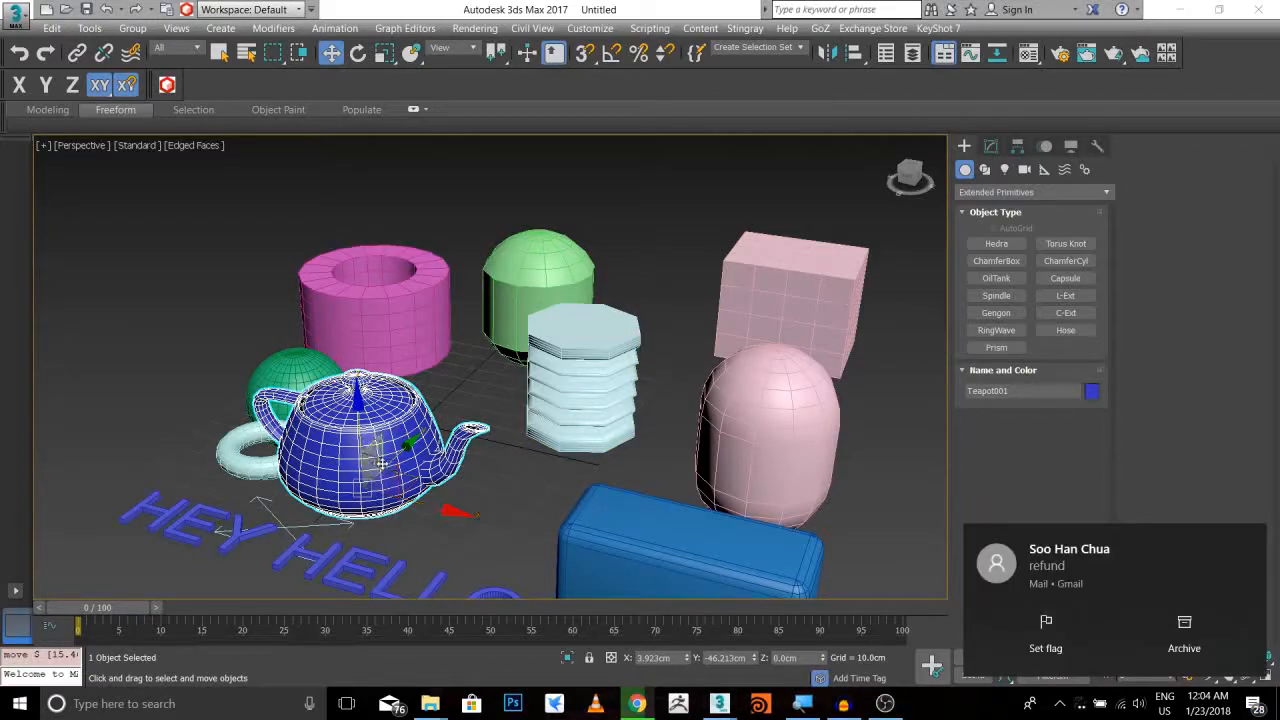
click(1252, 540)
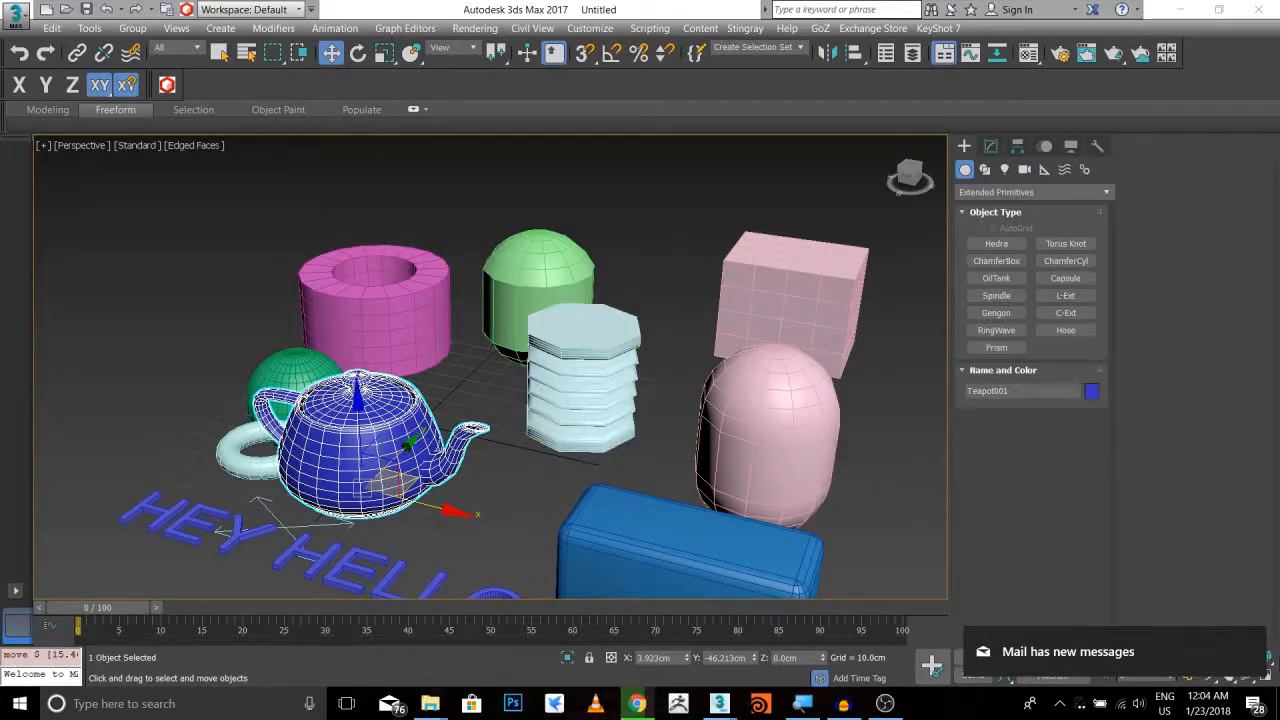
click(1254, 645)
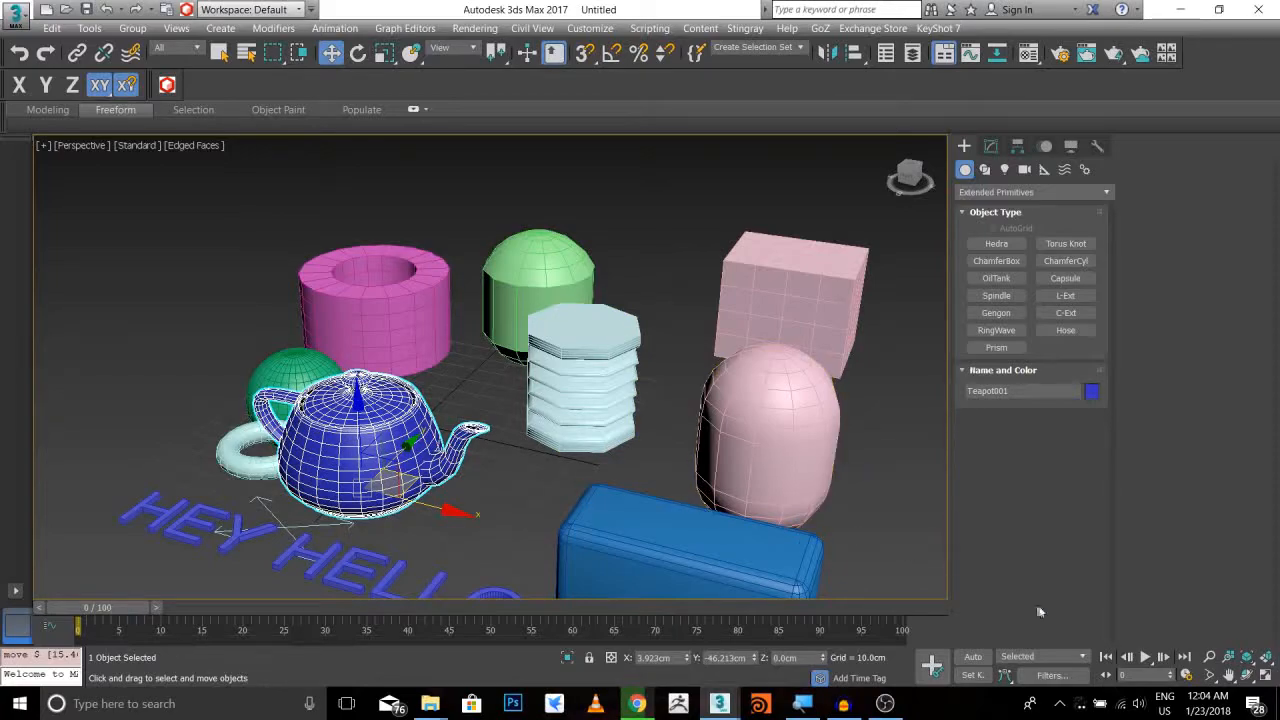
Move the teapot back along the Y axis to about -8.8 cm
middle_drag(499, 392, 485, 428)
drag(457, 424, 520, 308)
alt+middle_drag(530, 300, 700, 222)
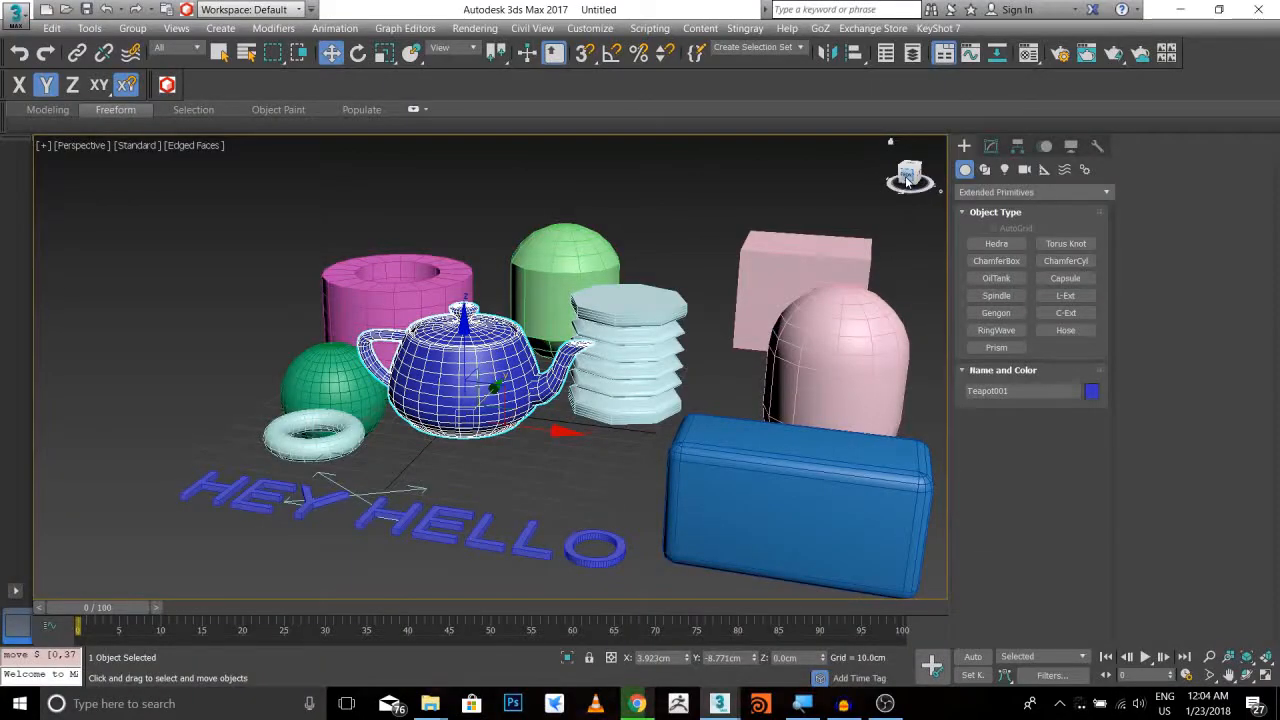
click(907, 180)
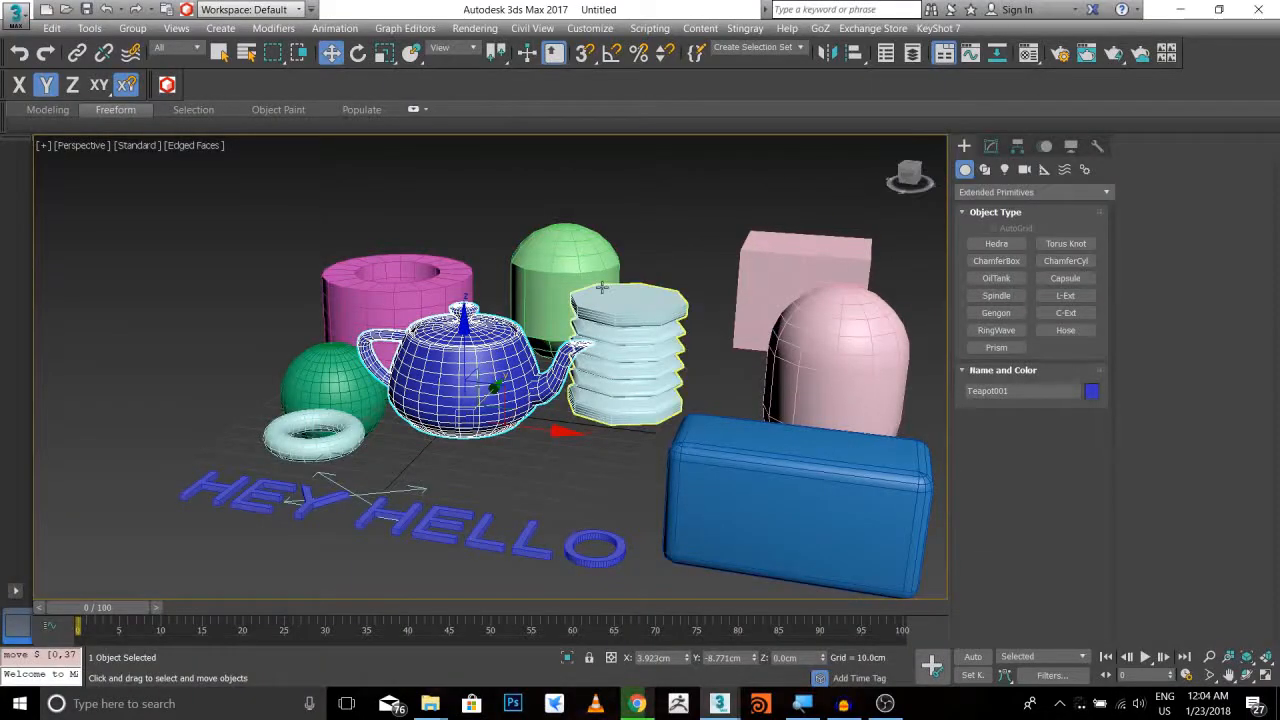
Select all objects in the scene and delete them
key(ctrl+a)
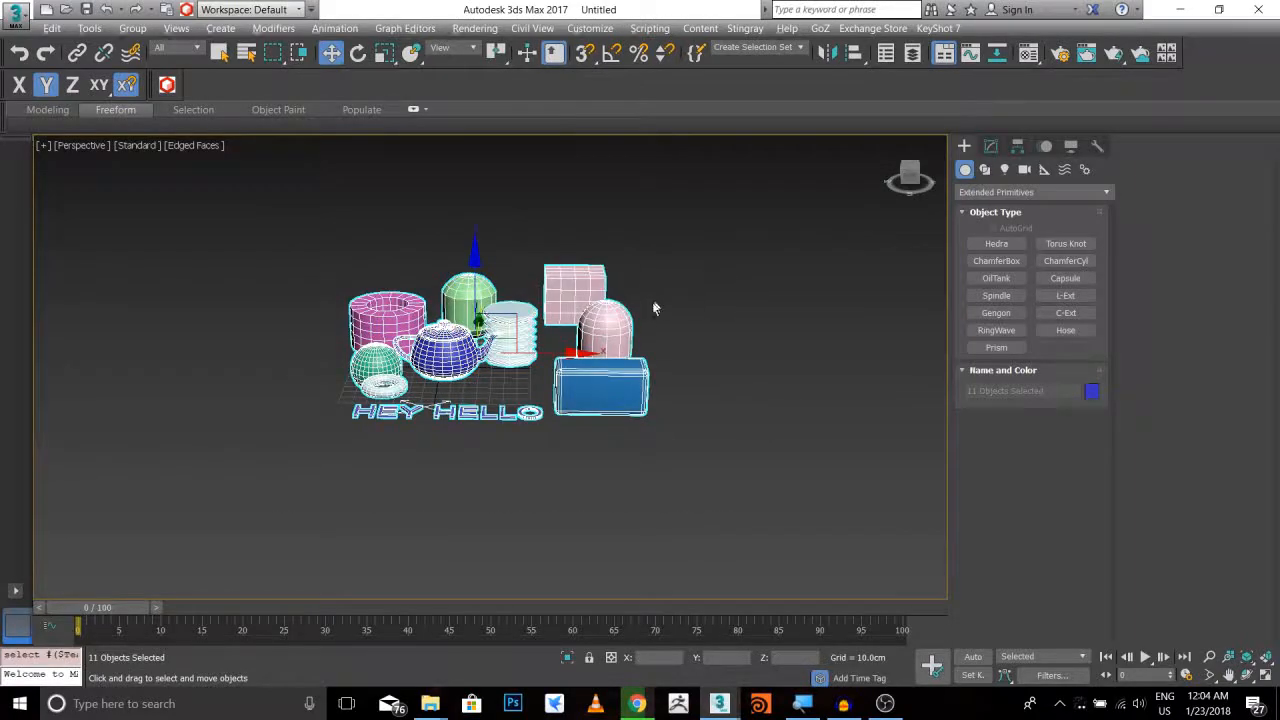
key(Delete)
key(z)
alt+middle_drag(757, 346, 687, 322)
alt+middle_drag(599, 265, 588, 302)
Create a standard primitive Sphere on the grid at about X -0.1 cm, Y 25.4 cm, and return to the Move tool
click(1033, 191)
click(1010, 204)
alt+middle_drag(687, 315, 676, 322)
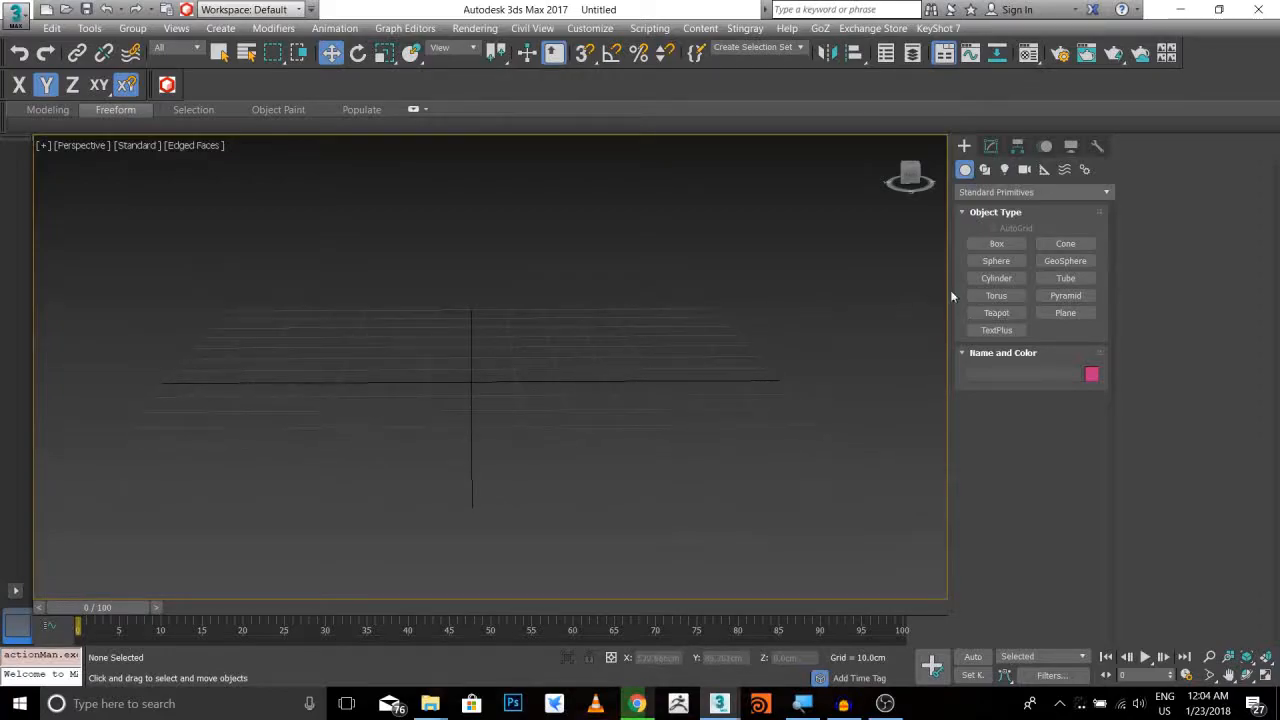
click(996, 261)
alt+middle_drag(514, 320, 443, 360)
drag(443, 360, 496, 325)
key(w)
mouse_move(600, 306)
alt+middle_down()
mouse_move(571, 285)
mouse_move(499, 303)
mouse_move(600, 305)
alt+middle_up()
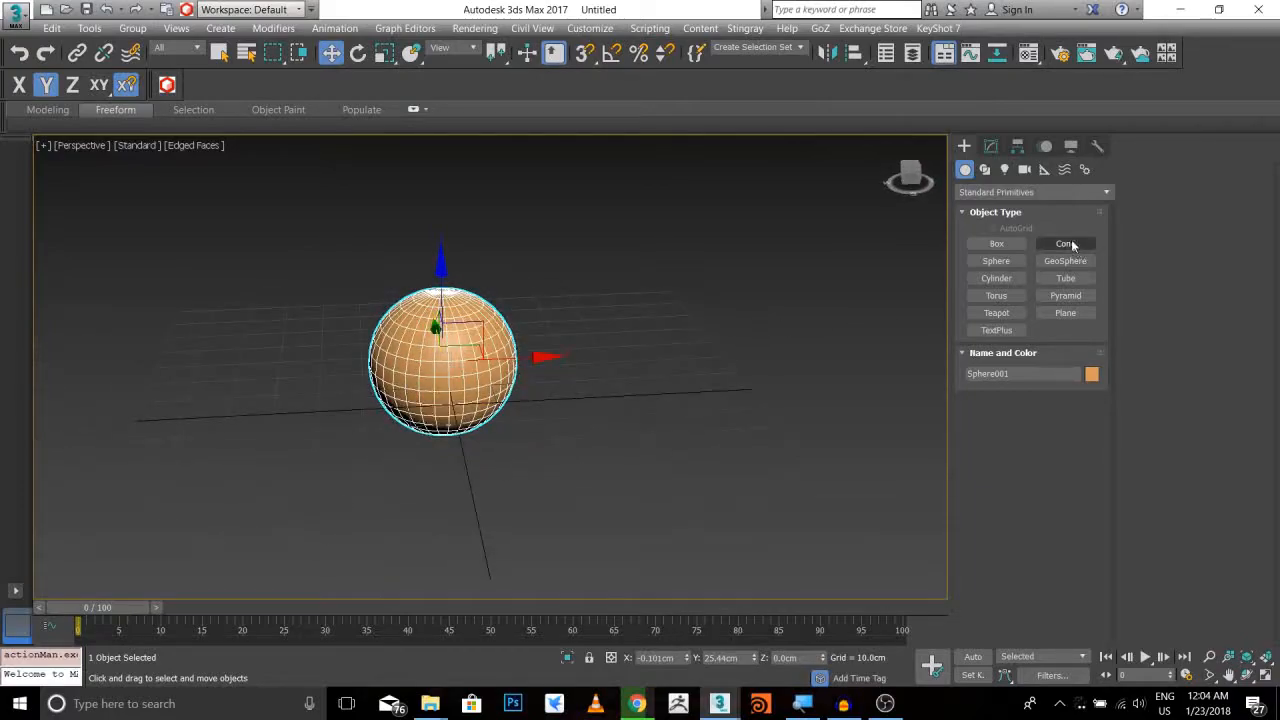
Create an extended primitive ChamferBox beside the sphere, at about X -37.5 cm and Y -0.4 cm
click(996, 190)
click(996, 226)
click(996, 260)
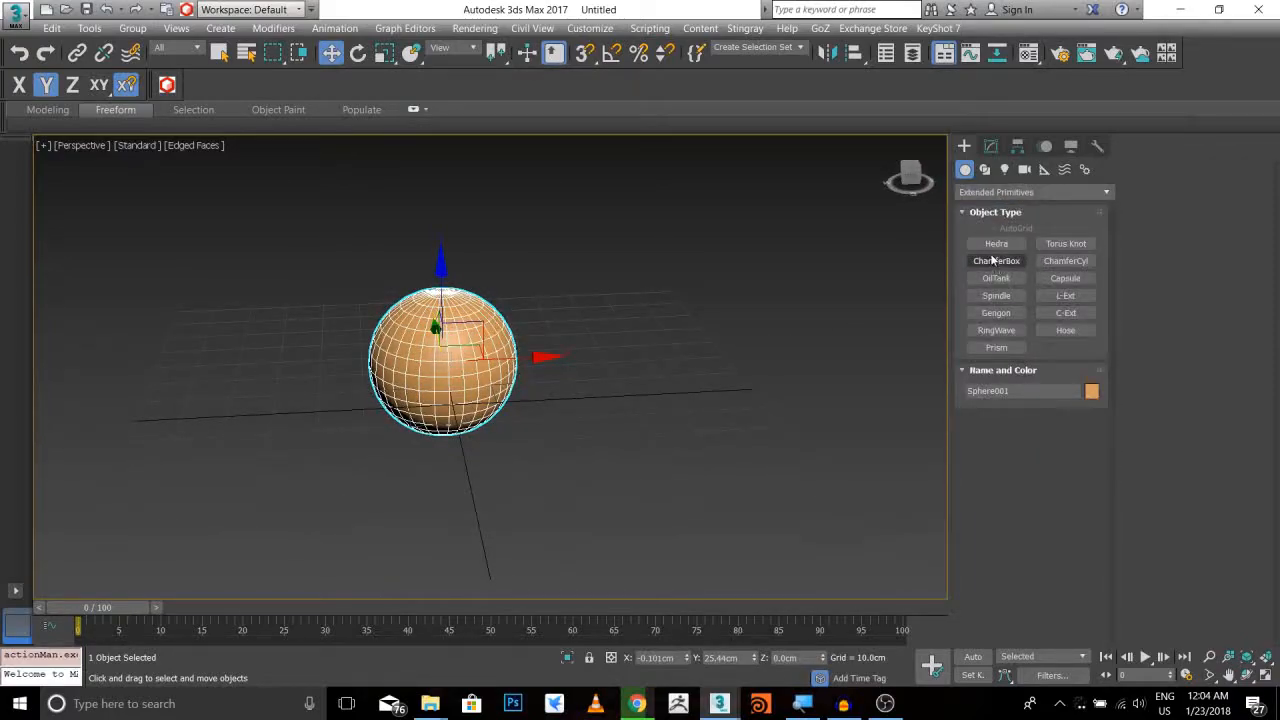
middle_drag(498, 467, 357, 429)
drag(317, 437, 595, 460)
click(601, 341)
click(577, 243)
key(w)
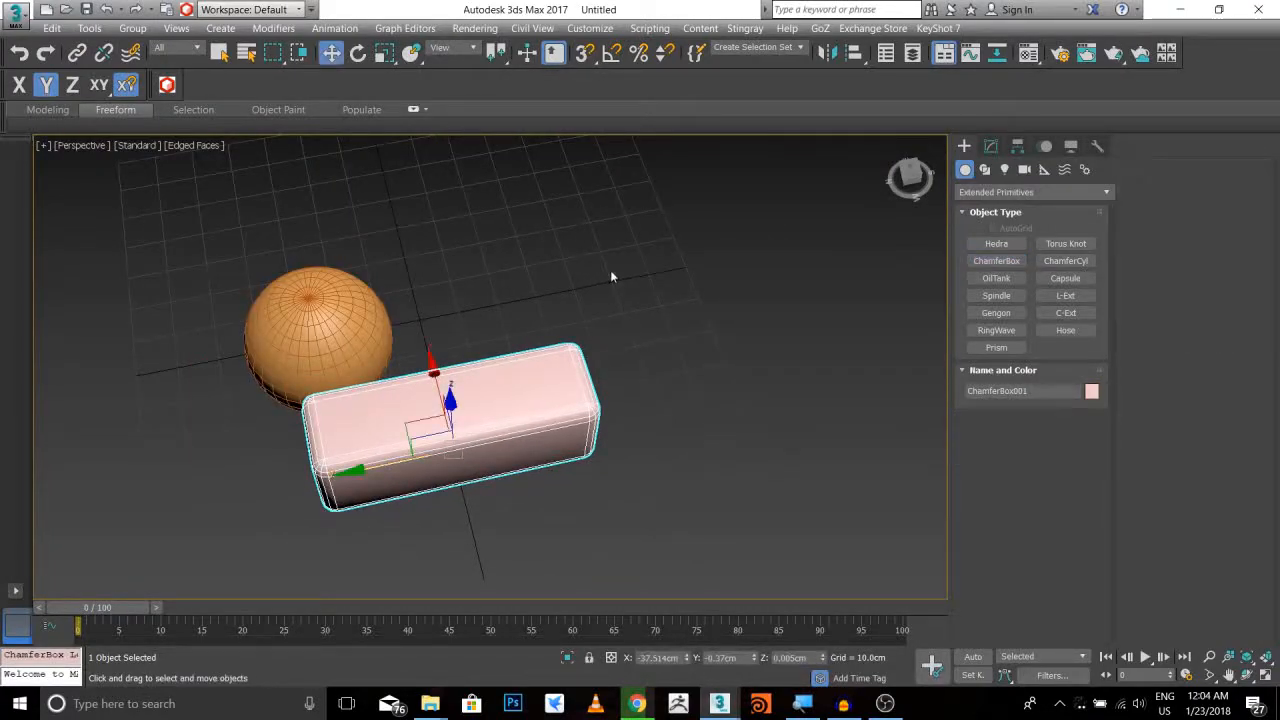
alt+middle_drag(609, 277, 584, 306)
Maximize the Front view, select both the sphere and the chamfered box, and delete them
click(370, 335)
alt+middle_drag(370, 335, 466, 294)
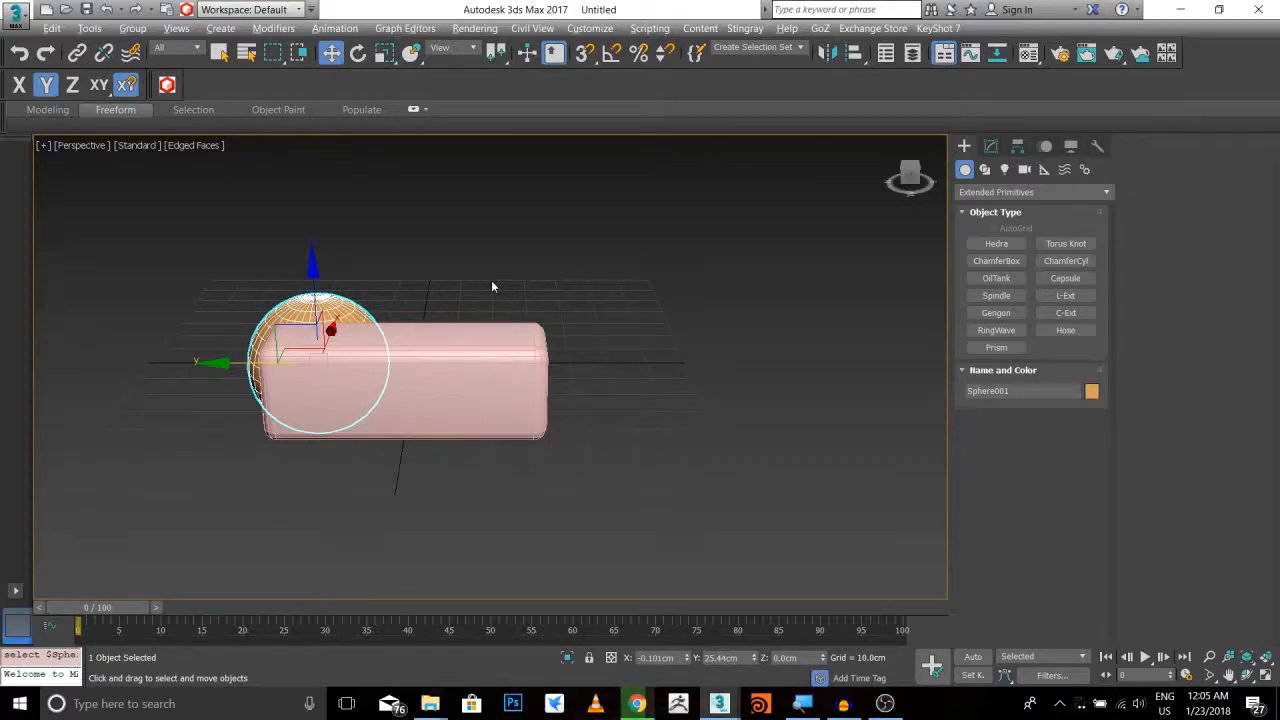
key(alt+w)
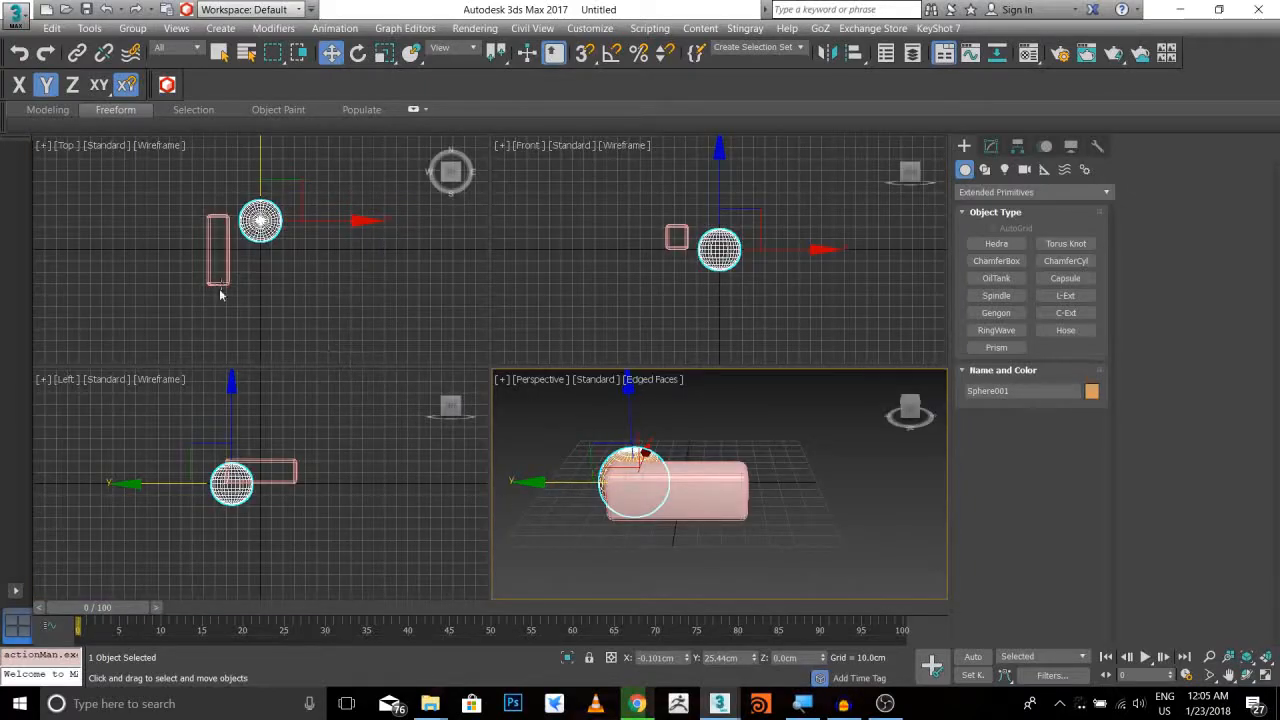
right_click(604, 207)
key(alt+w)
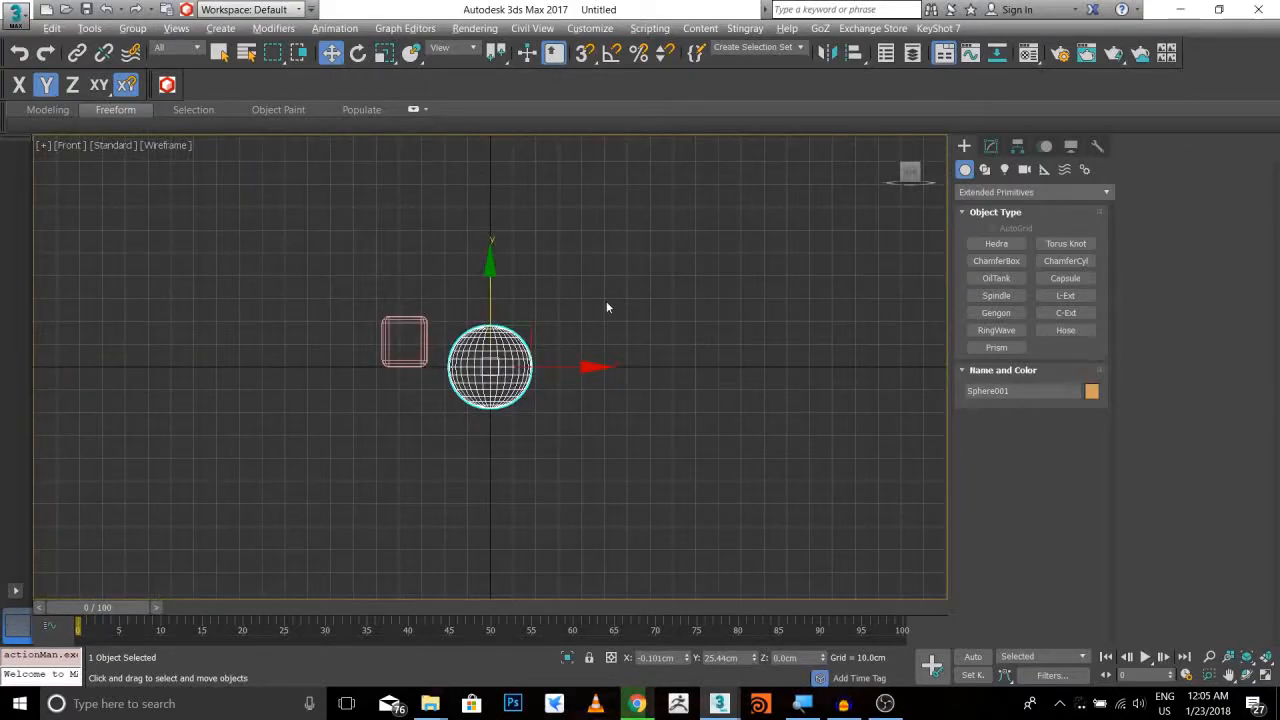
drag(344, 302, 575, 443)
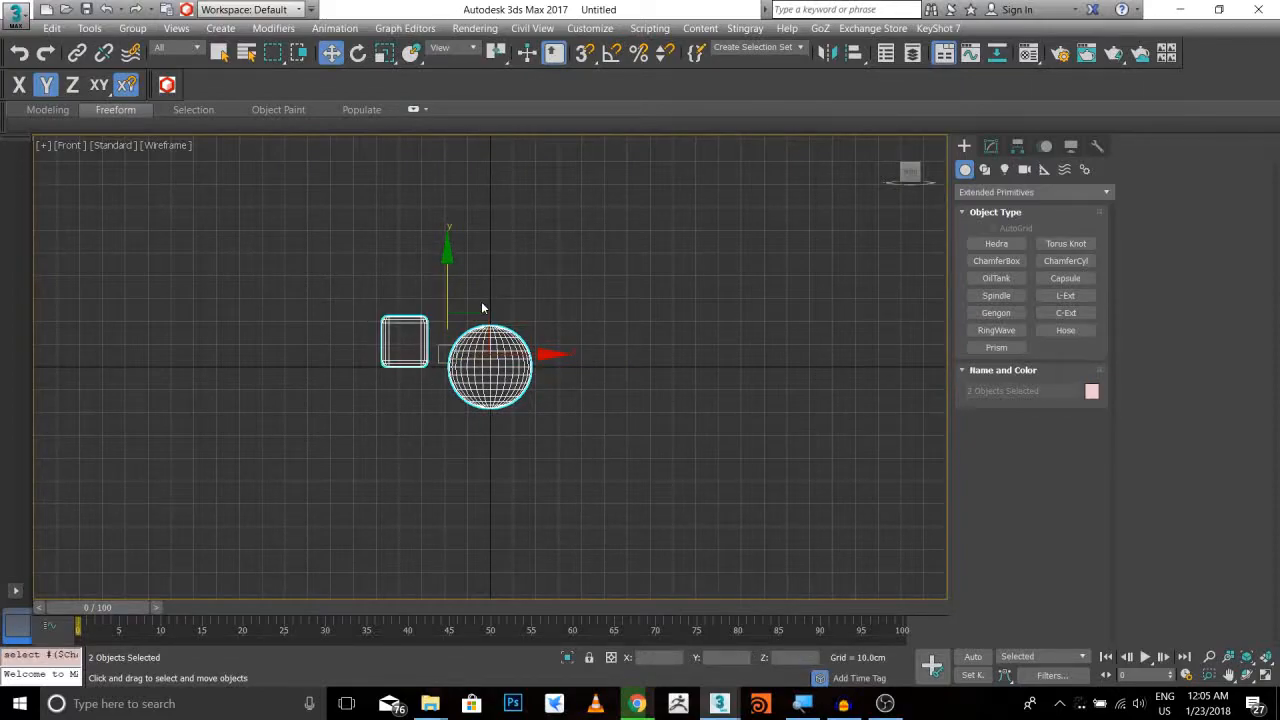
key(Delete)
Create a ChamferBox in the Front view, about 32.7 cm long and 105.2 cm wide, with rounded edges
click(1005, 261)
drag(370, 310, 608, 384)
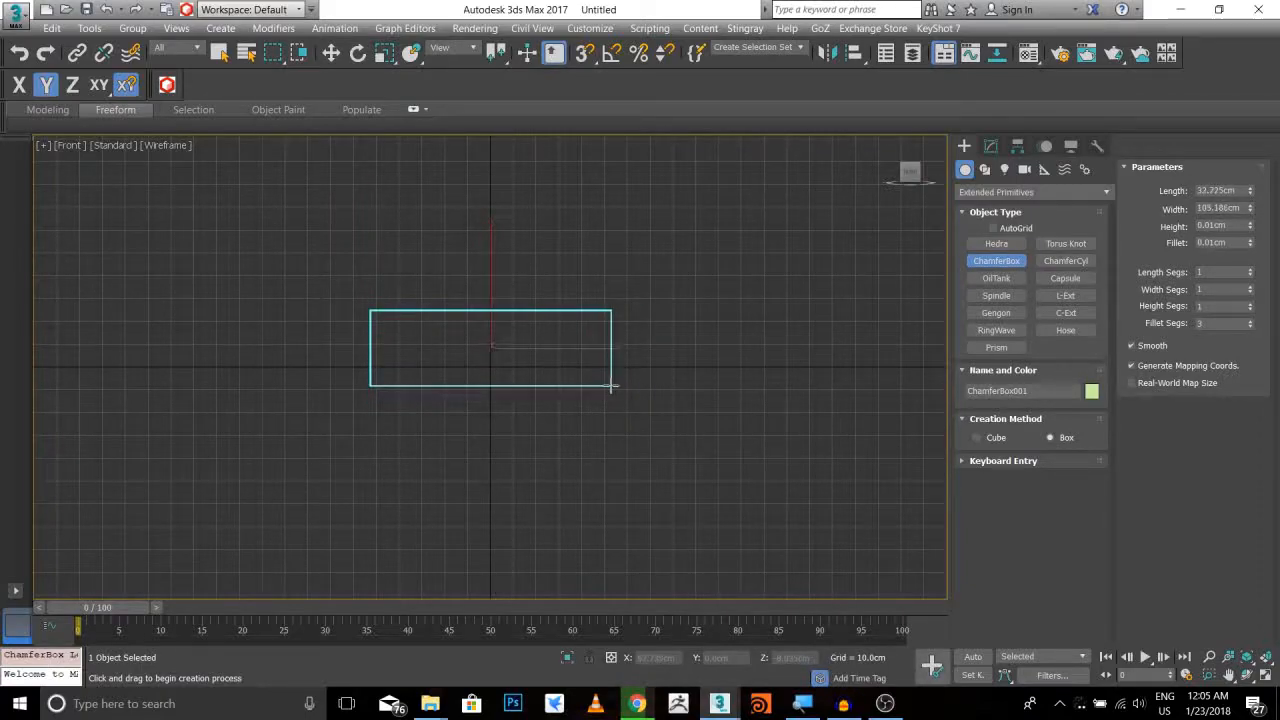
click(608, 309)
click(612, 300)
key(w)
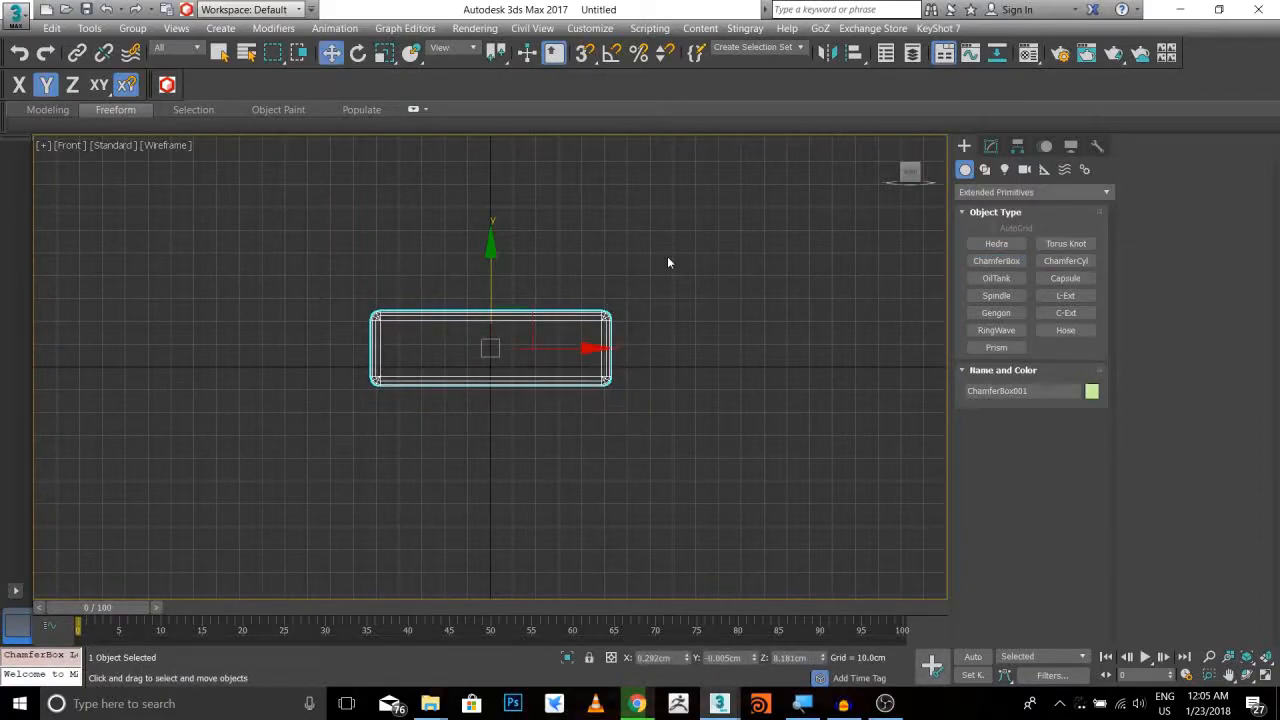
Create two Spheres inside the chamfered box's outline, one near each end, the first with radius about 9.3 cm
click(996, 193)
click(996, 208)
click(996, 261)
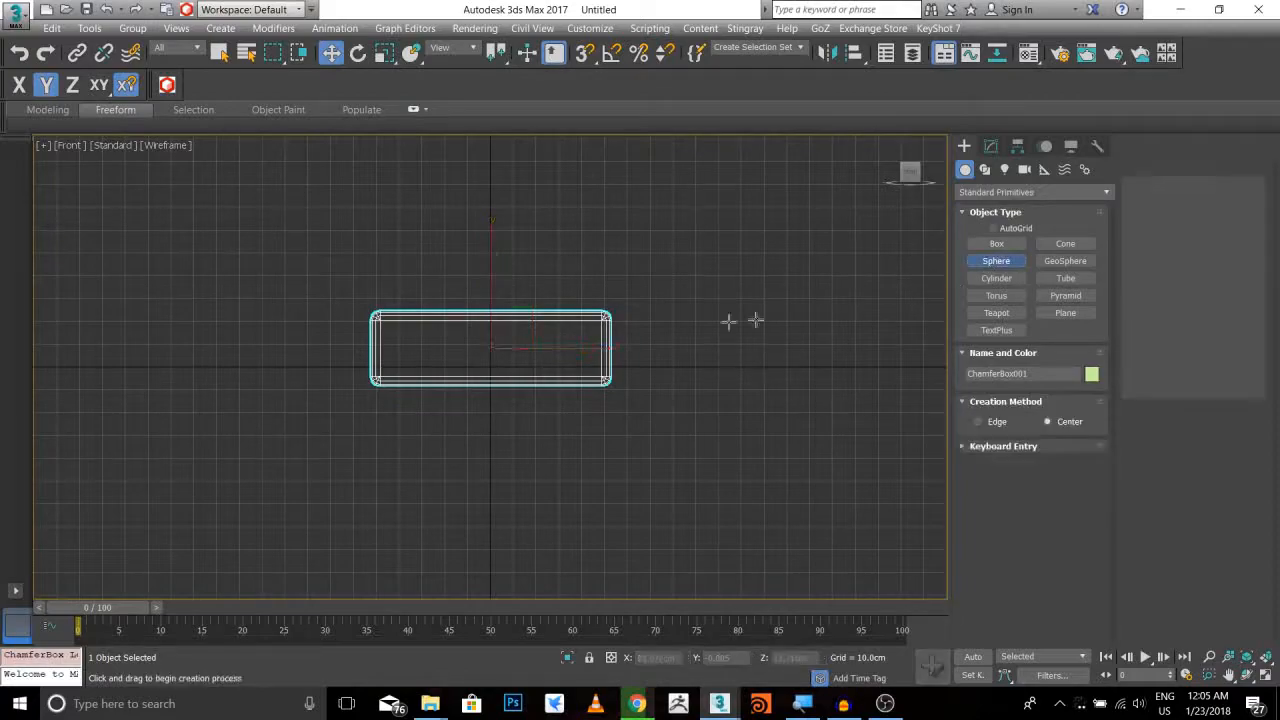
drag(420, 347, 442, 347)
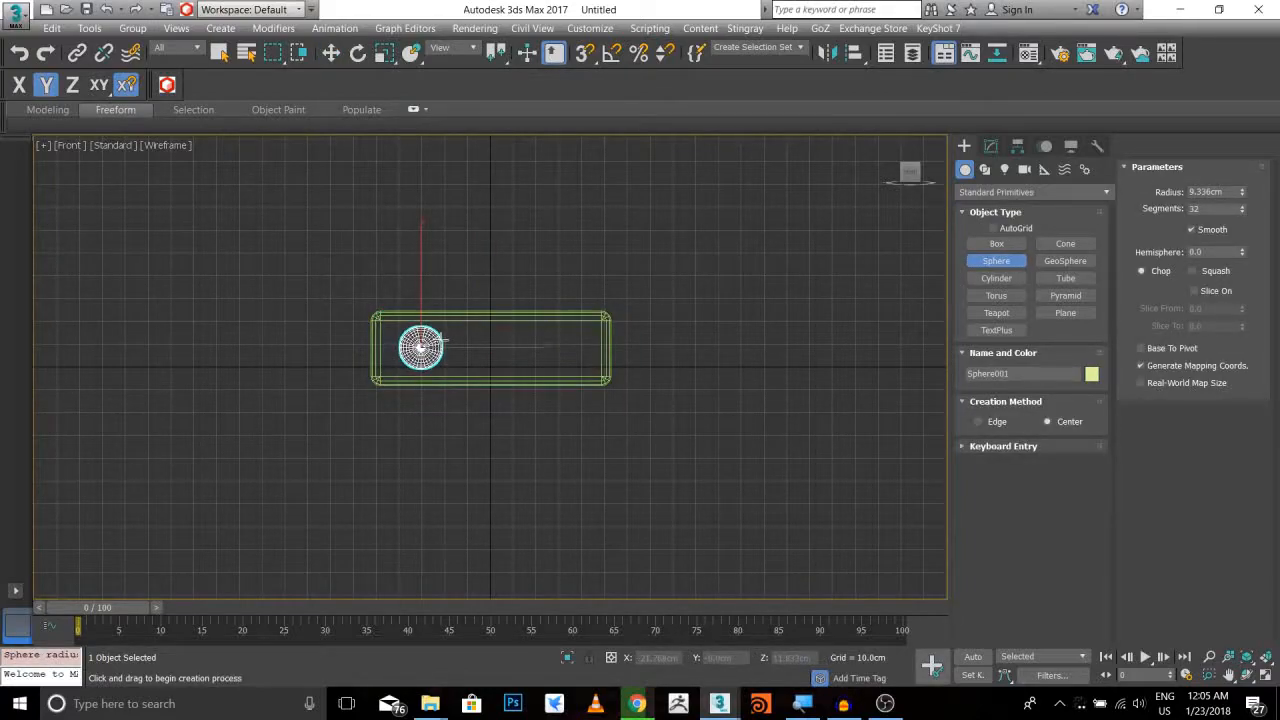
drag(564, 347, 588, 347)
key(w)
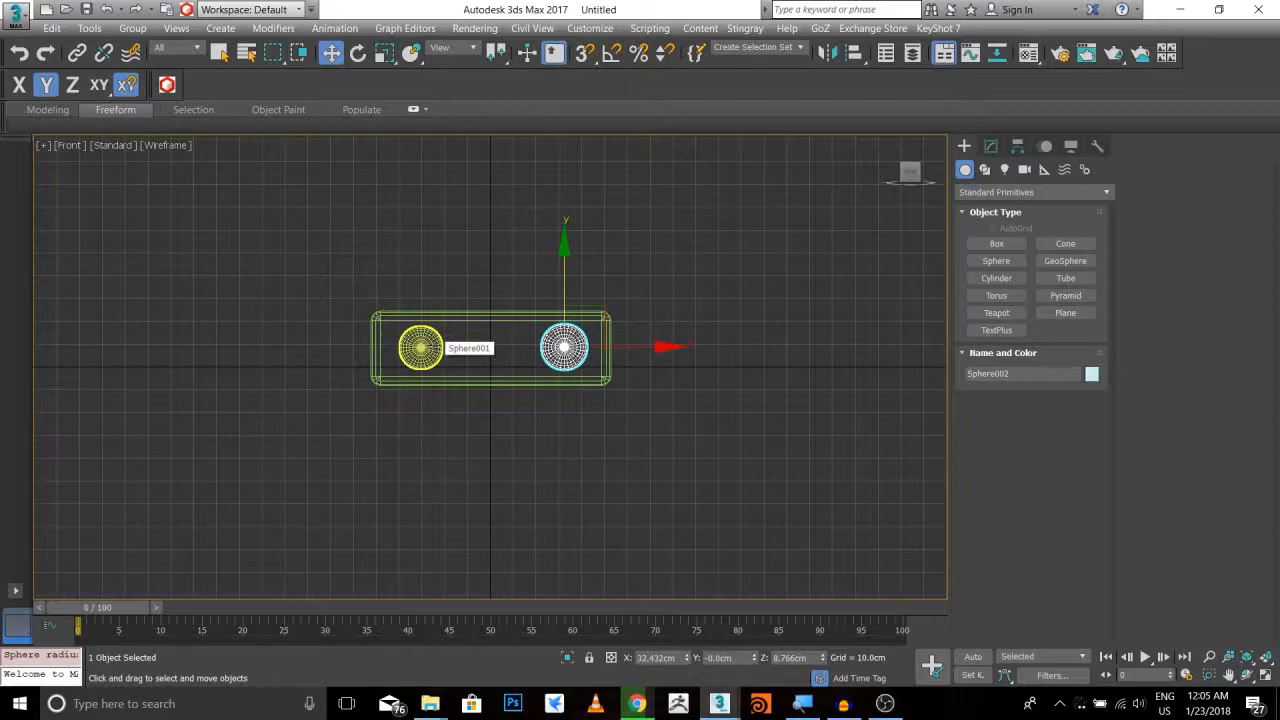
Select both spheres and move them along the Y axis to the front face of the chamfered box
ctrl+click(412, 347)
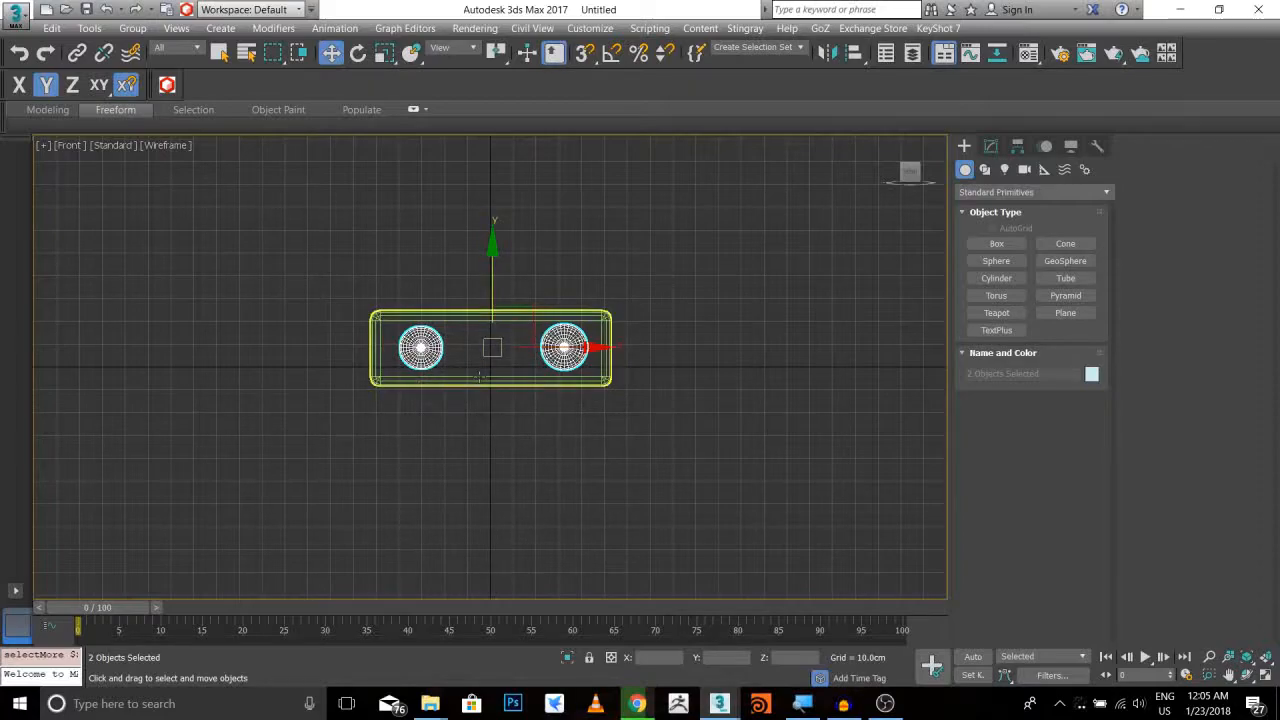
key(t)
key(z)
scroll(536, 351, down, 4)
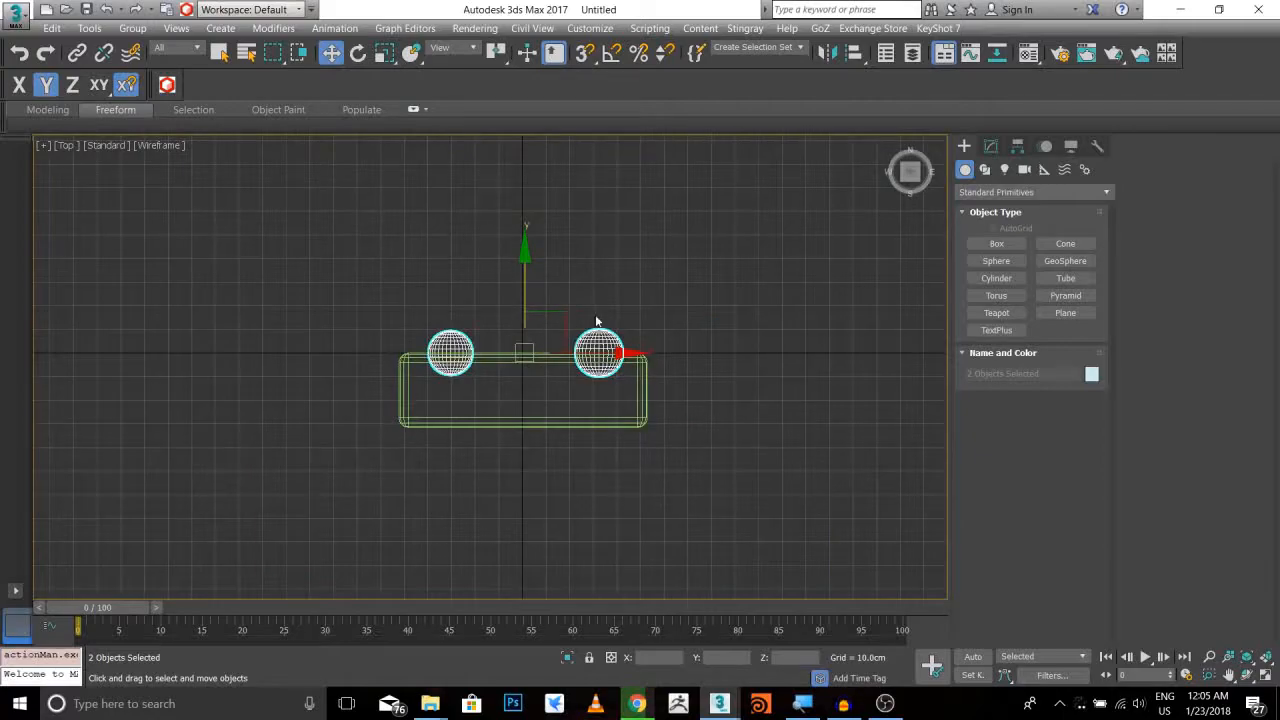
alt+middle_drag(600, 391, 366, 289)
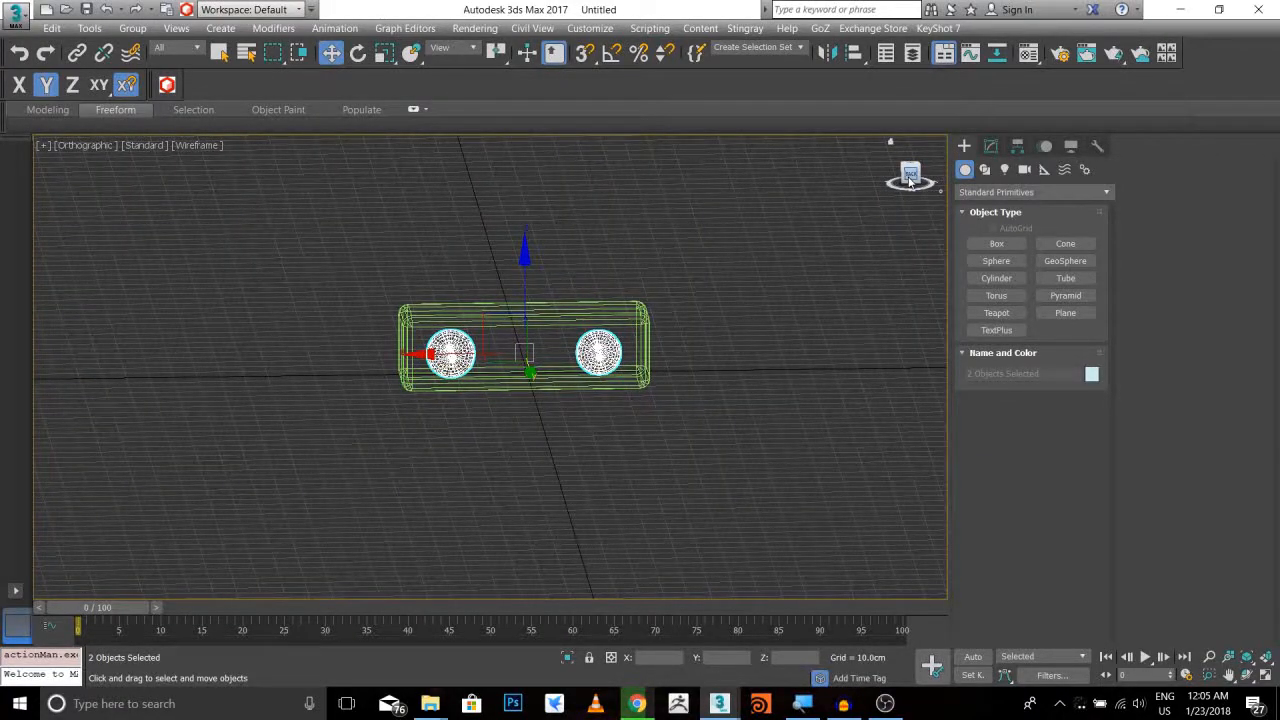
alt+middle_drag(650, 304, 877, 318)
alt+middle_drag(733, 255, 629, 336)
alt+middle_drag(550, 288, 563, 327)
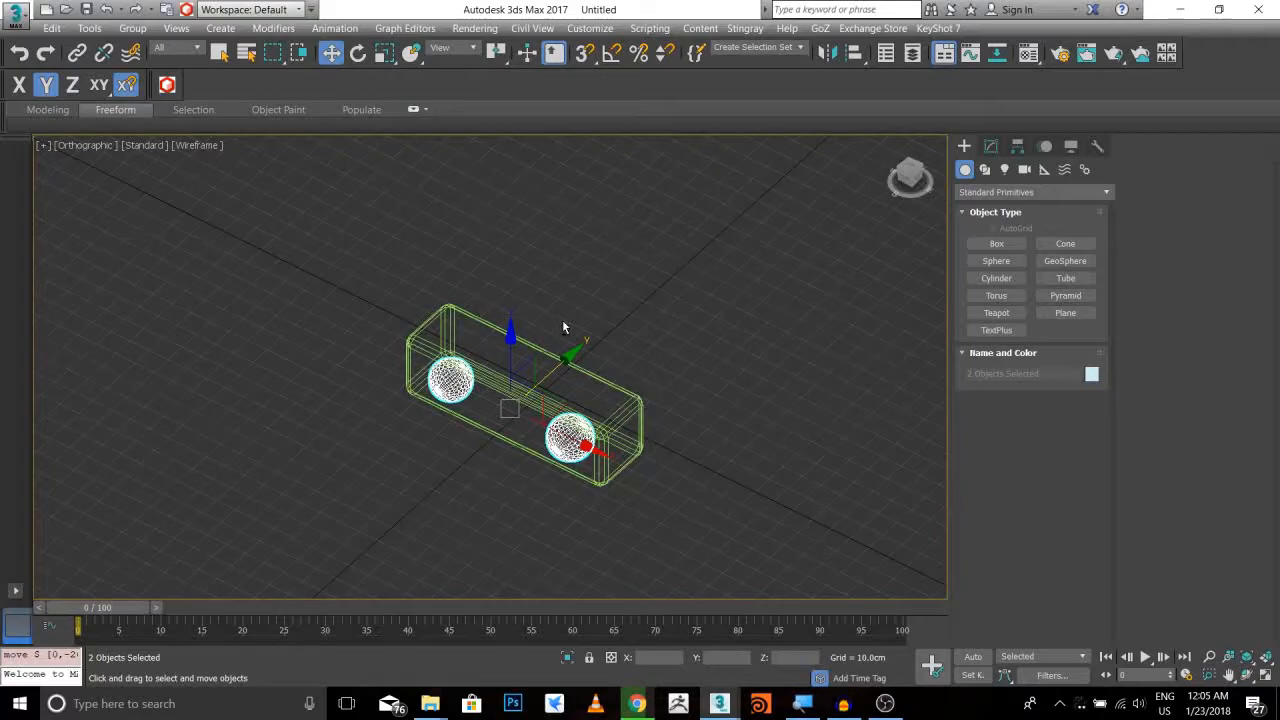
Change the orthographic view from wireframe to shaded display and switch to the Perspective view
key(F3)
mouse_move(662, 355)
alt+middle_down()
mouse_move(690, 315)
mouse_move(694, 374)
mouse_move(640, 370)
alt+middle_up()
key(p)
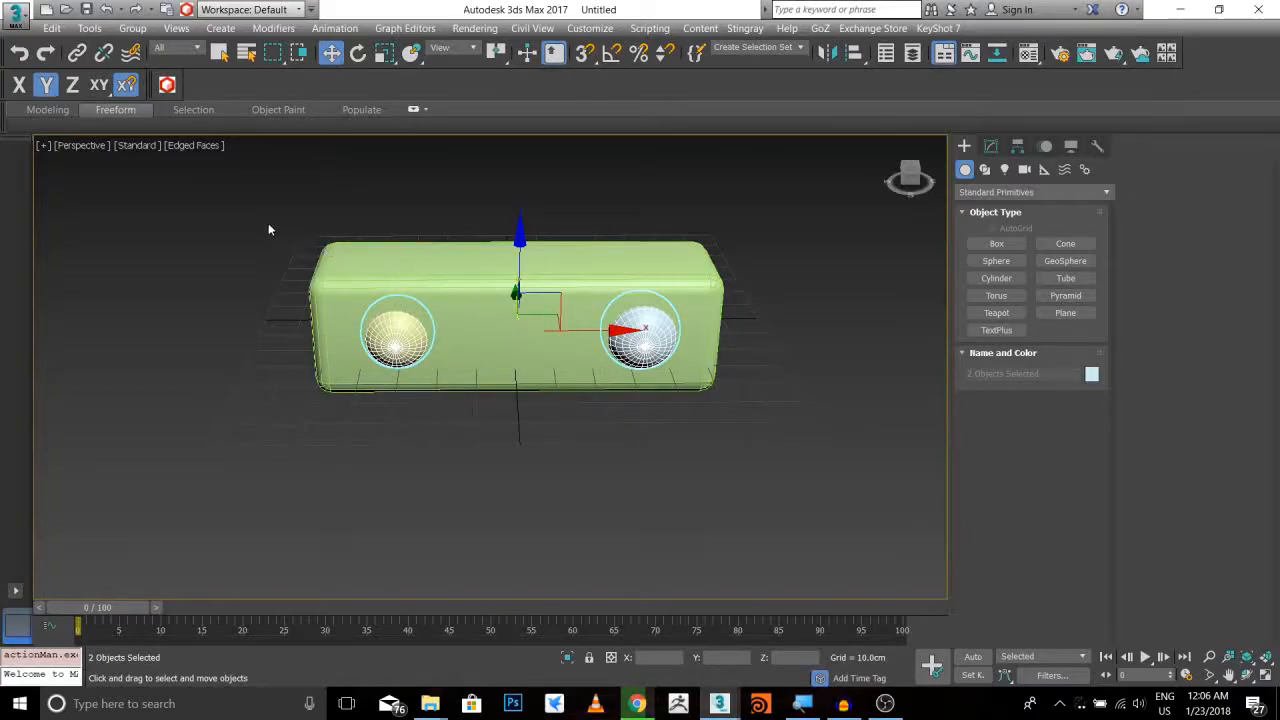
Examine the box and spheres in the four-viewport layout and the maximized Front view, and return to Perspective
key(alt+w)
right_click(572, 210)
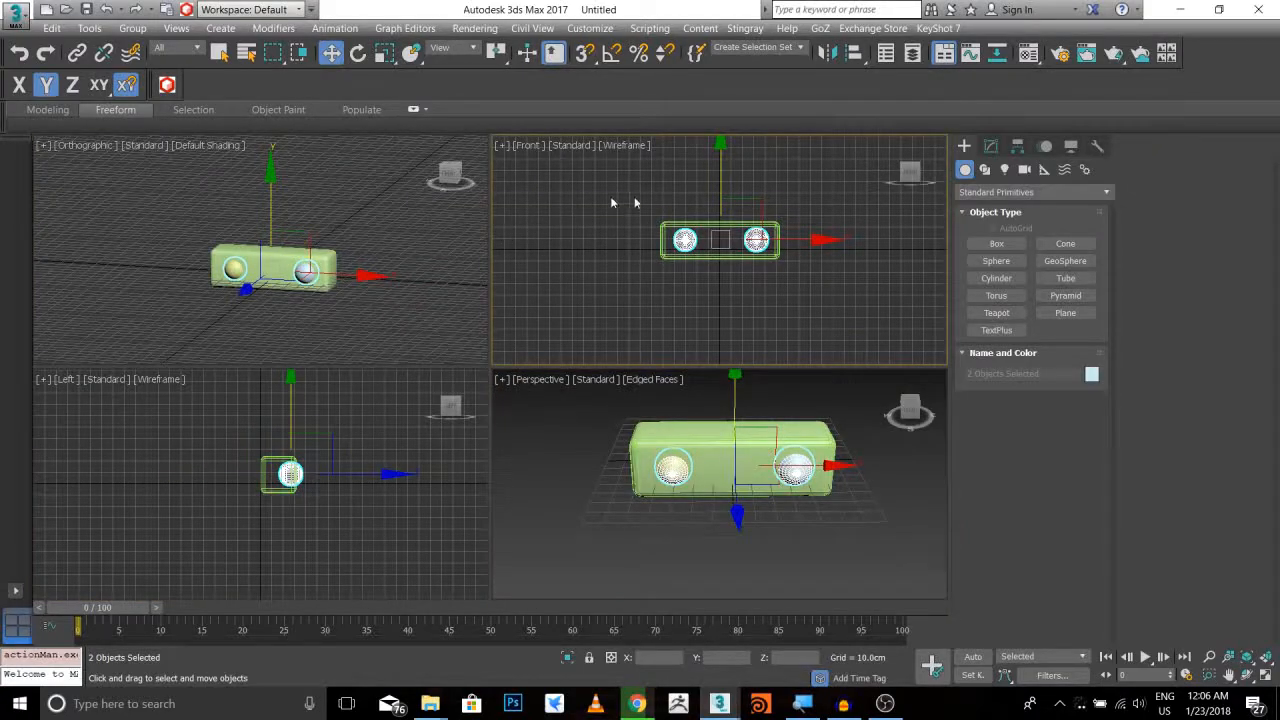
key(alt+w)
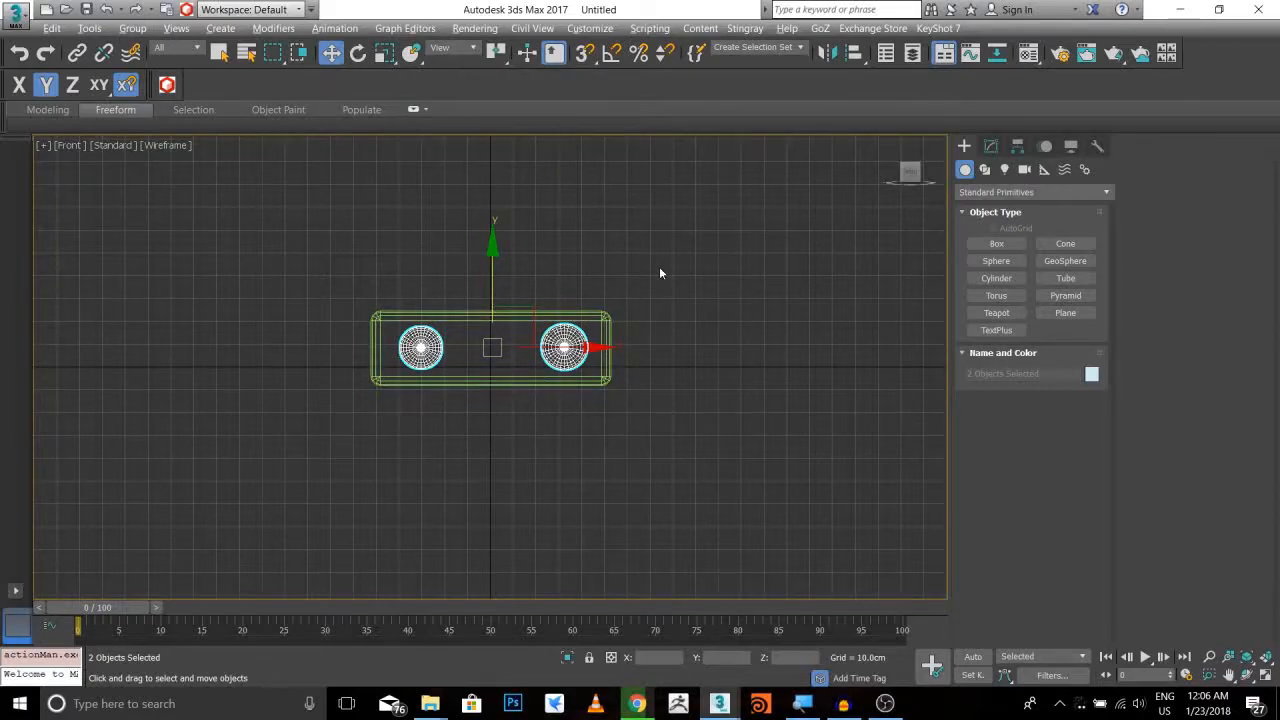
alt+middle_drag(674, 288, 601, 320)
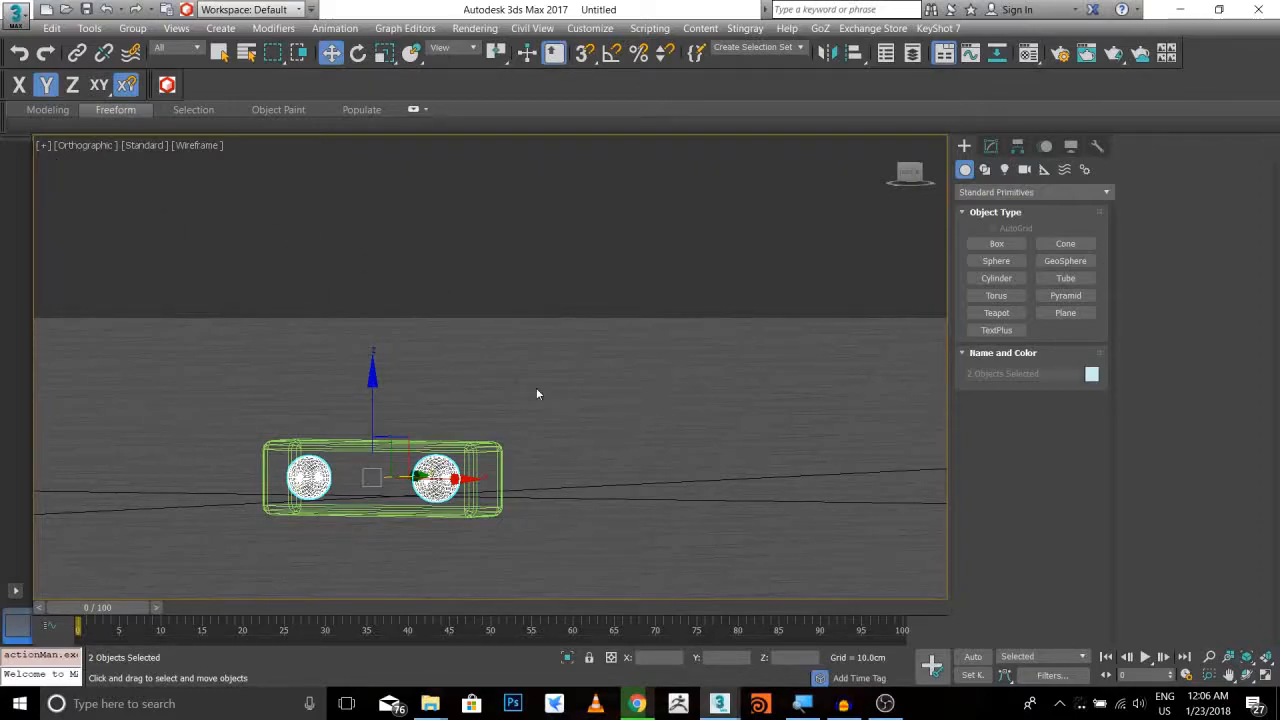
middle_drag(536, 394, 531, 315)
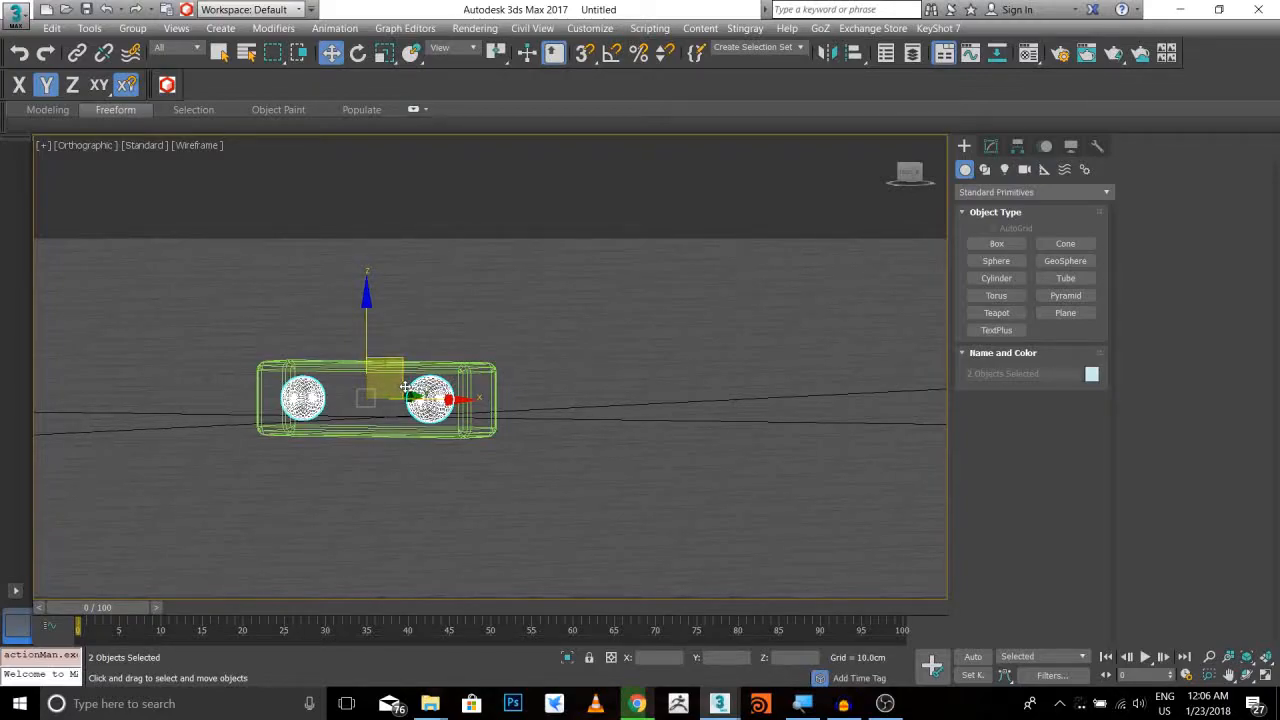
key(p)
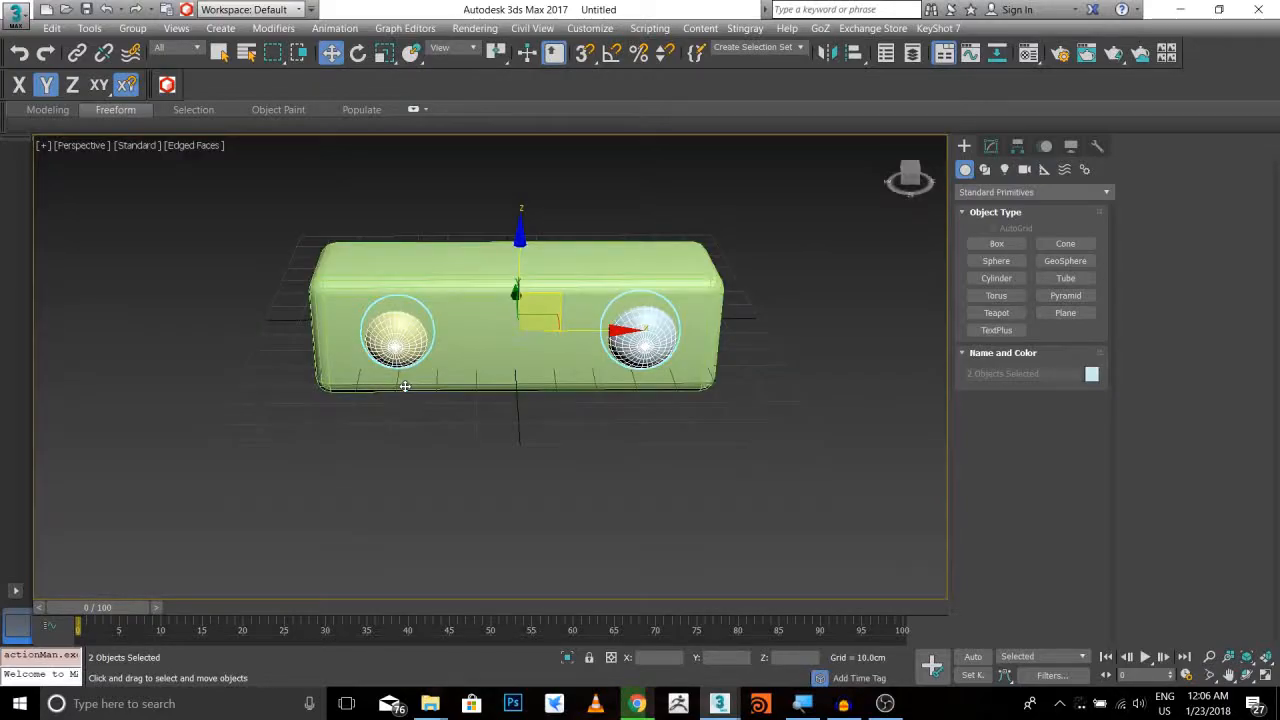
Create a Hose extended primitive on the ground grid just in front of the chamfered box
alt+middle_drag(595, 510, 1063, 211)
click(1050, 192)
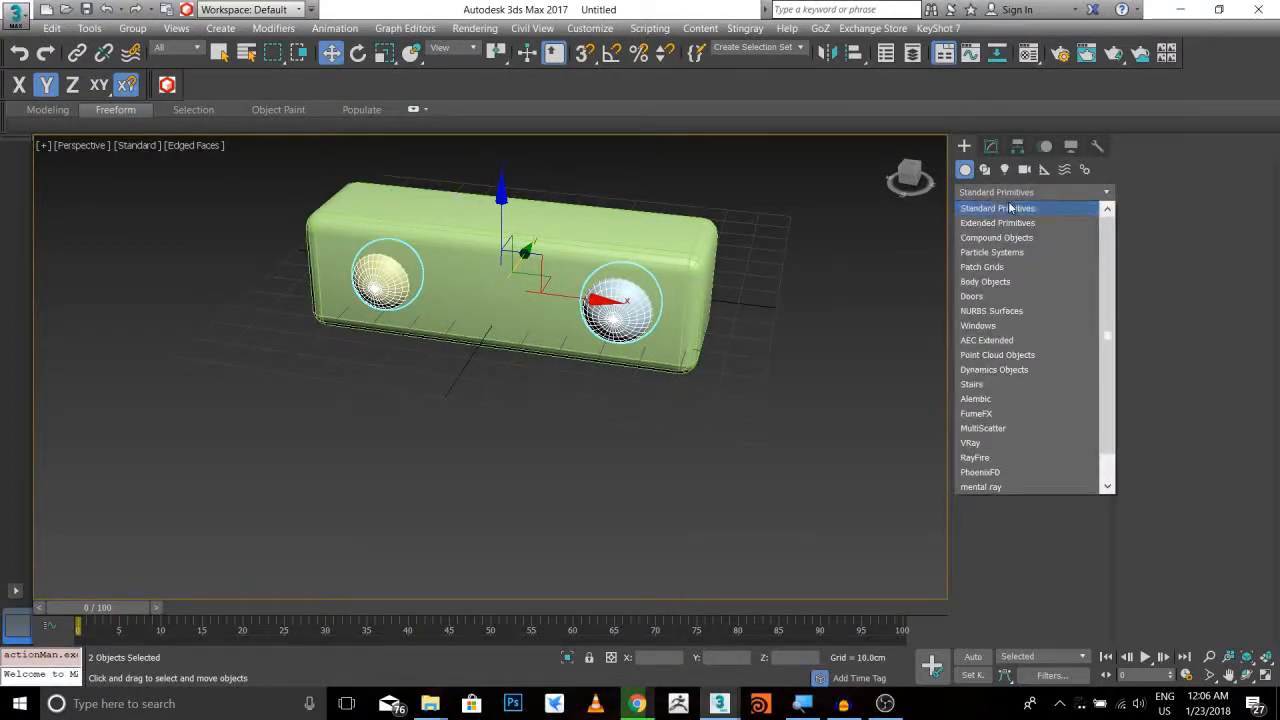
click(1003, 224)
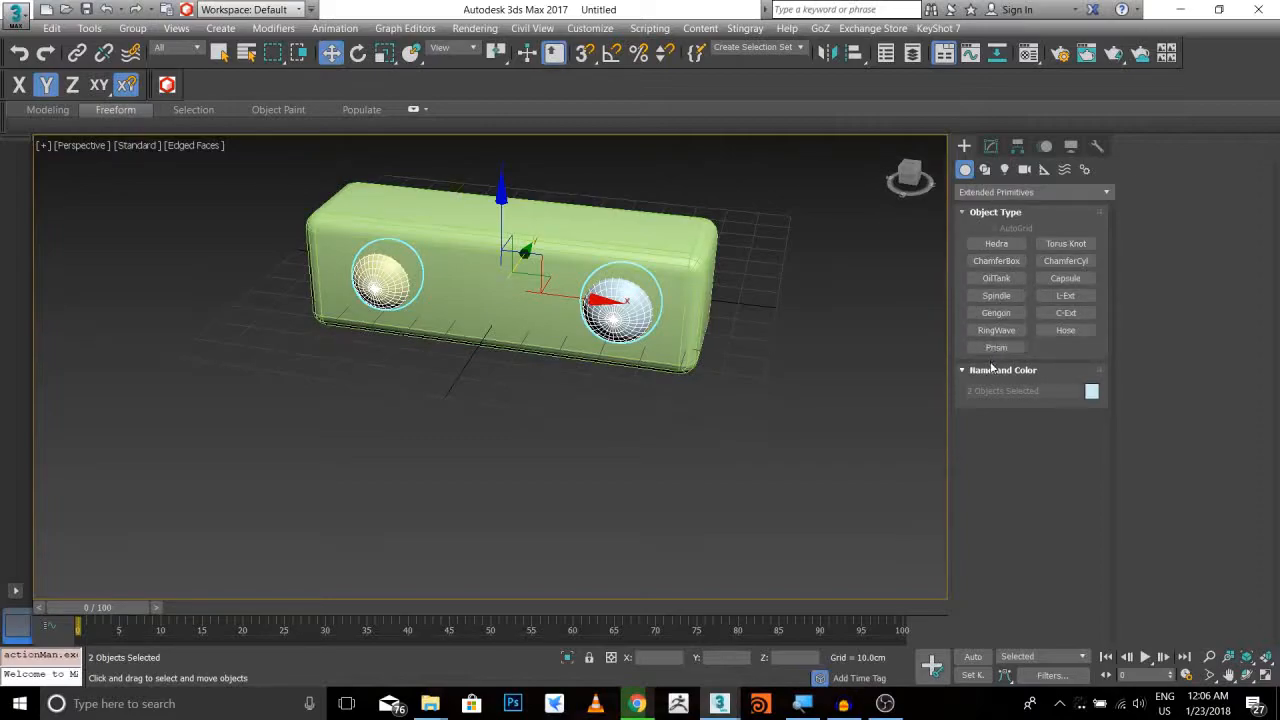
click(1062, 330)
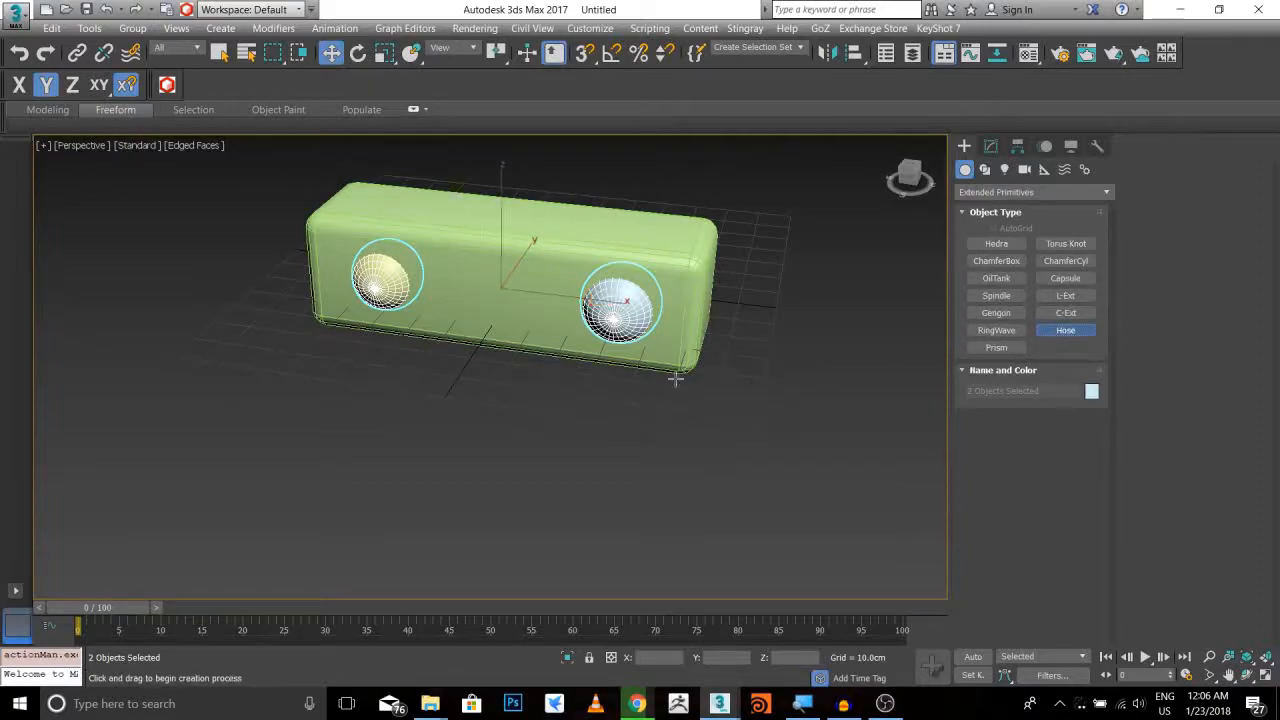
drag(515, 370, 552, 370)
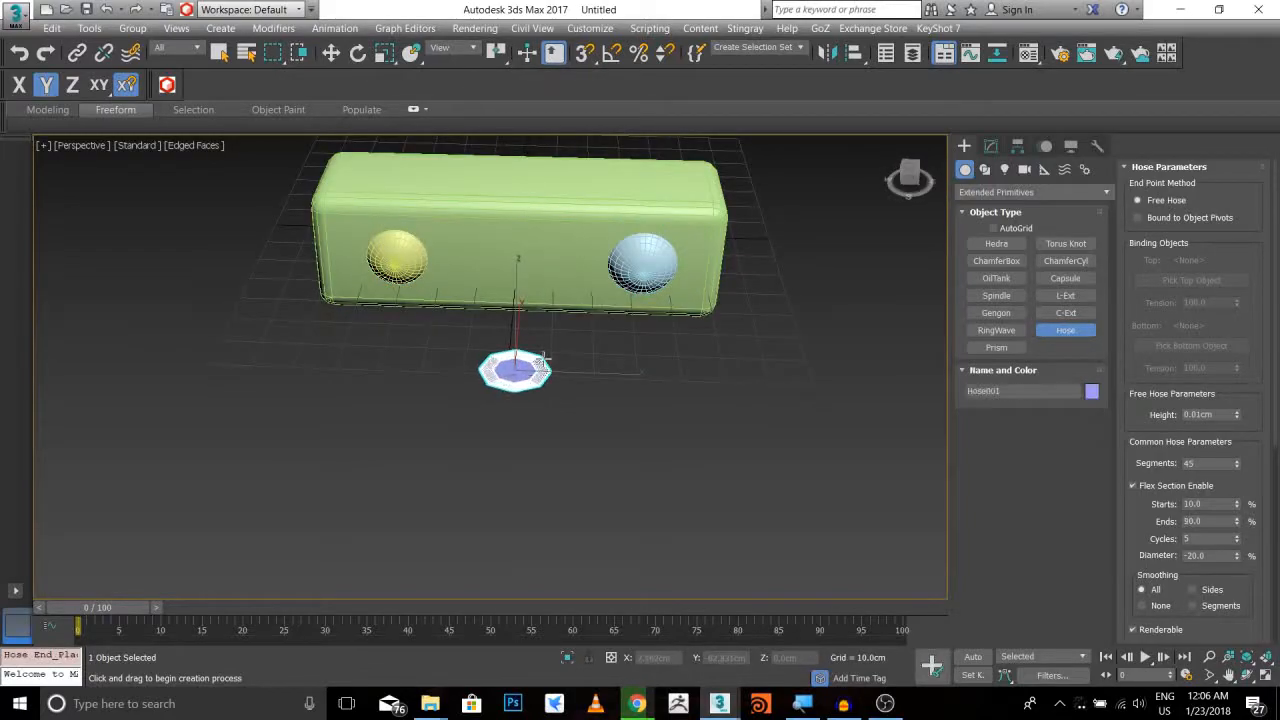
click(540, 312)
Move the hose back and down so it sits beneath the chamfered box as a neck
key(w)
alt+middle_drag(660, 300, 445, 283)
drag(428, 300, 669, 400)
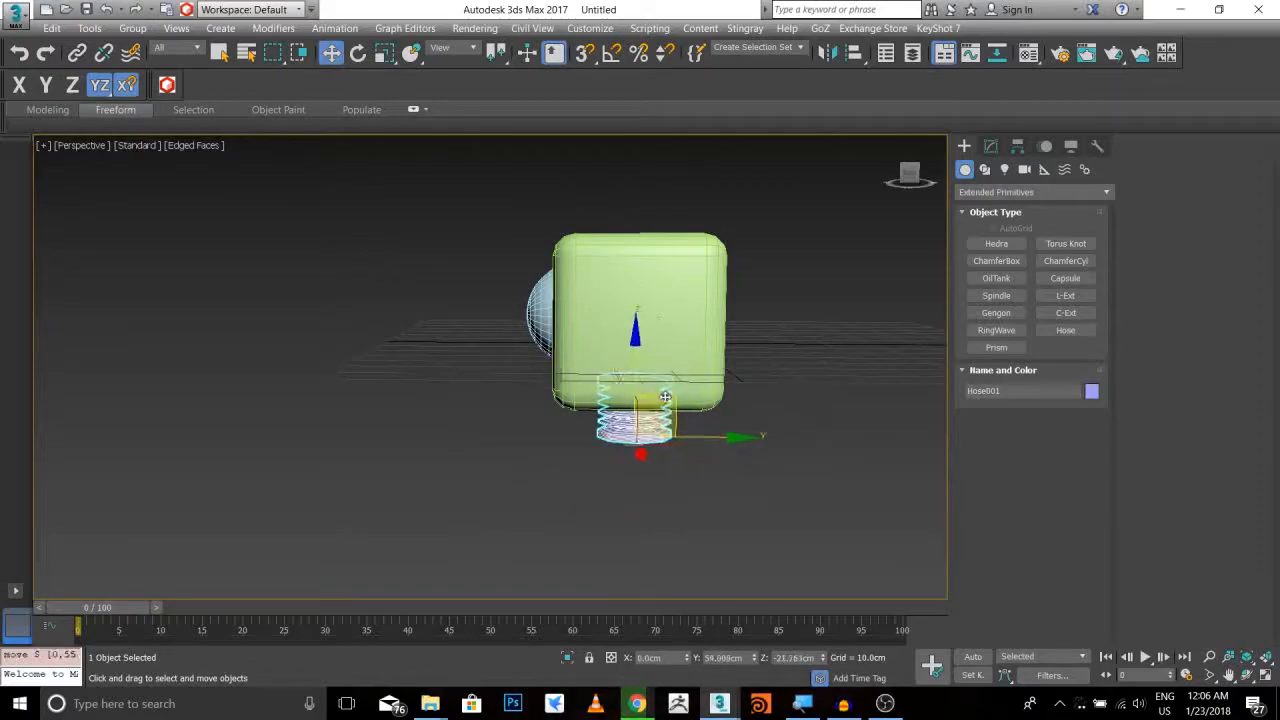
alt+middle_drag(669, 400, 727, 312)
key(F7)
scroll(720, 358, down, 3)
Clone the chamfered head box as one Copy placed about 65 cm lower along the Z axis
click(625, 262)
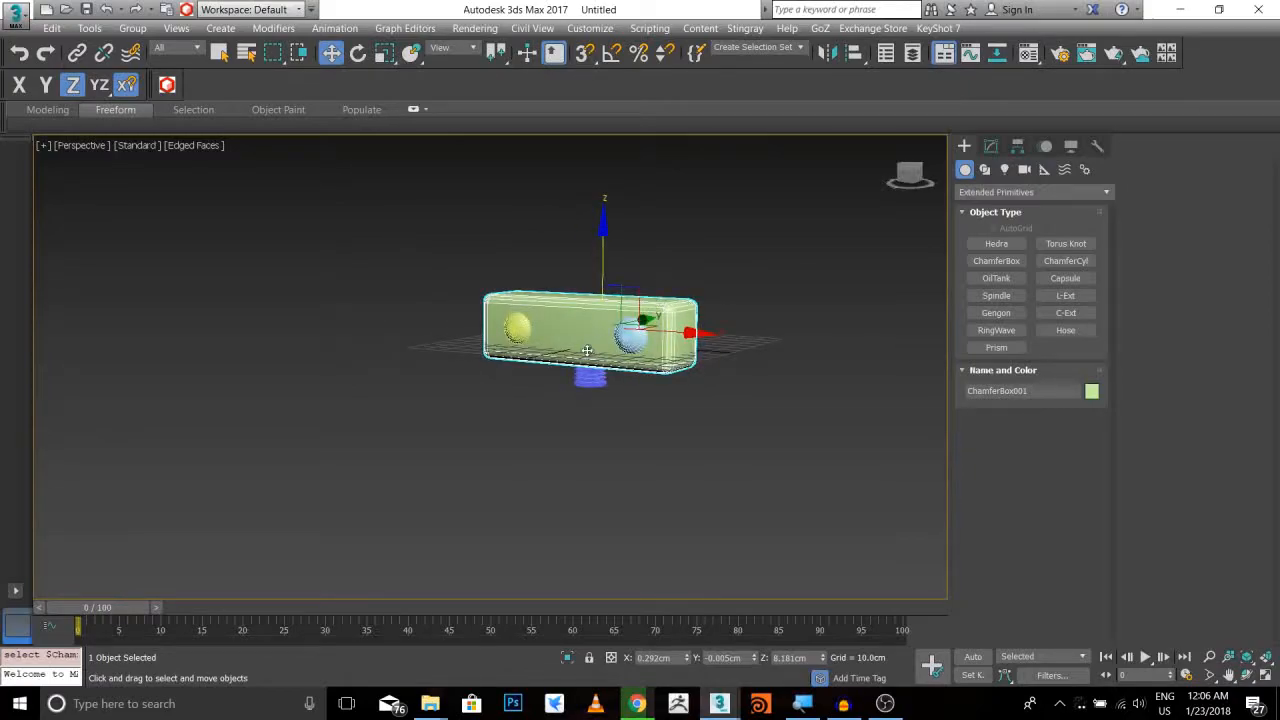
scroll(587, 350, up, 4)
alt+middle_drag(587, 350, 414, 472)
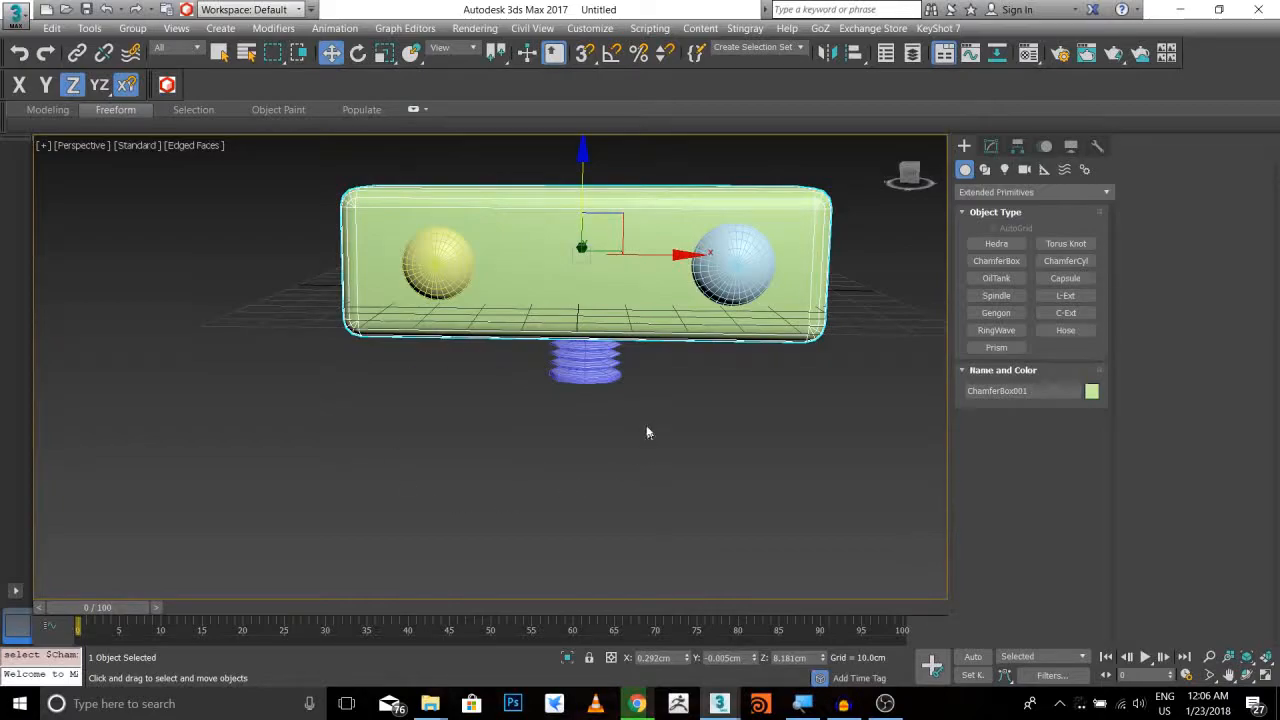
scroll(616, 377, down, 2)
alt+middle_drag(616, 377, 672, 335)
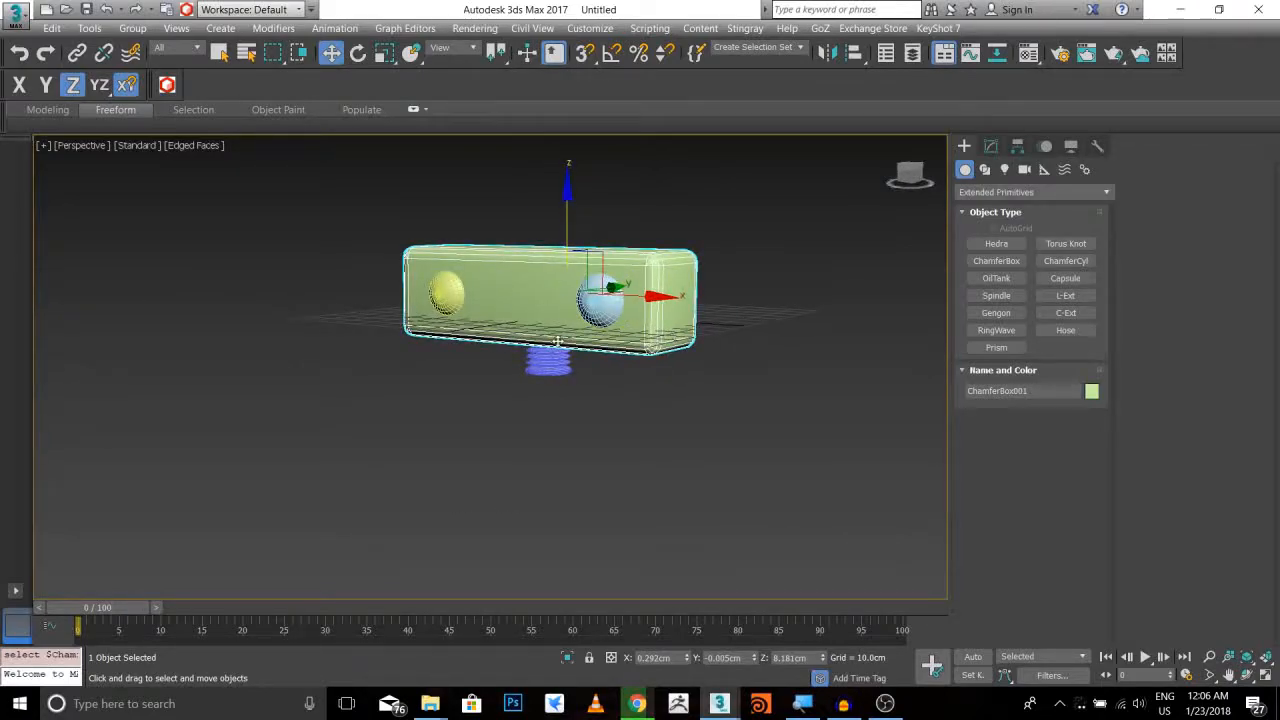
alt+middle_drag(630, 380, 469, 377)
alt+middle_drag(573, 417, 472, 298)
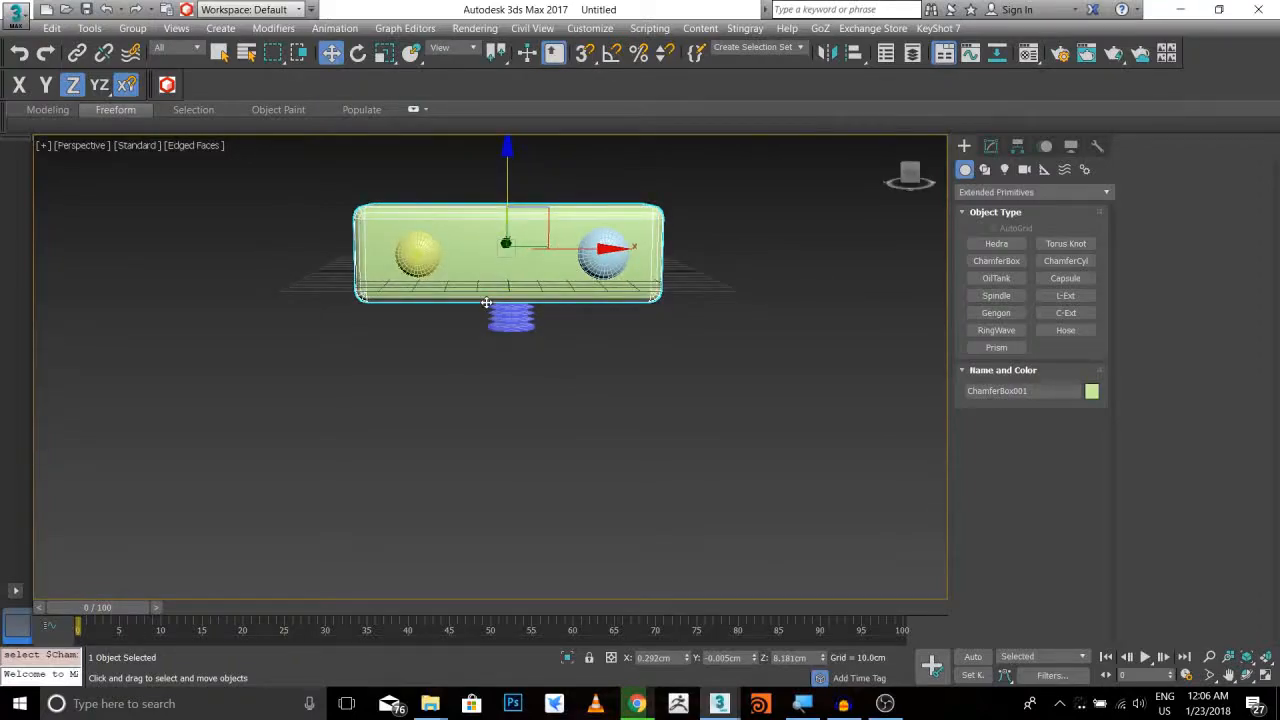
alt+middle_drag(705, 292, 548, 212)
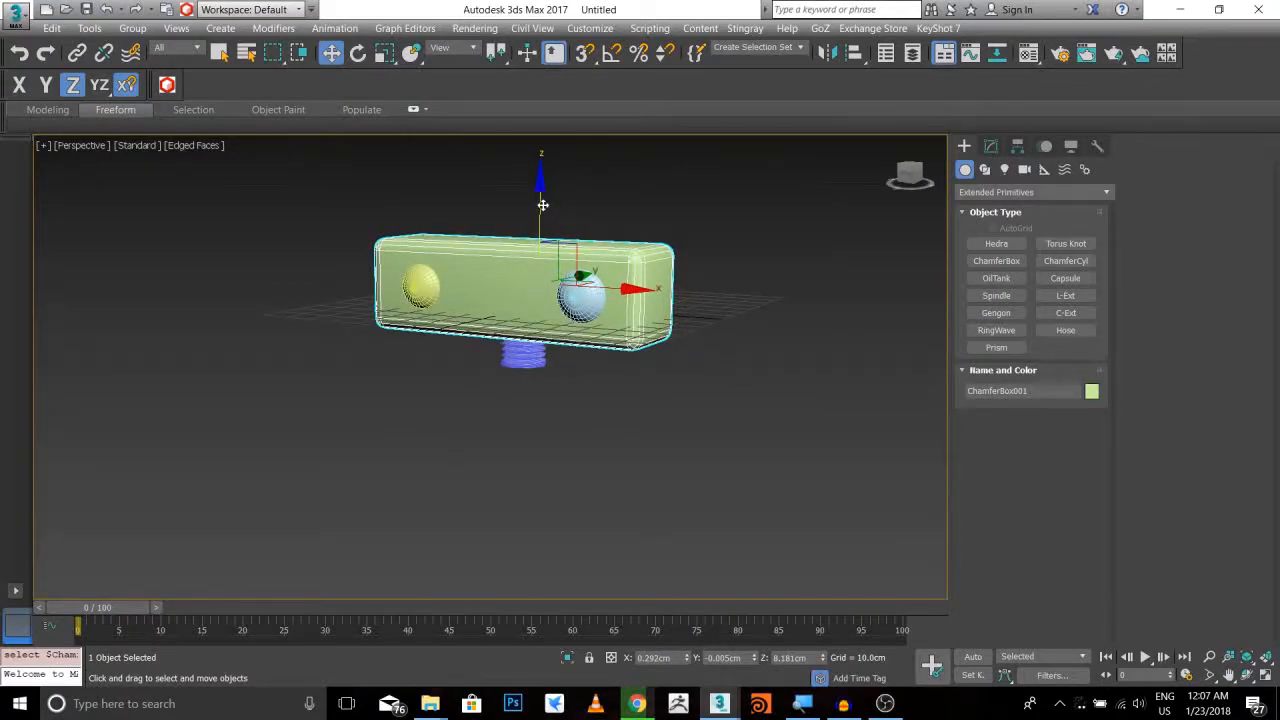
shift+drag(539, 205, 539, 370)
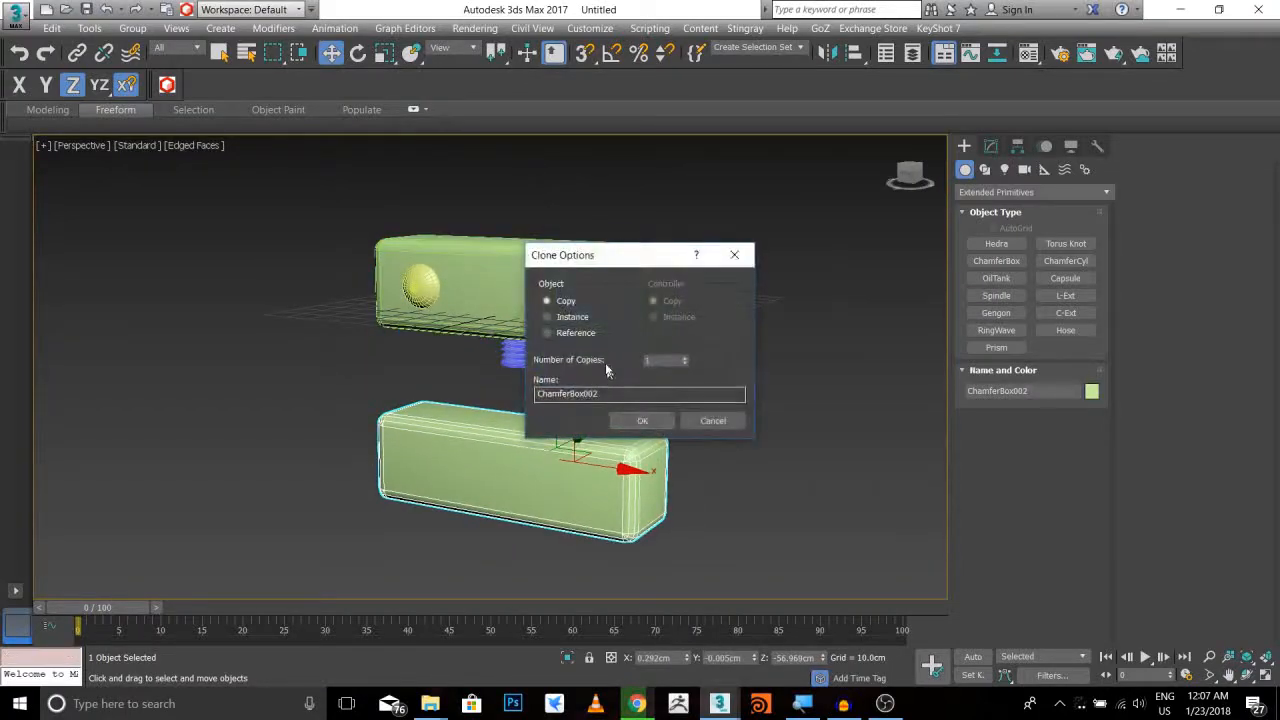
click(619, 422)
Scale the lower box taller along Z and narrow it along X to about 48%
alt+middle_drag(619, 415, 614, 340)
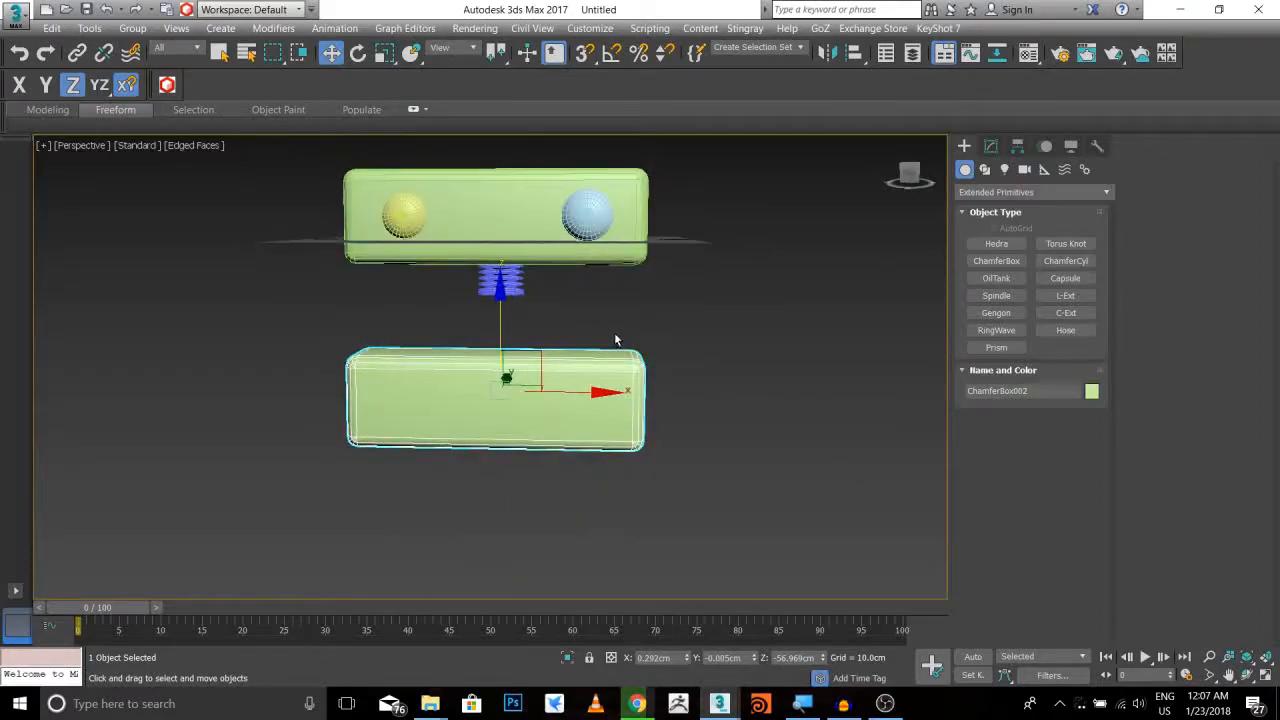
click(384, 53)
alt+middle_drag(552, 257, 511, 266)
drag(520, 311, 518, 221)
alt+middle_drag(606, 372, 637, 377)
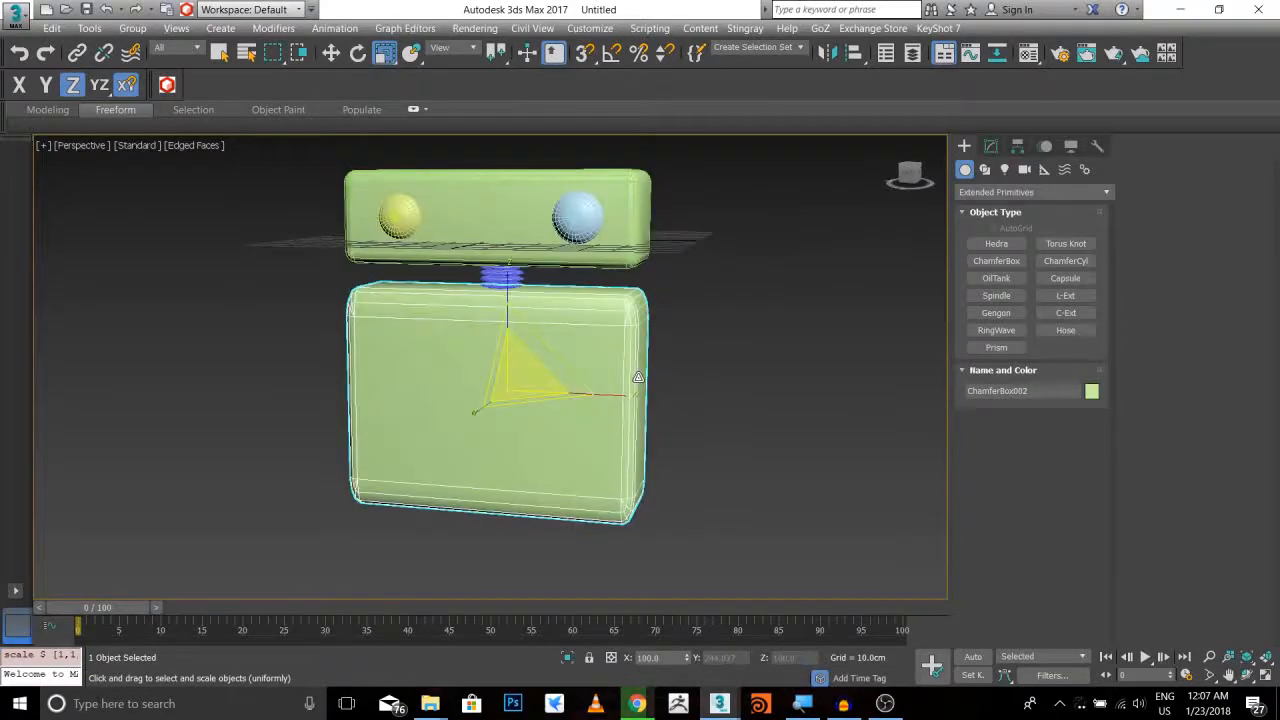
drag(612, 396, 562, 387)
alt+middle_drag(560, 385, 390, 150)
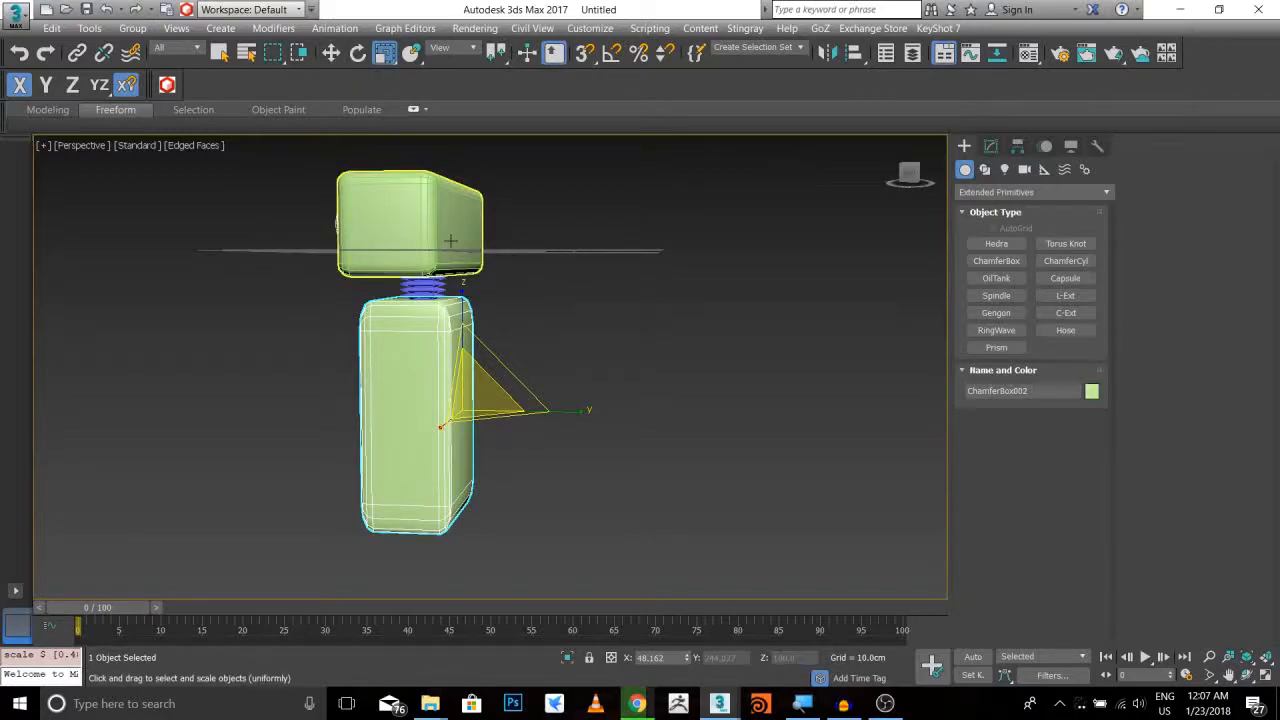
Reduce the body box's height and move it up so it sits directly beneath the hose neck
key(w)
alt+middle_drag(455, 240, 515, 203)
key(e)
key(r)
alt+middle_drag(443, 222, 455, 357)
mouse_move(455, 306)
mouse_down()
mouse_move(450, 356)
mouse_move(458, 264)
mouse_up()
Clone the body box downward along Z as one Copy, keeping the suggested name
key(w)
alt+middle_drag(588, 313, 528, 308)
shift+drag(457, 281, 454, 358)
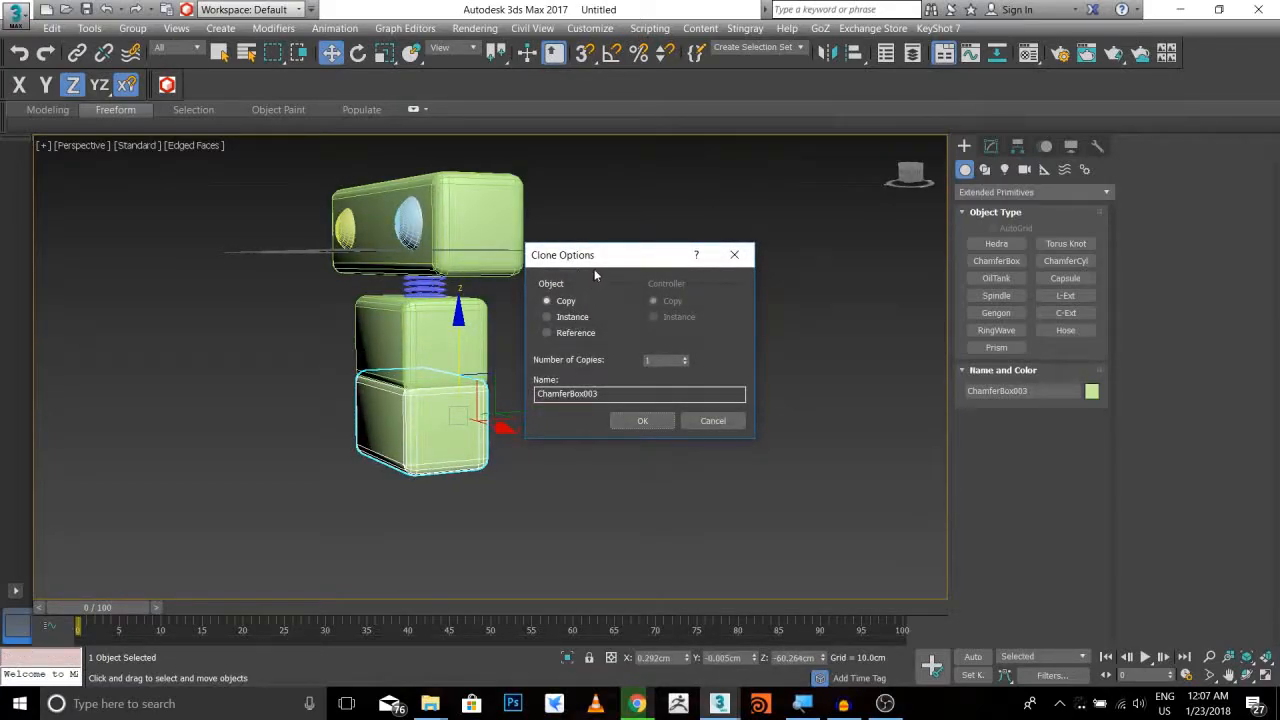
drag(597, 265, 645, 249)
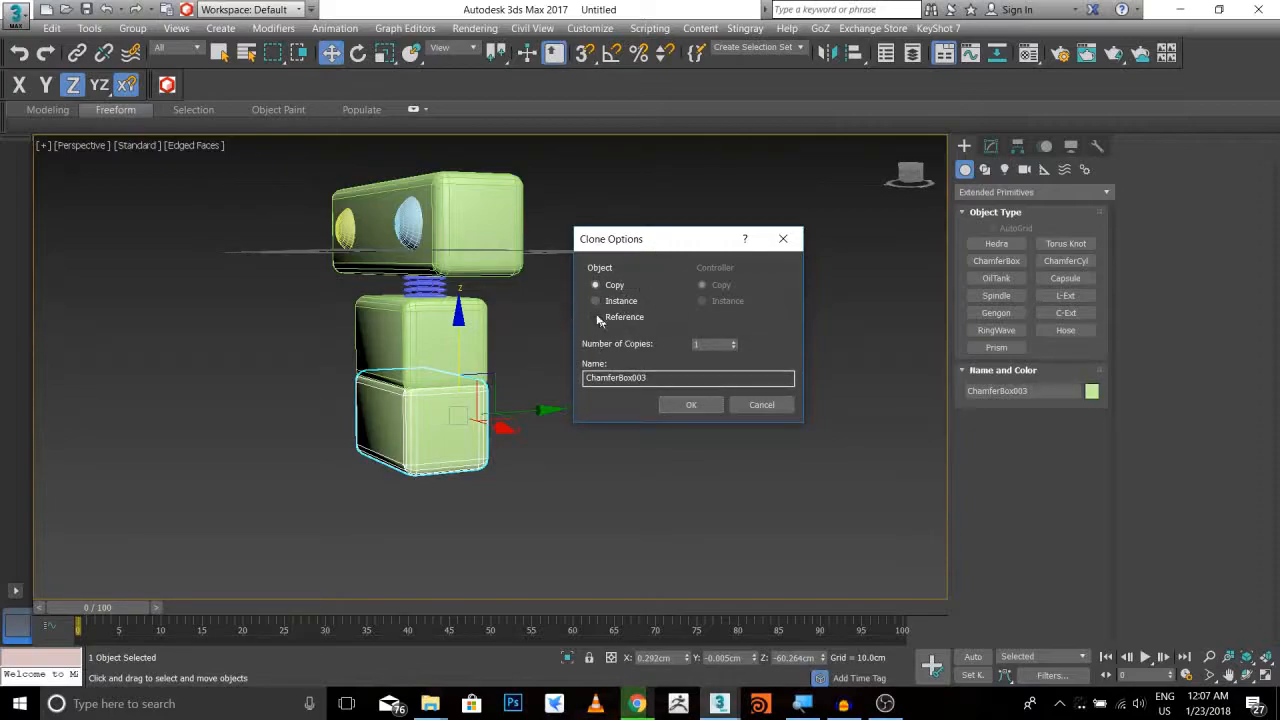
double_click(668, 377)
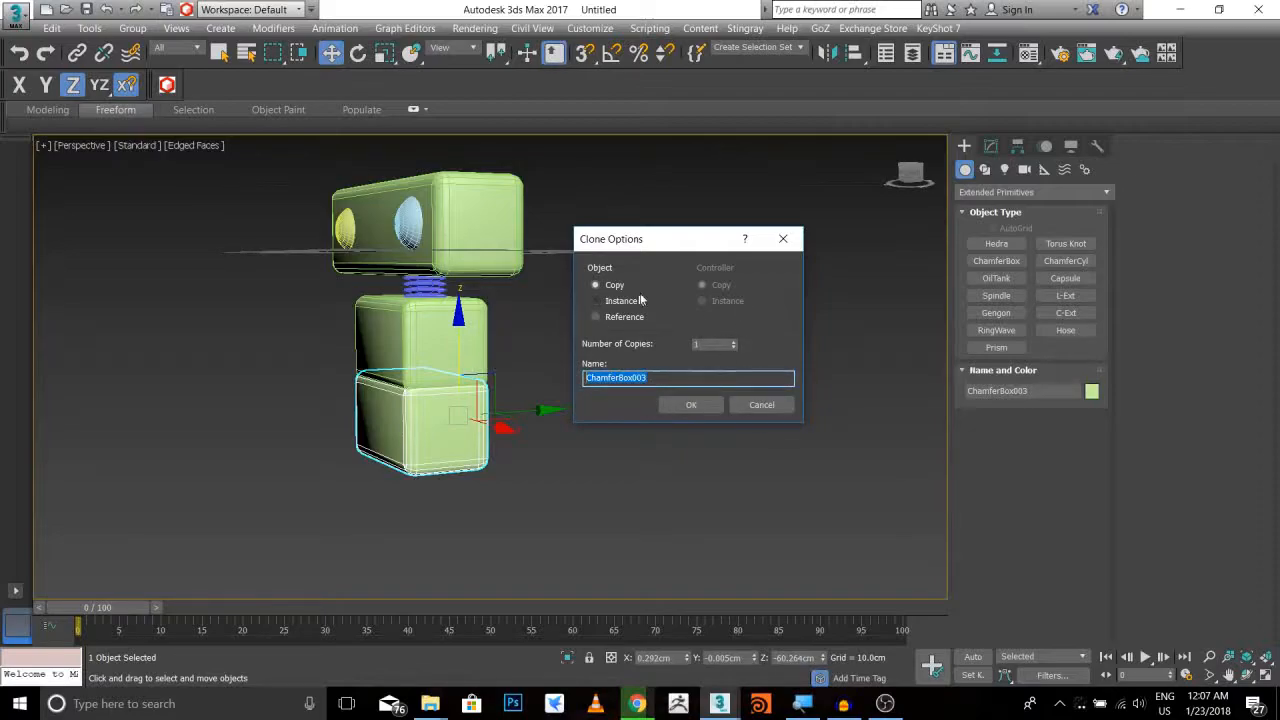
click(691, 404)
Scale the new lower box uniformly down so it is clearly smaller than the body box
alt+middle_drag(600, 420, 449, 412)
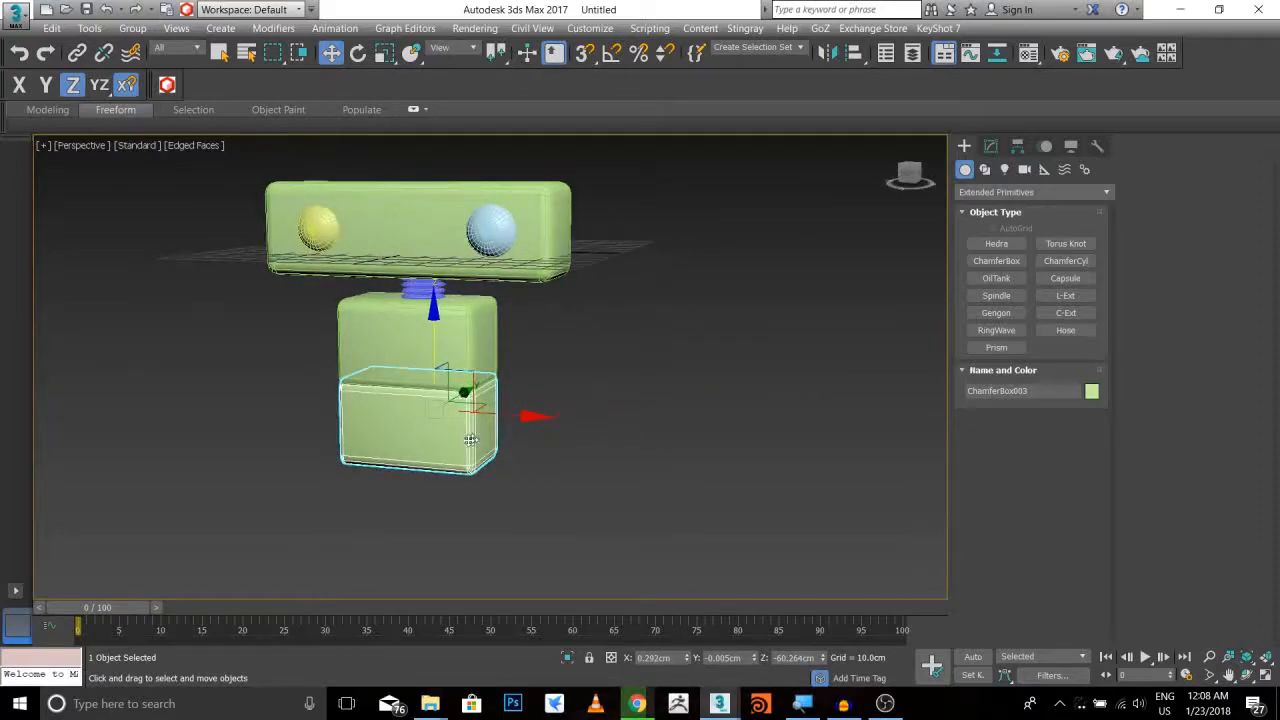
key(r)
drag(449, 412, 450, 440)
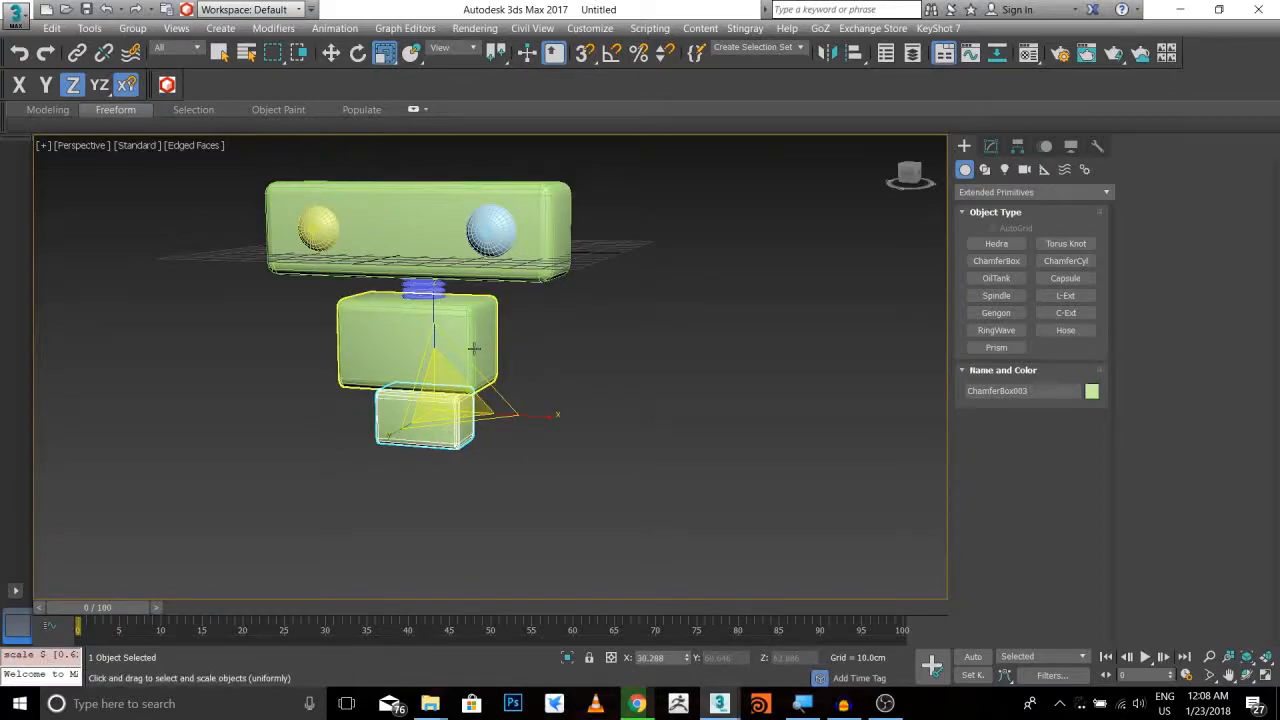
Clone the small waist box as one Copy placed about 16 cm lower along Z
alt+middle_drag(475, 349, 430, 367)
key(w)
mouse_move(450, 354)
shift+mouse_down()
mouse_move(450, 338)
mouse_move(455, 410)
mouse_move(460, 392)
shift+mouse_up()
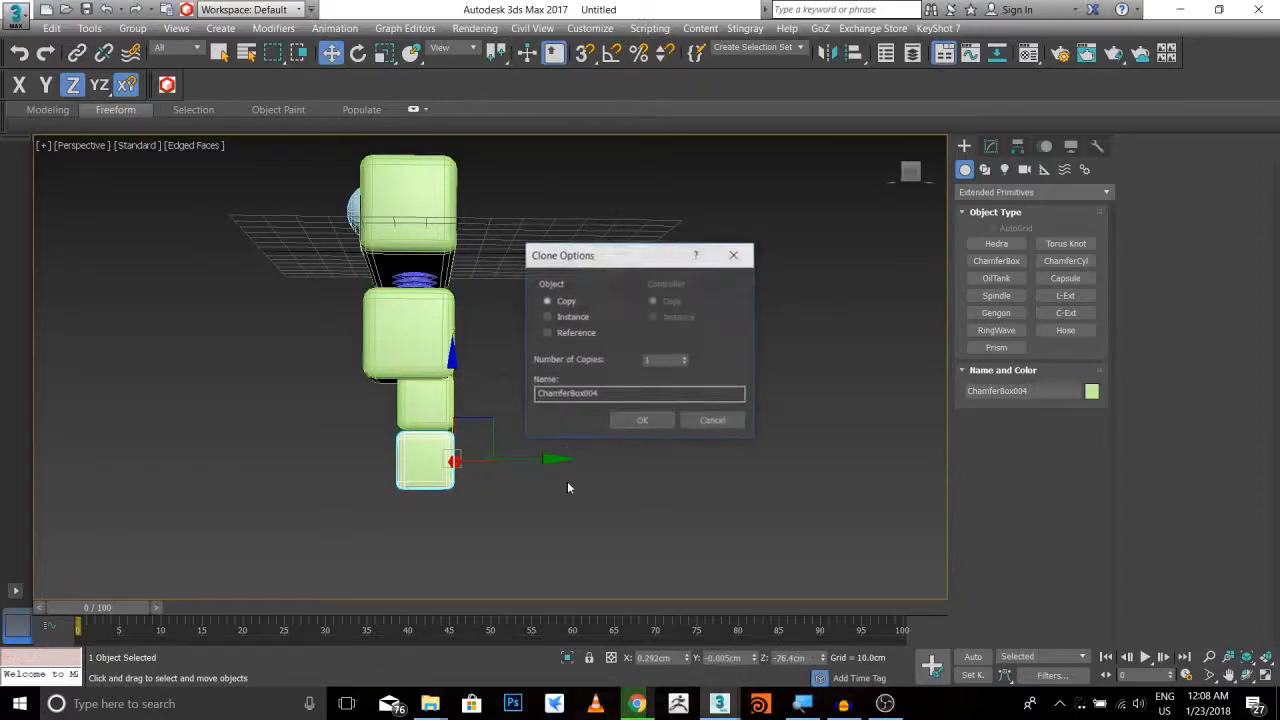
click(640, 420)
Scale the lowest box narrower along X and taller along Z to form a leg under the waist box
mouse_move(600, 440)
alt+middle_down()
mouse_move(529, 451)
mouse_move(483, 429)
alt+middle_up()
key(r)
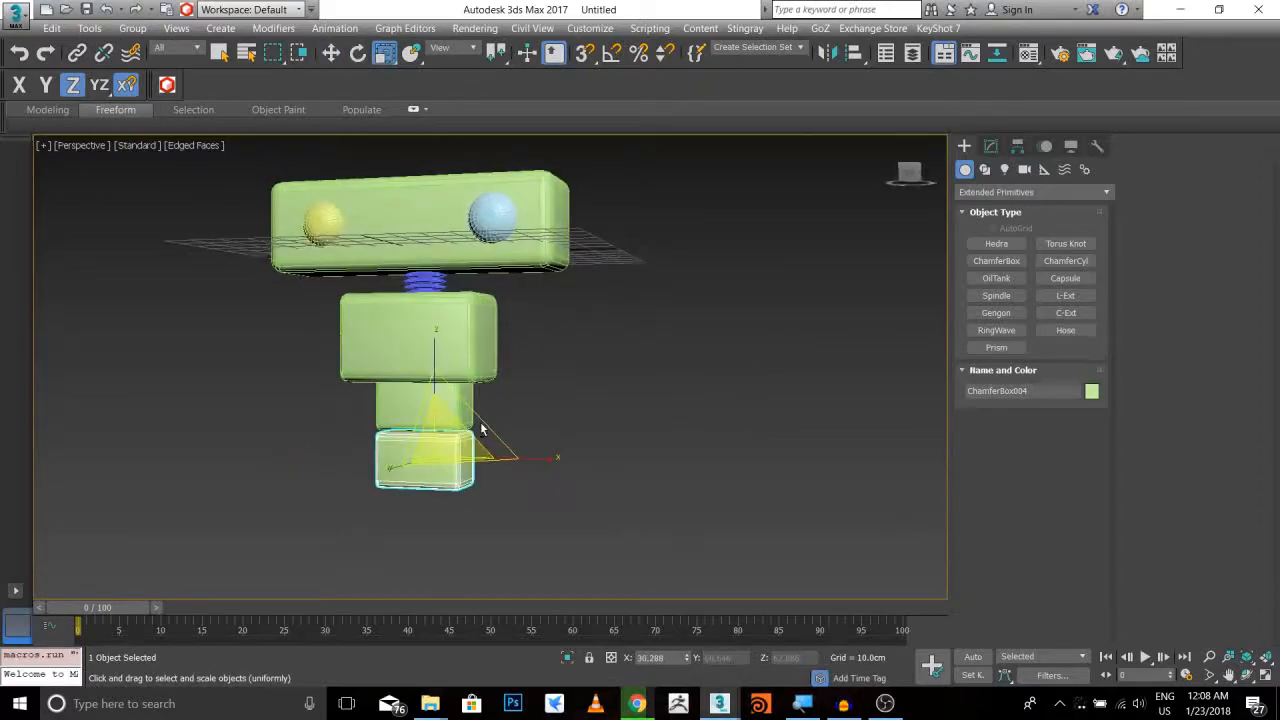
drag(548, 461, 512, 458)
drag(437, 357, 438, 324)
key(w)
mouse_move(572, 386)
alt+middle_down()
mouse_move(590, 384)
mouse_move(558, 372)
alt+middle_up()
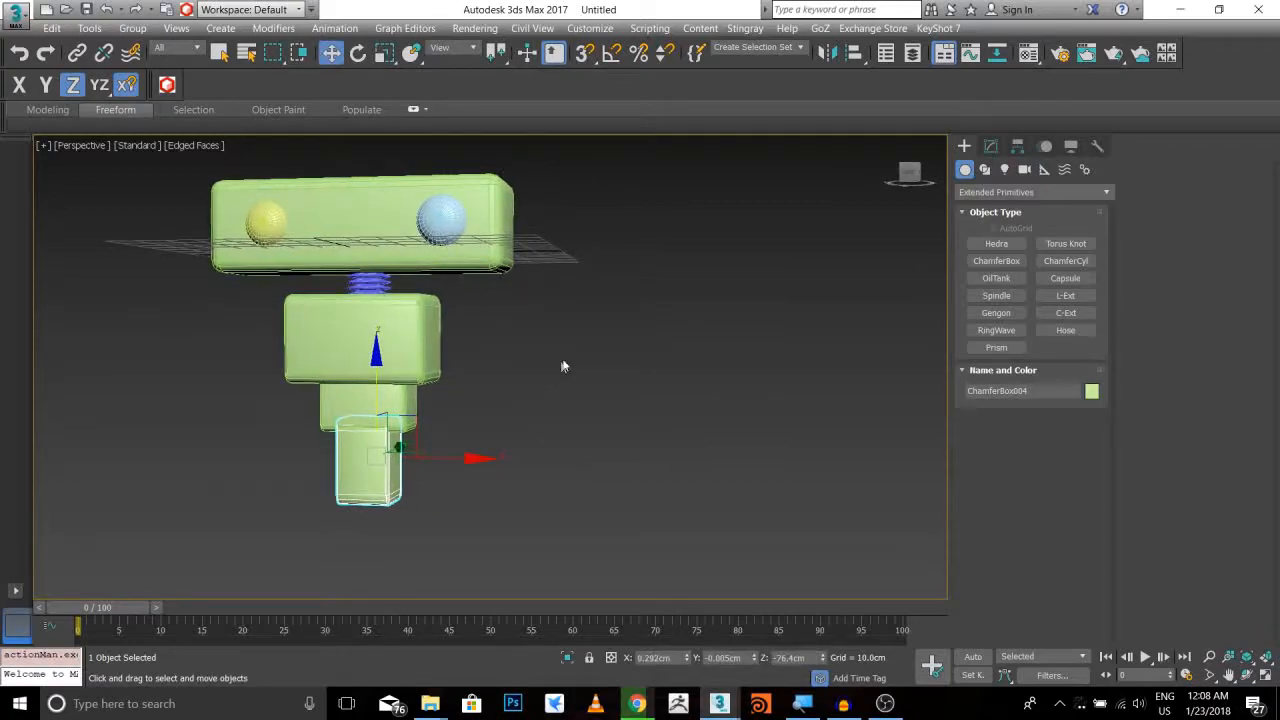
alt+middle_drag(775, 355, 780, 330)
alt+middle_drag(640, 320, 617, 346)
Switch to Standard Primitives and start the Cylinder tool
click(983, 192)
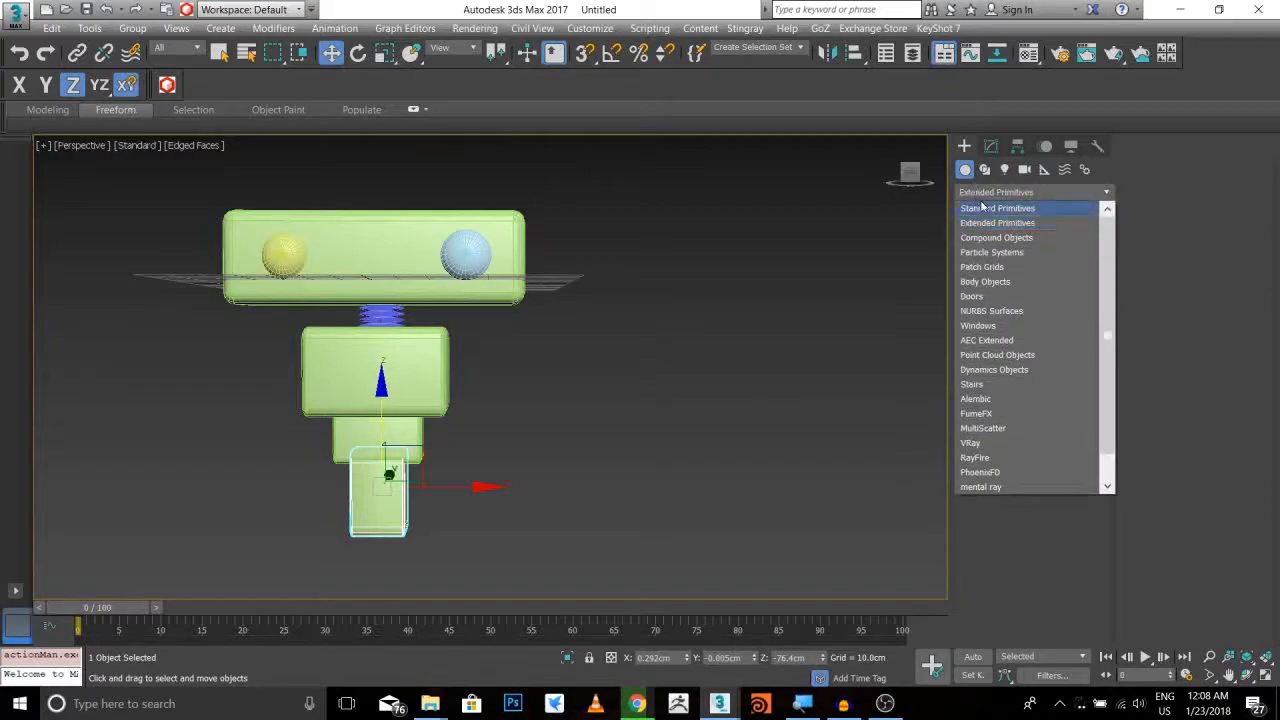
click(983, 208)
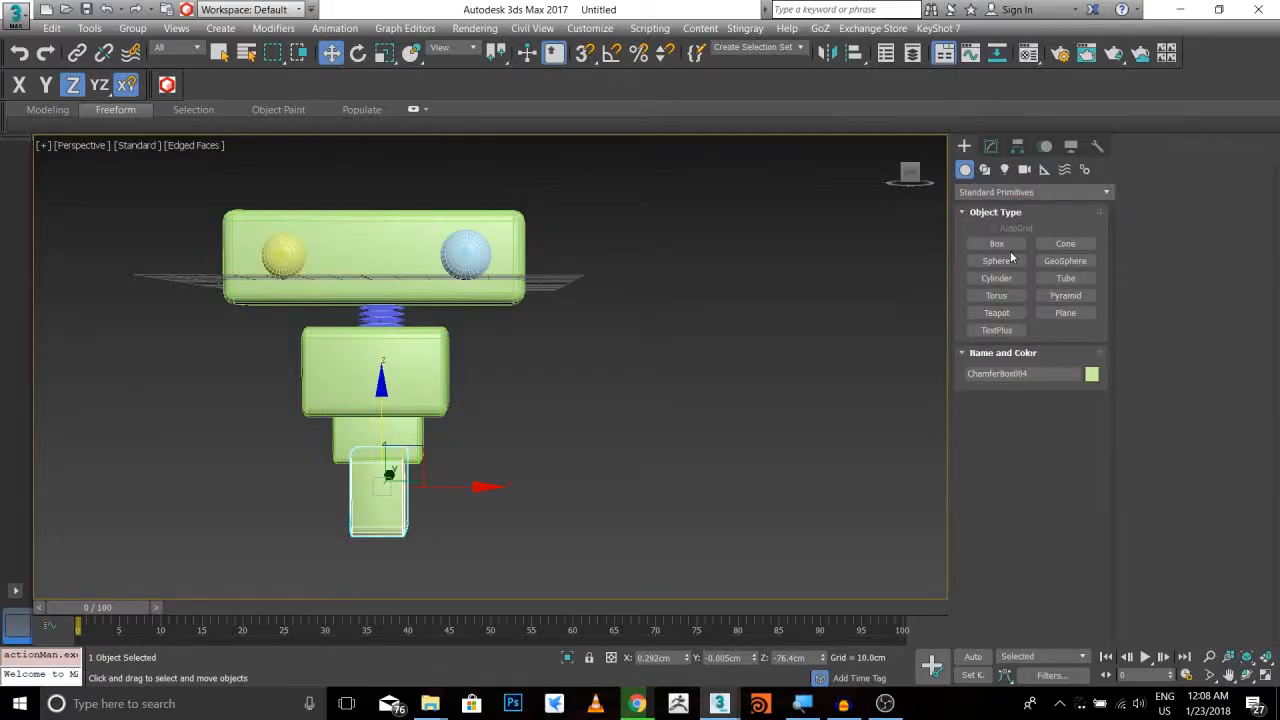
click(487, 256)
middle_drag(506, 216, 596, 193)
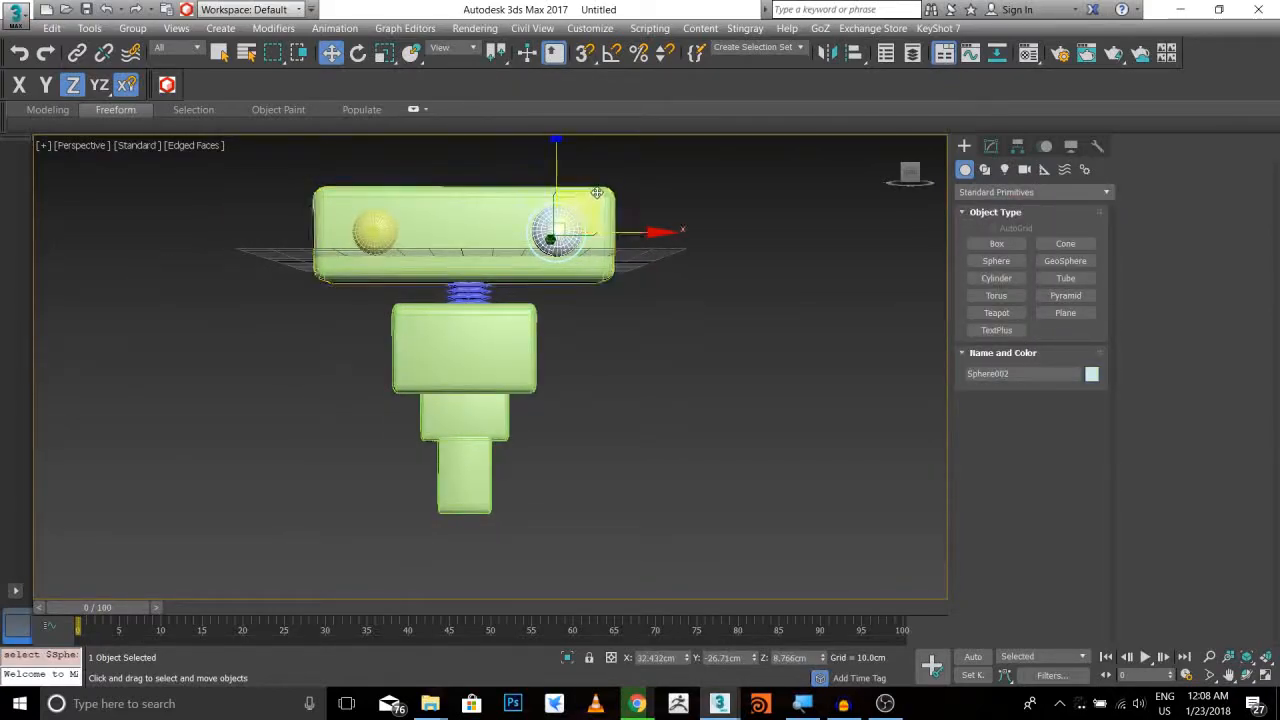
click(996, 278)
alt+middle_drag(669, 347, 632, 347)
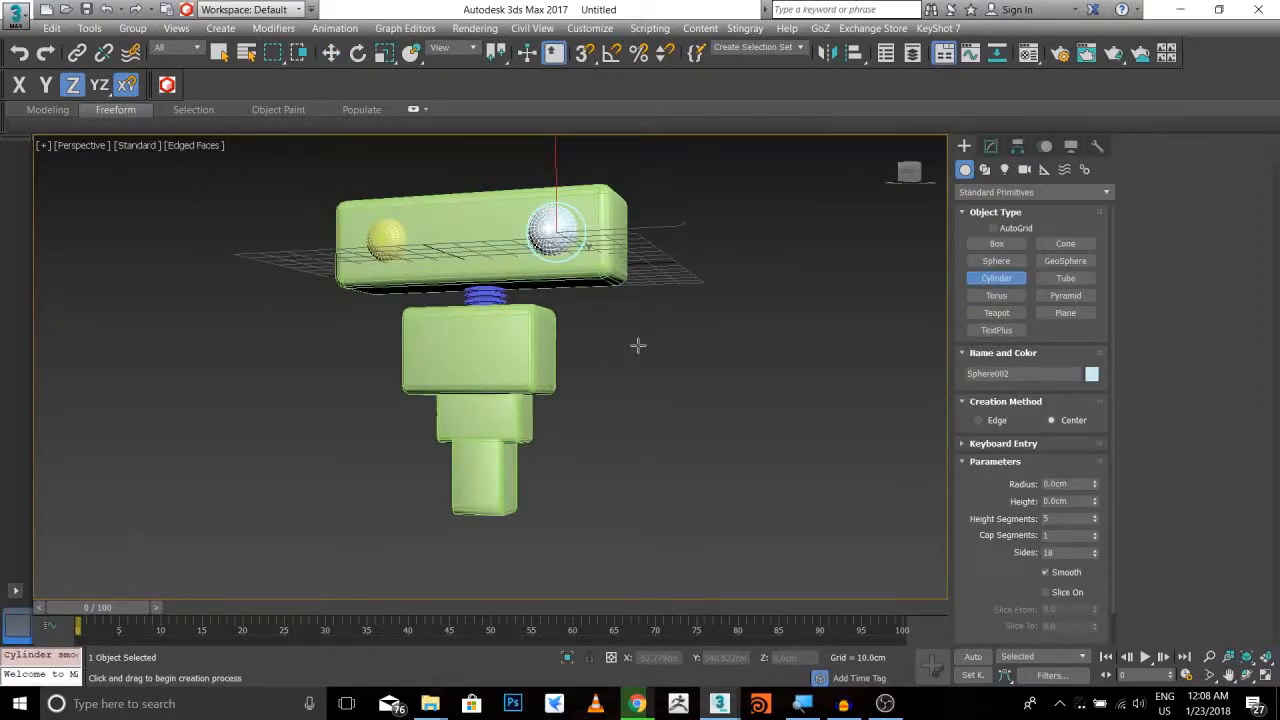
Look at the model in the four-viewport layout and check which views the Perspective viewport can switch to
key(alt+w)
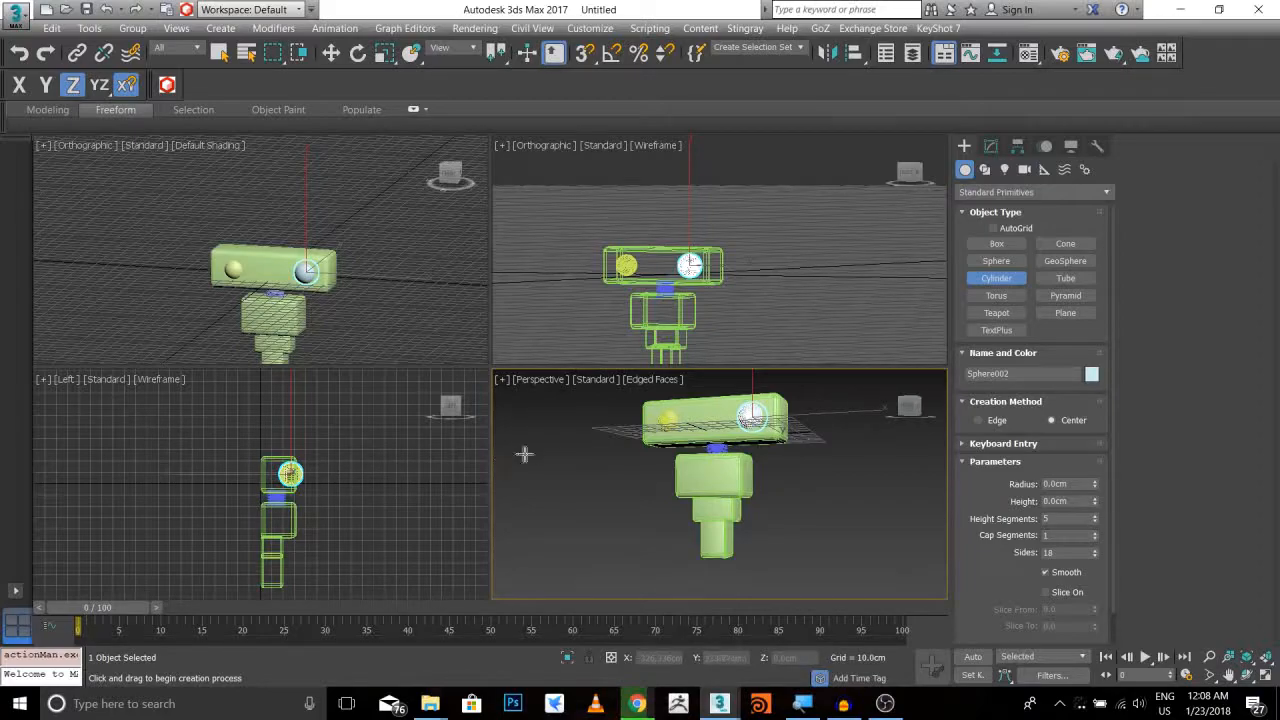
key(alt+w)
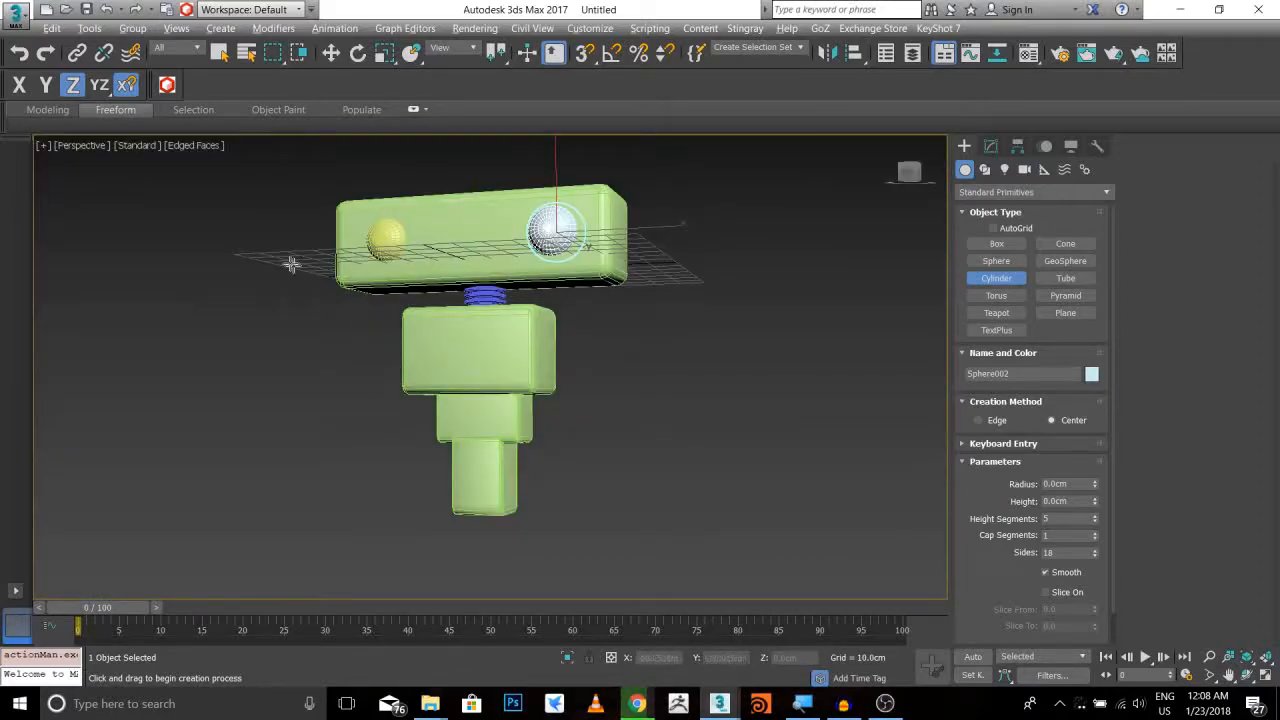
click(86, 146)
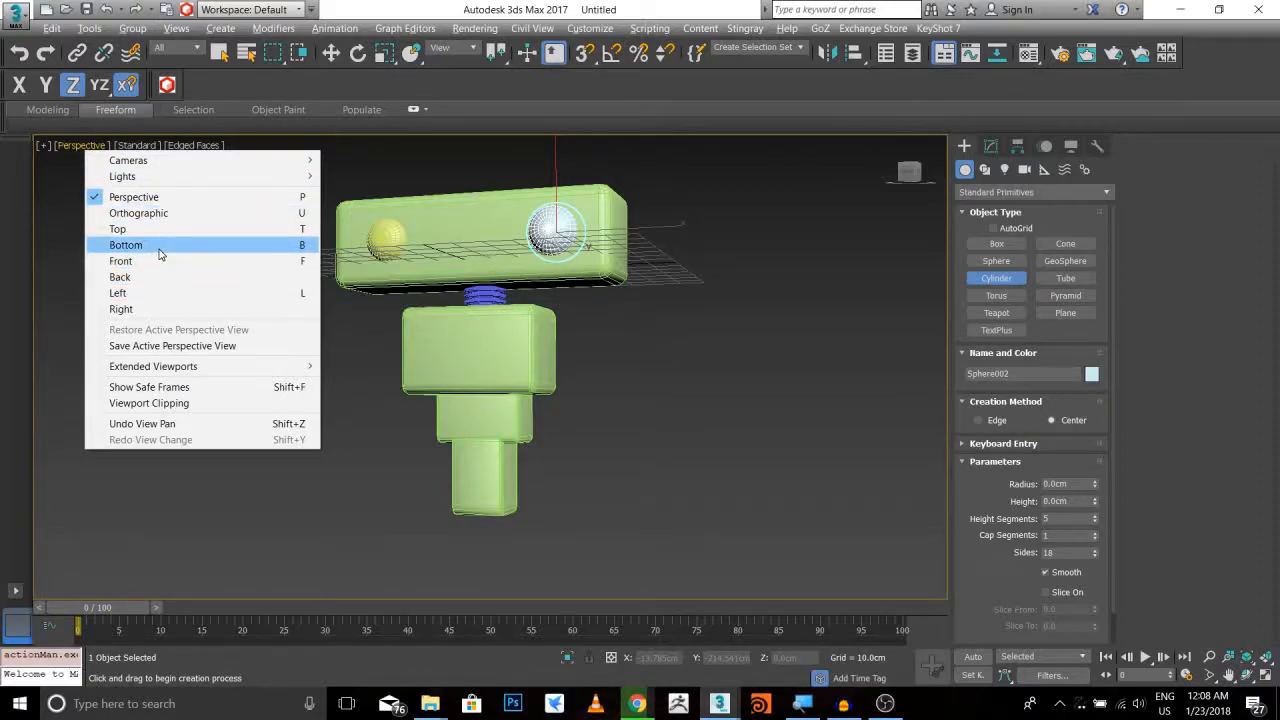
click(555, 455)
alt+middle_drag(555, 455, 505, 446)
Create a Cylinder in the Left view at the leg box's bottom edge, about 11.2 cm in radius and 23.9 cm high
key(l)
key(z)
scroll(672, 464, down, 8)
middle_drag(670, 466, 613, 196)
middle_drag(589, 337, 645, 329)
scroll(590, 360, up, 6)
middle_drag(573, 430, 544, 401)
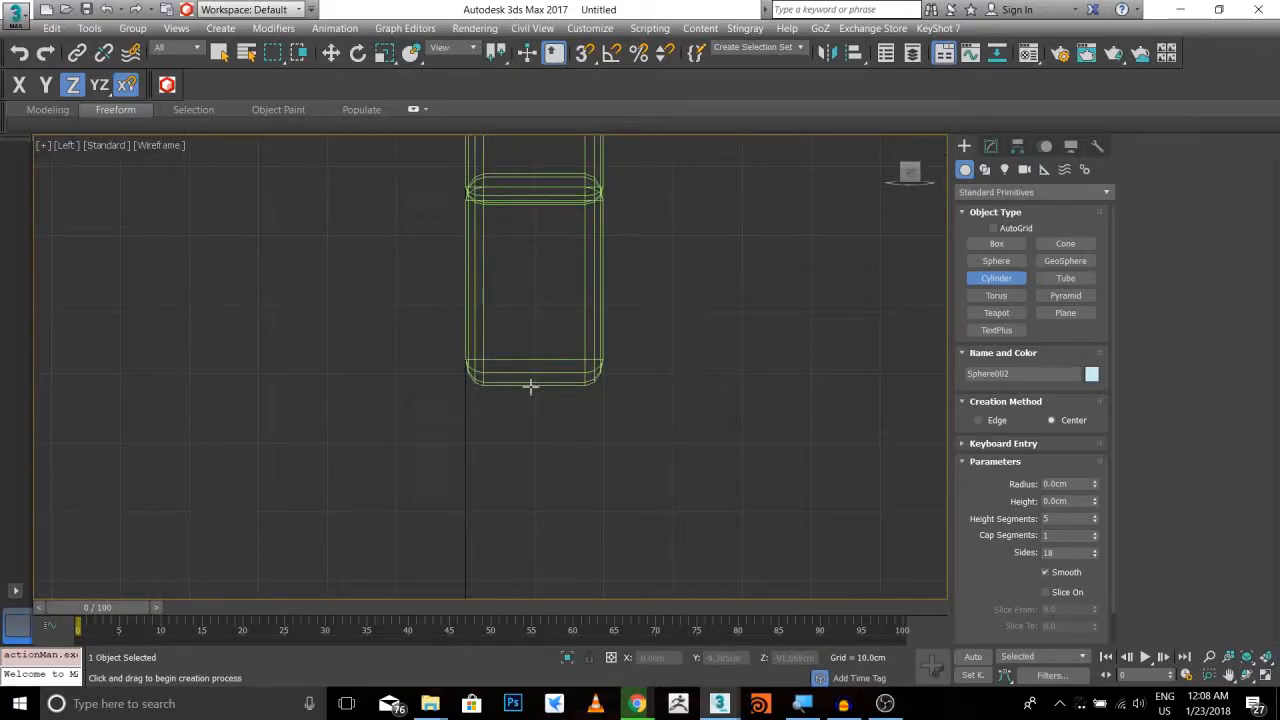
drag(536, 386, 608, 357)
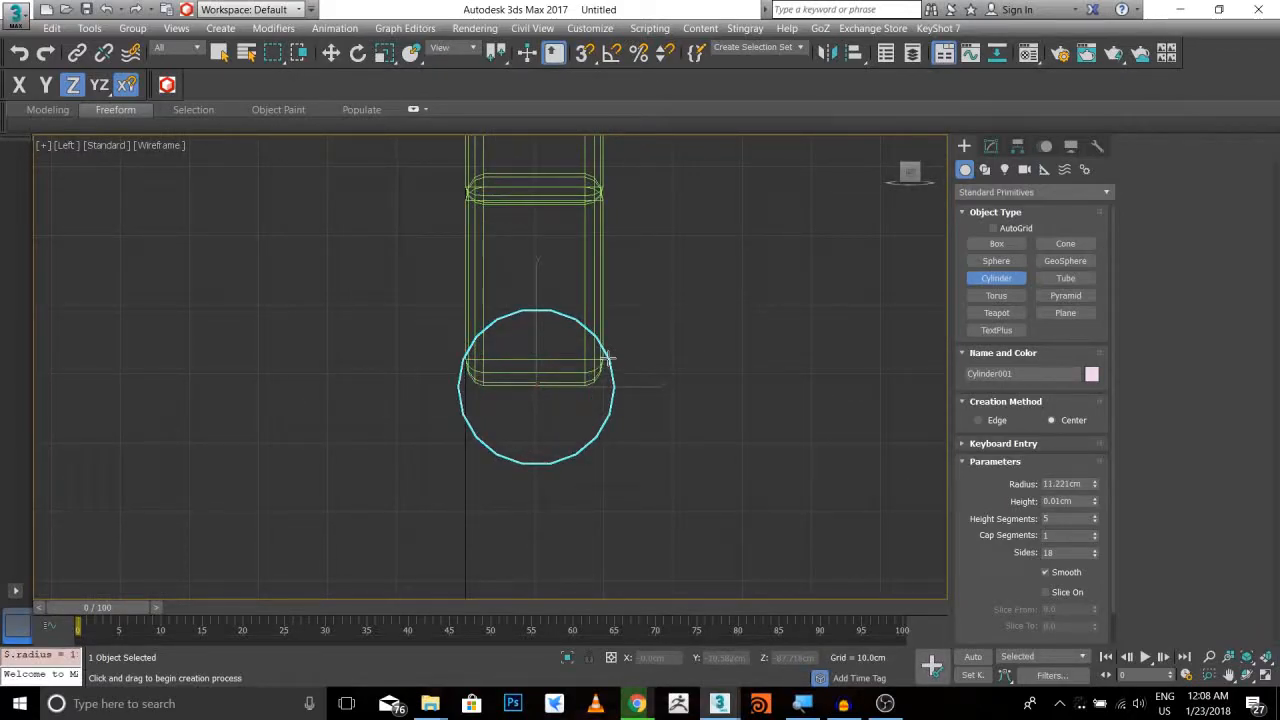
click(609, 194)
Return to the Perspective view and move the cylinder along X until it is centred under the leg box
key(w)
alt+middle_drag(735, 352, 606, 363)
scroll(600, 363, down, 4)
alt+middle_drag(770, 350, 659, 338)
key(p)
scroll(757, 345, down, 5)
drag(678, 349, 741, 353)
Clone the cylinder along the X axis as one Copy beside the original
alt+middle_drag(880, 340, 715, 348)
shift+drag(701, 349, 818, 349)
click(645, 420)
Scale the copied cylinder thinner than the original and lengthen it along X to form an axle
alt+middle_drag(784, 388, 720, 375)
key(r)
drag(712, 350, 704, 380)
alt+middle_drag(698, 378, 766, 364)
drag(846, 354, 931, 362)
Move the axle about 15 cm along X so it protrudes evenly from both ends of the larger cylinder
key(w)
alt+middle_drag(652, 373, 804, 374)
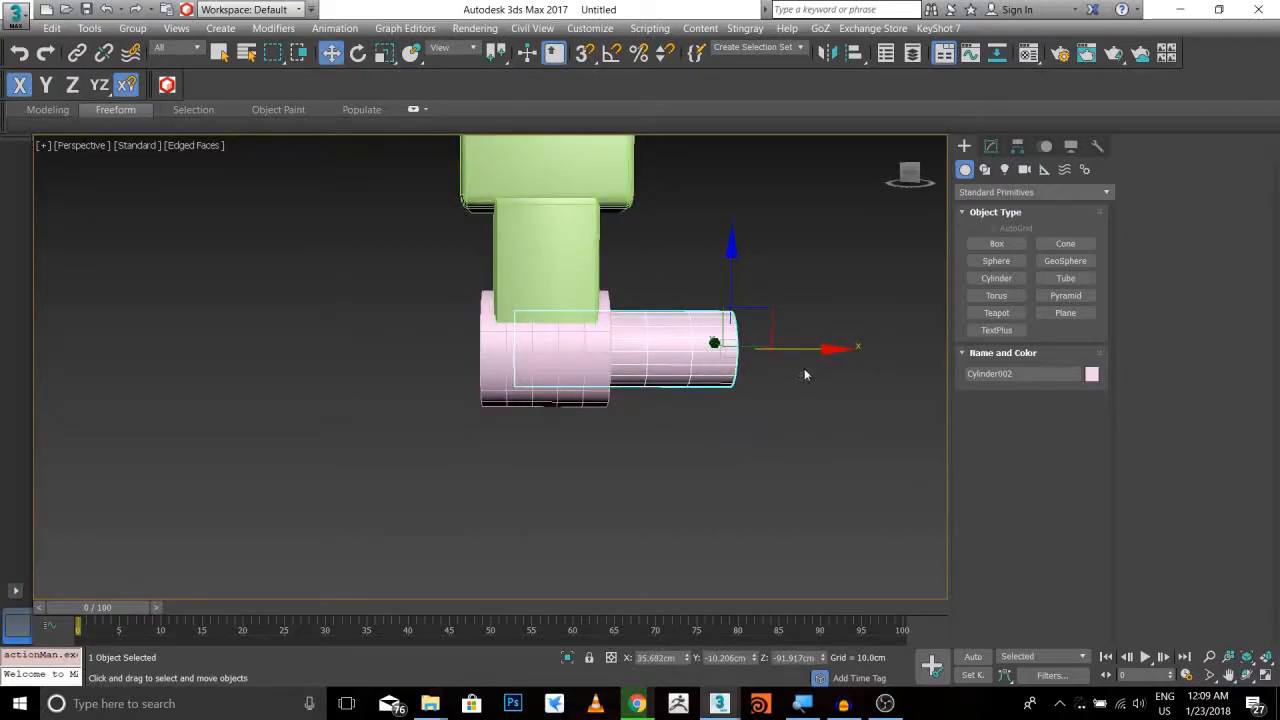
drag(817, 350, 739, 352)
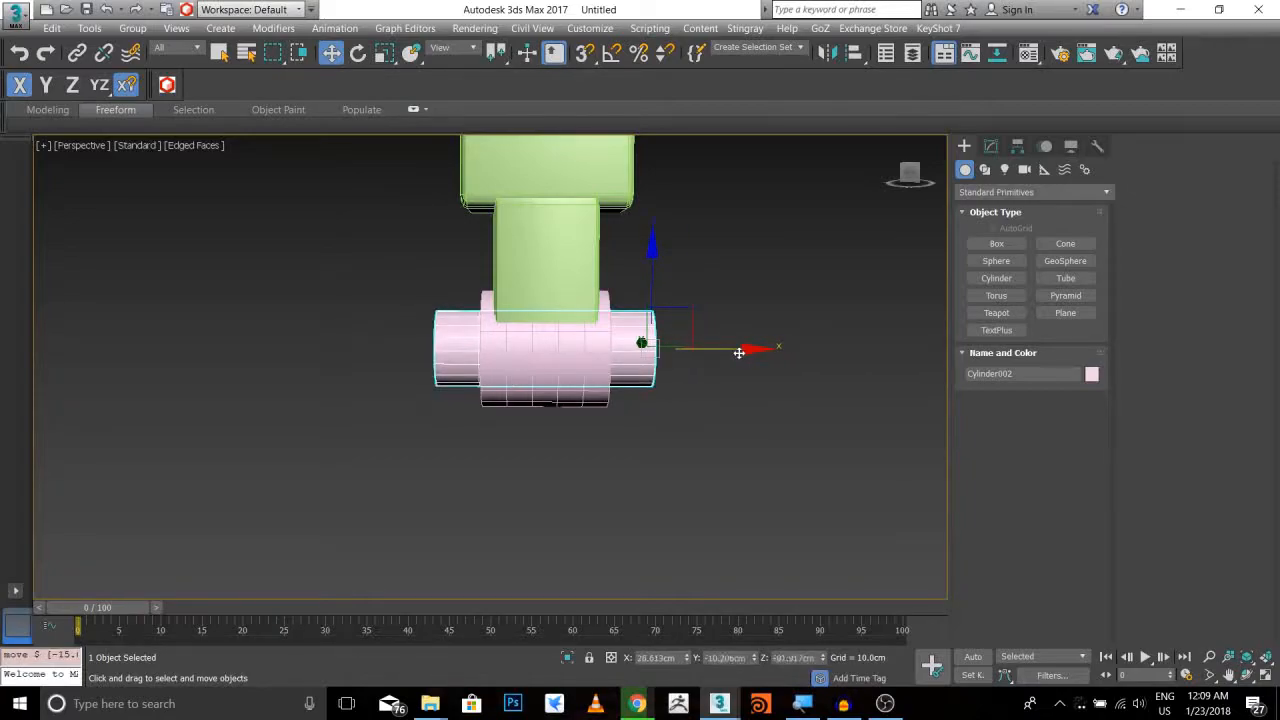
Clone the axle cylinder as one Copy placed about 54 cm away along the X axis
alt+middle_drag(739, 352, 697, 323)
scroll(608, 420, down, 5)
alt+middle_drag(608, 420, 612, 304)
scroll(672, 437, up, 5)
middle_drag(732, 273, 685, 497)
scroll(579, 333, down, 4)
scroll(559, 415, up, 5)
alt+middle_drag(616, 452, 611, 381)
mouse_move(585, 361)
shift+mouse_down()
mouse_move(826, 369)
mouse_move(880, 387)
shift+mouse_up()
click(643, 421)
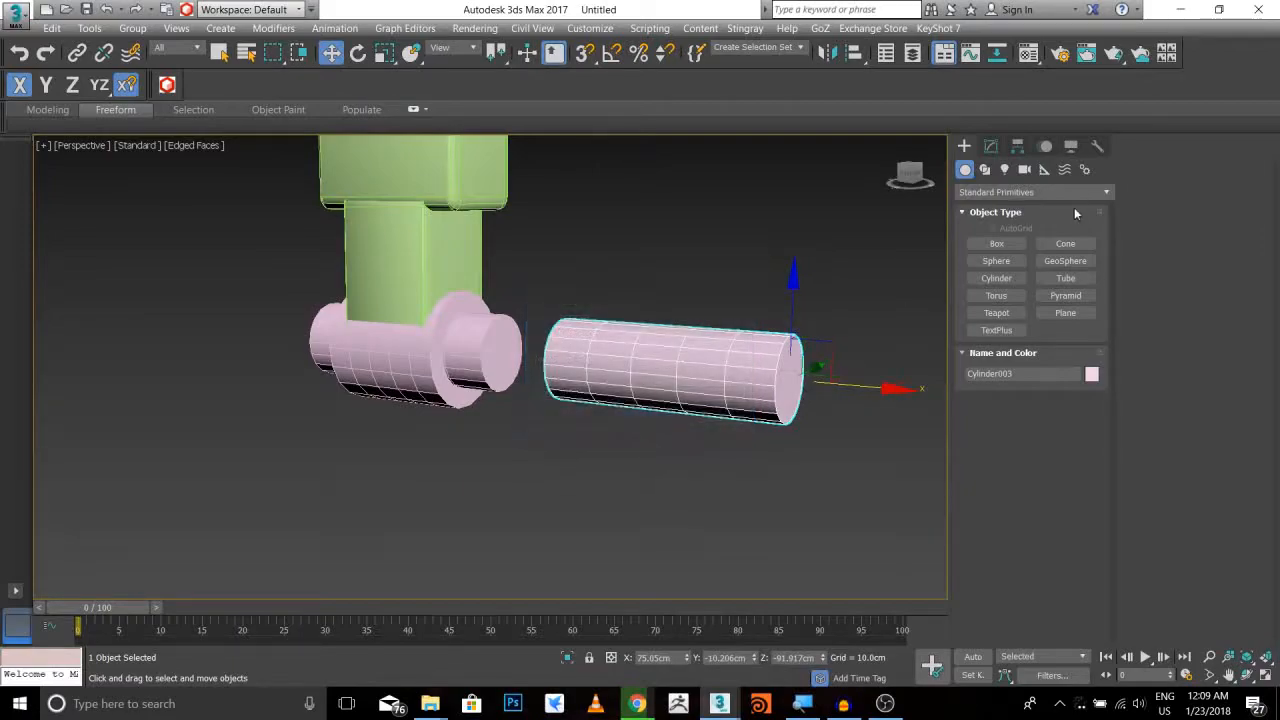
Turn the newest axle copy into a six-sided nut about 4.5 cm high and move it along X to the axle's end
click(990, 146)
middle_drag(775, 415, 737, 328)
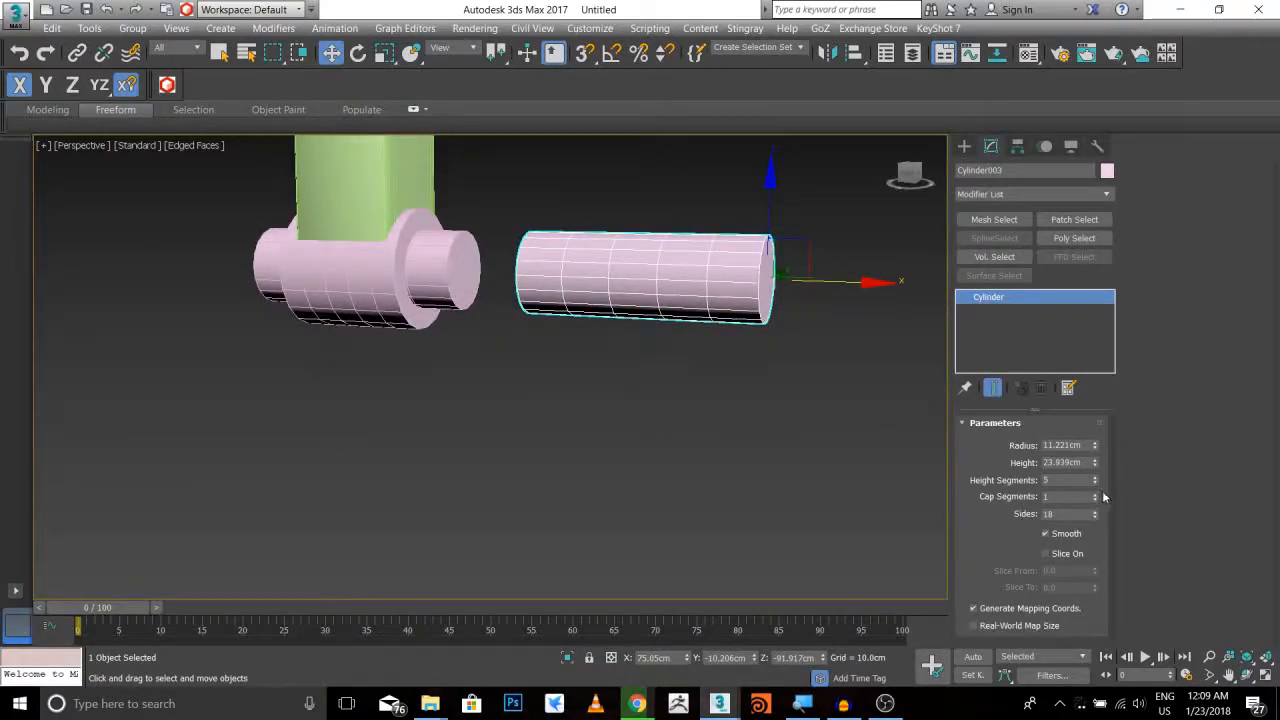
drag(1097, 470, 1090, 530)
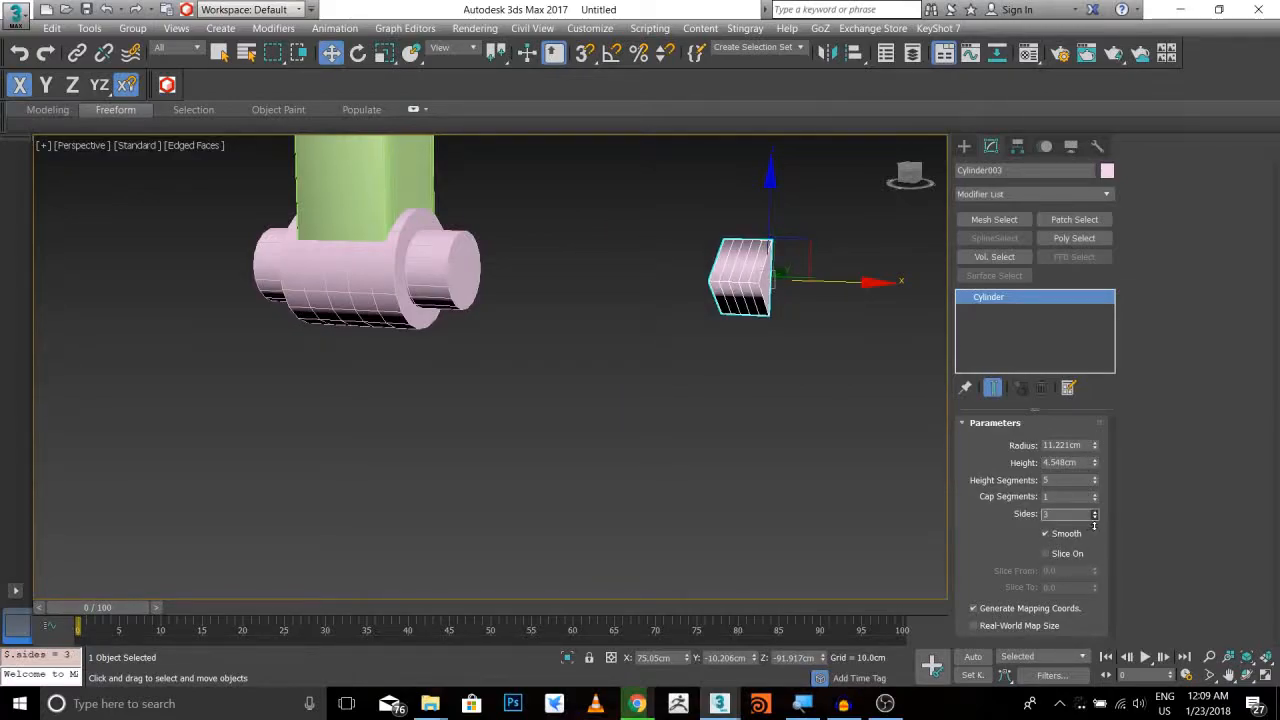
click(1094, 516)
click(1094, 516)
alt+middle_drag(688, 303, 763, 388)
drag(819, 398, 576, 360)
click(1094, 513)
alt+middle_drag(703, 388, 446, 396)
Scale the hexagonal nut wider than the axle, seat it over the axle's end and set its height segments to 1
key(r)
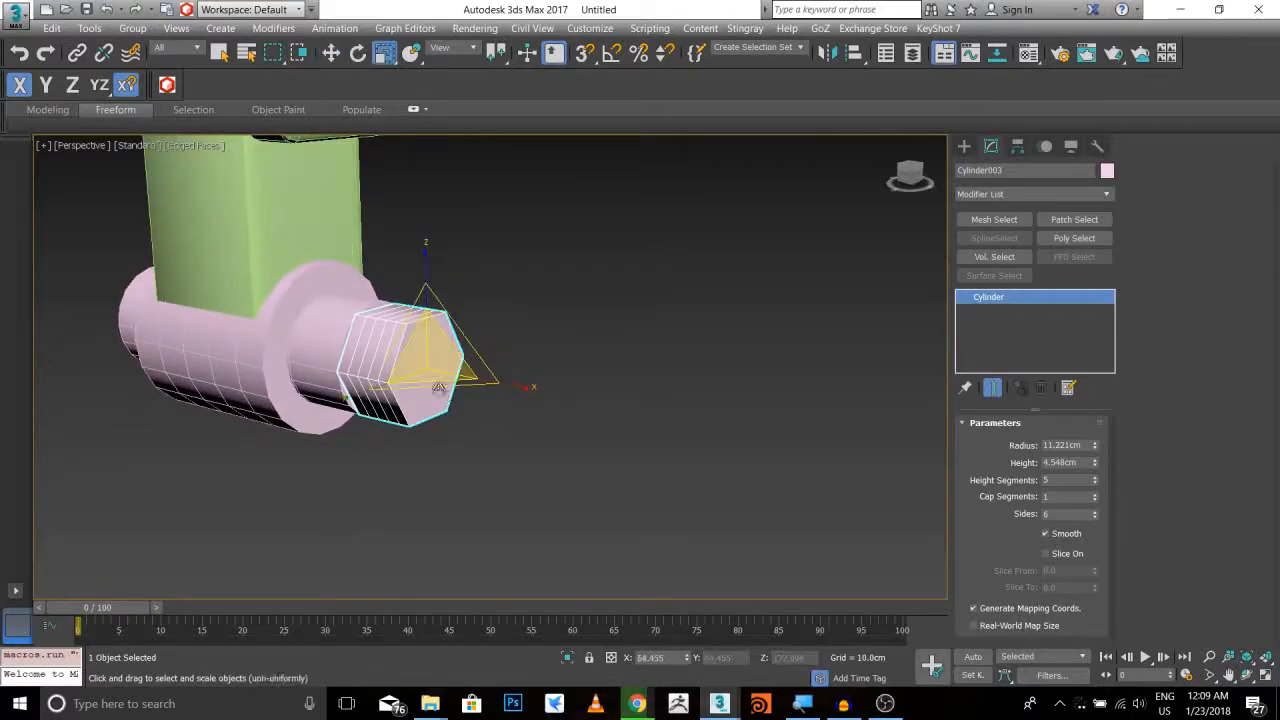
drag(424, 358, 426, 340)
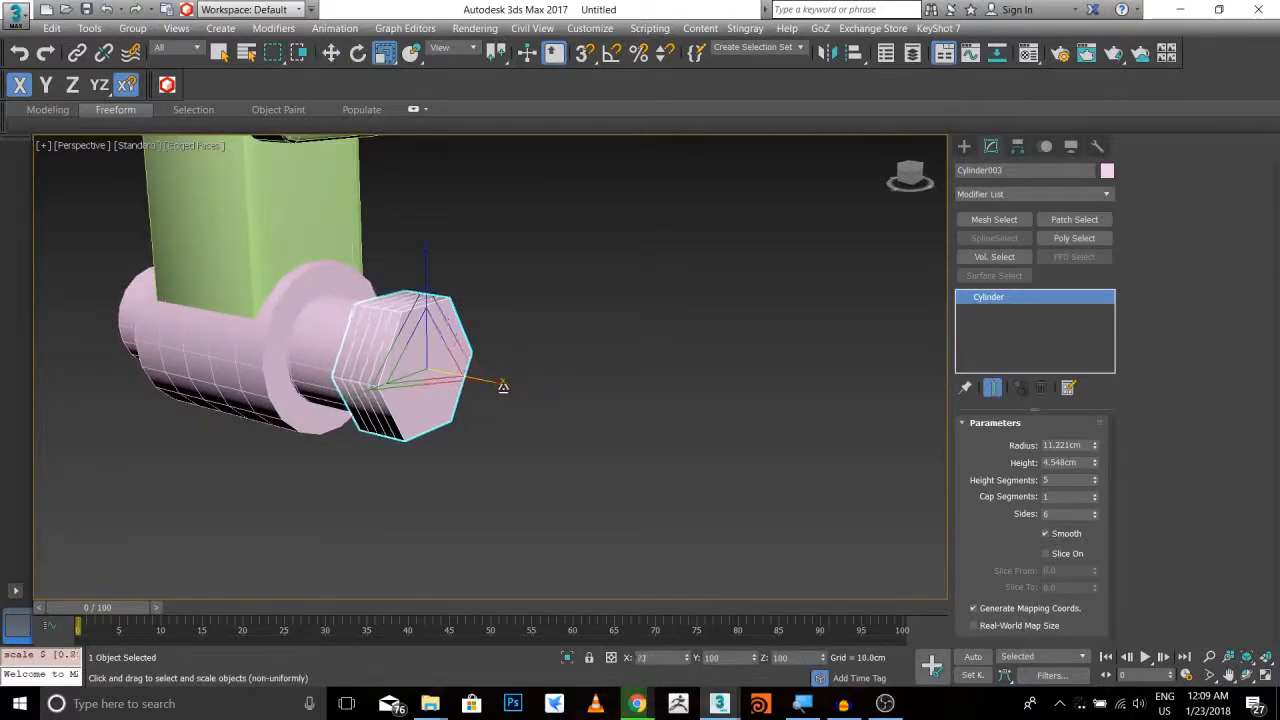
key(w)
alt+middle_drag(457, 381, 491, 366)
drag(496, 366, 474, 367)
middle_drag(368, 314, 426, 288)
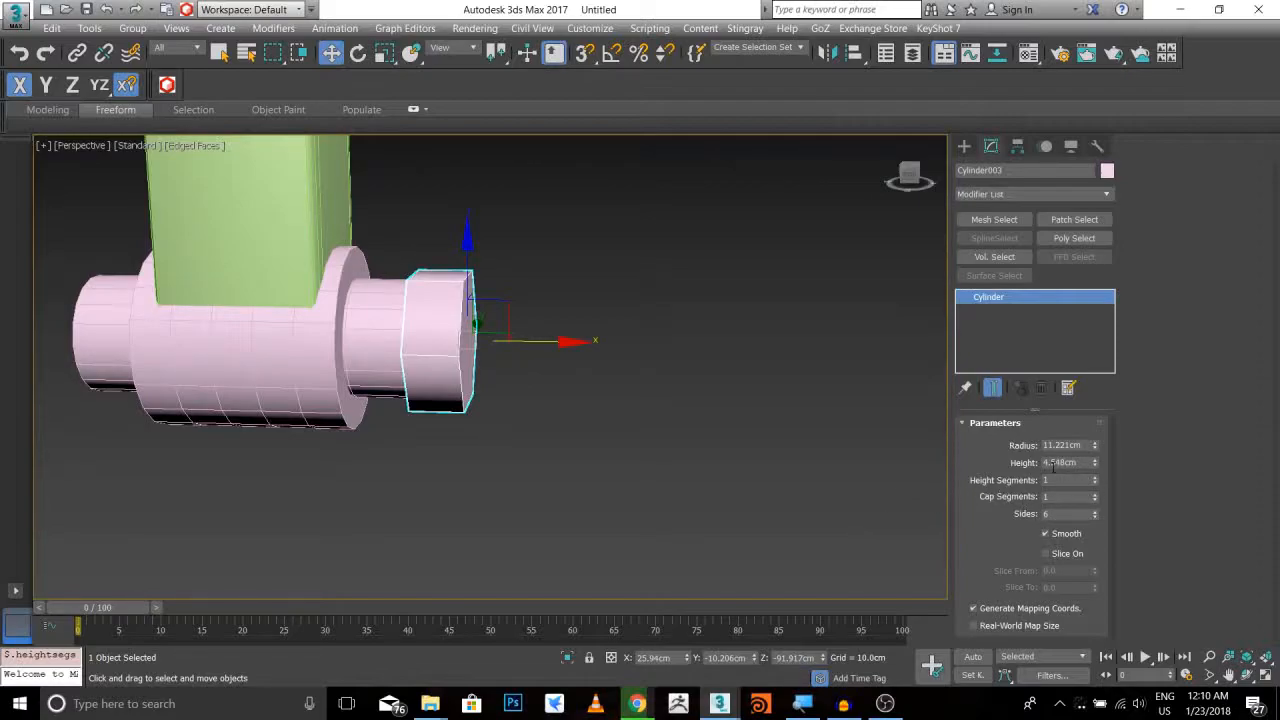
Clone the hexagonal nut about 6 cm outward along X and scale the copy down to form a smaller end cap
alt+middle_drag(607, 371, 527, 390)
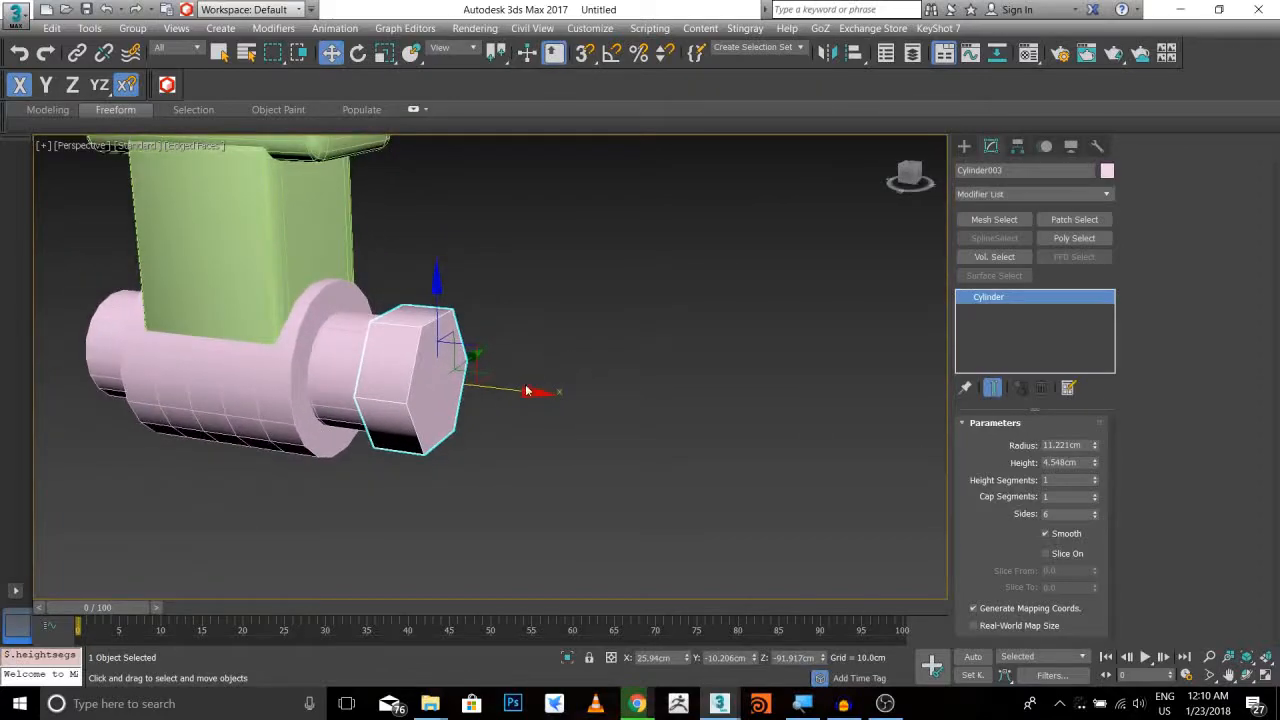
mouse_move(508, 388)
shift+mouse_down()
mouse_move(562, 392)
mouse_move(518, 425)
shift+mouse_up()
click(626, 420)
key(r)
key(w)
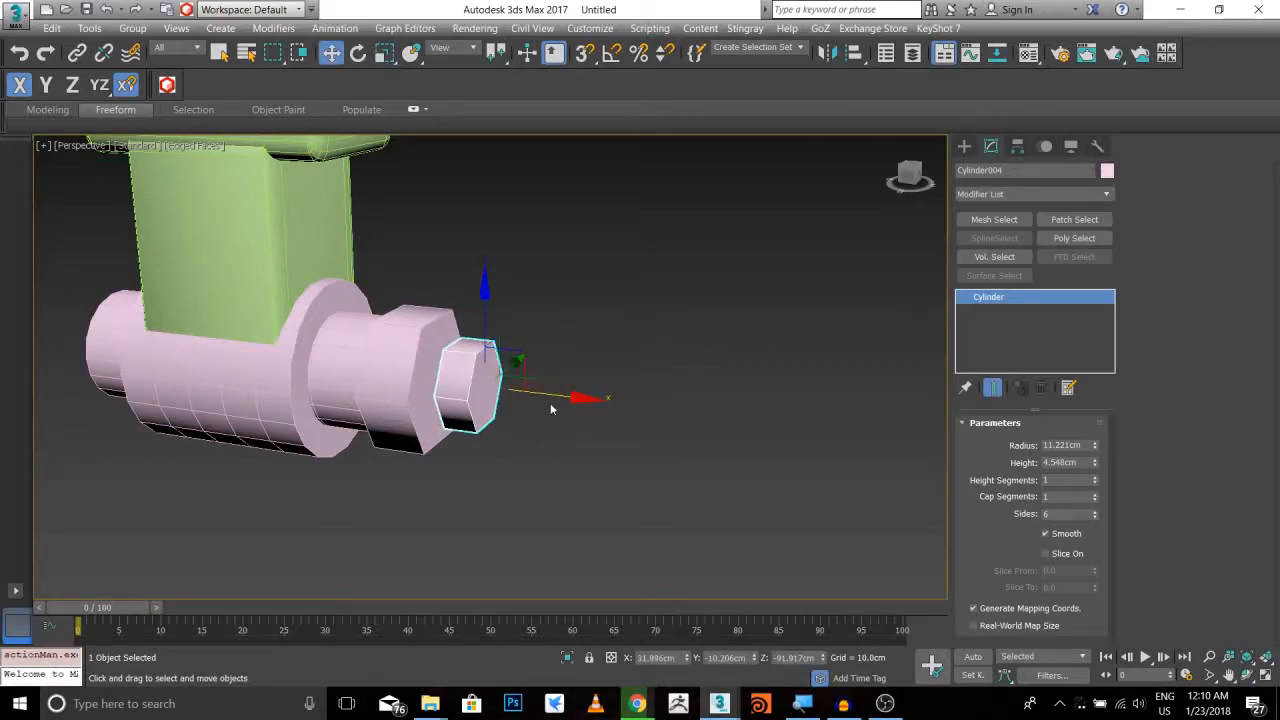
Add the larger hexagonal nut to the selection together with the small end cap
alt+middle_drag(542, 401, 608, 366)
scroll(523, 371, up, 5)
ctrl+click(328, 270)
scroll(467, 298, down, 4)
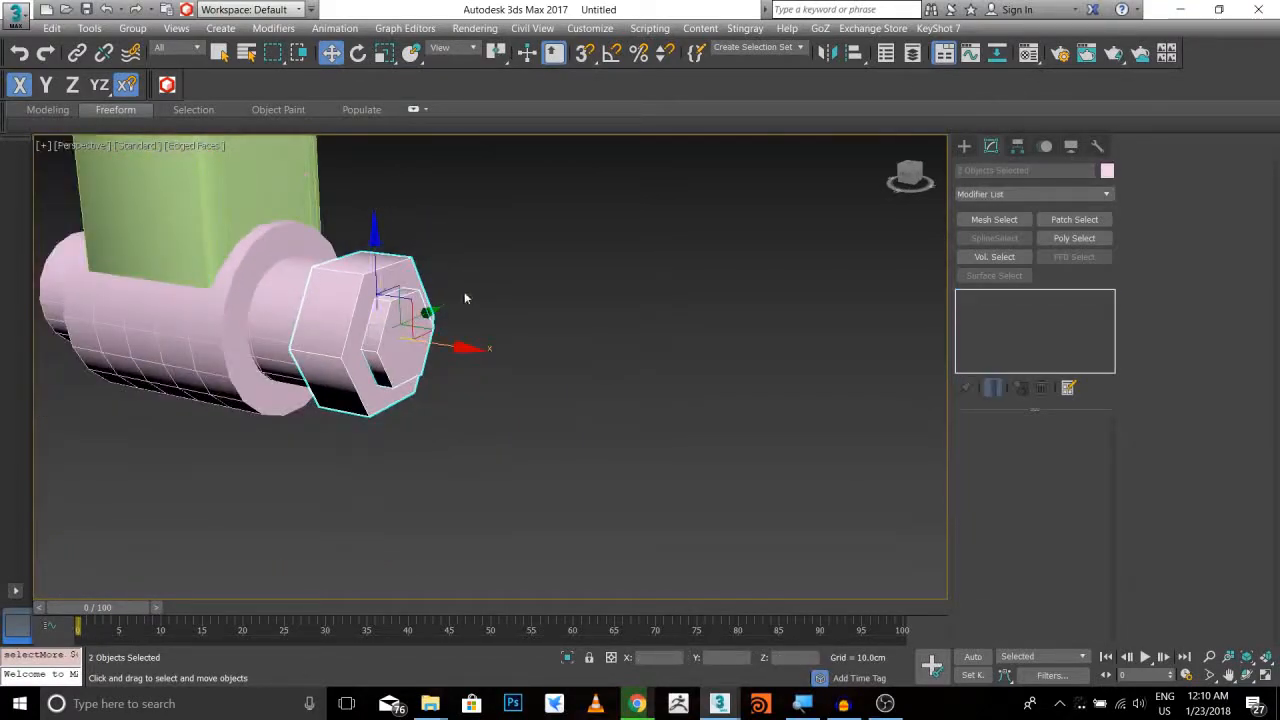
alt+middle_drag(587, 298, 720, 290)
scroll(503, 314, up, 4)
middle_drag(503, 314, 549, 287)
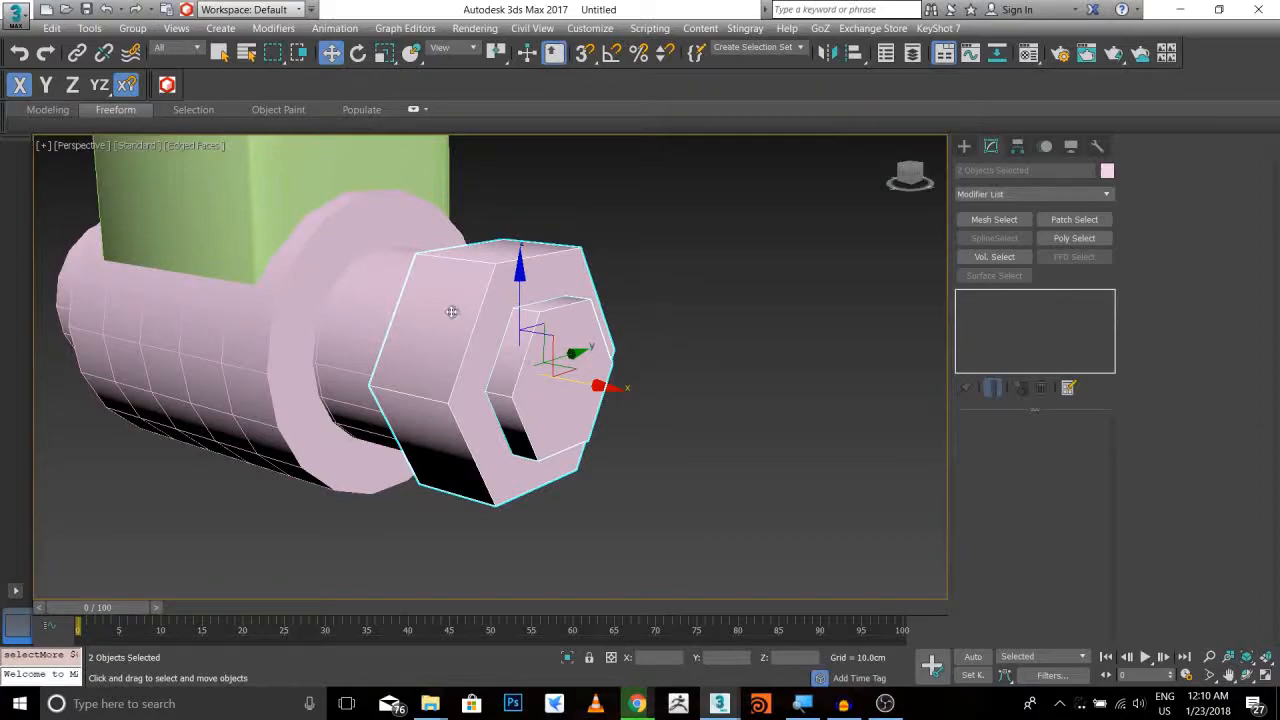
Region-select the axle assembly and deselect everything except the hexagonal nut and its end cap
drag(664, 522, 269, 314)
middle_drag(465, 339, 619, 304)
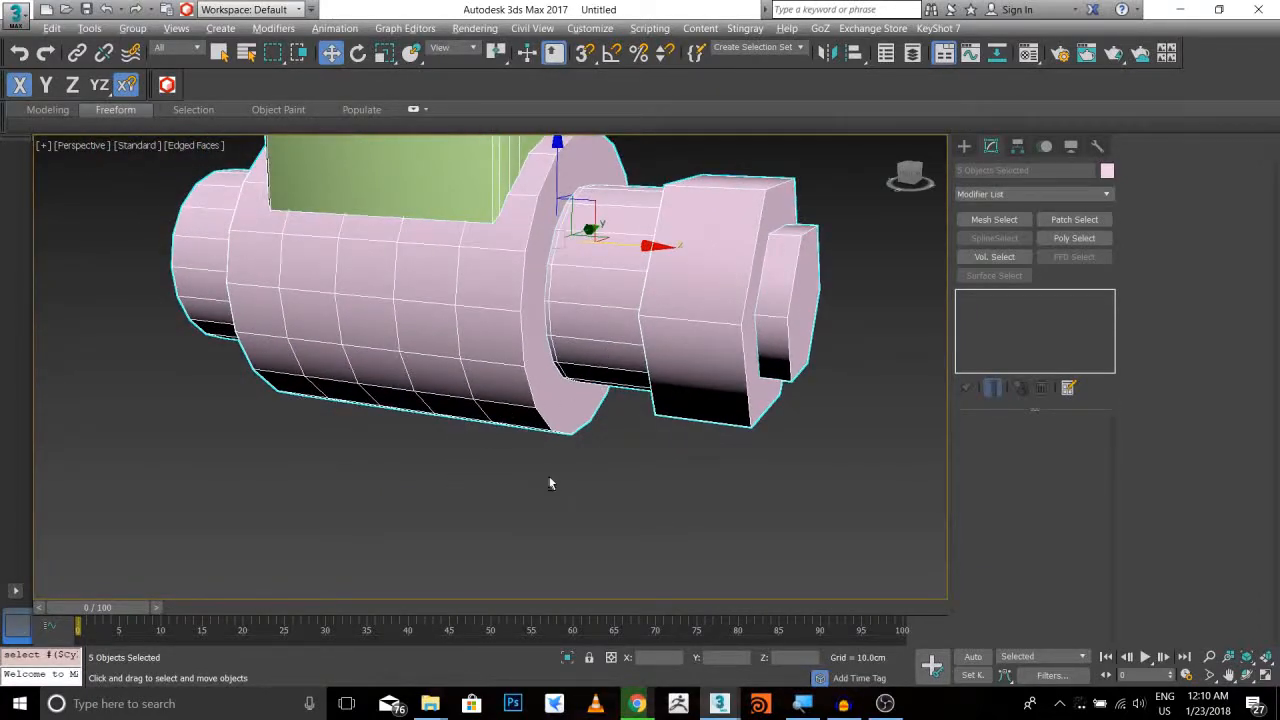
alt+drag(551, 418, 441, 314)
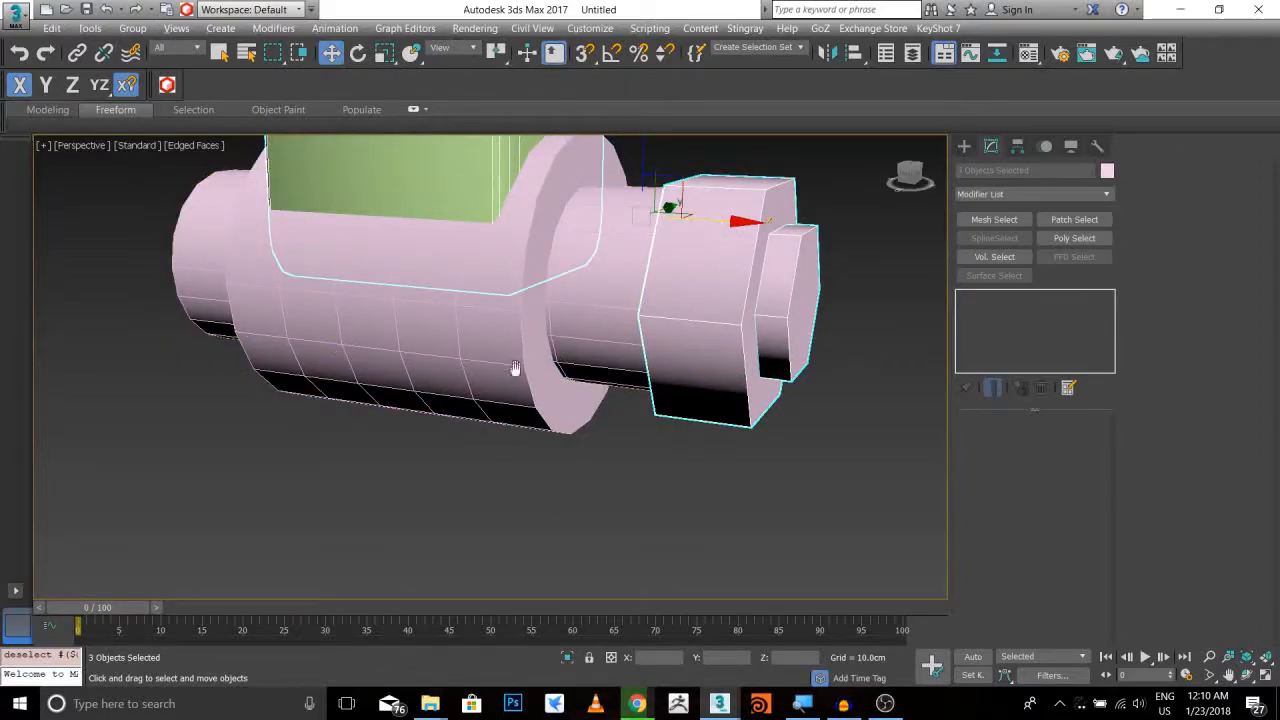
scroll(508, 486, down, 5)
alt+drag(473, 548, 382, 198)
Clone the nut and end cap along the X axis to the opposite end of the axle
alt+middle_drag(462, 390, 547, 386)
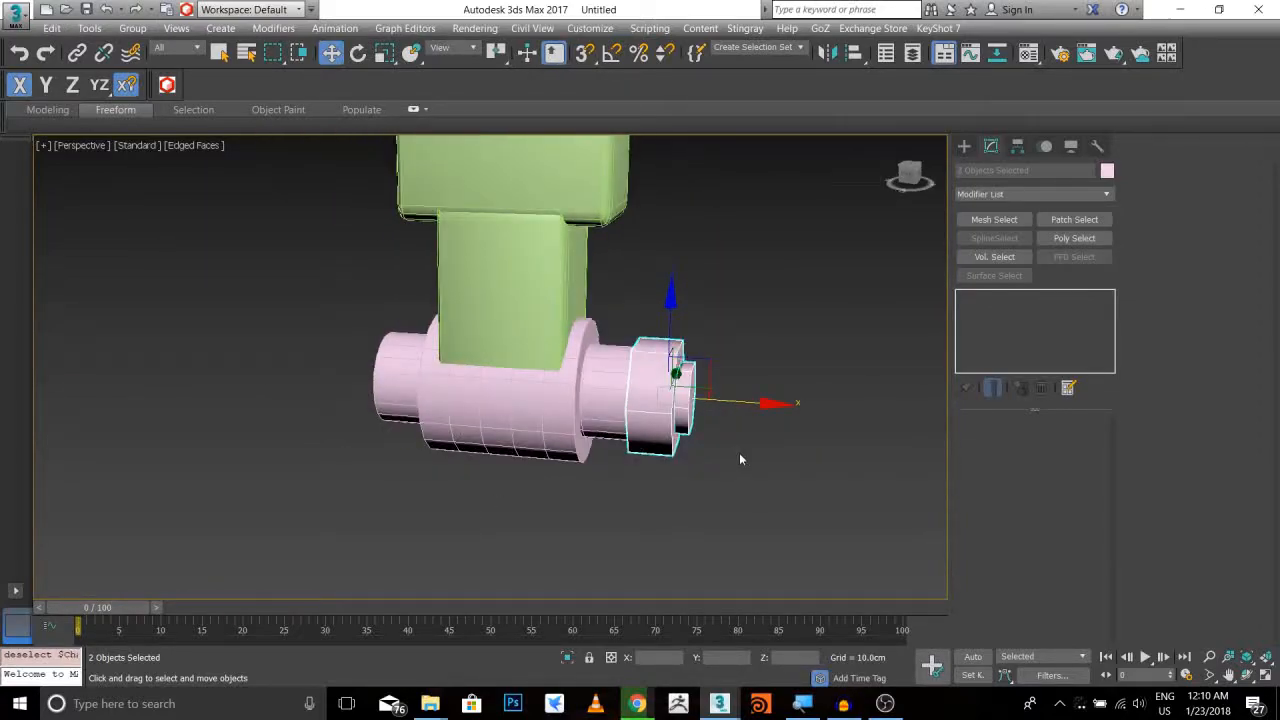
alt+middle_drag(760, 407, 810, 369)
mouse_move(777, 401)
shift+mouse_down()
mouse_move(283, 343)
mouse_move(464, 374)
shift+mouse_up()
click(643, 426)
mouse_move(381, 346)
middle_down()
mouse_move(451, 351)
mouse_move(500, 312)
middle_up()
Try to rotate the copied nut and end cap without angle snapping and undo the rotation
key(e)
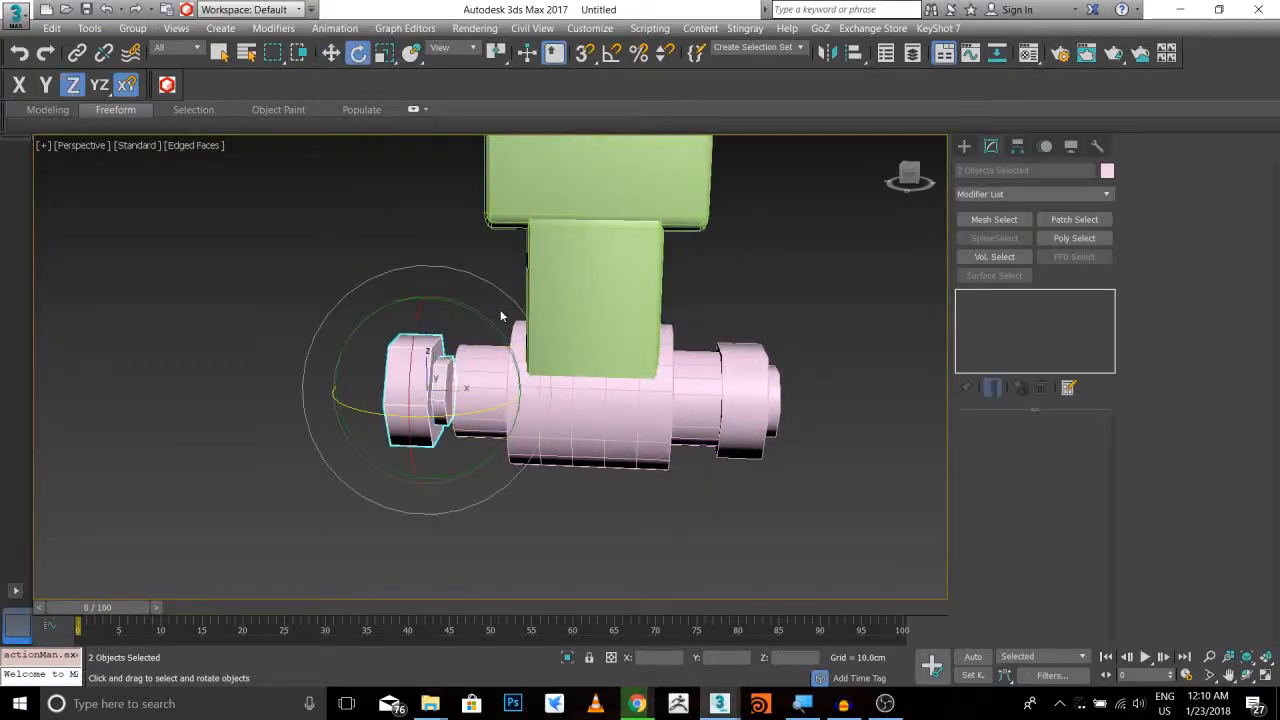
mouse_move(477, 309)
mouse_down()
mouse_move(277, 249)
mouse_move(226, 251)
mouse_up()
key(ctrl+z)
Turn on angle snapping and rotate the copied nut and end cap half a turn about Y so the cap faces outward
mouse_move(485, 366)
alt+middle_down()
mouse_move(521, 342)
mouse_move(465, 350)
alt+middle_up()
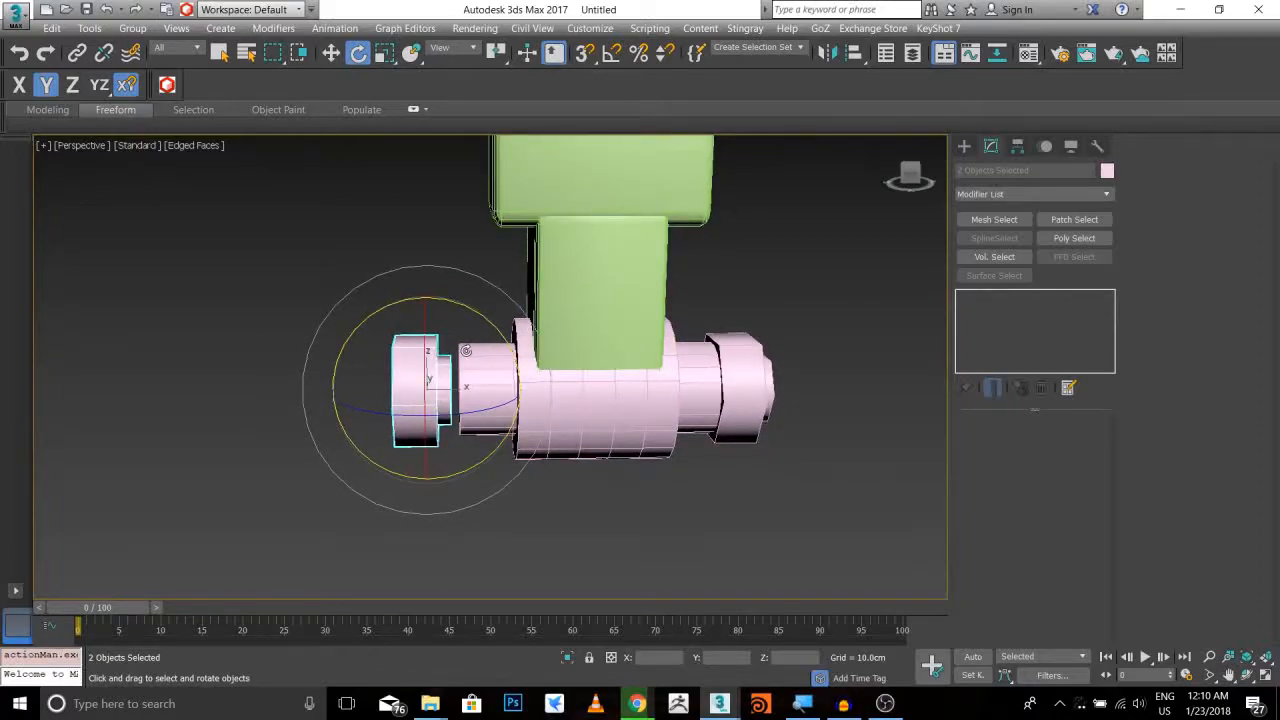
click(611, 60)
middle_drag(520, 223, 583, 186)
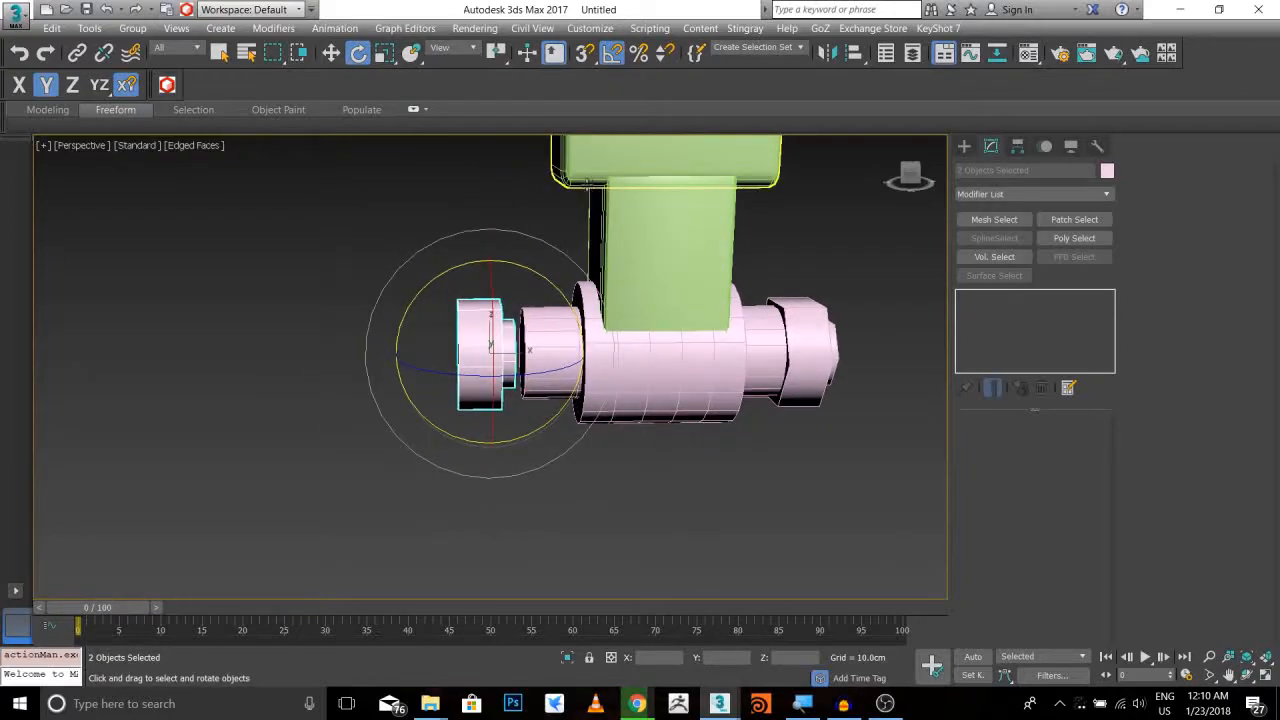
drag(545, 280, 385, 286)
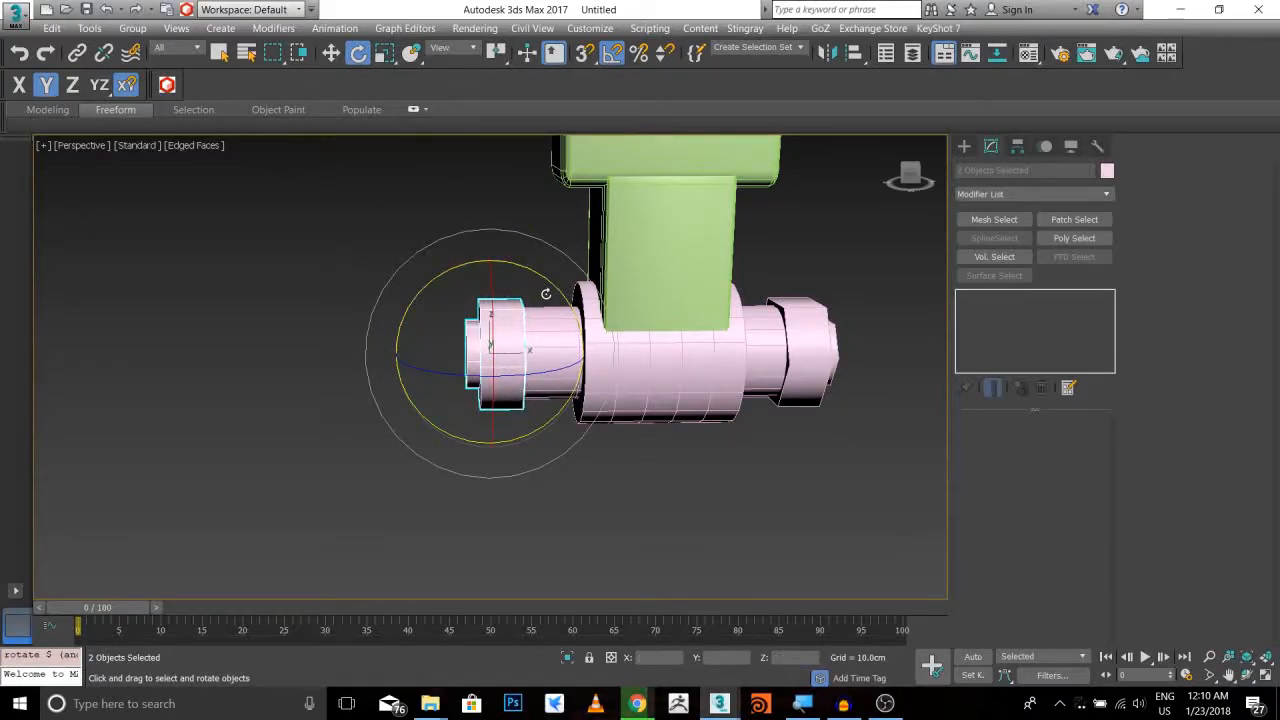
alt+middle_drag(580, 331, 553, 334)
Move the rotated nut and end cap slightly along X to seat them on the axle's end
key(w)
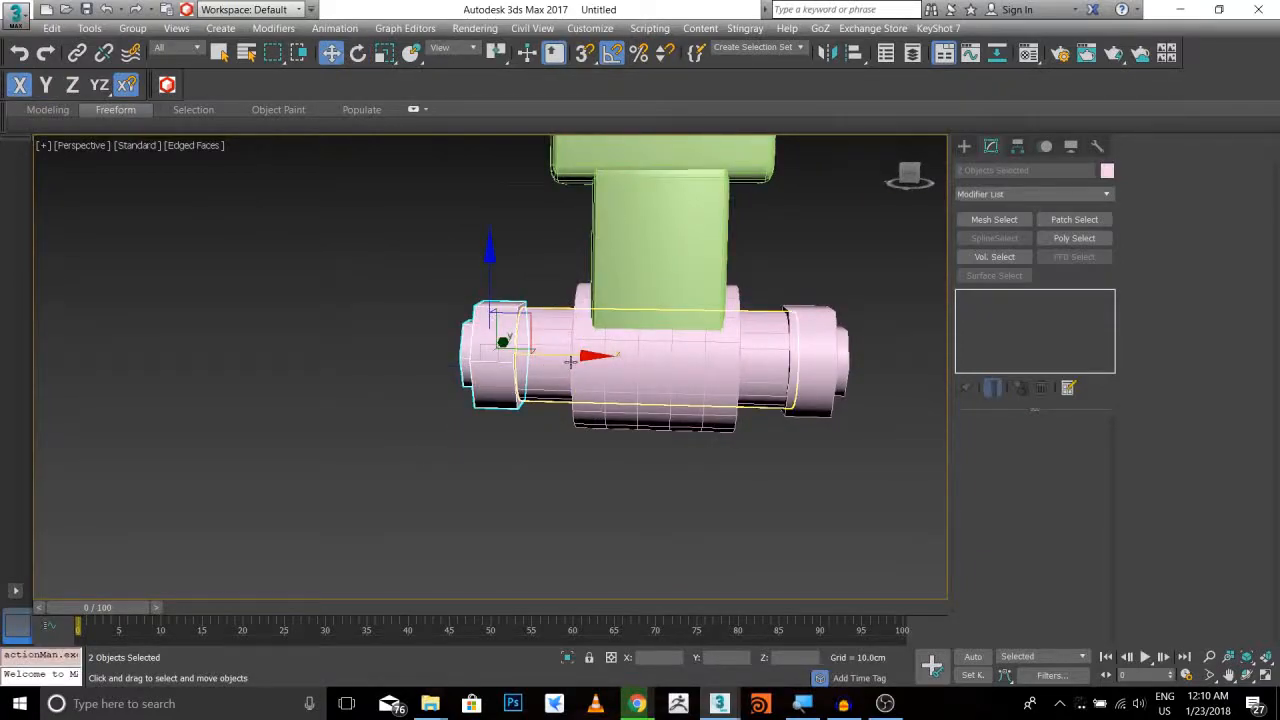
drag(594, 360, 607, 359)
middle_drag(655, 338, 483, 306)
alt+middle_drag(483, 306, 508, 272)
middle_drag(508, 272, 510, 326)
In the Front view, create a vertical box leg about 45 cm long, 4 cm wide and 8 cm high under the original nut
scroll(600, 322, down, 5)
alt+middle_drag(611, 317, 693, 336)
scroll(690, 300, up, 3)
click(964, 147)
click(997, 244)
scroll(703, 254, up, 3)
key(f)
scroll(553, 318, down, 2)
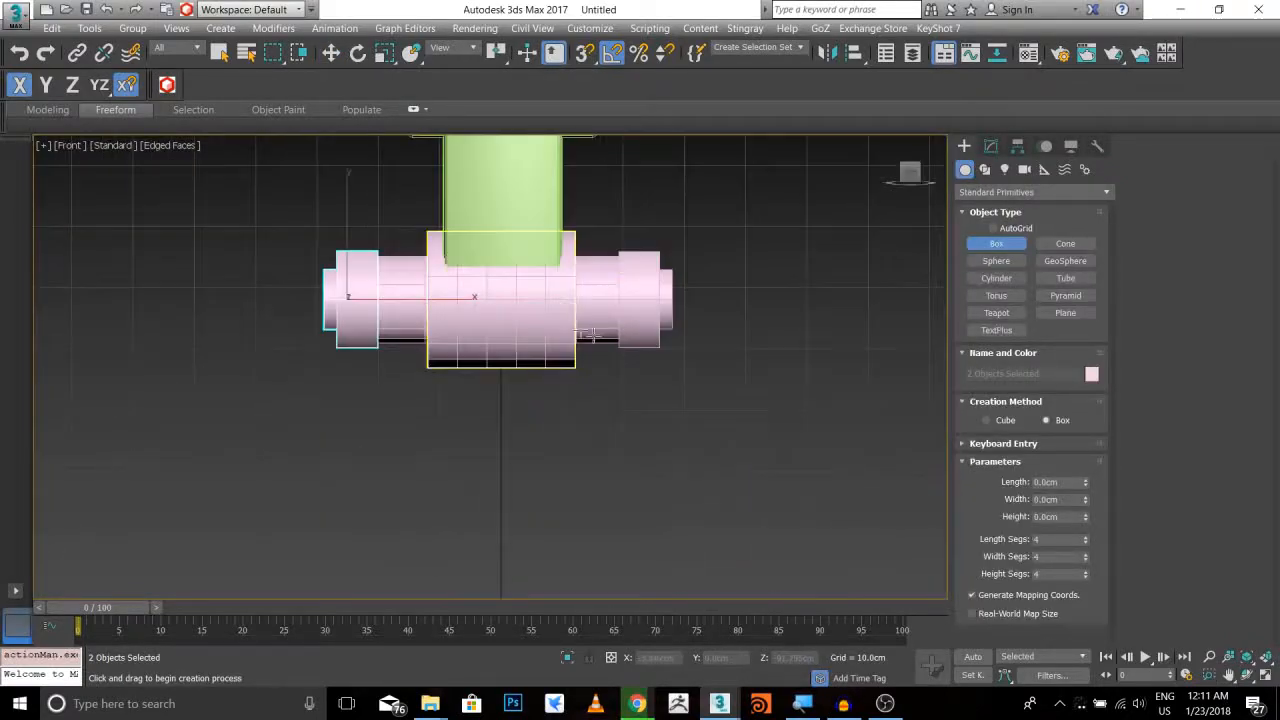
middle_drag(553, 318, 493, 283)
drag(570, 289, 594, 565)
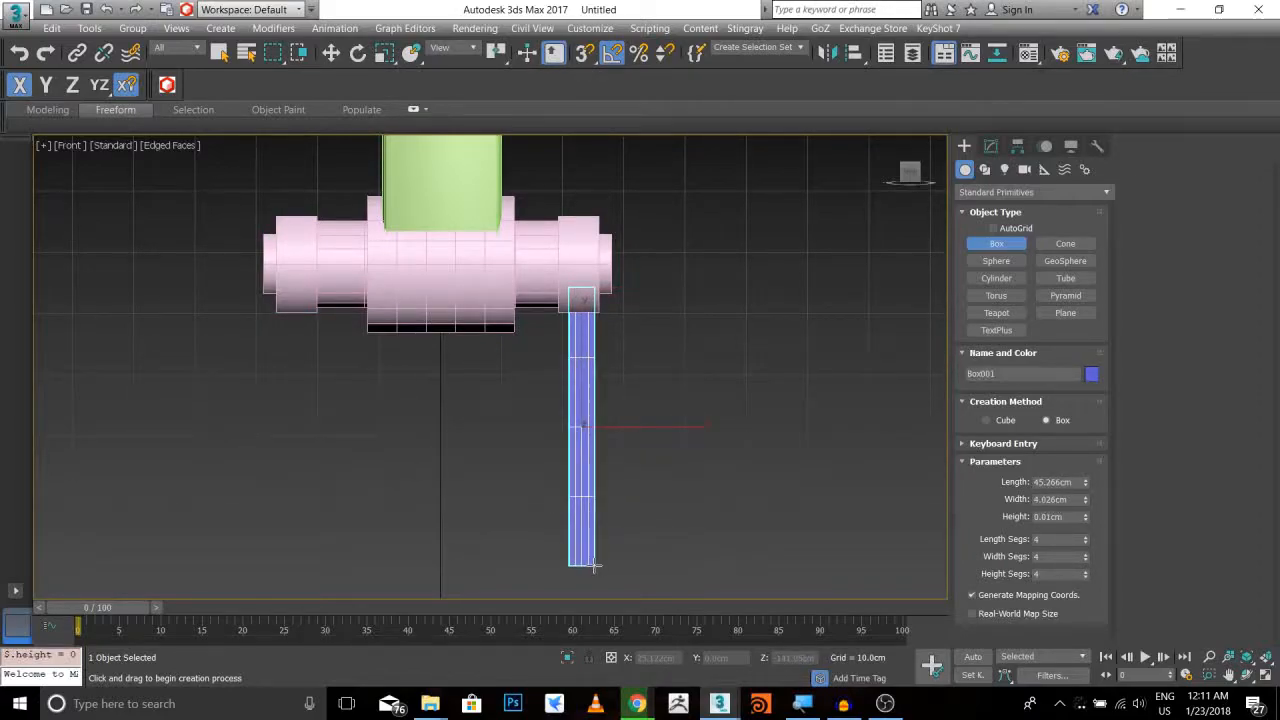
click(599, 514)
key(w)
Return to the Perspective view and set the leg box's length, width and height segments to 1
alt+middle_drag(599, 514, 643, 463)
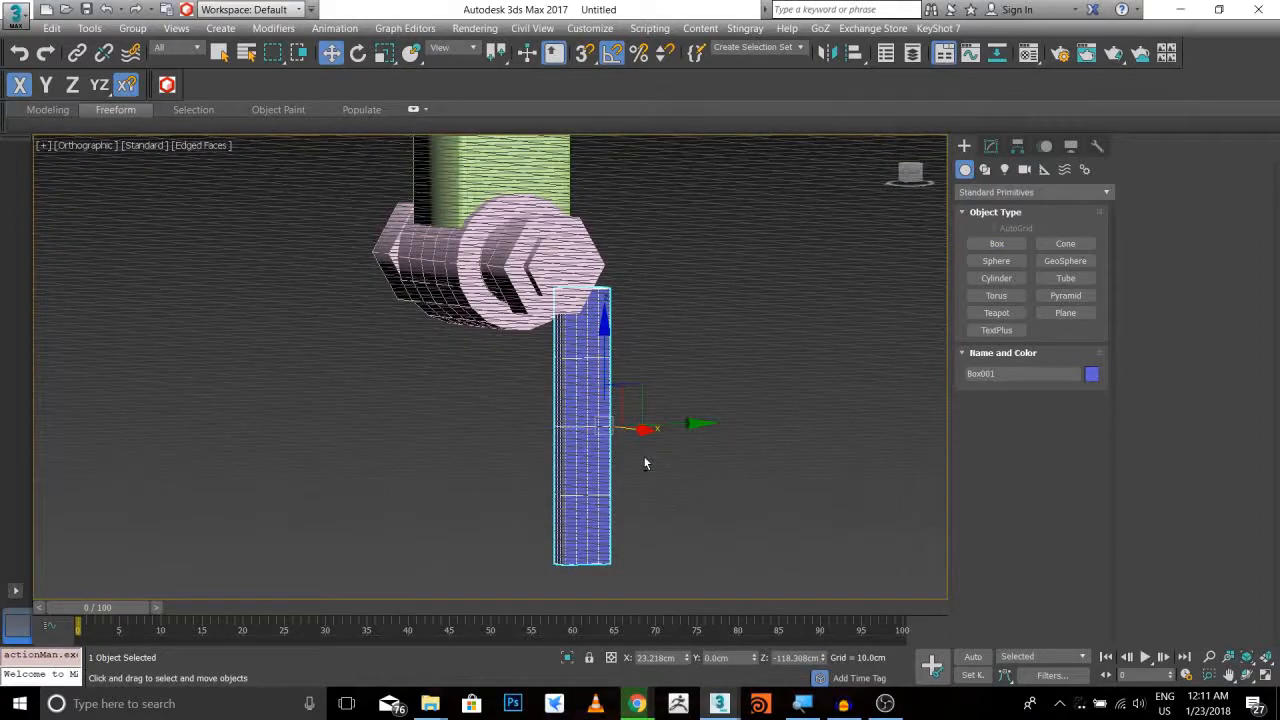
scroll(644, 457, up, 3)
key(p)
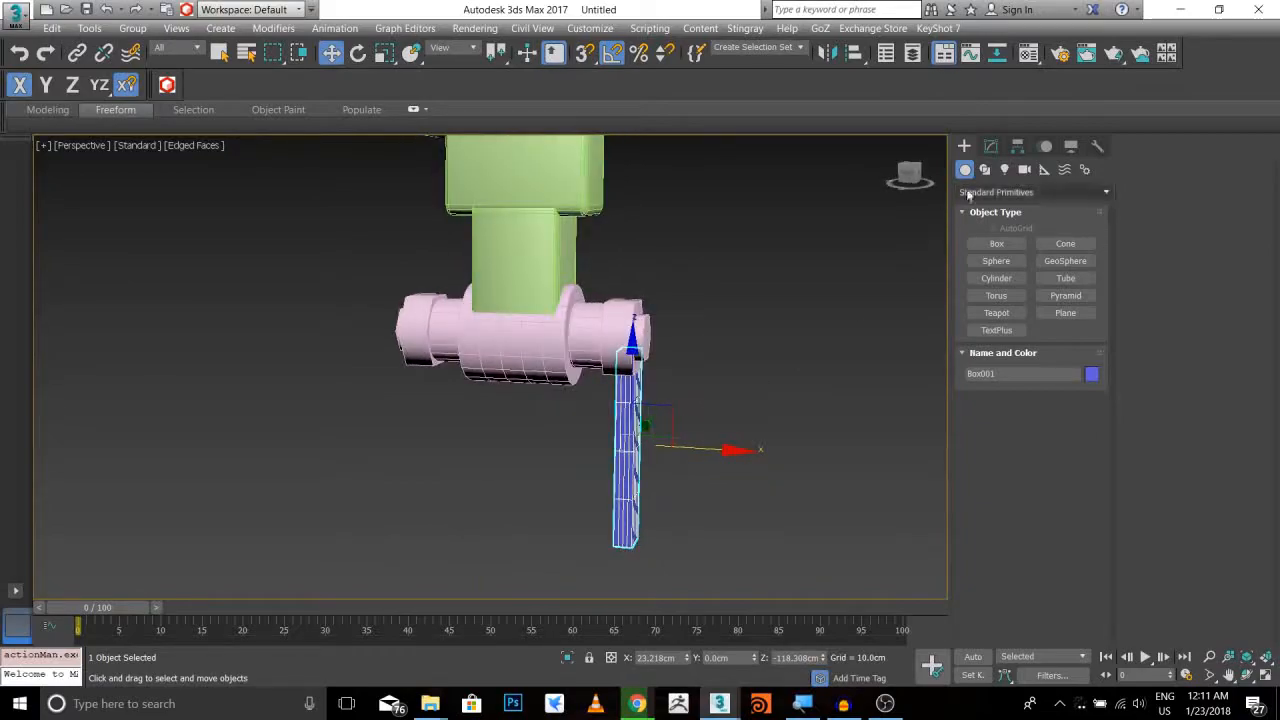
click(990, 146)
scroll(560, 350, up, 6)
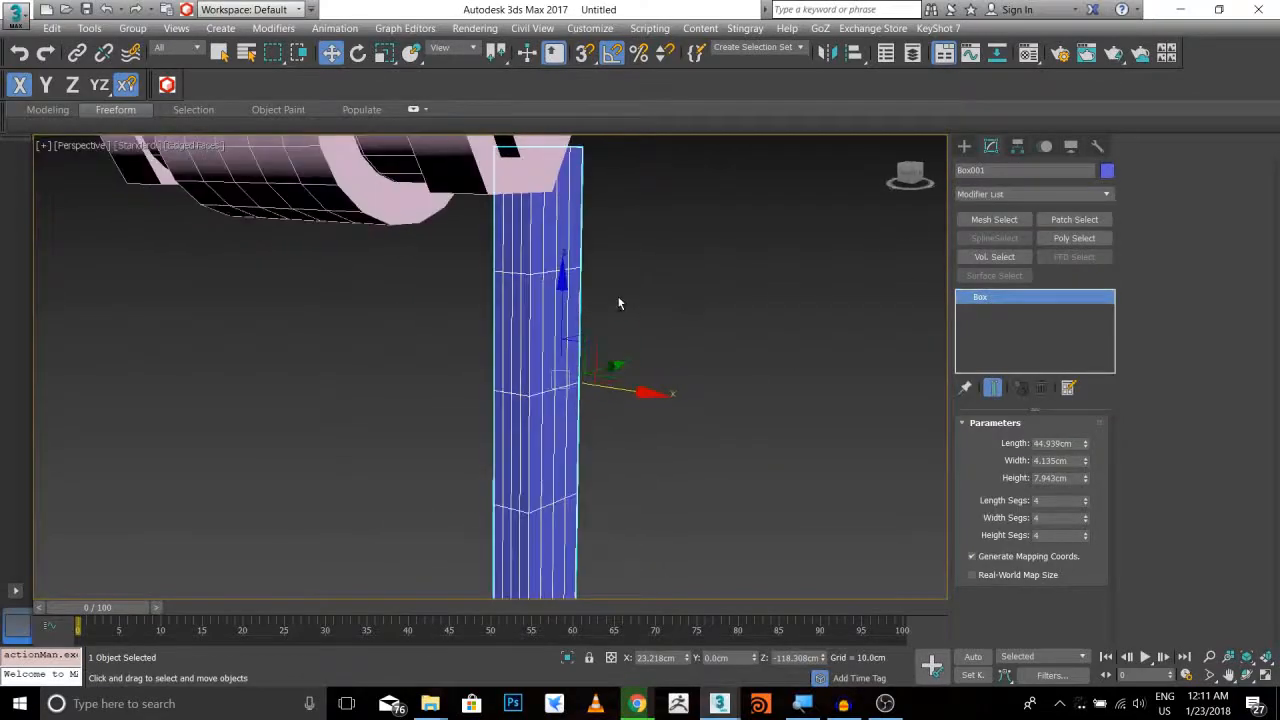
scroll(534, 294, up, 5)
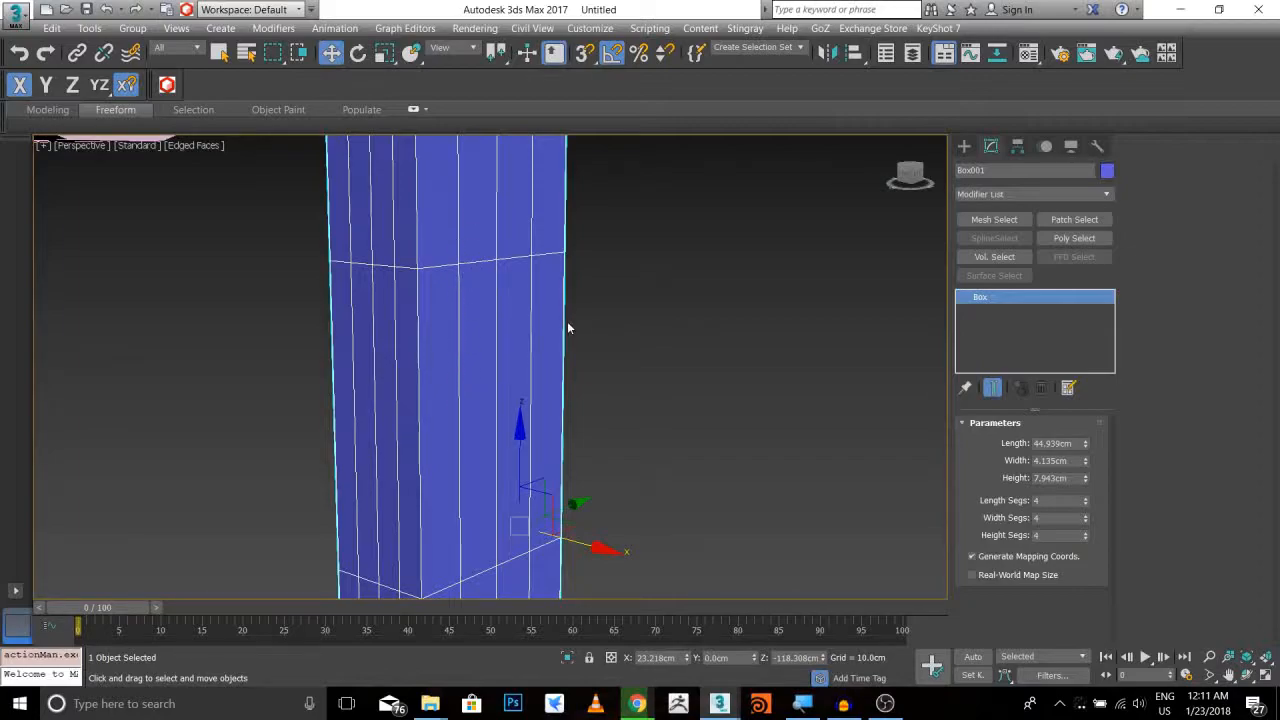
right_click(1086, 500)
right_click(1086, 517)
right_click(1086, 535)
scroll(575, 396, down, 5)
Move the leg box about 6 cm backward along the negative Y direction to centre it under the nut
alt+middle_drag(575, 396, 566, 226)
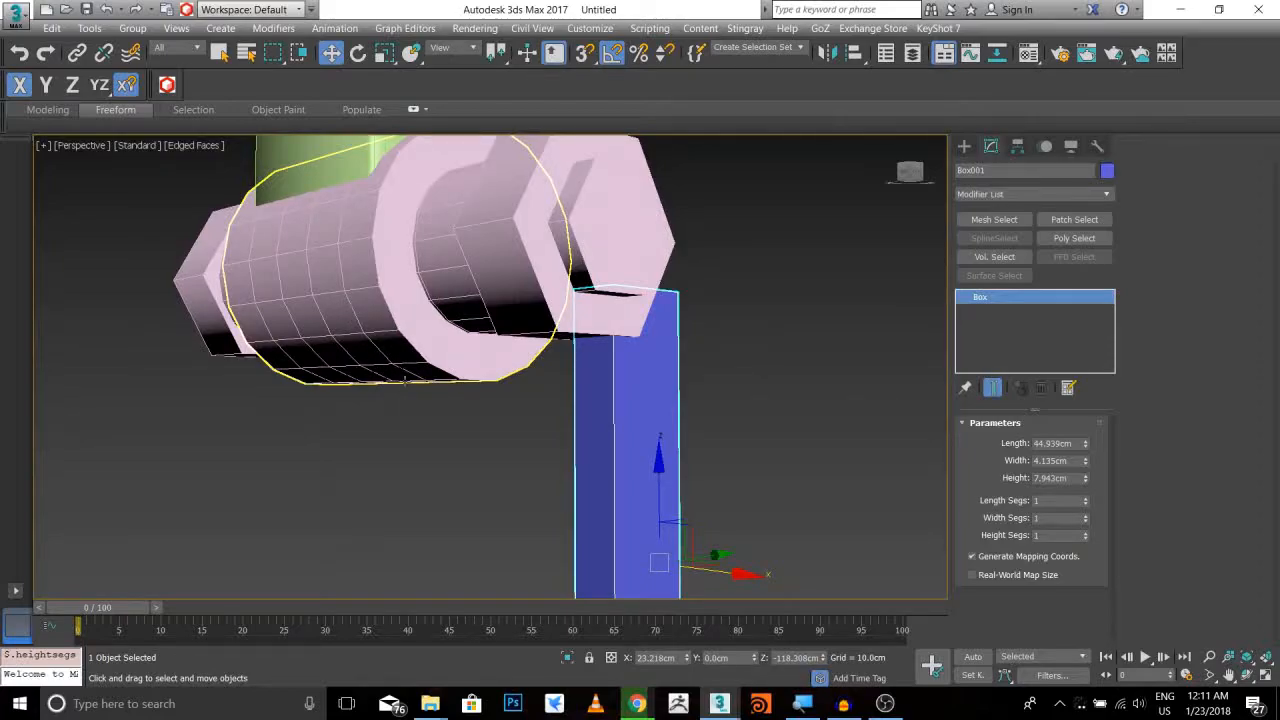
middle_drag(400, 350, 398, 322)
alt+middle_drag(352, 279, 709, 393)
drag(714, 382, 669, 383)
alt+middle_drag(443, 251, 398, 304)
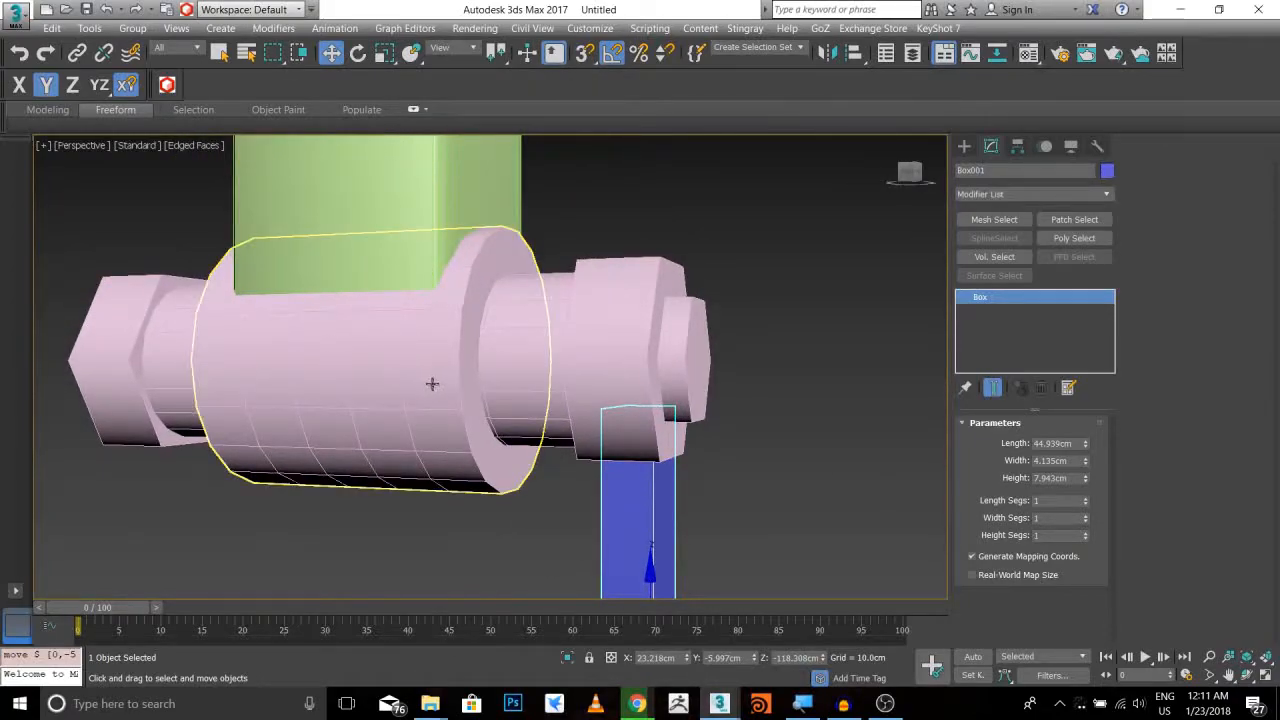
Nudge the leg box about 0.4 cm further along negative Y to align it with the nut when seen from the side
alt+middle_drag(435, 384, 689, 374)
scroll(654, 349, up, 3)
scroll(689, 374, down, 6)
middle_drag(700, 364, 516, 329)
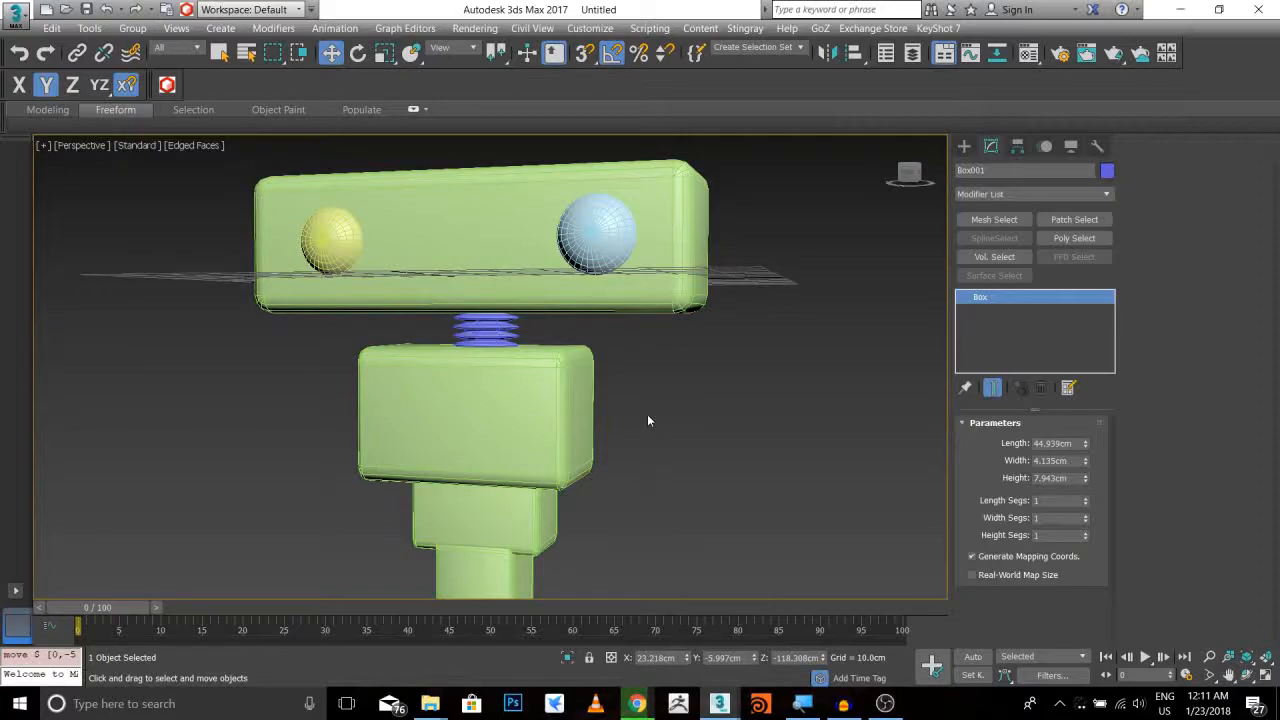
scroll(646, 390, down, 5)
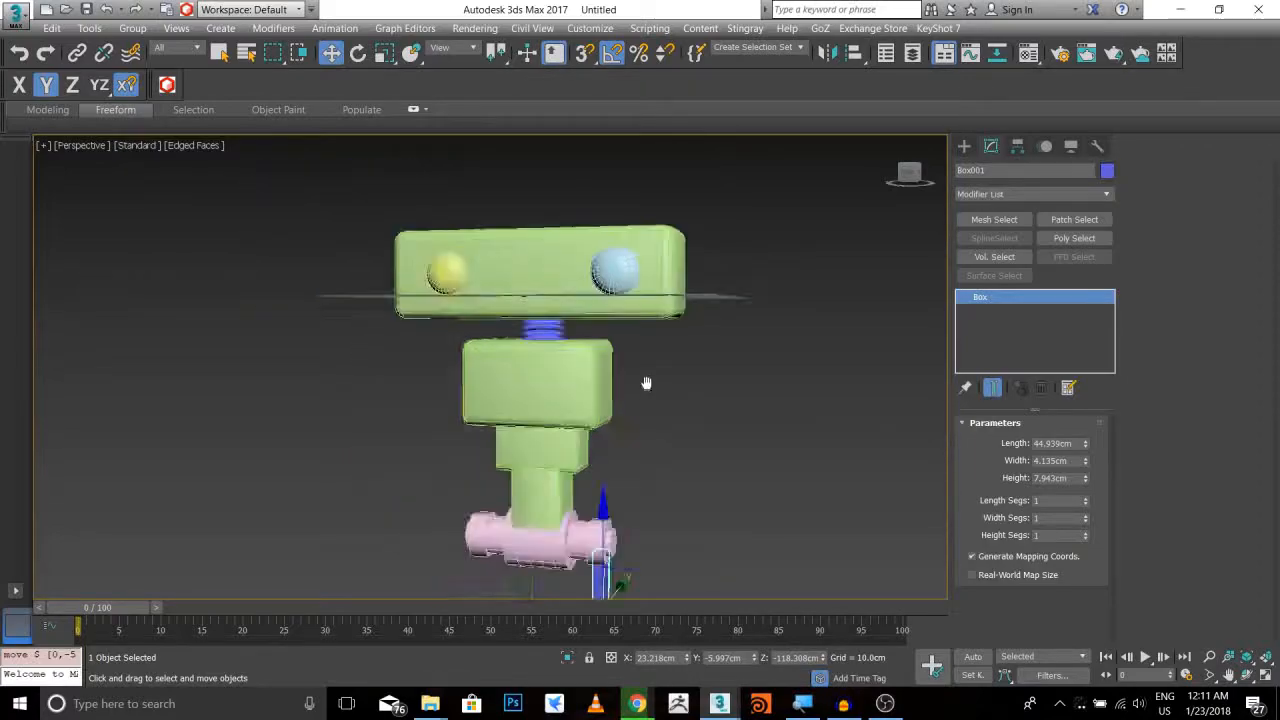
scroll(689, 400, up, 7)
alt+middle_drag(694, 450, 594, 345)
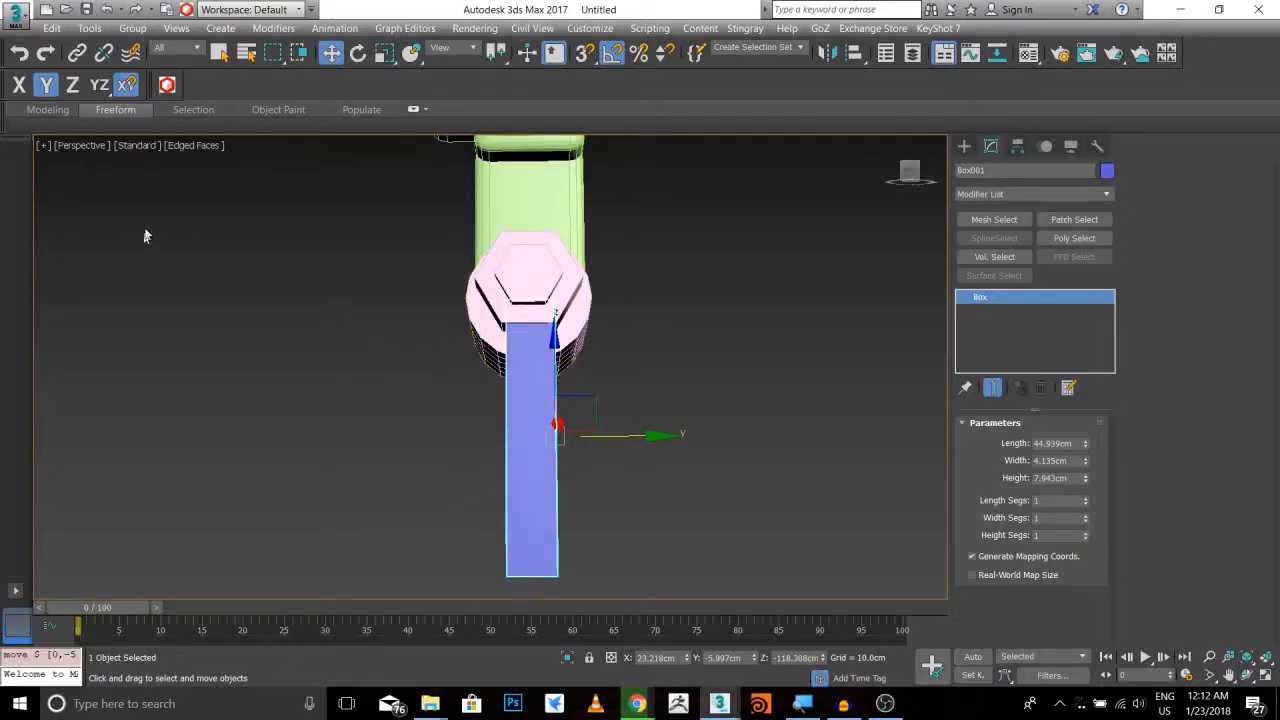
alt+middle_drag(697, 340, 634, 366)
scroll(675, 345, up, 3)
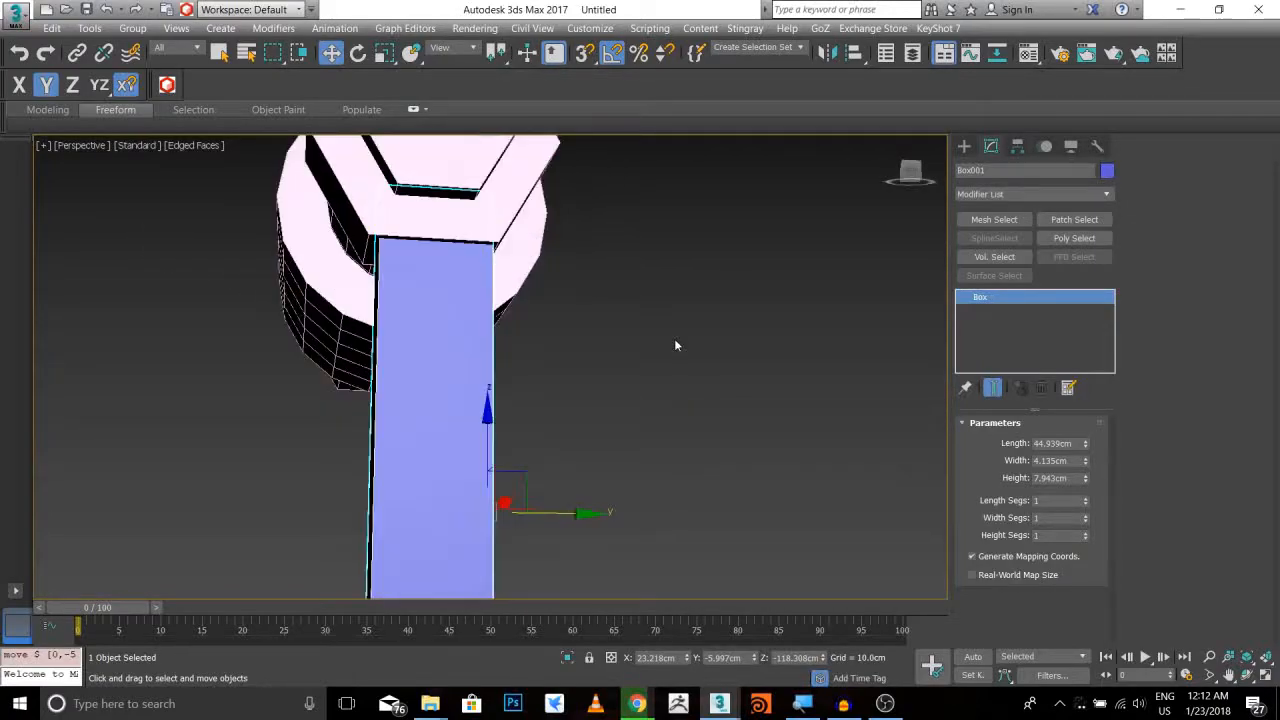
alt+middle_drag(573, 301, 656, 436)
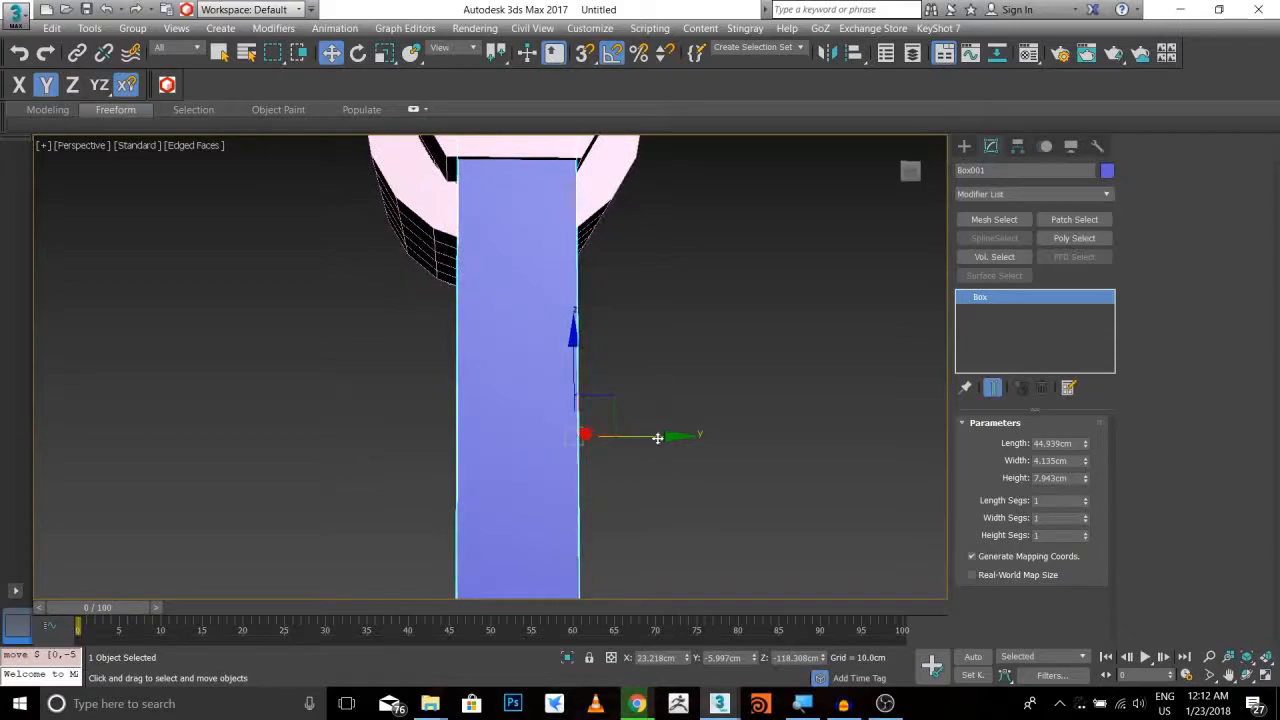
drag(667, 434, 663, 434)
Clone the leg box about 47 cm along negative X so the copy sits under the opposite nut
scroll(629, 386, down, 5)
alt+middle_drag(629, 386, 634, 356)
middle_drag(634, 356, 727, 355)
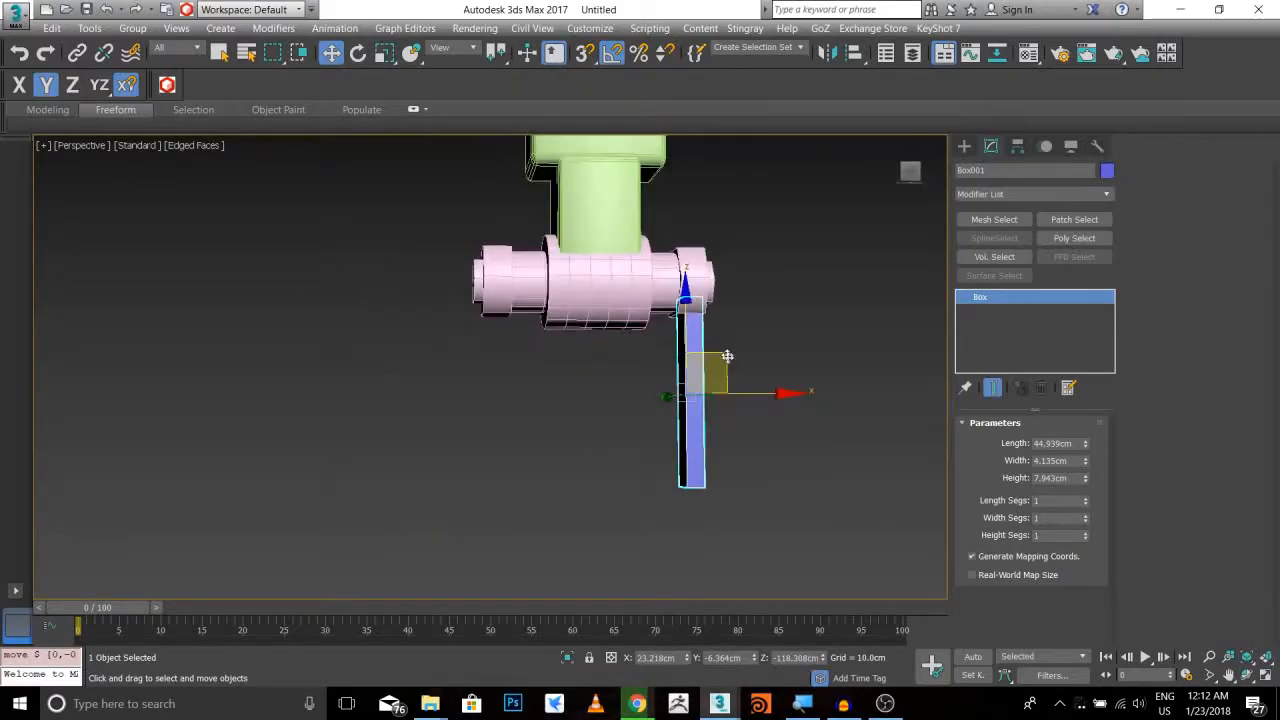
shift+drag(754, 396, 563, 395)
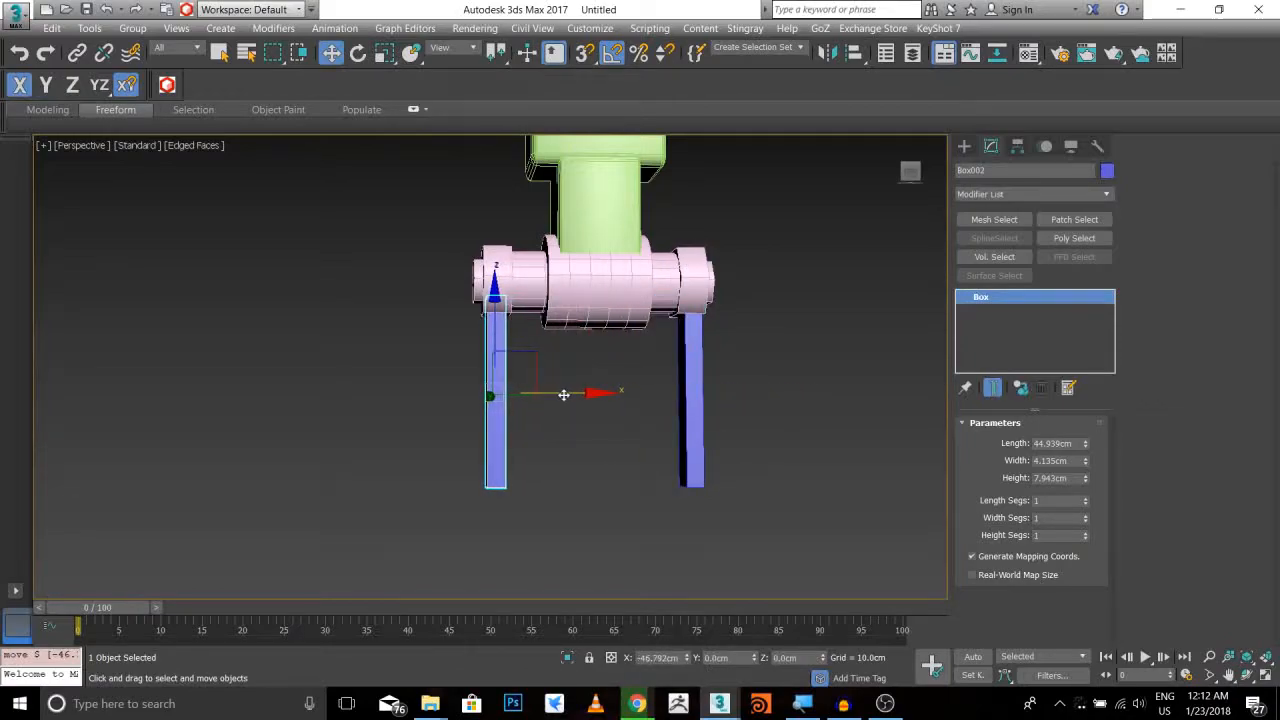
click(650, 420)
Select both leg boxes and clone them downward along Z as one Copy
mouse_move(650, 420)
alt+middle_down()
mouse_move(704, 416)
mouse_move(752, 378)
alt+middle_up()
ctrl+click(685, 400)
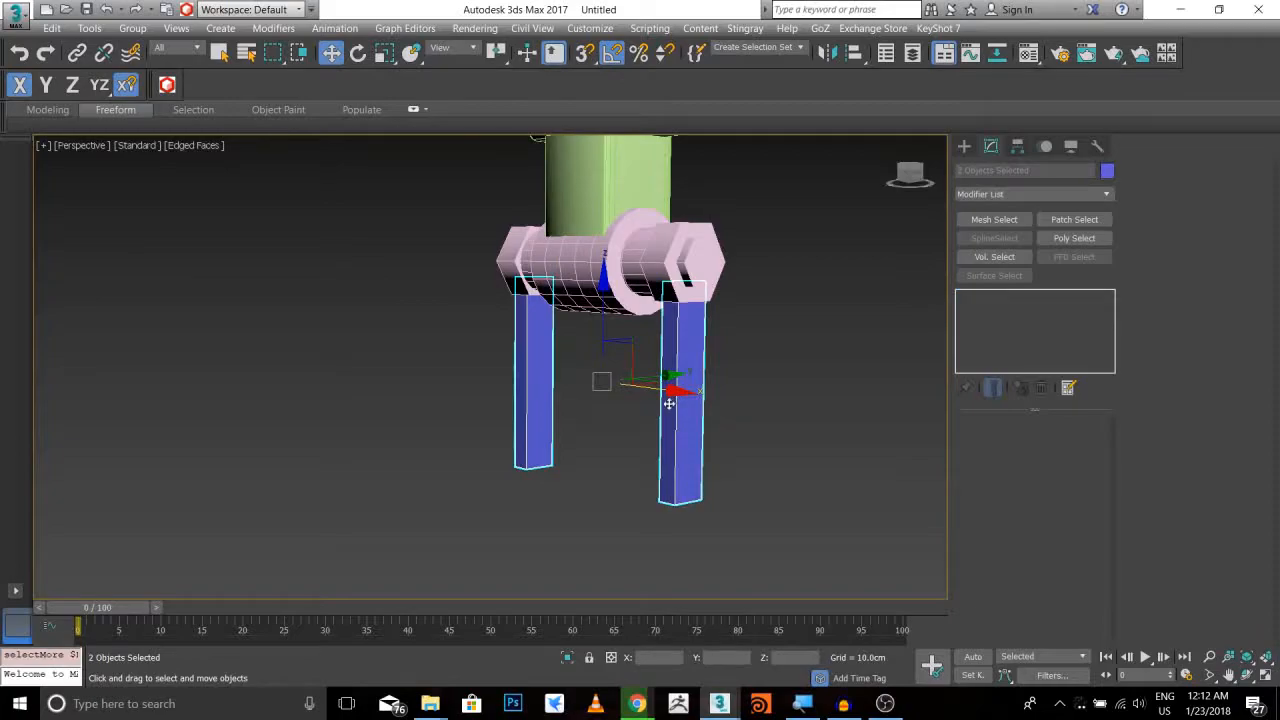
alt+middle_drag(680, 395, 572, 400)
shift+drag(520, 325, 521, 340)
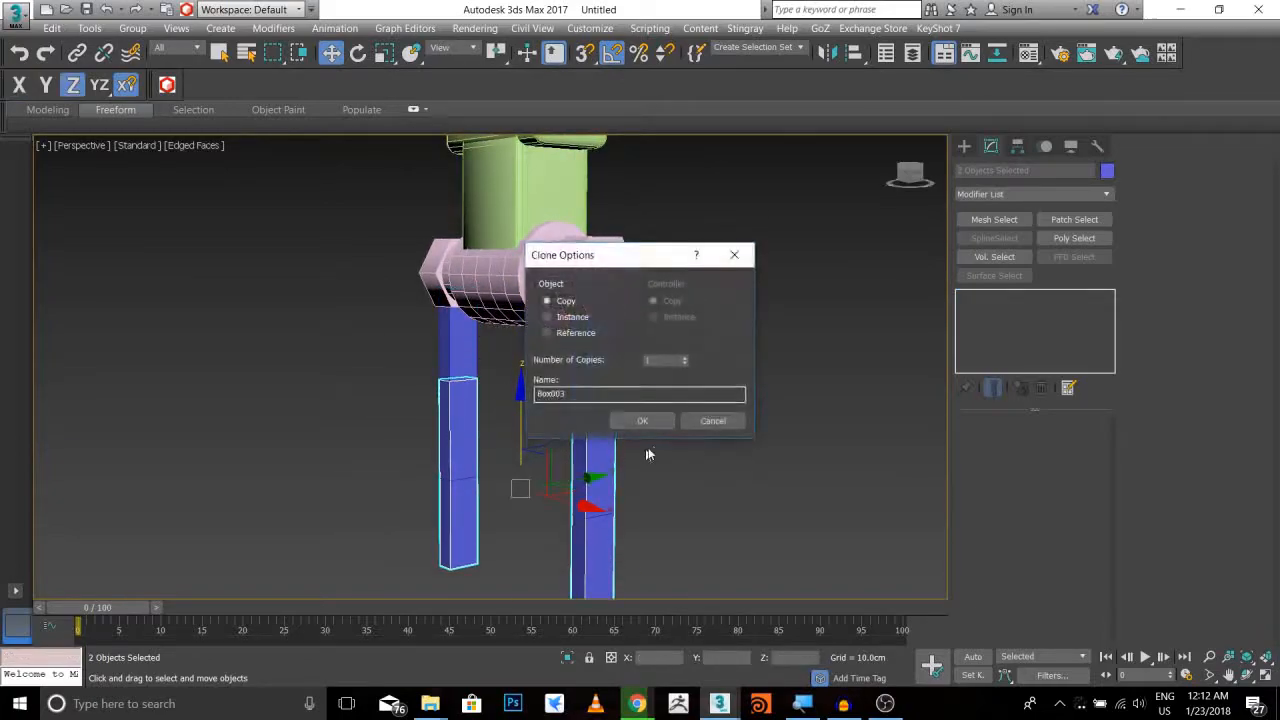
click(648, 422)
Scale the two lower boxes down along Z and stretch them along Y to form feet
alt+middle_drag(648, 422, 628, 340)
key(r)
drag(523, 286, 475, 460)
alt+middle_drag(475, 460, 426, 446)
drag(426, 446, 342, 467)
alt+middle_drag(342, 467, 691, 429)
Select only the foot under the original leg and scale it to about 230 percent along X
click(680, 410)
click(587, 455)
drag(697, 427, 768, 423)
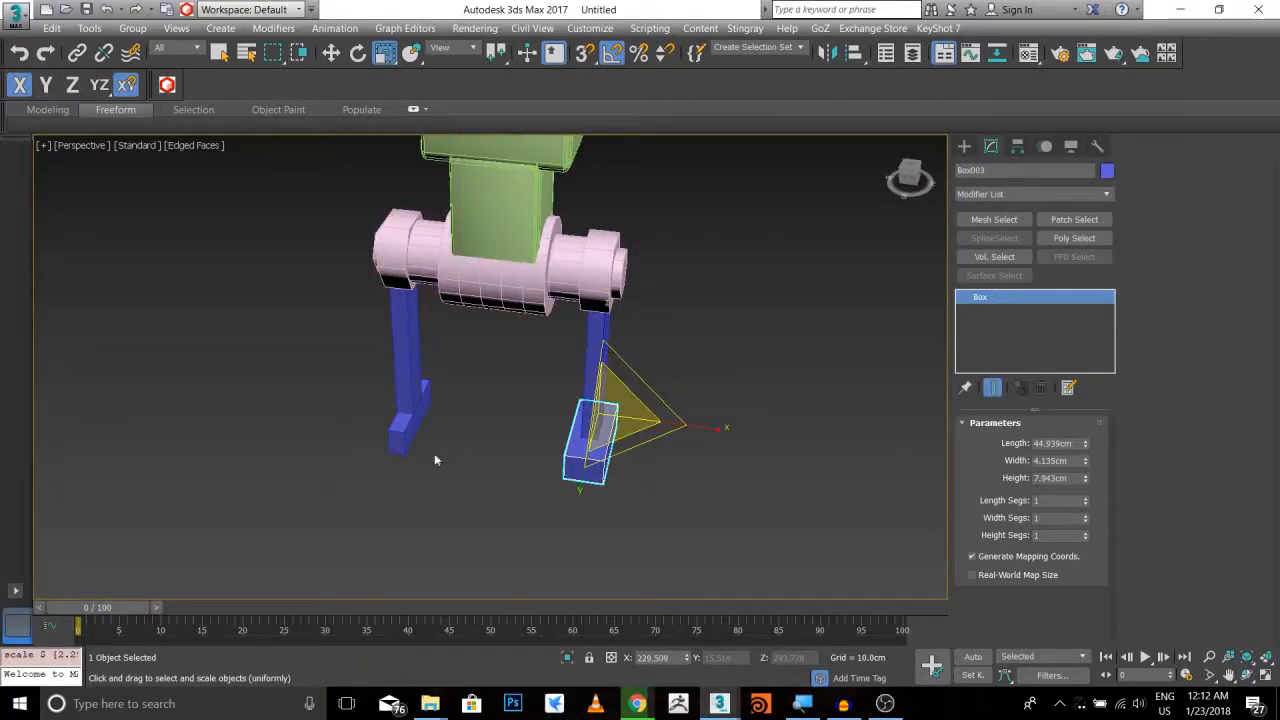
Select the foot under the opposite leg and scale it wider along X to match the first foot
click(394, 438)
drag(501, 418, 567, 415)
key(w)
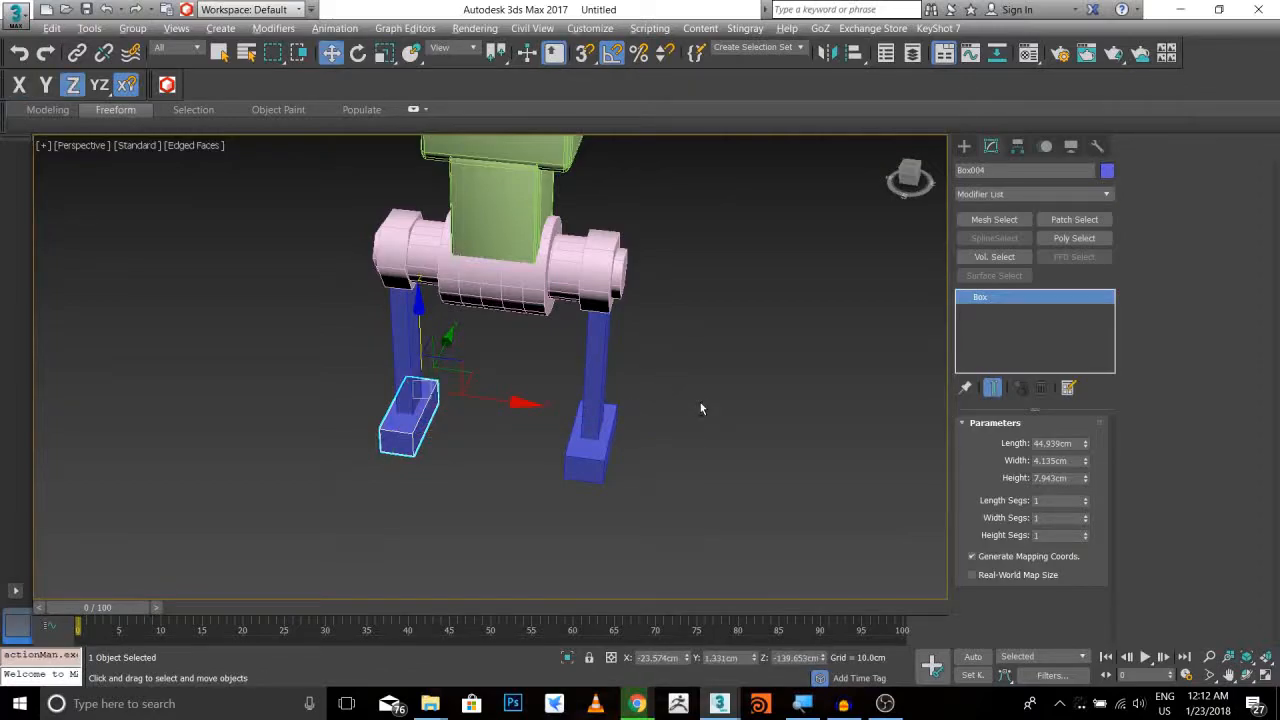
alt+middle_drag(700, 402, 668, 392)
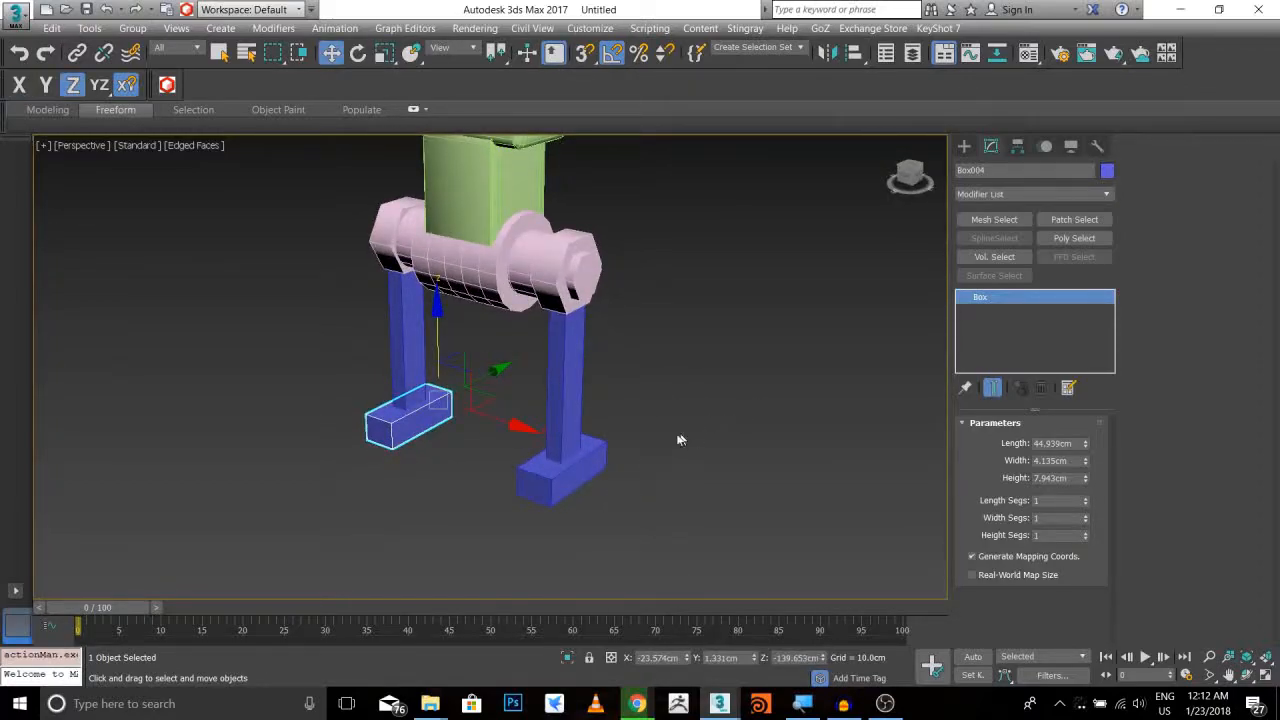
Select both feet and move them together about 4 cm forward along negative Y
ctrl+click(548, 506)
alt+middle_drag(557, 491, 574, 445)
mouse_move(571, 447)
mouse_down()
mouse_move(491, 487)
mouse_move(558, 456)
mouse_up()
click(873, 343)
Select only the foot under the original leg and scale it wider along X
scroll(720, 336, down, 5)
middle_drag(717, 334, 658, 410)
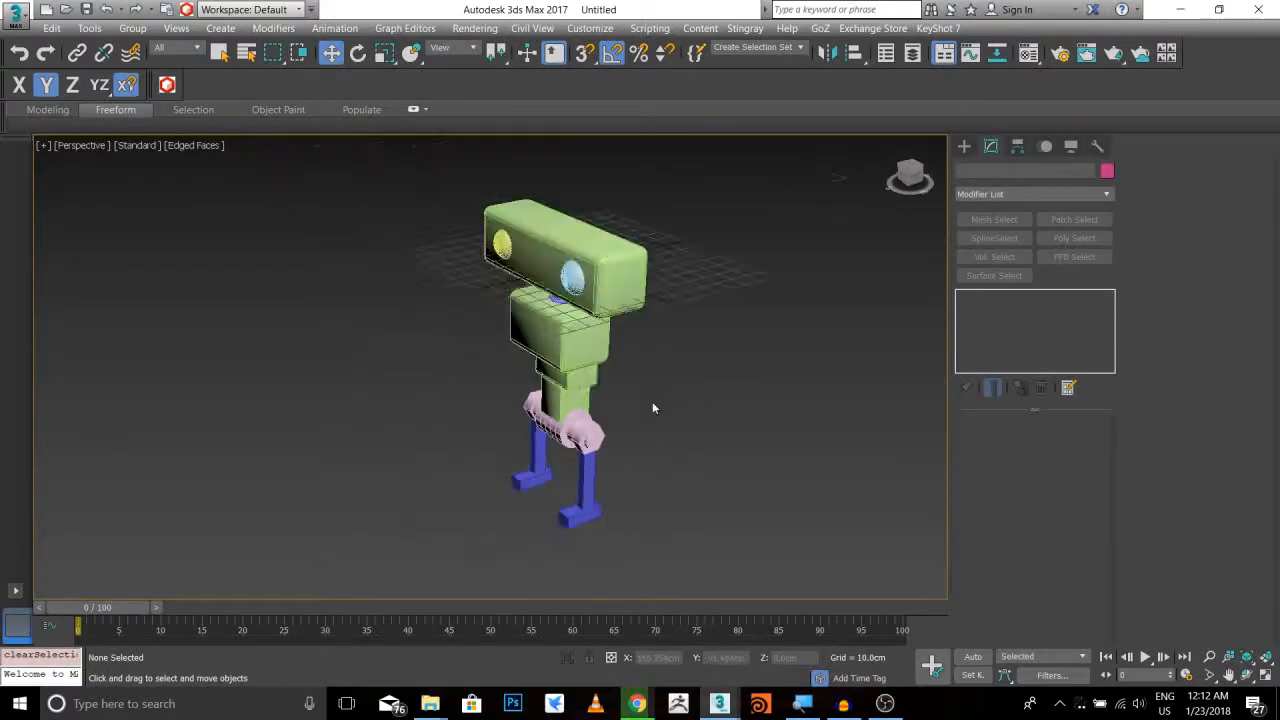
alt+middle_drag(594, 314, 672, 288)
scroll(621, 332, up, 5)
middle_drag(604, 430, 530, 254)
alt+middle_drag(651, 404, 629, 457)
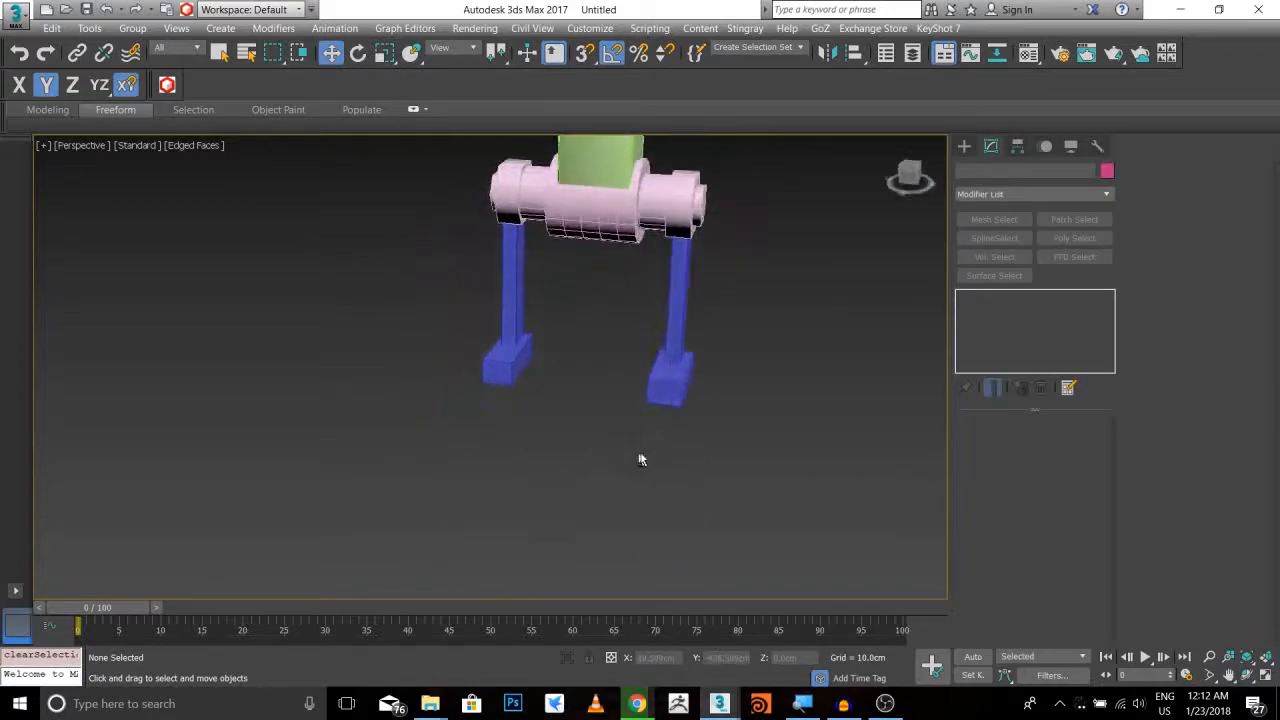
scroll(629, 457, up, 4)
middle_drag(686, 403, 572, 460)
click(514, 417)
scroll(560, 400, up, 5)
scroll(611, 376, down, 4)
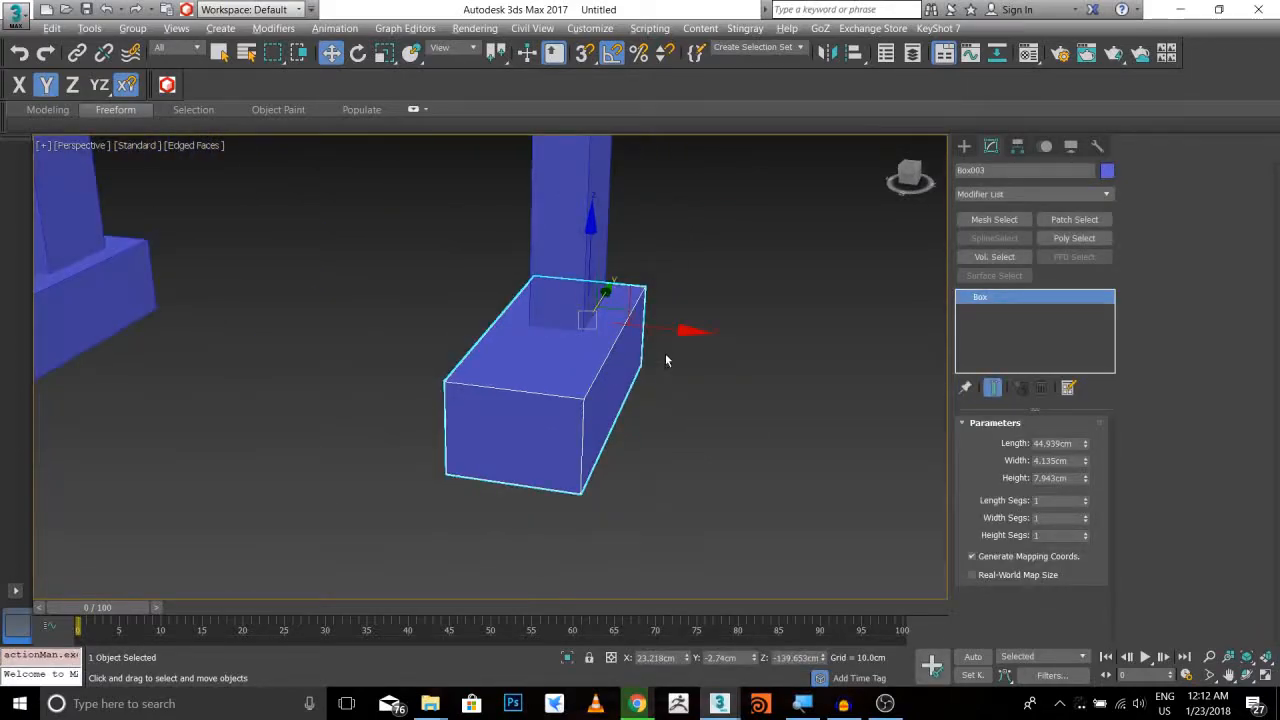
scroll(665, 353, up, 2)
alt+middle_drag(715, 343, 646, 371)
key(r)
drag(367, 346, 306, 348)
Select the foot under the opposite leg and scale it wider along X
scroll(340, 348, down, 5)
middle_drag(193, 386, 381, 363)
click(340, 362)
drag(229, 337, 172, 341)
key(w)
alt+middle_drag(334, 363, 420, 390)
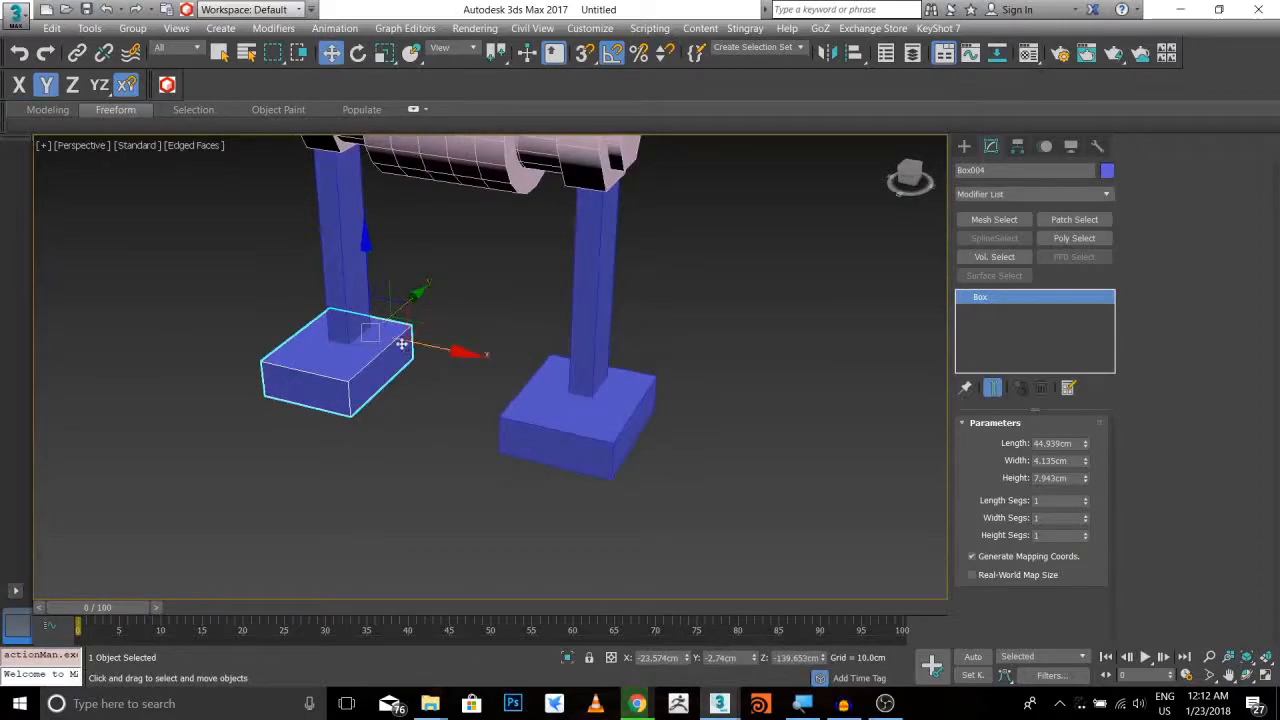
Delete the foot under the opposite leg and replace it with a clone of the remaining foot along negative X
click(345, 393)
key(Delete)
click(523, 417)
alt+middle_drag(523, 417, 544, 416)
shift+drag(678, 401, 403, 402)
key(Return)
Start the Sphere primitive and switch to the Left view, framed on the chest box
scroll(576, 416, down, 4)
mouse_move(651, 328)
middle_down()
mouse_move(645, 341)
mouse_move(694, 355)
middle_up()
alt+middle_drag(694, 355, 616, 400)
alt+middle_drag(616, 400, 611, 344)
scroll(618, 344, up, 3)
click(963, 147)
alt+middle_drag(705, 292, 820, 270)
click(985, 262)
alt+middle_drag(820, 317, 557, 316)
alt+middle_drag(491, 360, 613, 338)
key(l)
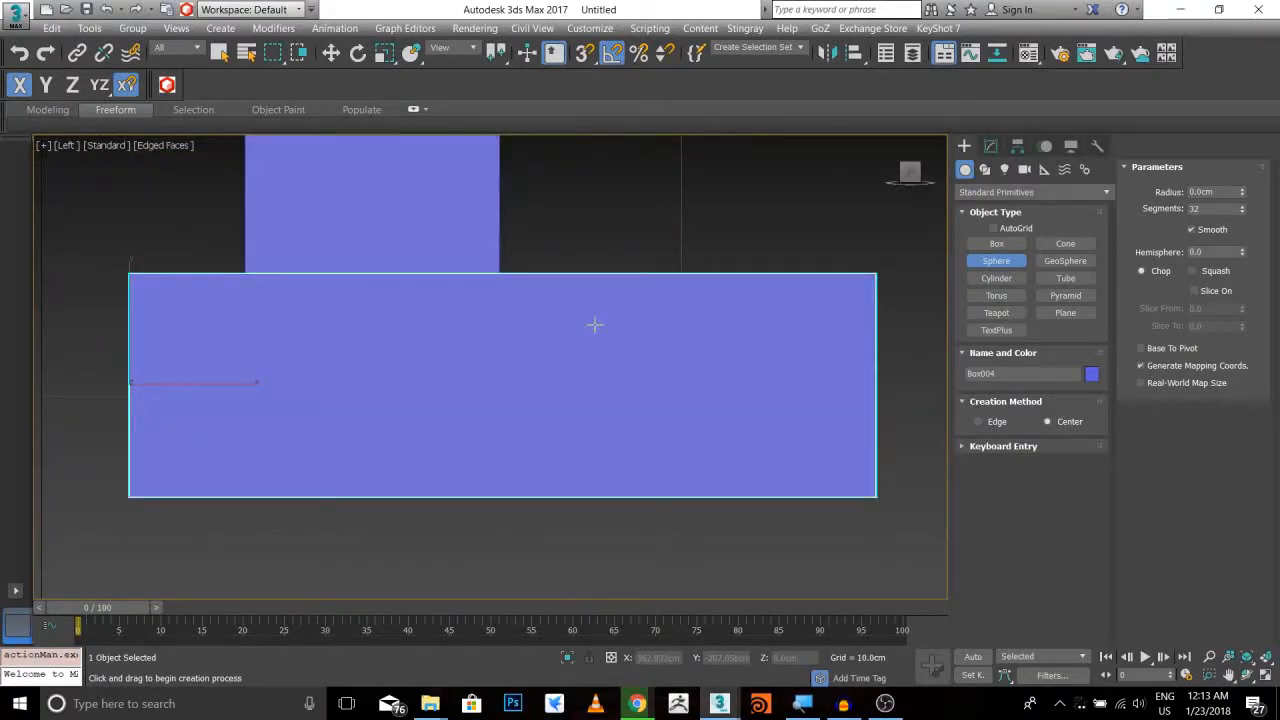
scroll(610, 315, down, 10)
scroll(543, 230, up, 3)
scroll(544, 230, up, 2)
middle_drag(544, 230, 540, 420)
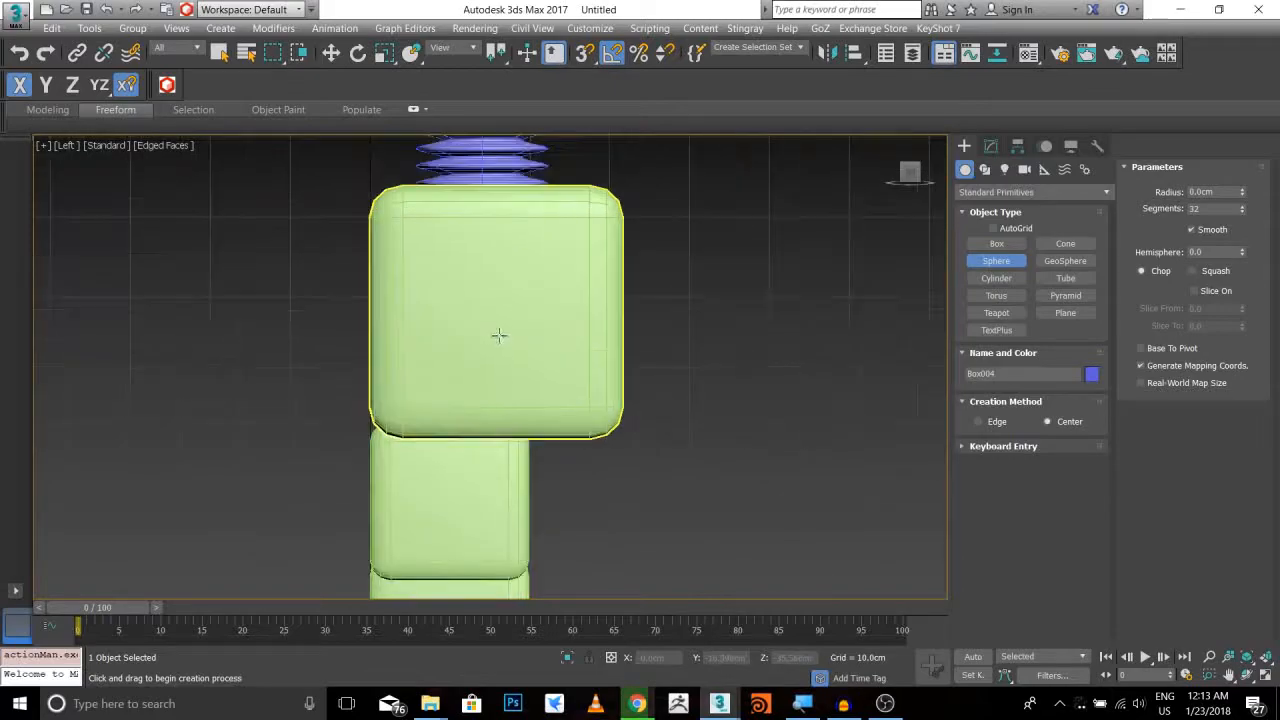
middle_drag(389, 229, 464, 288)
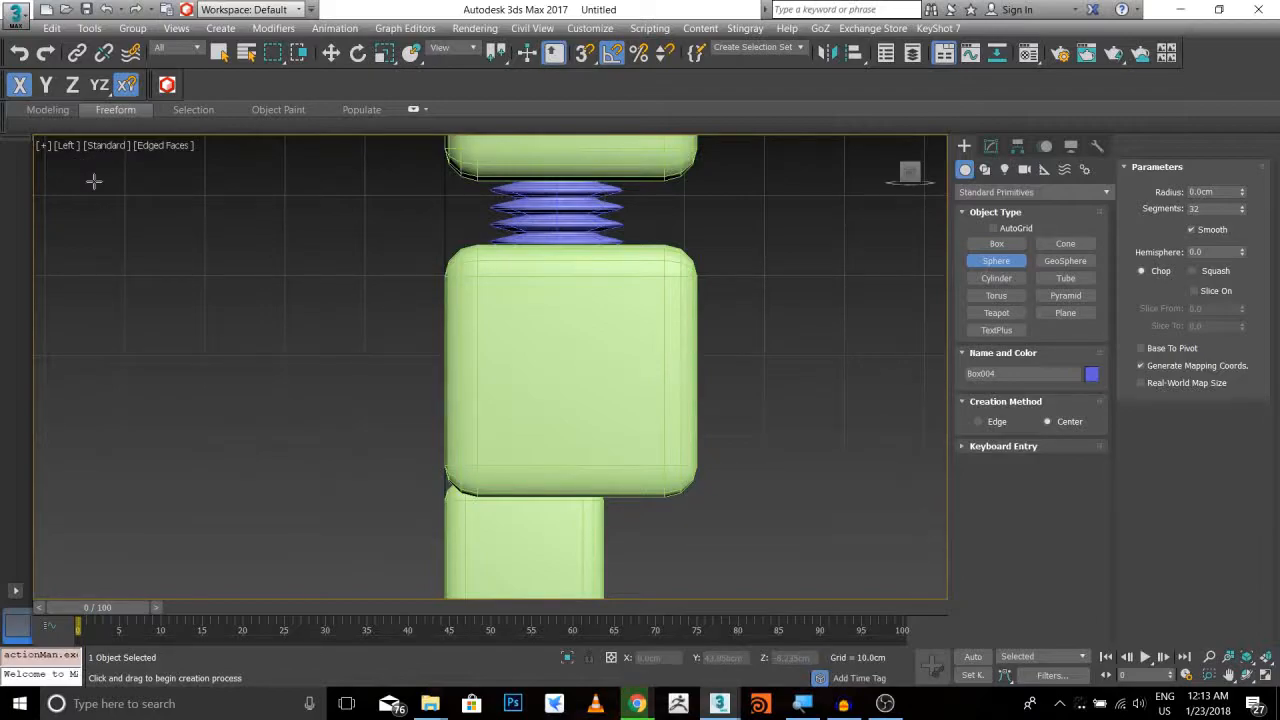
click(66, 145)
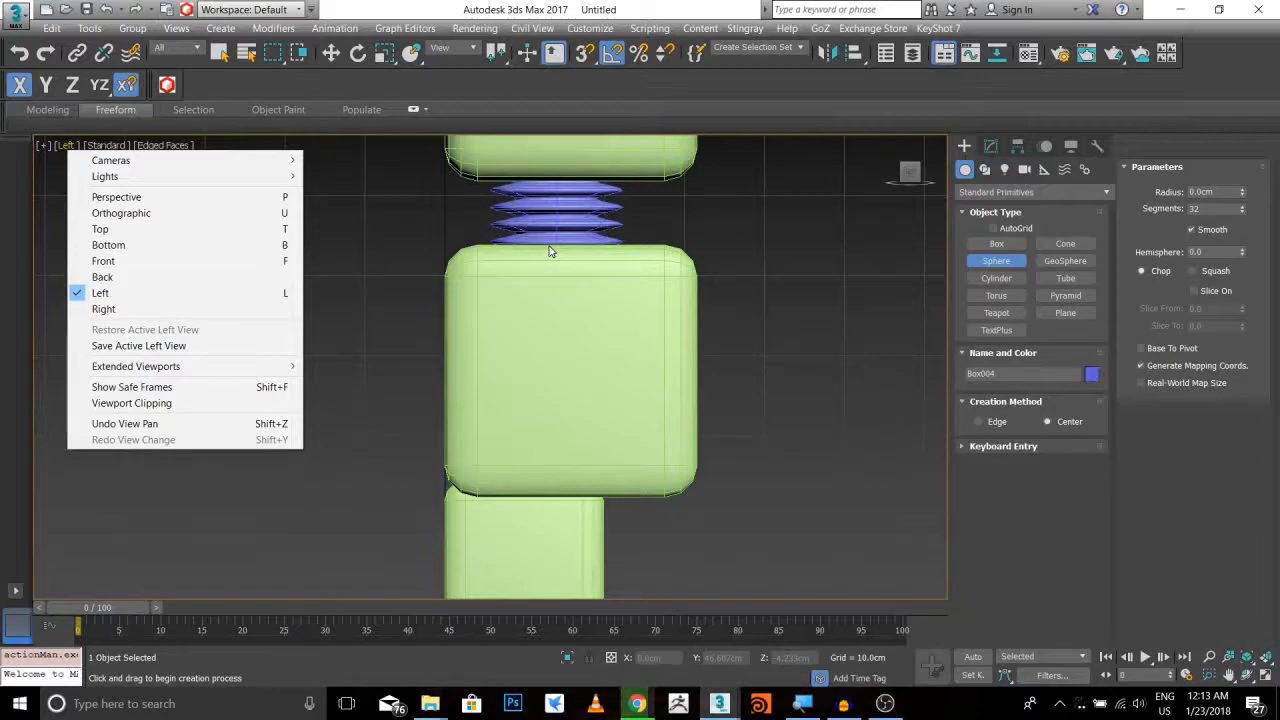
click(578, 348)
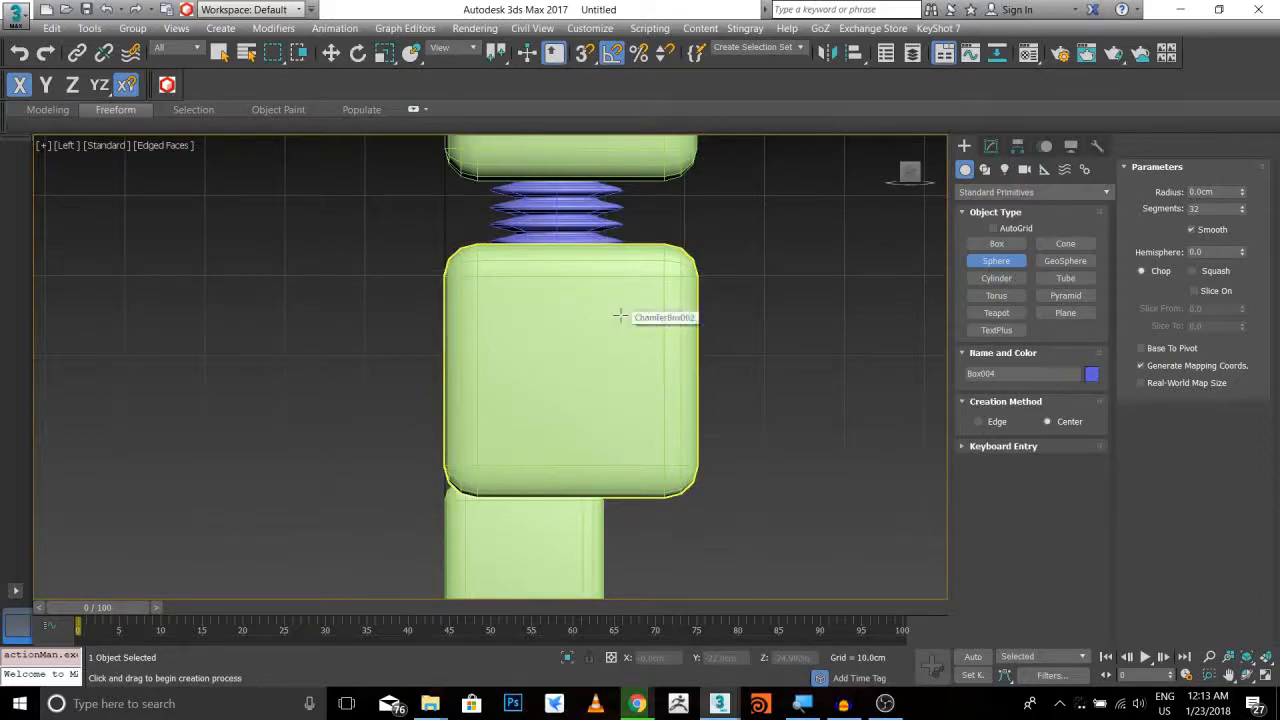
Switch to wireframe display and draw a sphere of about 8.5 cm radius in the upper part of the chest box
key(F3)
scroll(552, 343, down, 2)
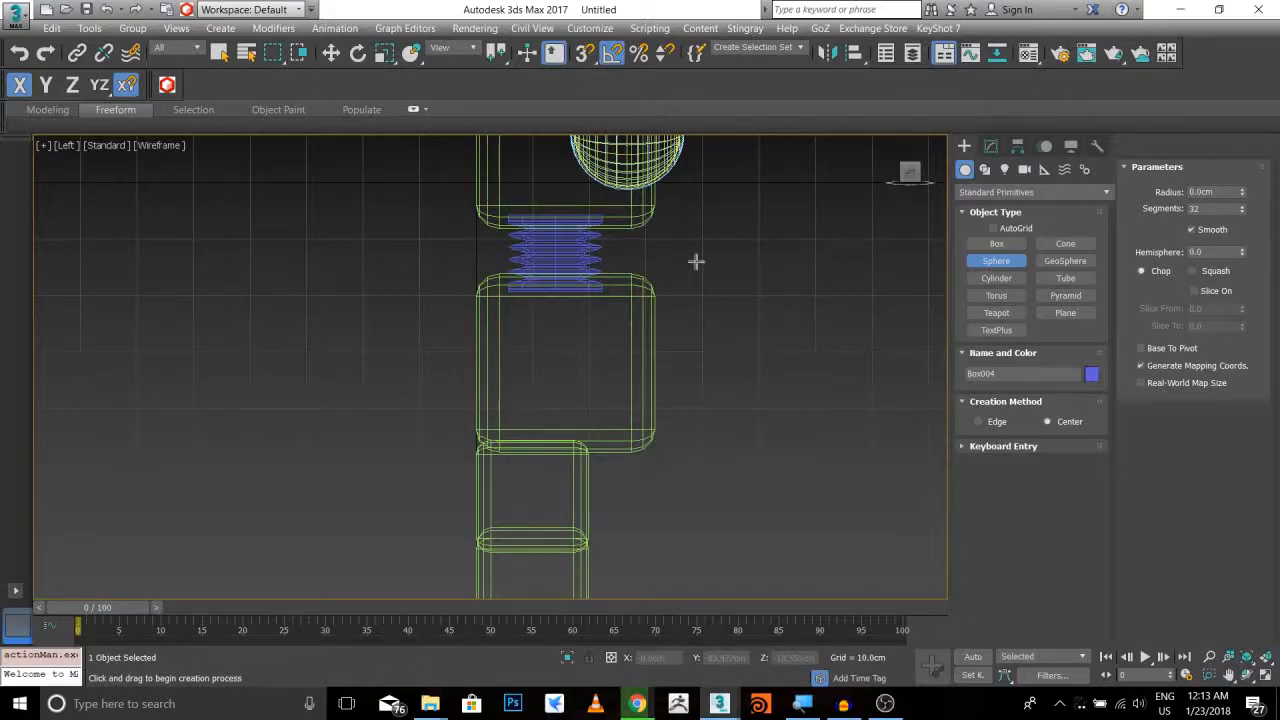
scroll(699, 261, down, 3)
middle_drag(699, 261, 643, 360)
scroll(677, 354, up, 2)
middle_drag(598, 416, 590, 261)
scroll(589, 300, up, 2)
middle_drag(532, 331, 510, 335)
drag(502, 303, 560, 265)
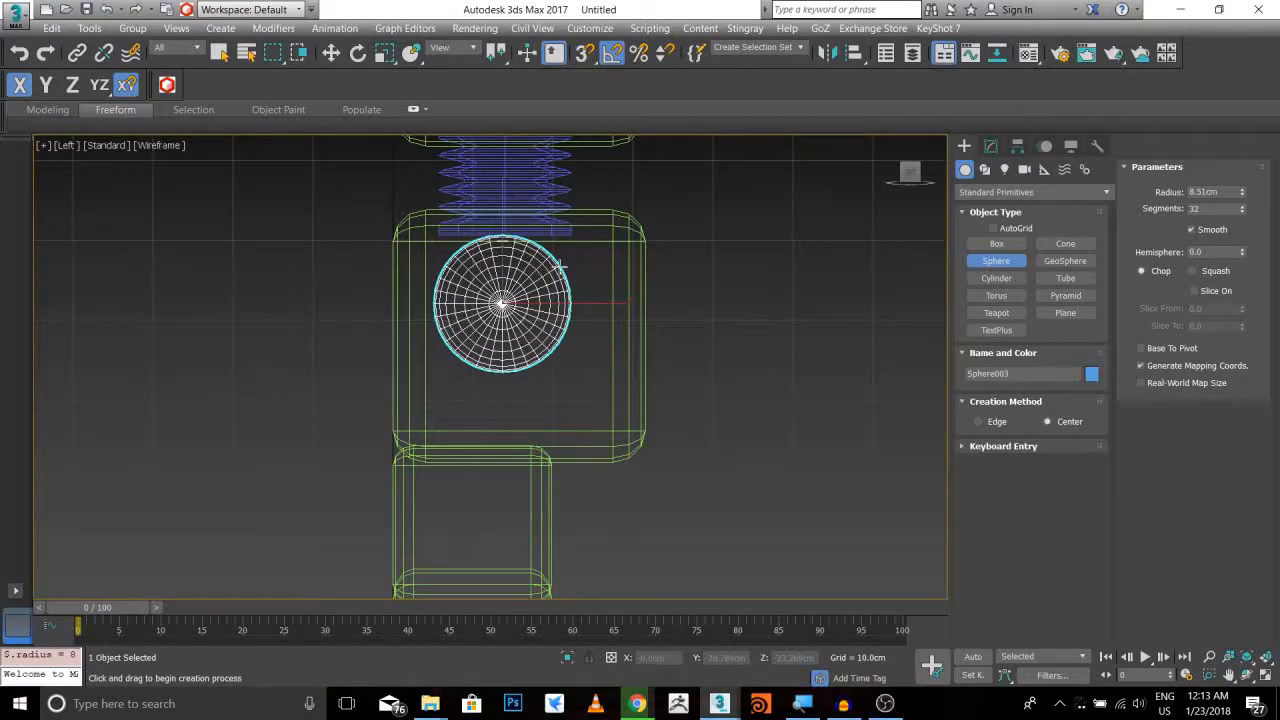
Return to the Perspective view and move the sphere along X to about 34.8 cm, just outside the chest box
key(w)
scroll(778, 302, down, 4)
alt+middle_drag(778, 302, 557, 311)
key(p)
key(z)
scroll(669, 311, down, 8)
scroll(557, 311, up, 4)
drag(462, 336, 655, 336)
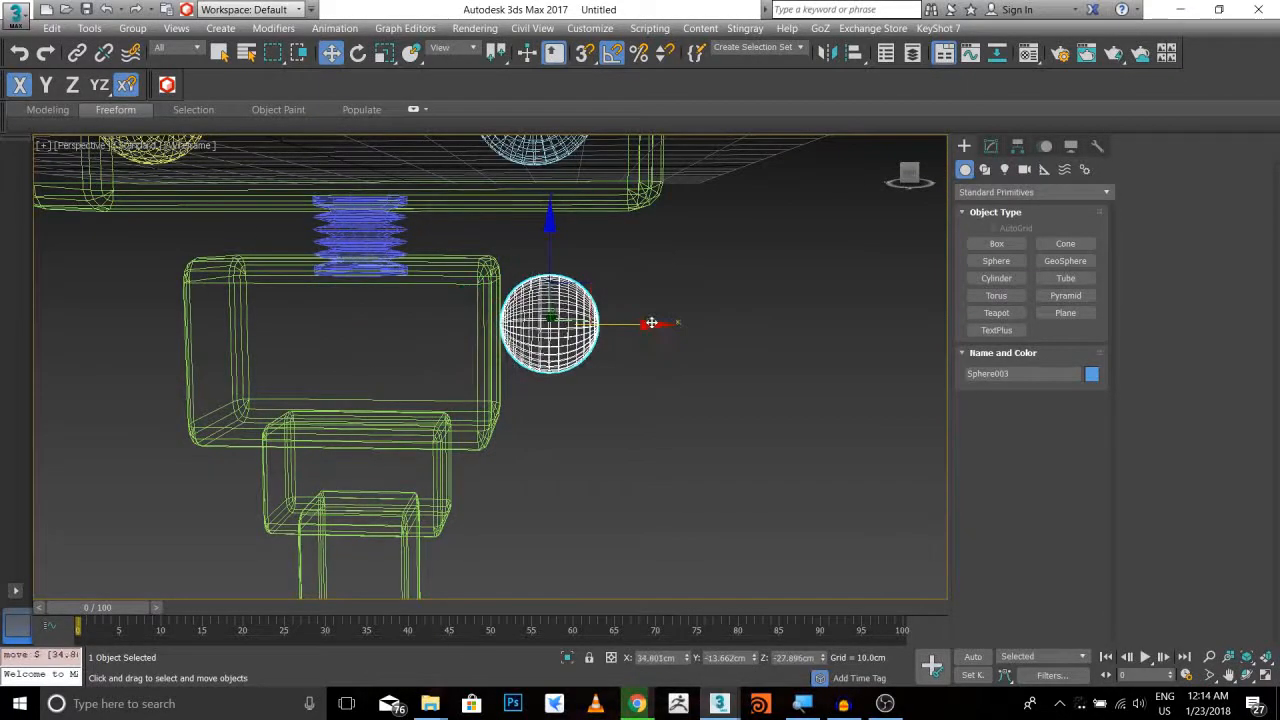
Set the sphere's segments to 20 and turn on slicing with Slice From at 229
click(989, 148)
middle_drag(889, 248, 860, 196)
scroll(860, 195, up, 3)
middle_drag(460, 345, 775, 267)
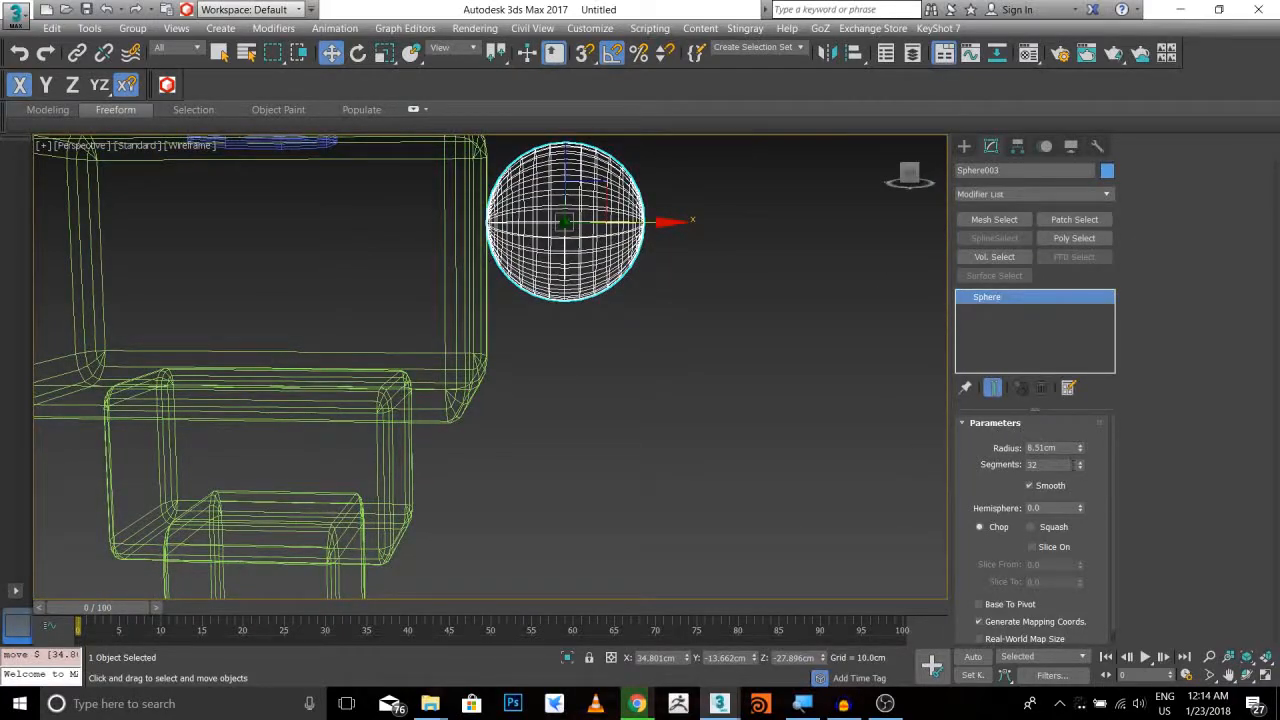
drag(1084, 469, 1078, 476)
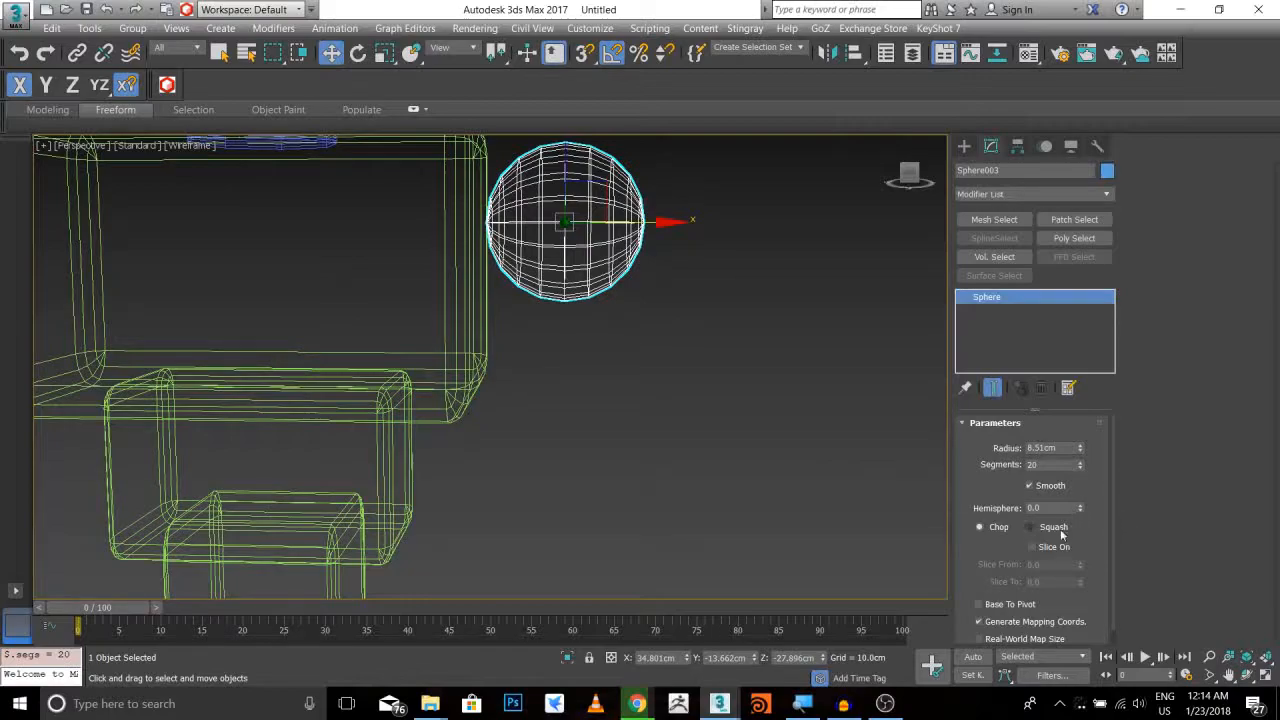
click(1032, 547)
drag(1080, 568, 1078, 270)
Rotate the sliced sphere so its open side faces outward and down, and restore shaded display
alt+middle_drag(645, 318, 493, 257)
key(e)
drag(465, 220, 412, 277)
mouse_move(412, 277)
alt+middle_down()
mouse_move(828, 273)
mouse_move(800, 262)
mouse_move(711, 334)
mouse_move(757, 314)
mouse_move(643, 314)
alt+middle_up()
key(F3)
drag(643, 314, 578, 321)
drag(639, 256, 600, 230)
Move the sliced sphere onto the chest box's upper corner, at about X 29.9 cm and Z -18 cm, as a shoulder
key(w)
middle_drag(617, 306, 652, 343)
drag(646, 321, 594, 238)
alt+middle_drag(594, 238, 688, 325)
drag(689, 315, 695, 314)
alt+middle_drag(637, 331, 648, 327)
middle_drag(648, 327, 722, 341)
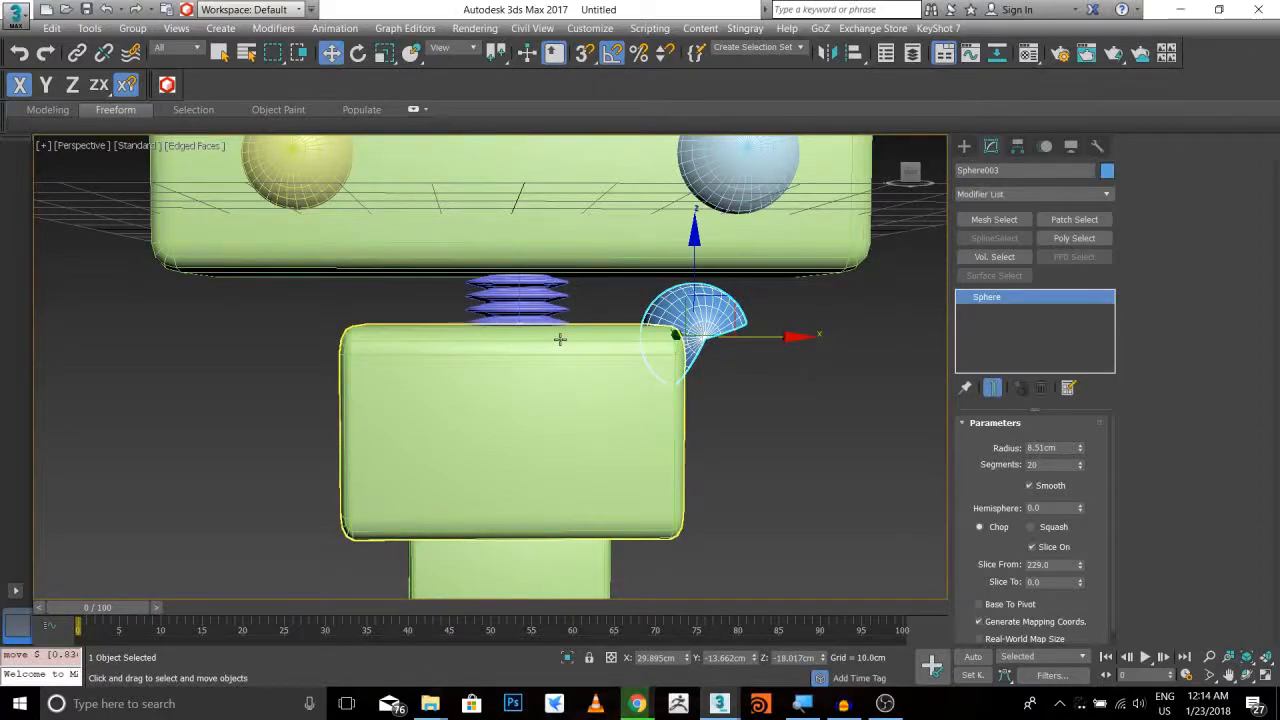
Draw a thin cylinder about 2 cm in radius and 25.7 cm high beside the robot's feet
scroll(563, 340, down, 2)
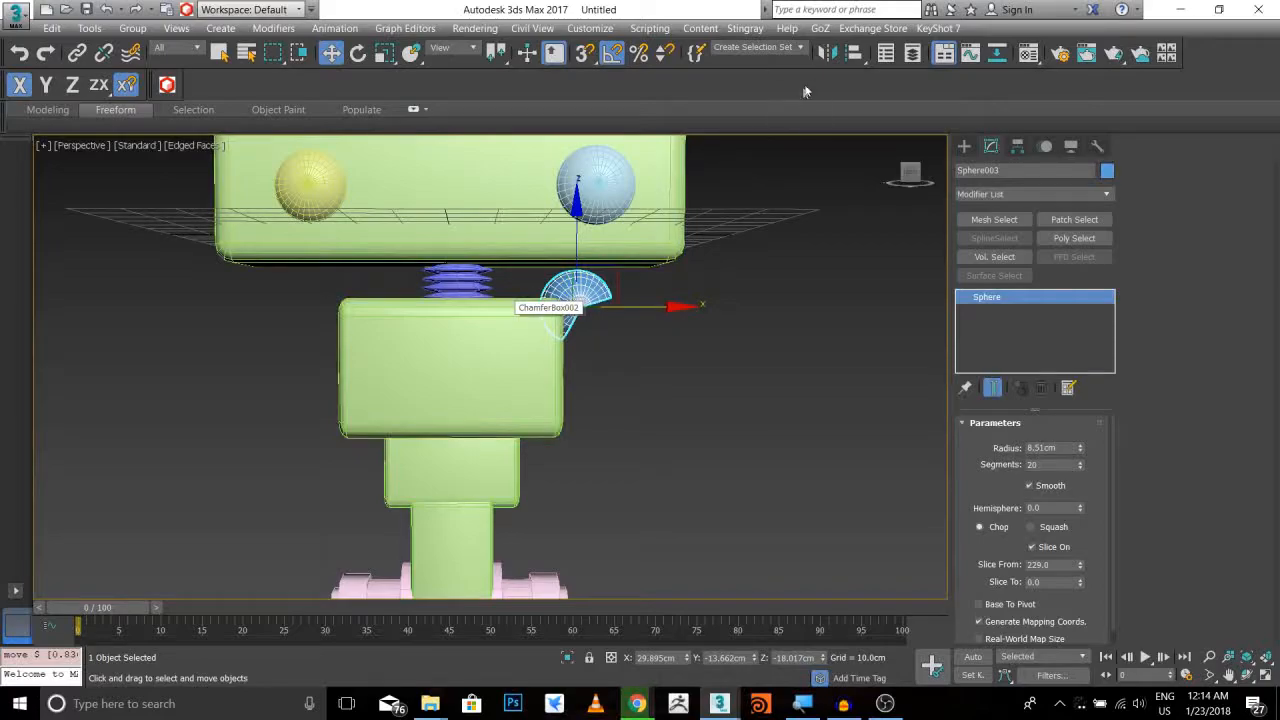
middle_drag(742, 312, 682, 266)
scroll(680, 301, down, 5)
scroll(682, 266, up, 1)
scroll(556, 256, up, 5)
middle_drag(556, 256, 538, 279)
scroll(600, 290, down, 1)
click(964, 146)
scroll(883, 311, up, 2)
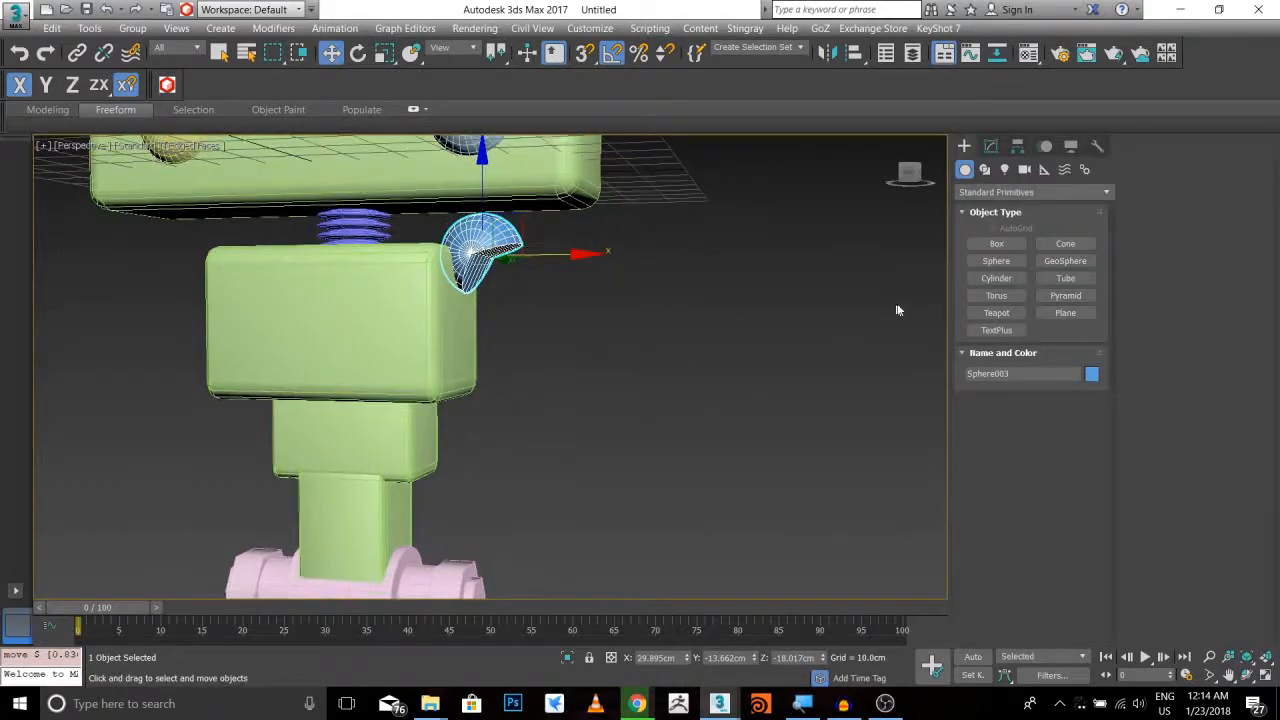
middle_drag(749, 371, 509, 409)
scroll(607, 220, down, 3)
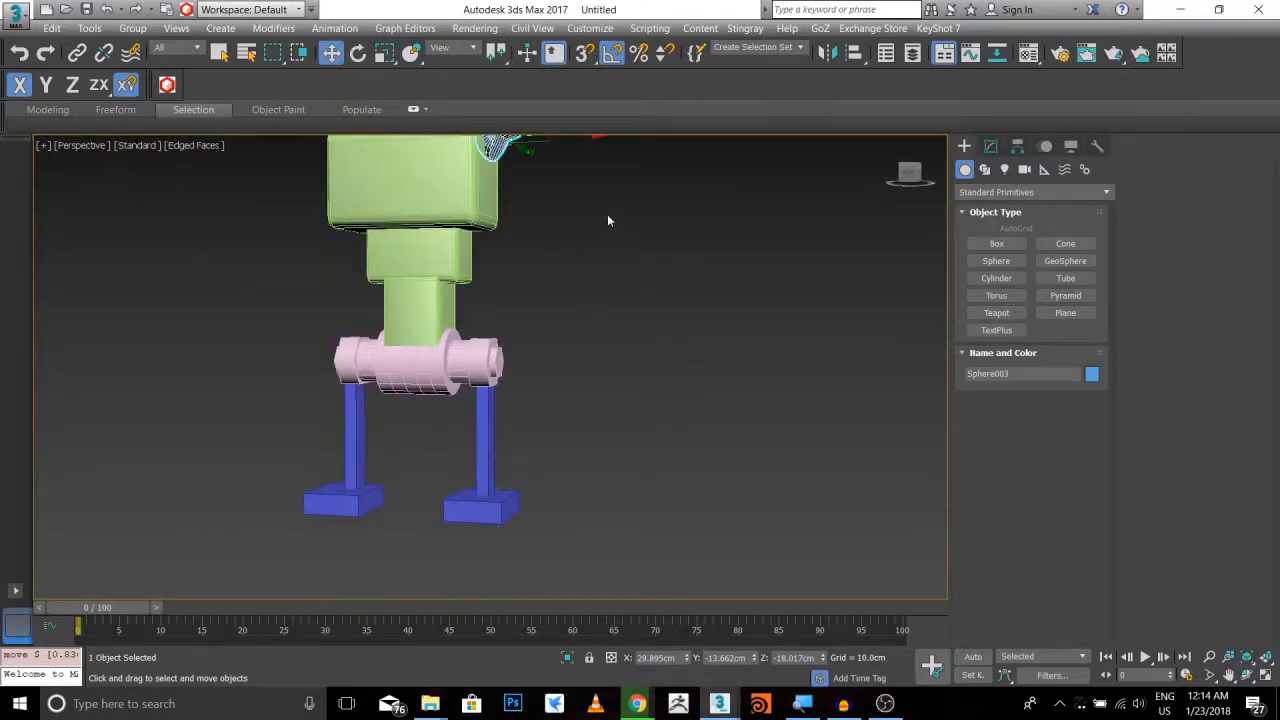
middle_drag(607, 220, 579, 367)
scroll(530, 400, up, 3)
scroll(520, 380, down, 4)
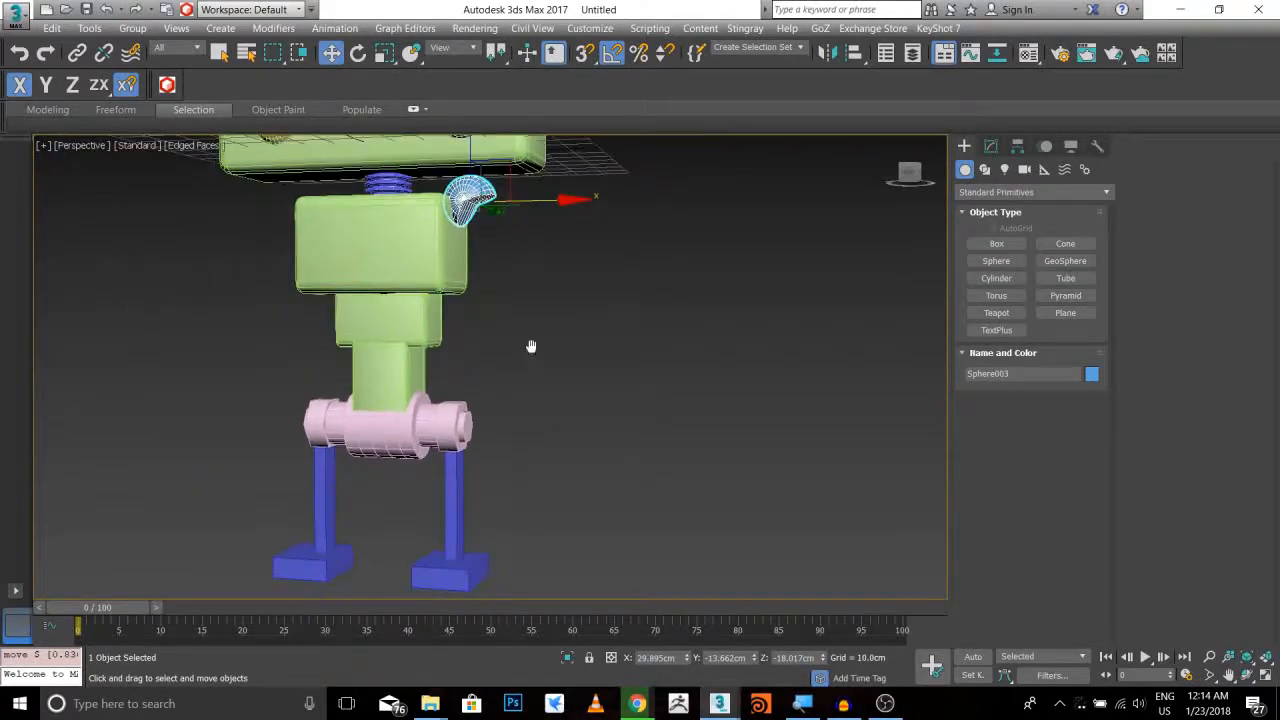
scroll(600, 430, up, 2)
click(996, 279)
scroll(500, 320, down, 4)
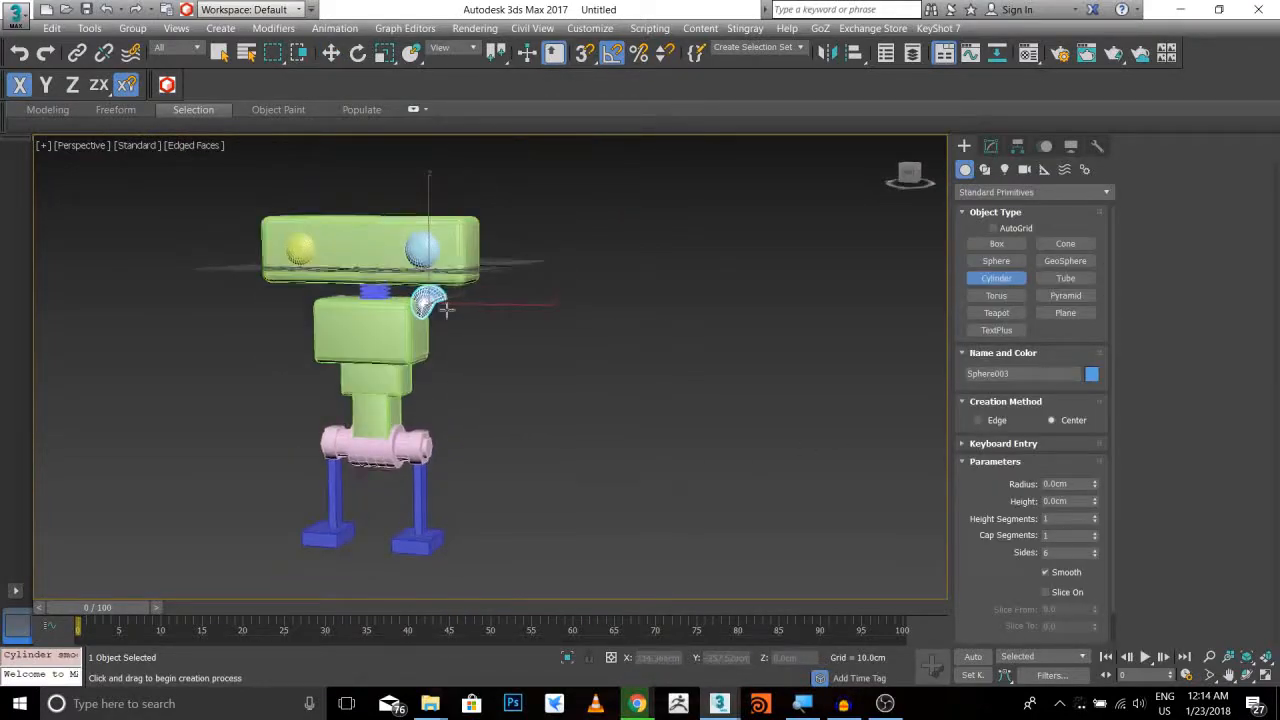
alt+middle_drag(429, 297, 443, 400)
drag(489, 494, 497, 494)
click(505, 400)
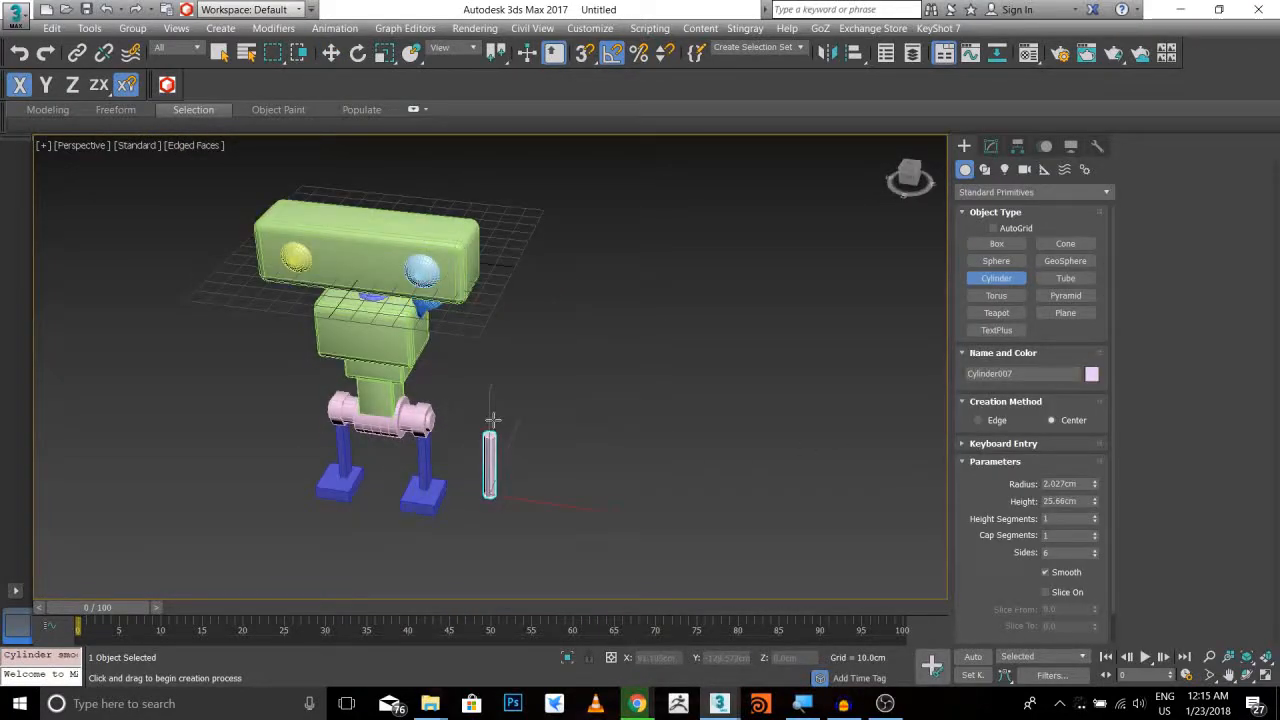
Move the cylinder up and back beside the robot, to about X 62.6, Y 11.4 and Z -32.6 cm
key(w)
alt+middle_drag(516, 336, 538, 446)
drag(538, 446, 437, 372)
alt+middle_drag(437, 372, 342, 380)
key(z)
scroll(565, 420, down, 5)
scroll(565, 405, down, 6)
middle_drag(697, 424, 586, 339)
scroll(586, 339, up, 3)
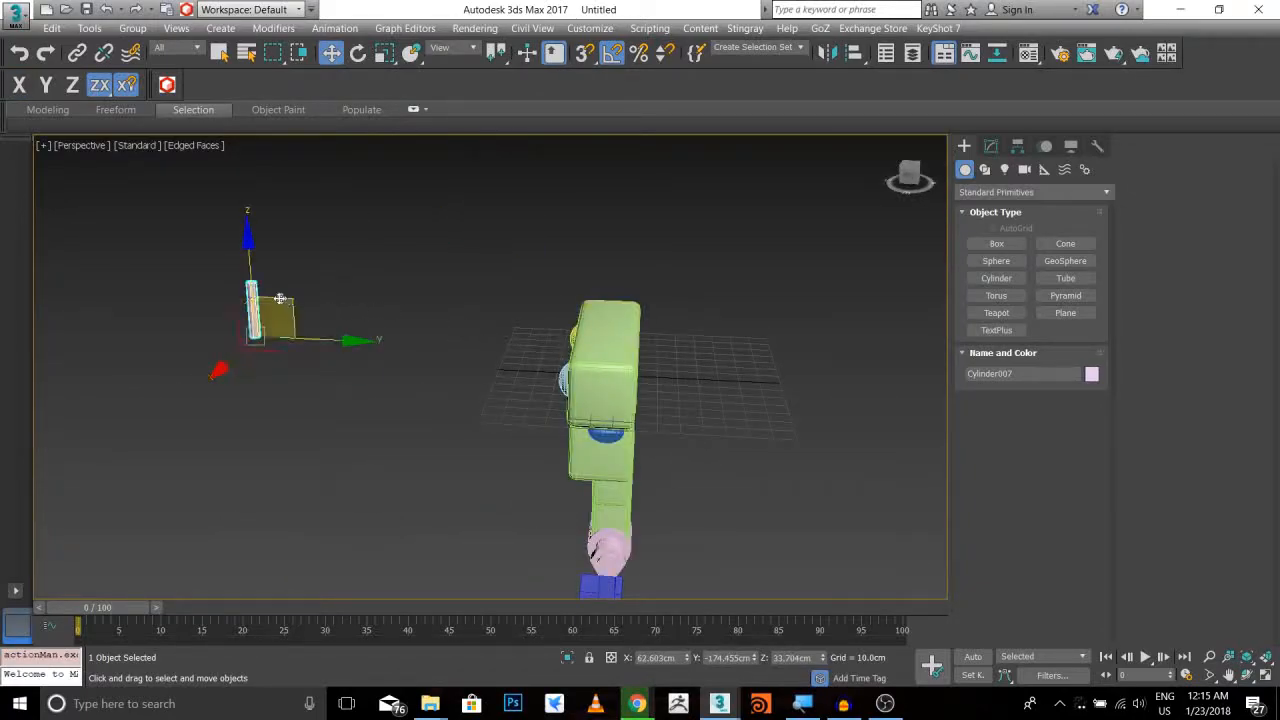
drag(287, 302, 690, 450)
alt+middle_drag(690, 450, 620, 445)
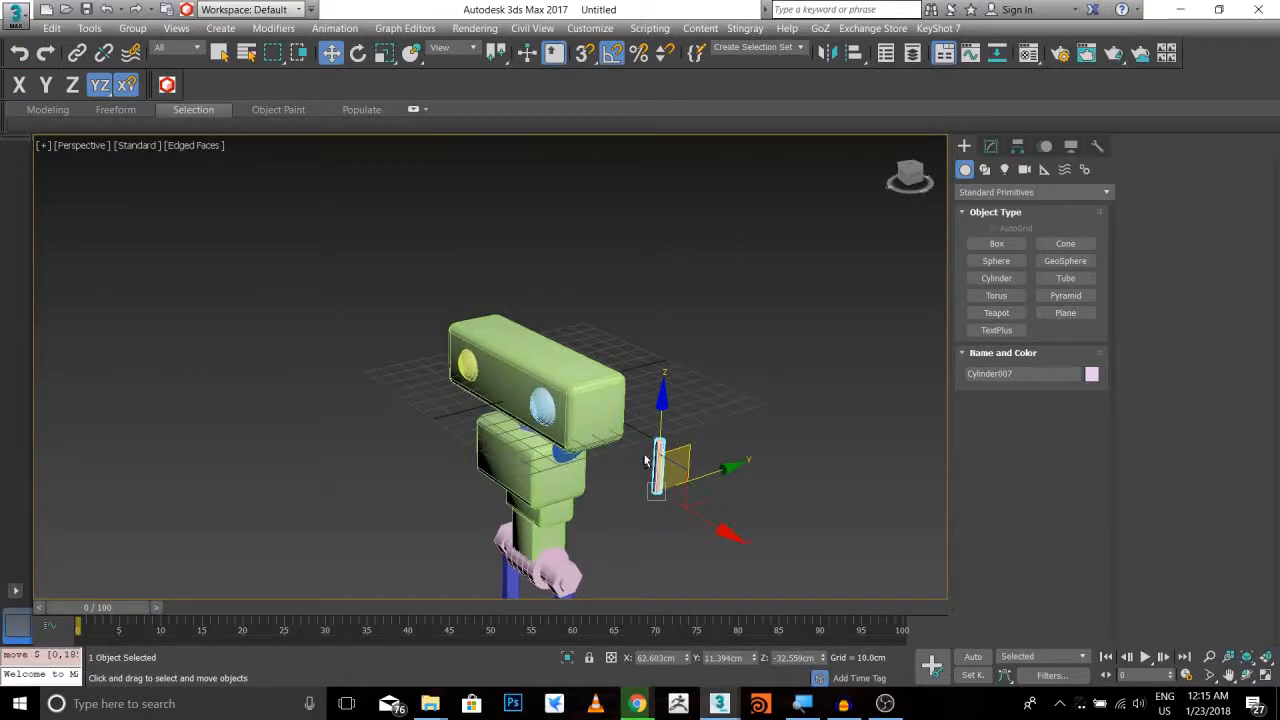
Try to position the cylinder's base by hand inside the sliced shoulder sphere
key(z)
scroll(620, 447, down, 5)
middle_drag(608, 370, 688, 312)
mouse_move(710, 381)
middle_down()
mouse_move(640, 401)
mouse_move(720, 404)
middle_up()
drag(738, 397, 614, 373)
alt+middle_drag(645, 364, 620, 334)
drag(572, 377, 417, 286)
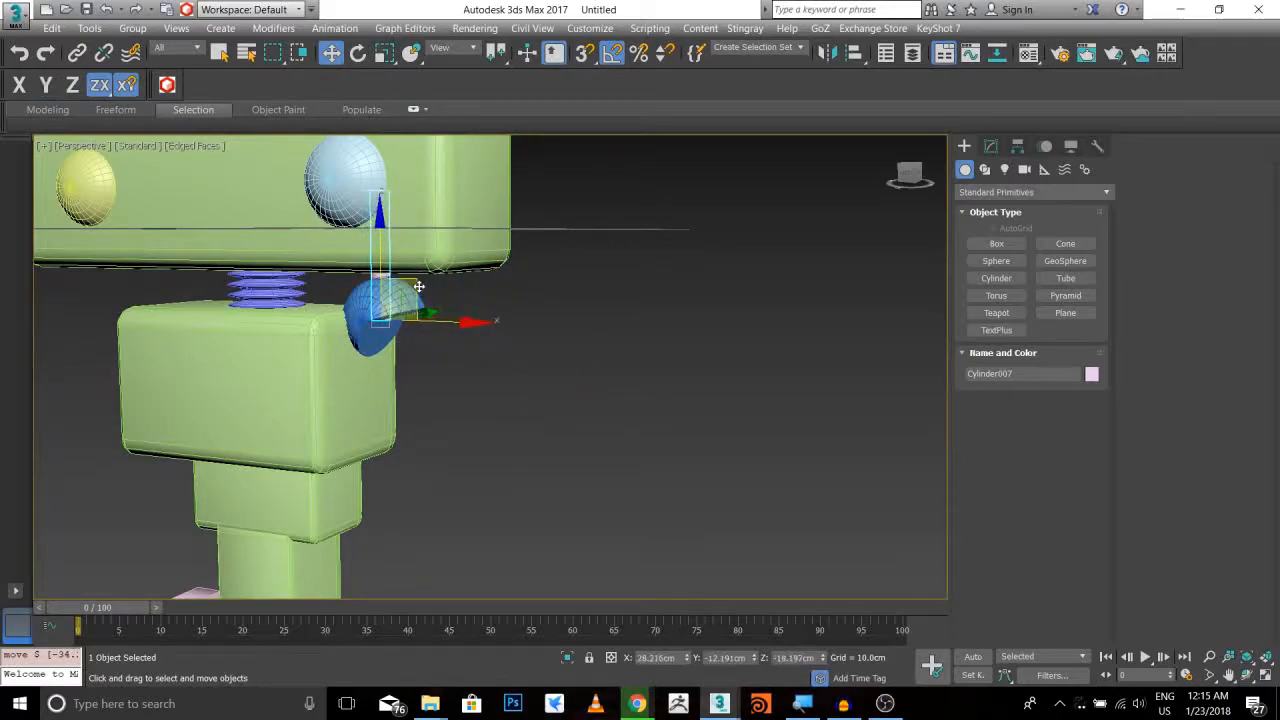
Move the cylinder away from the shoulder along X to about 109.7 cm
alt+middle_drag(432, 287, 519, 311)
drag(462, 317, 782, 336)
alt+middle_drag(782, 336, 840, 197)
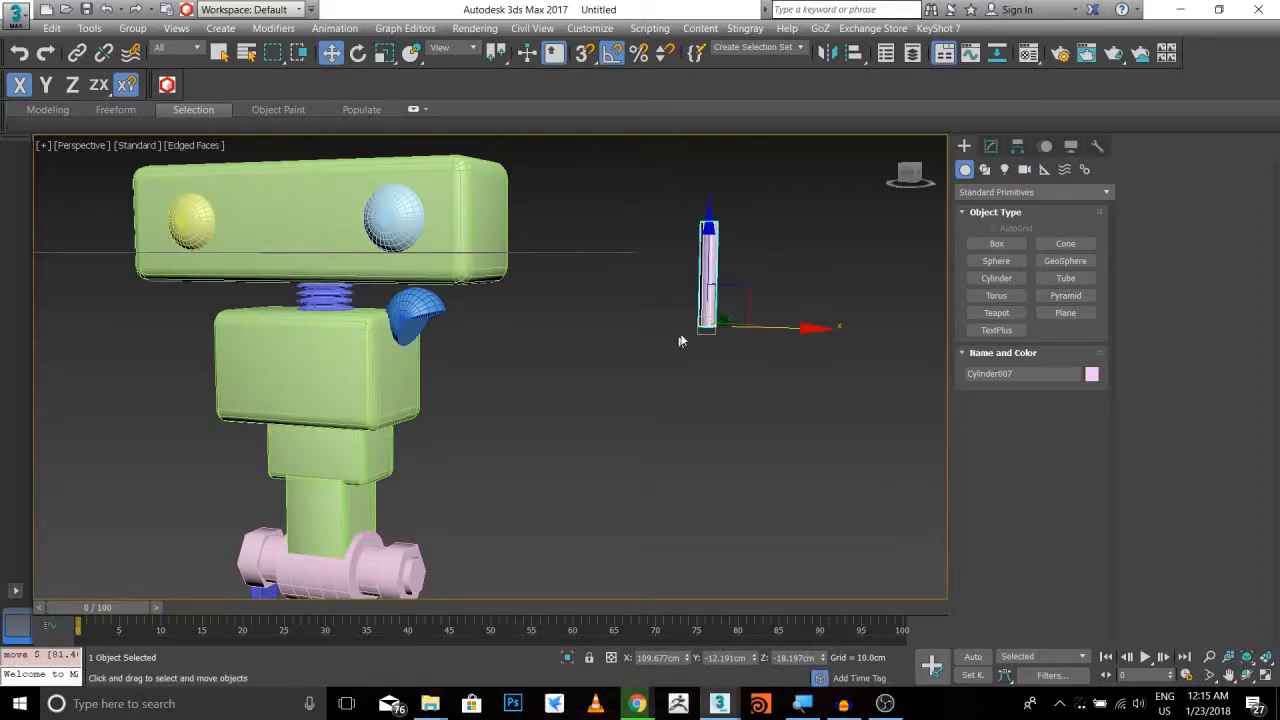
Align the cylinder to the shoulder sphere in X, Y and Z position, pivot point to pivot point
click(855, 53)
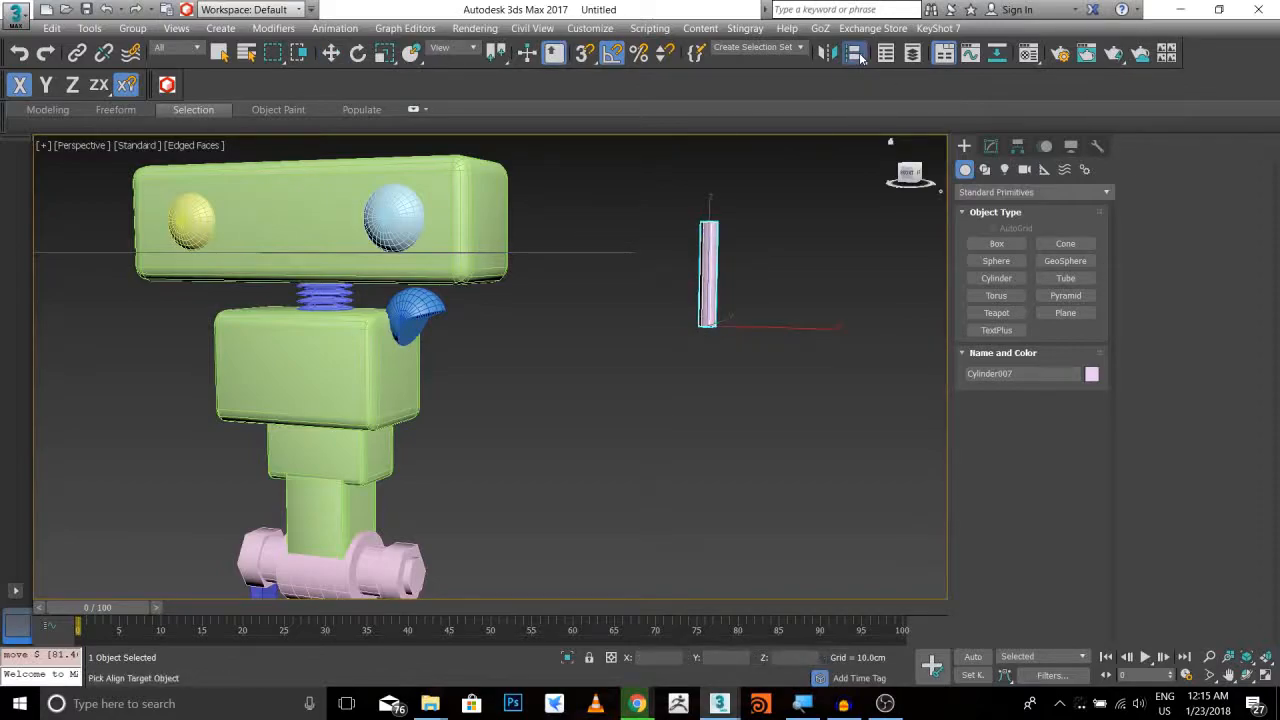
click(708, 275)
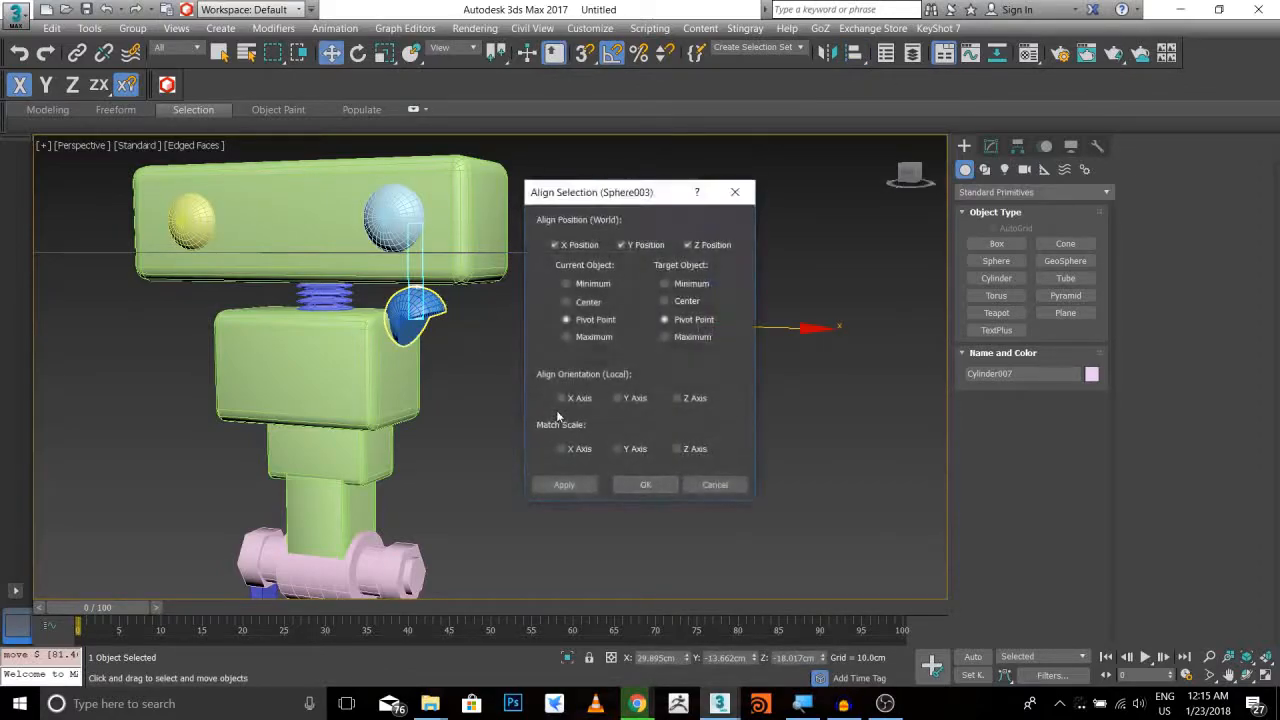
click(564, 484)
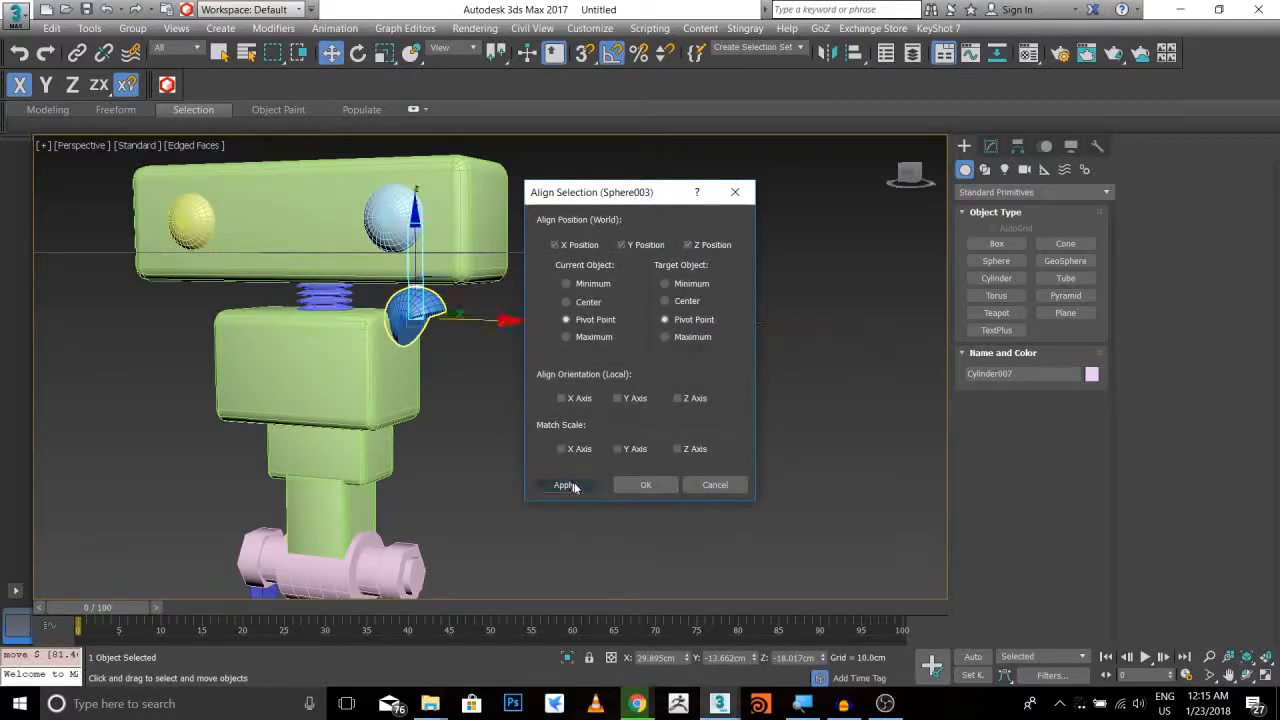
click(642, 485)
Rotate the cylinder 140 degrees about Y so it points down and outward from the shoulder
scroll(533, 350, up, 2)
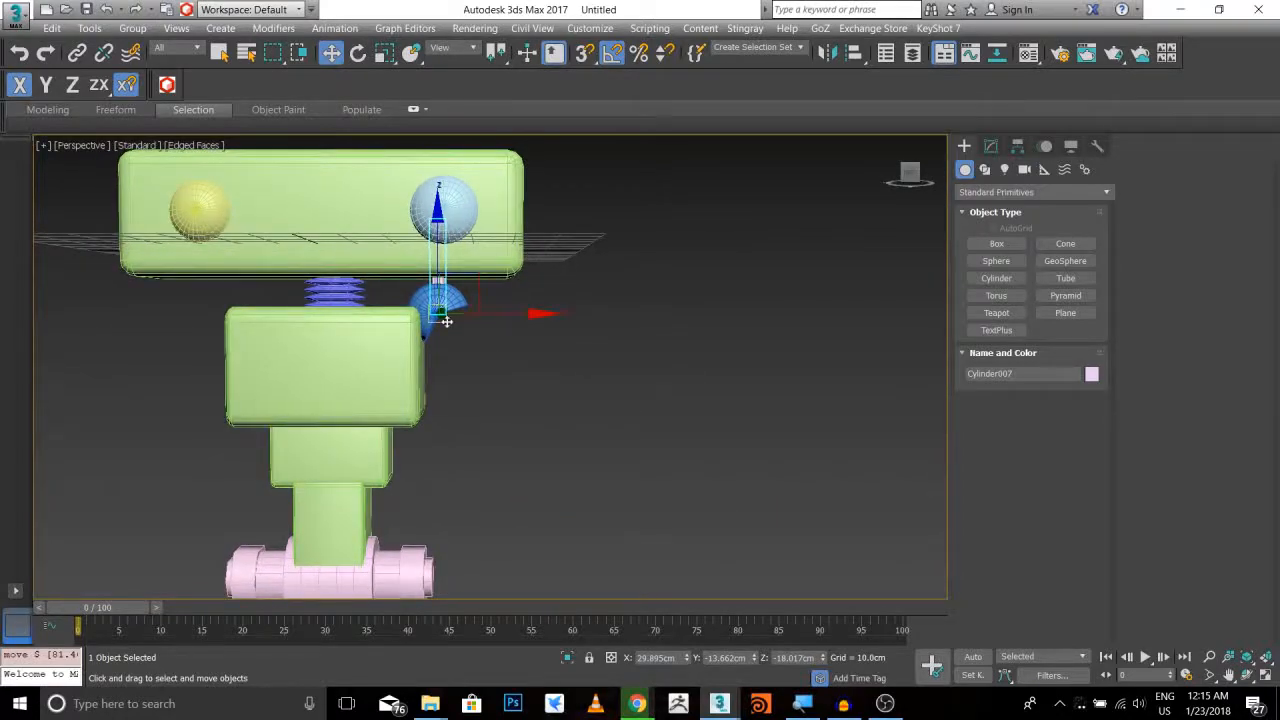
scroll(443, 314, up, 3)
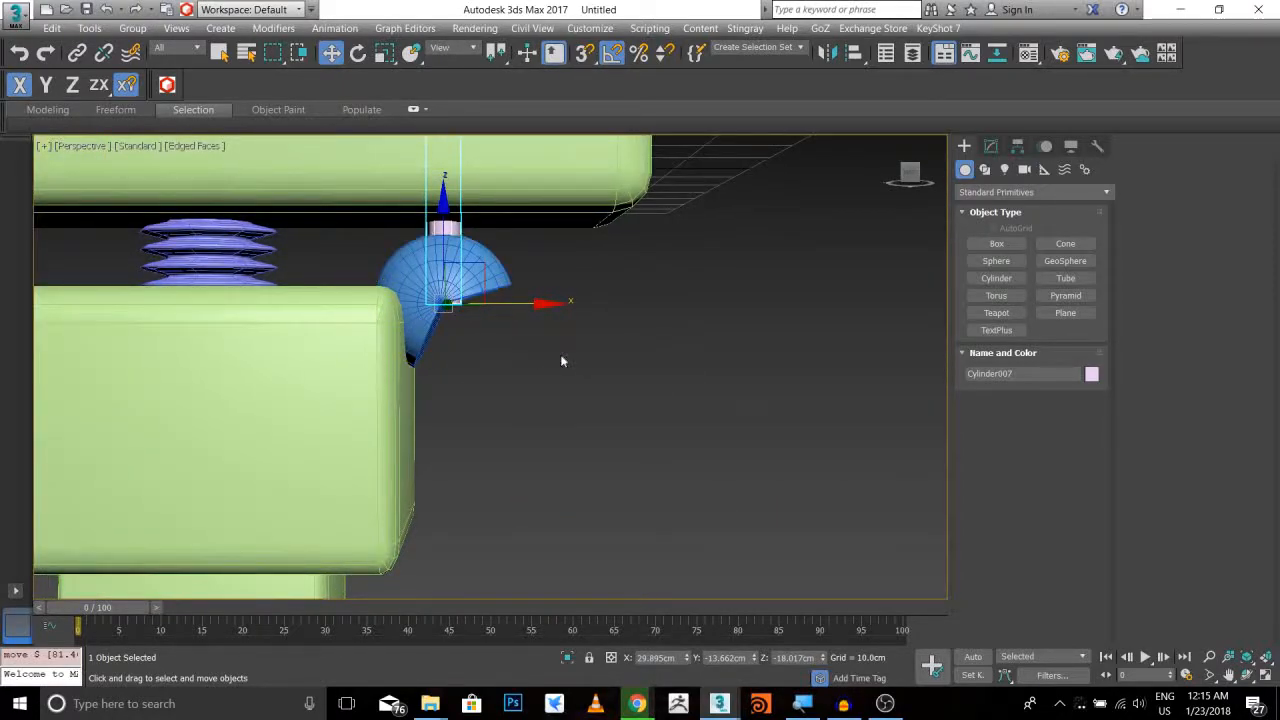
middle_drag(562, 360, 502, 378)
key(e)
drag(442, 252, 514, 297)
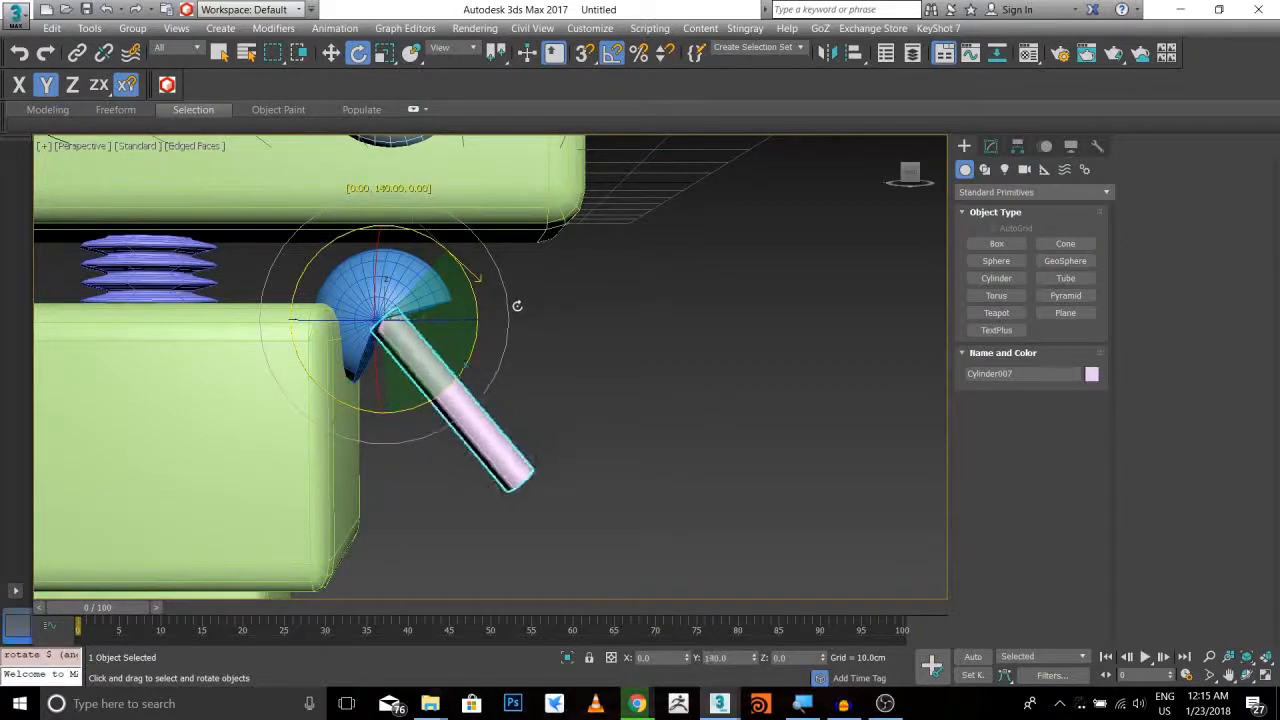
key(w)
middle_drag(606, 383, 586, 350)
Set the arm cylinder's radius to about 2.57 cm and its number of sides to 12
click(989, 148)
middle_drag(826, 345, 800, 278)
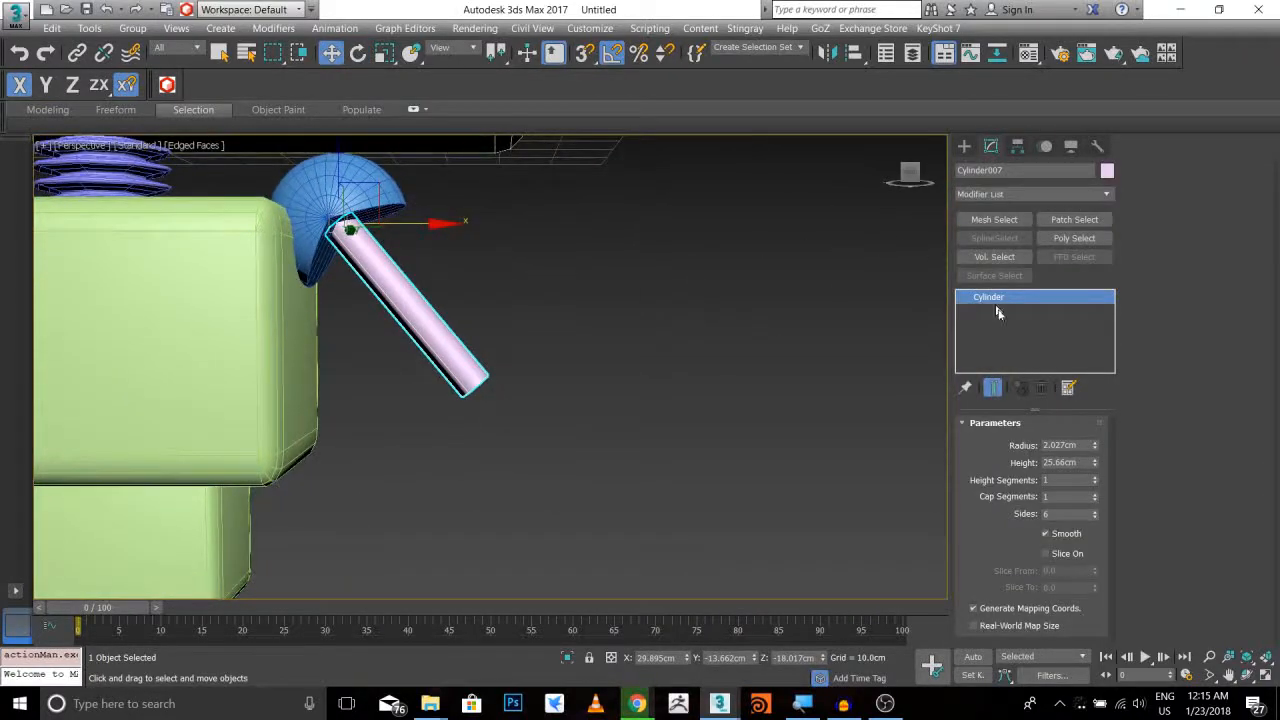
drag(1093, 447, 1093, 432)
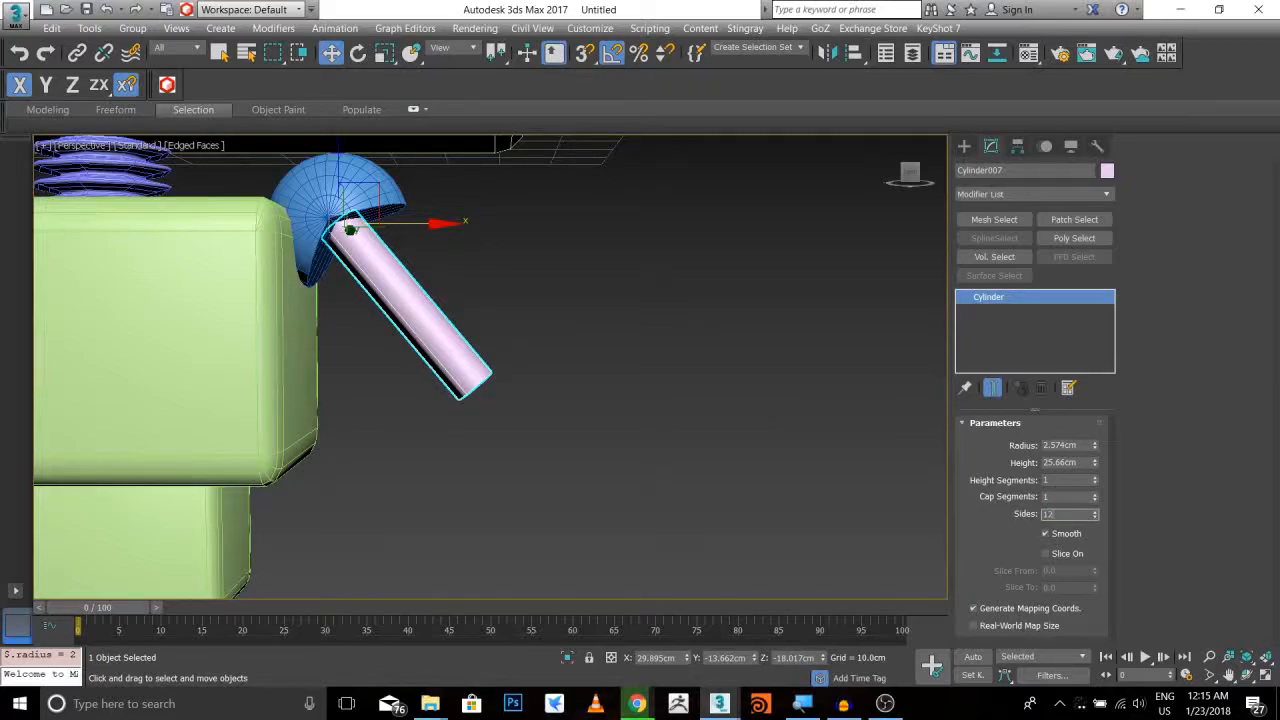
text(12)
key(Return)
scroll(432, 354, down, 5)
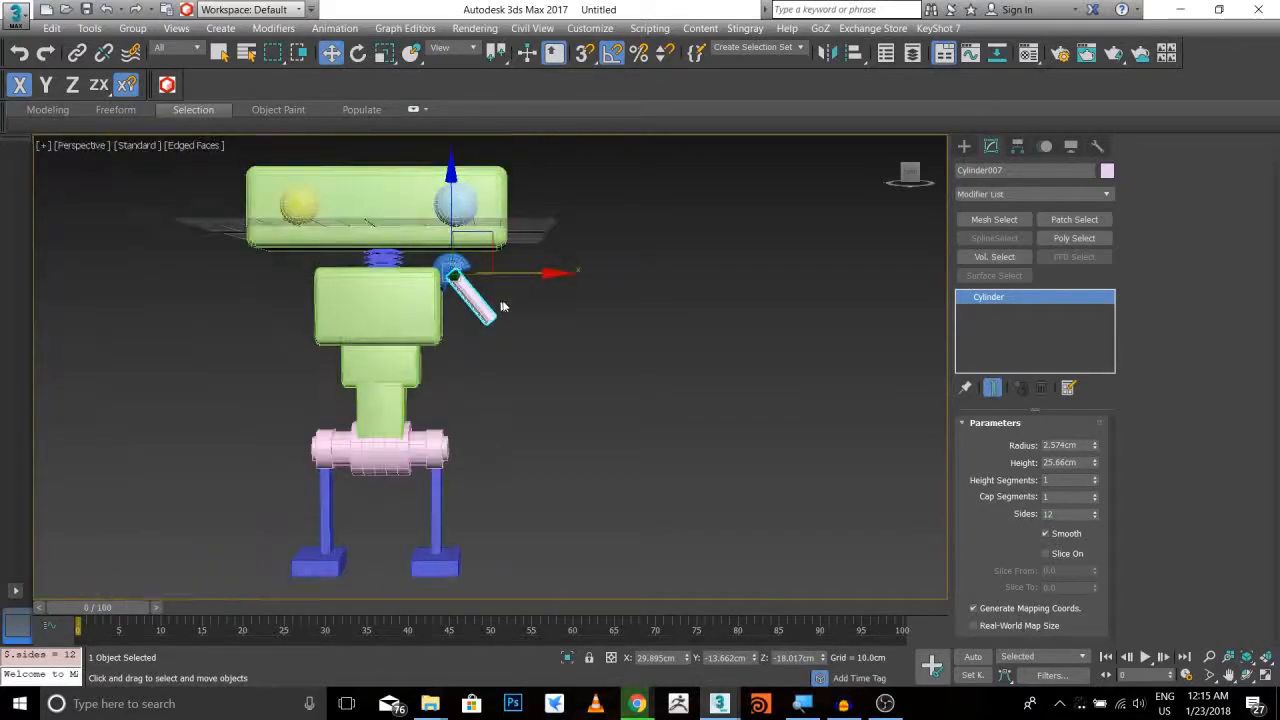
Copy the sliced shoulder sphere to the lower end of the arm cylinder and turn off slicing on the copy
scroll(658, 296, up, 4)
click(560, 278)
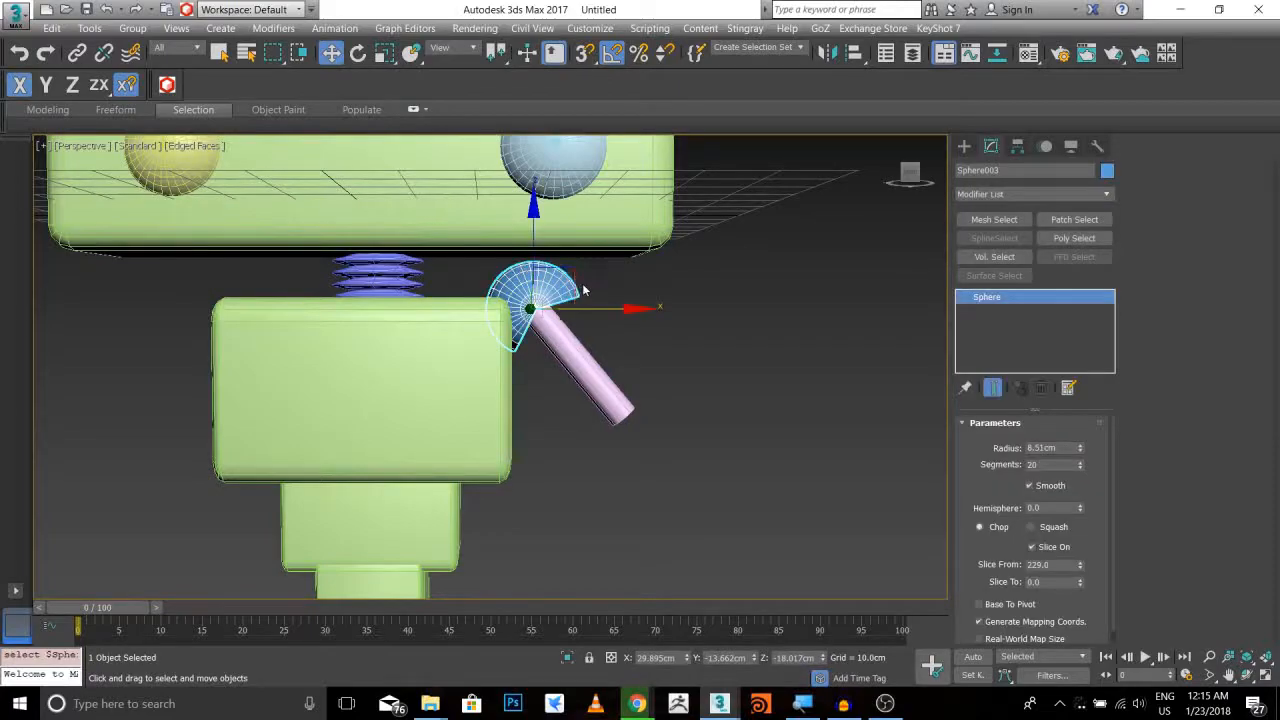
shift+drag(569, 266, 681, 399)
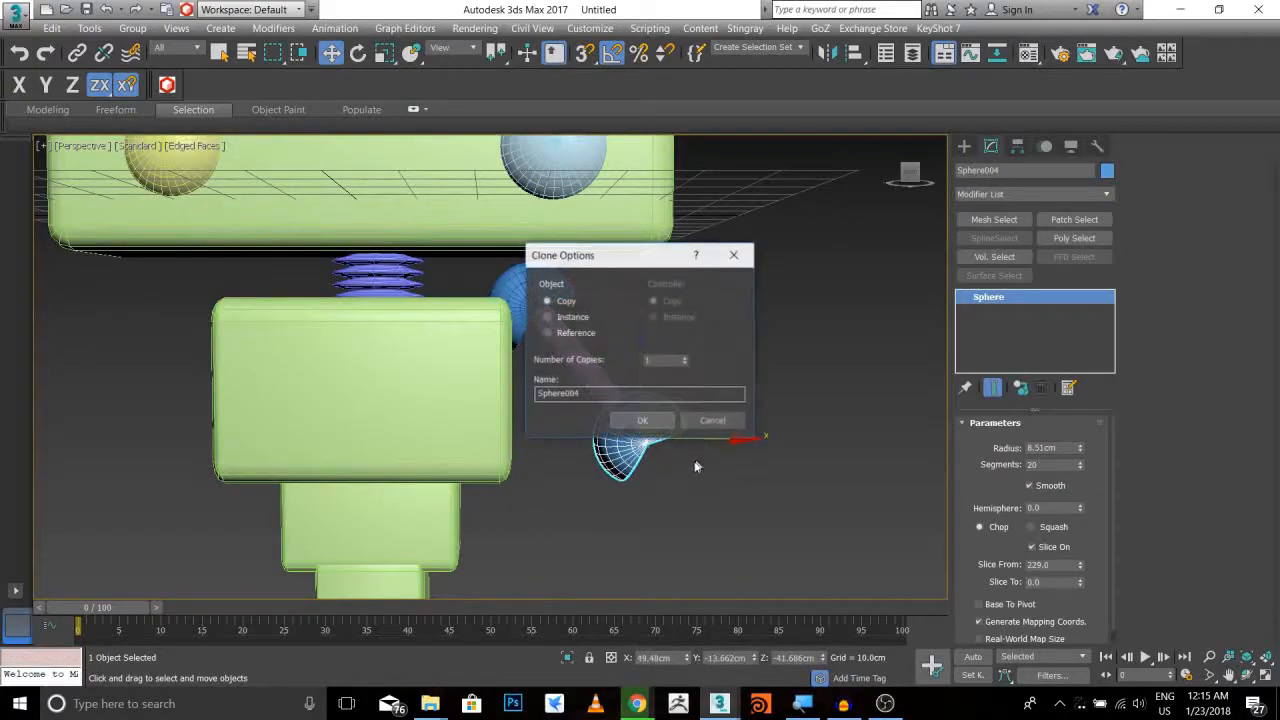
click(640, 421)
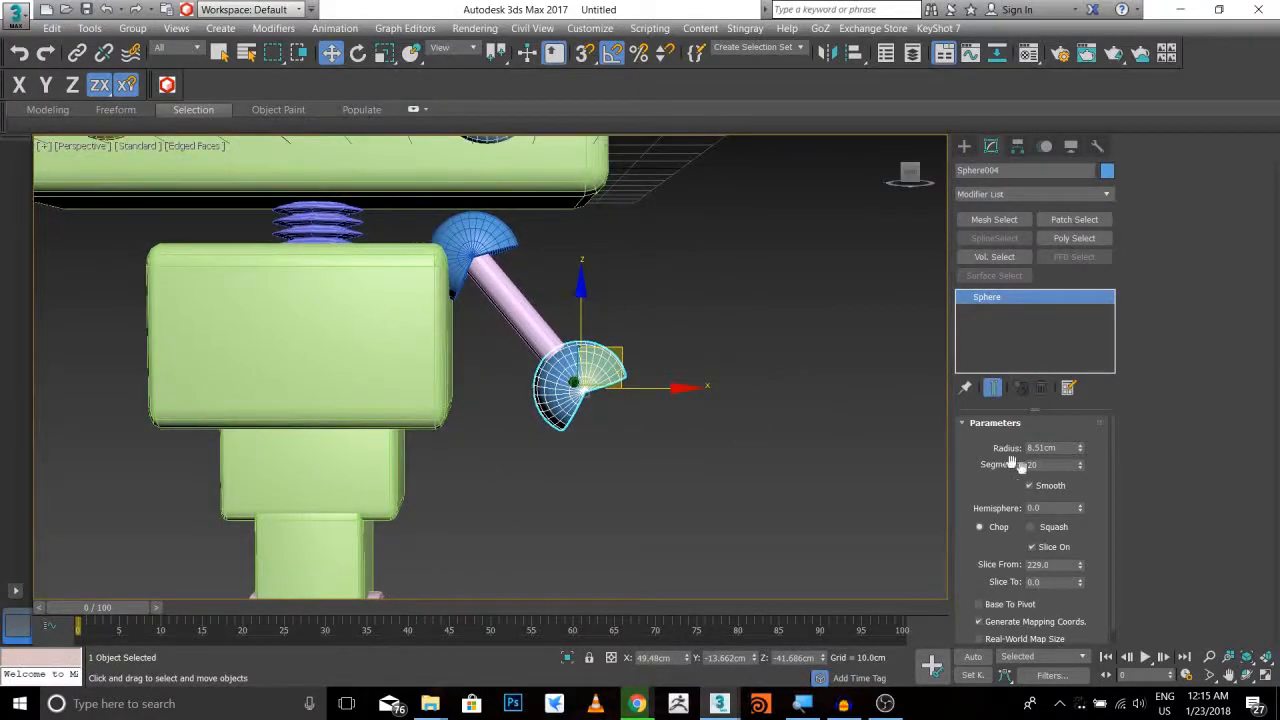
click(1043, 549)
alt+middle_drag(726, 414, 623, 431)
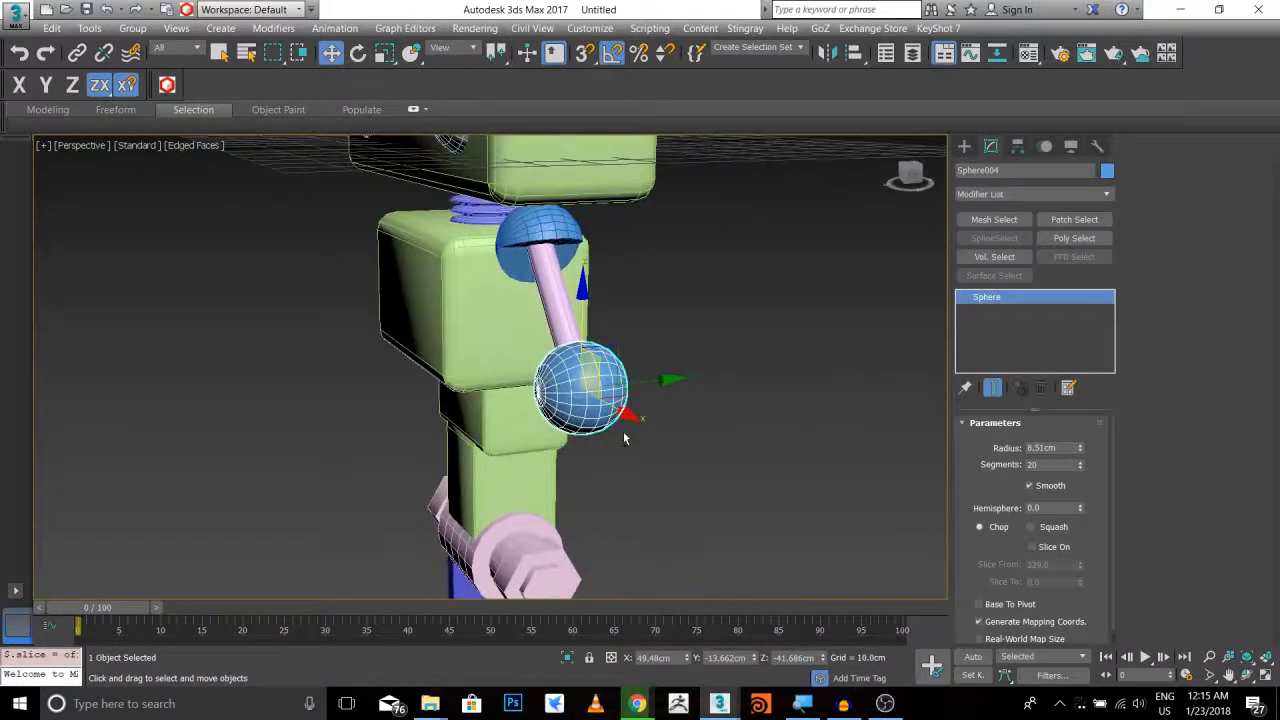
Copy the upper-arm cylinder down to the elbow sphere as the forearm
click(551, 314)
alt+middle_drag(648, 322, 705, 299)
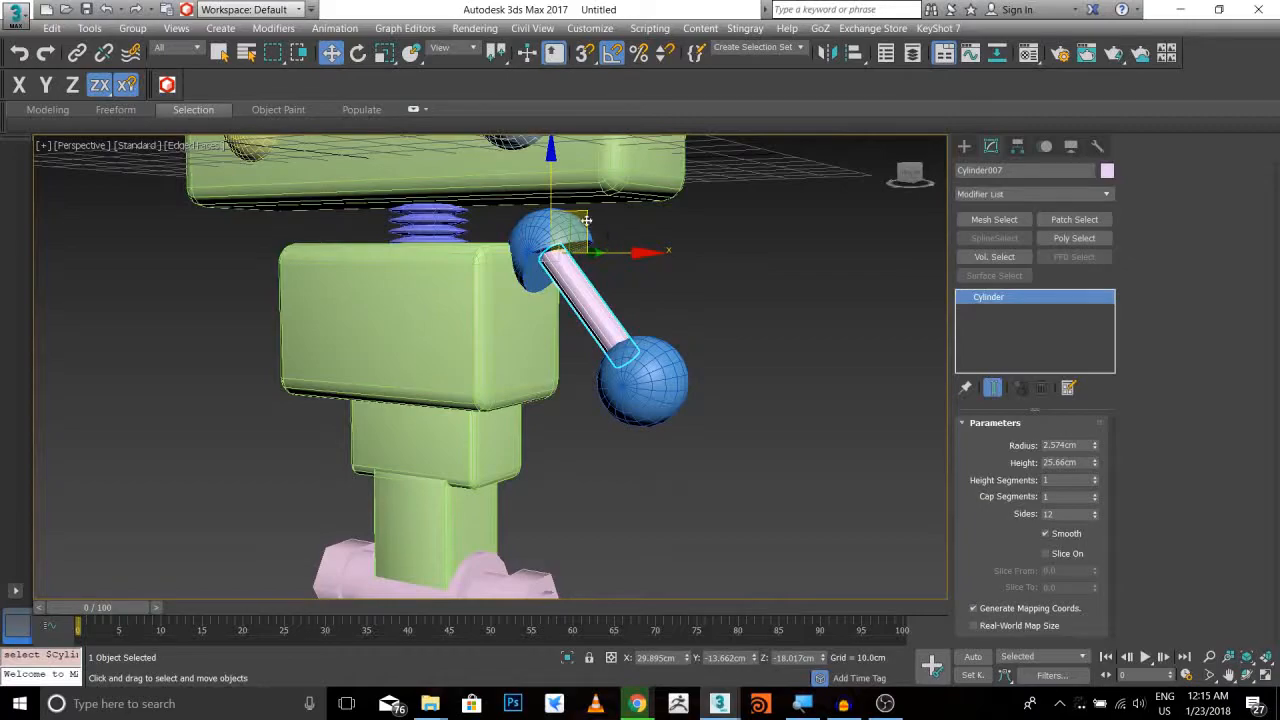
mouse_move(587, 220)
shift+mouse_down()
mouse_move(682, 360)
mouse_move(557, 397)
shift+mouse_up()
click(668, 421)
Rotate the forearm cylinder to point forward and downward from the elbow, and lengthen it to about 44.4 cm
key(e)
alt+middle_drag(583, 408, 452, 404)
drag(1095, 464, 1096, 408)
scroll(662, 309, down, 5)
mouse_move(628, 304)
alt+middle_down()
mouse_move(734, 286)
mouse_move(611, 289)
alt+middle_up()
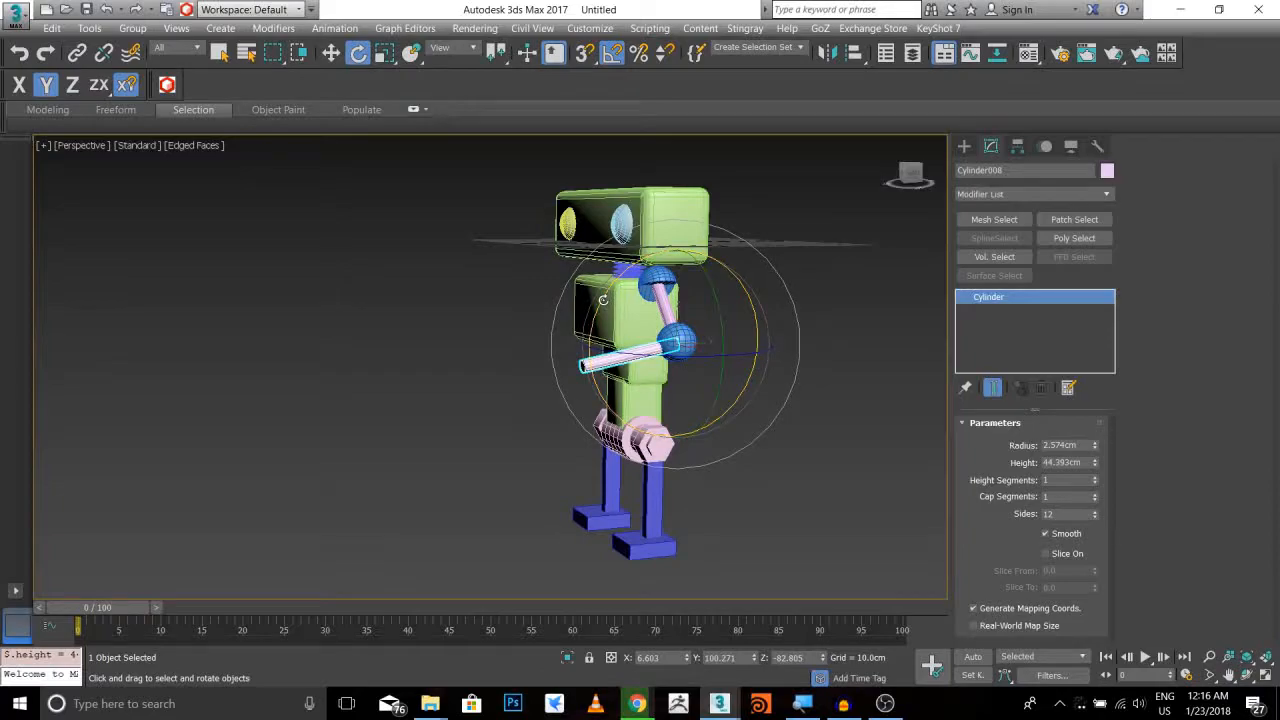
drag(600, 303, 594, 326)
key(w)
alt+middle_drag(626, 328, 757, 318)
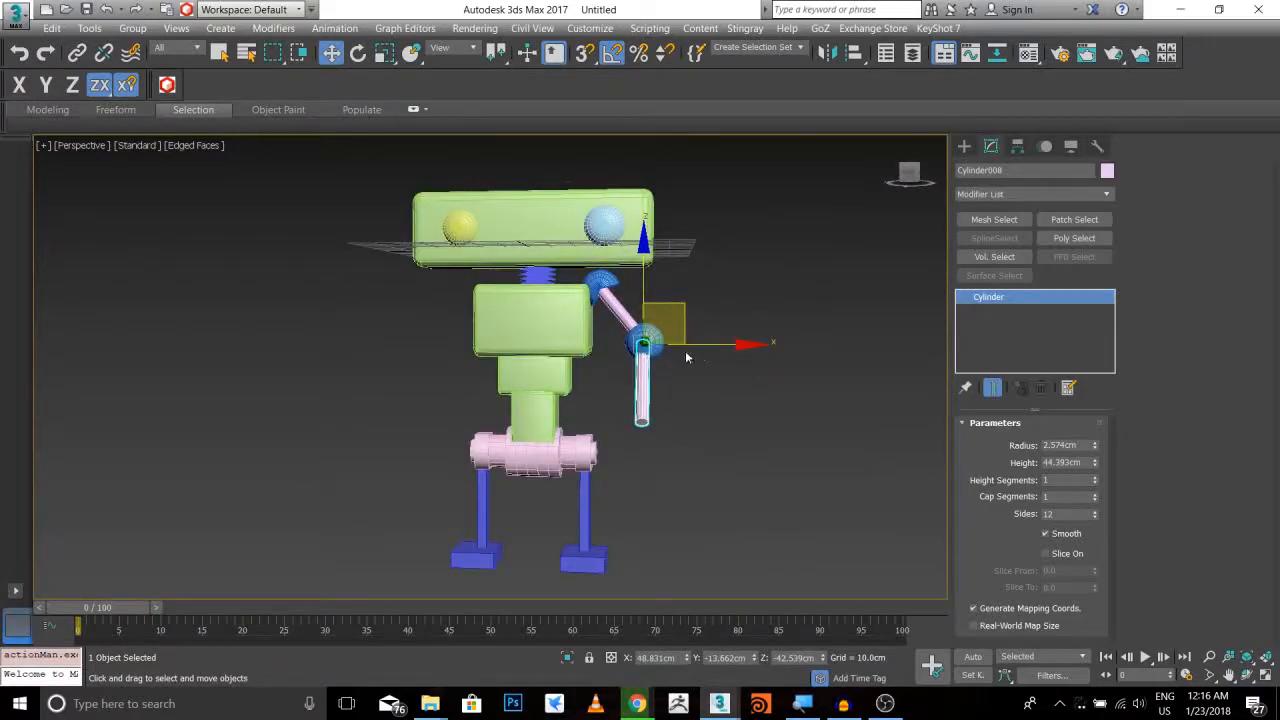
Select all four arm parts together: the shoulder sphere, upper arm, elbow sphere and forearm
scroll(690, 387, up, 3)
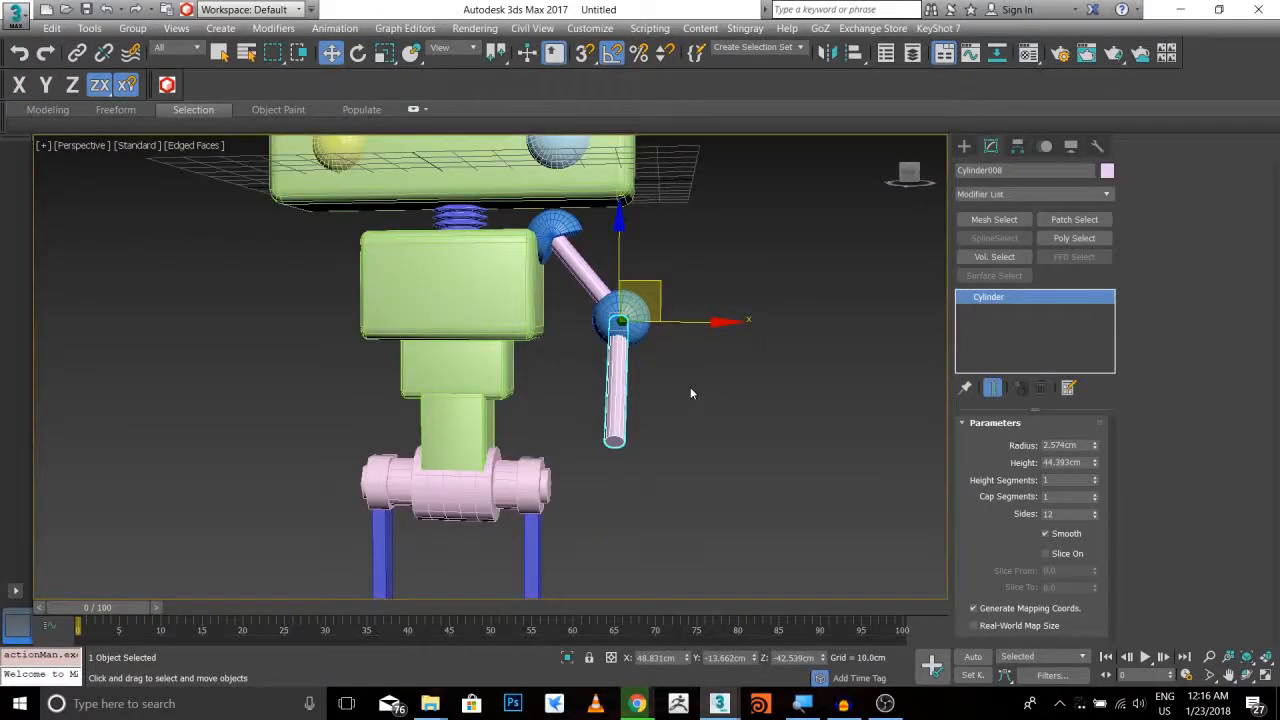
middle_drag(690, 387, 732, 391)
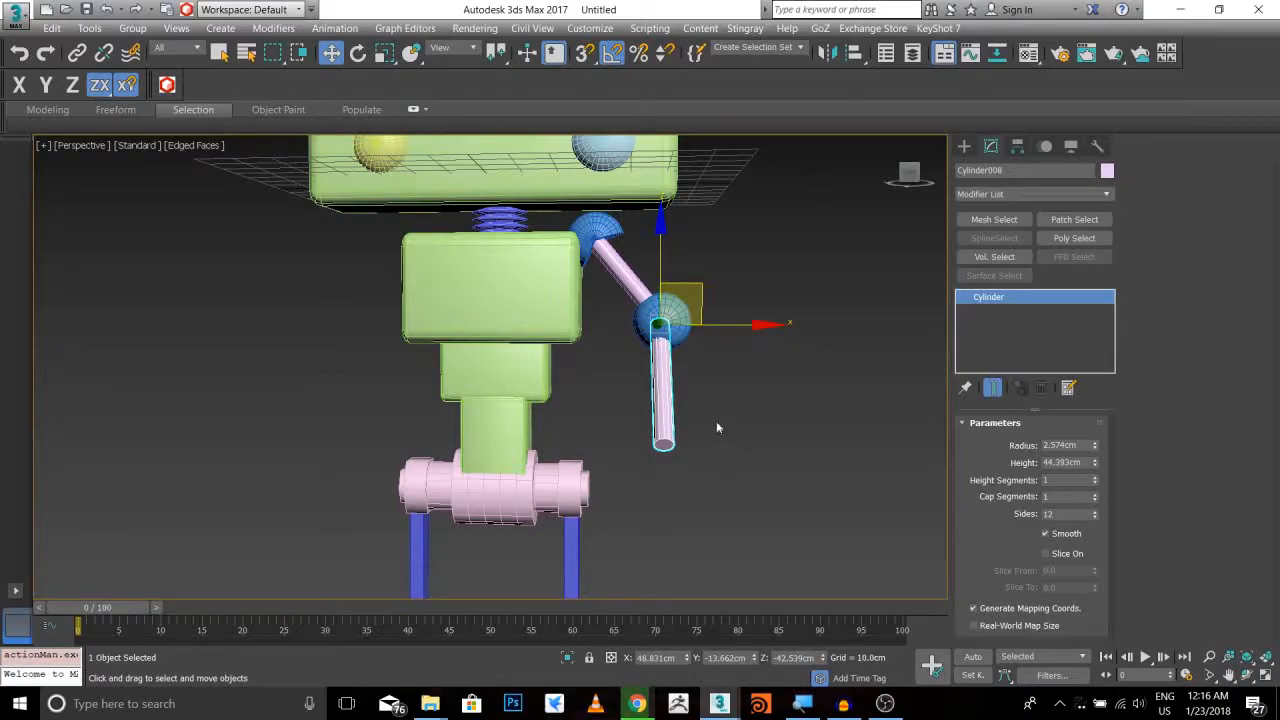
drag(608, 242, 605, 237)
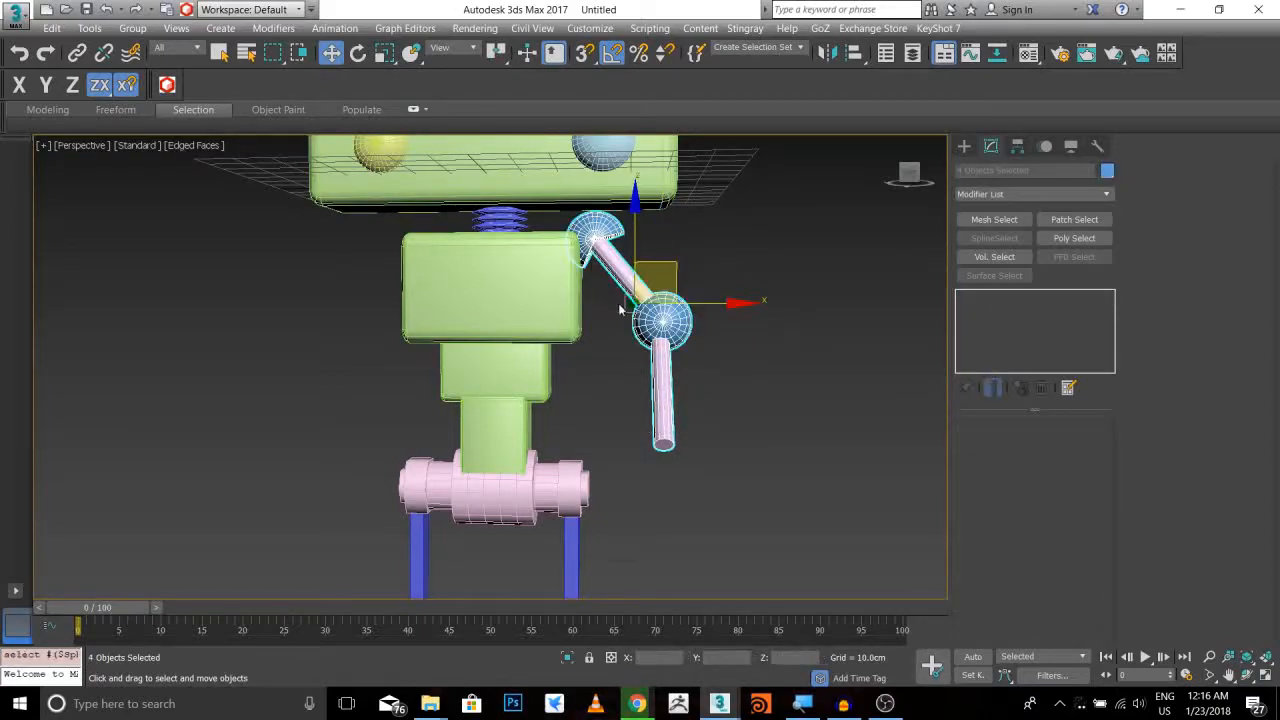
middle_drag(712, 399, 748, 428)
click(748, 428)
click(706, 431)
key(q)
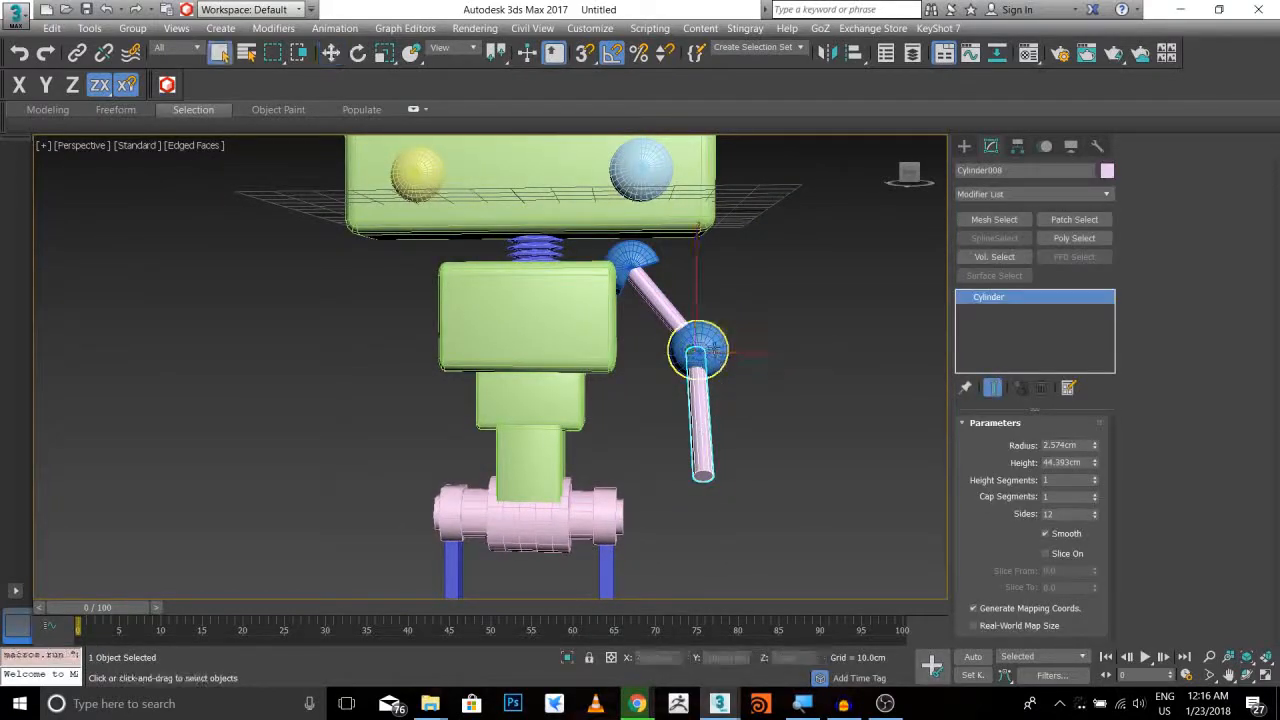
ctrl+click(698, 345)
ctrl+click(664, 304)
ctrl+click(628, 264)
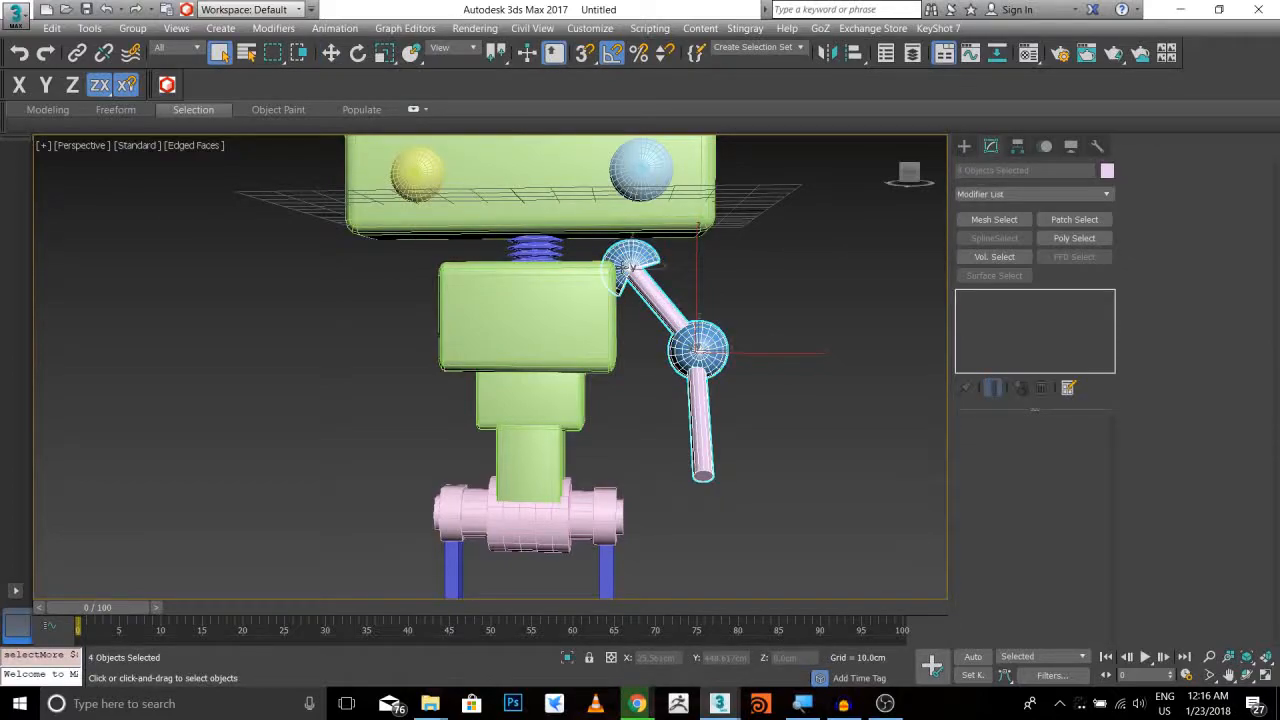
key(w)
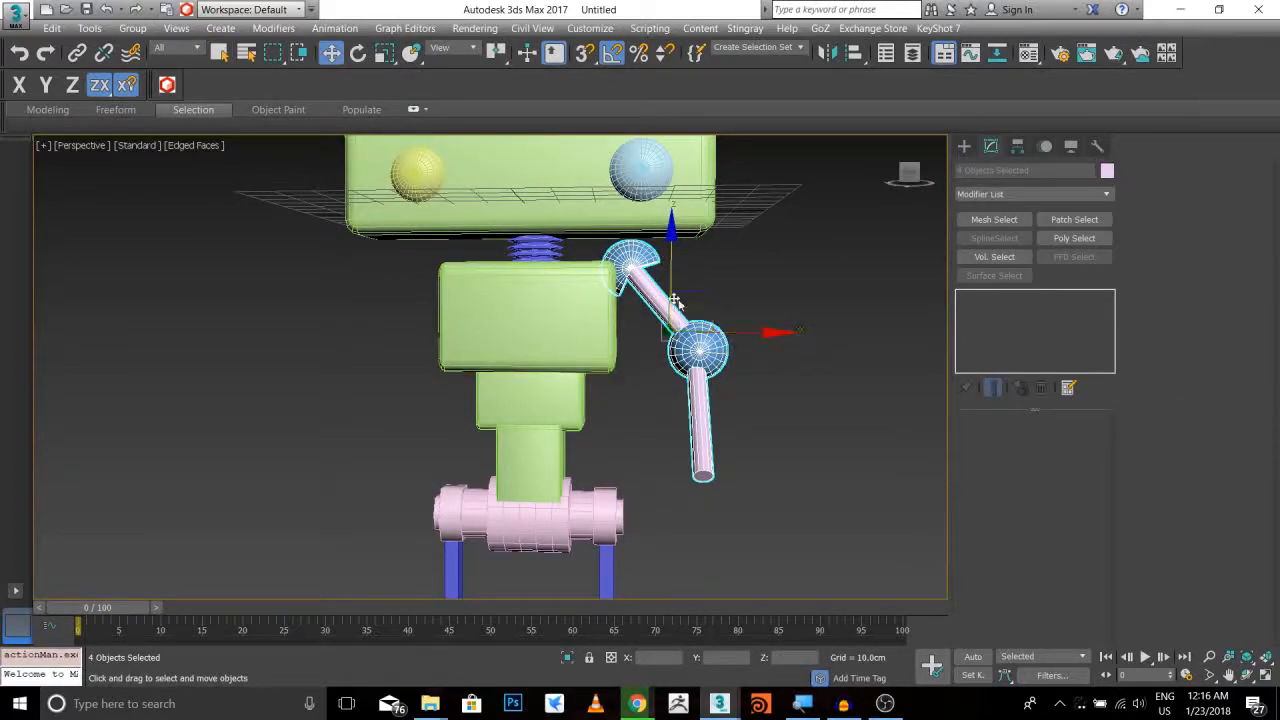
Mirror the arm across X as a copy and move the copy about 84 cm along X to the robot's opposite shoulder
click(829, 52)
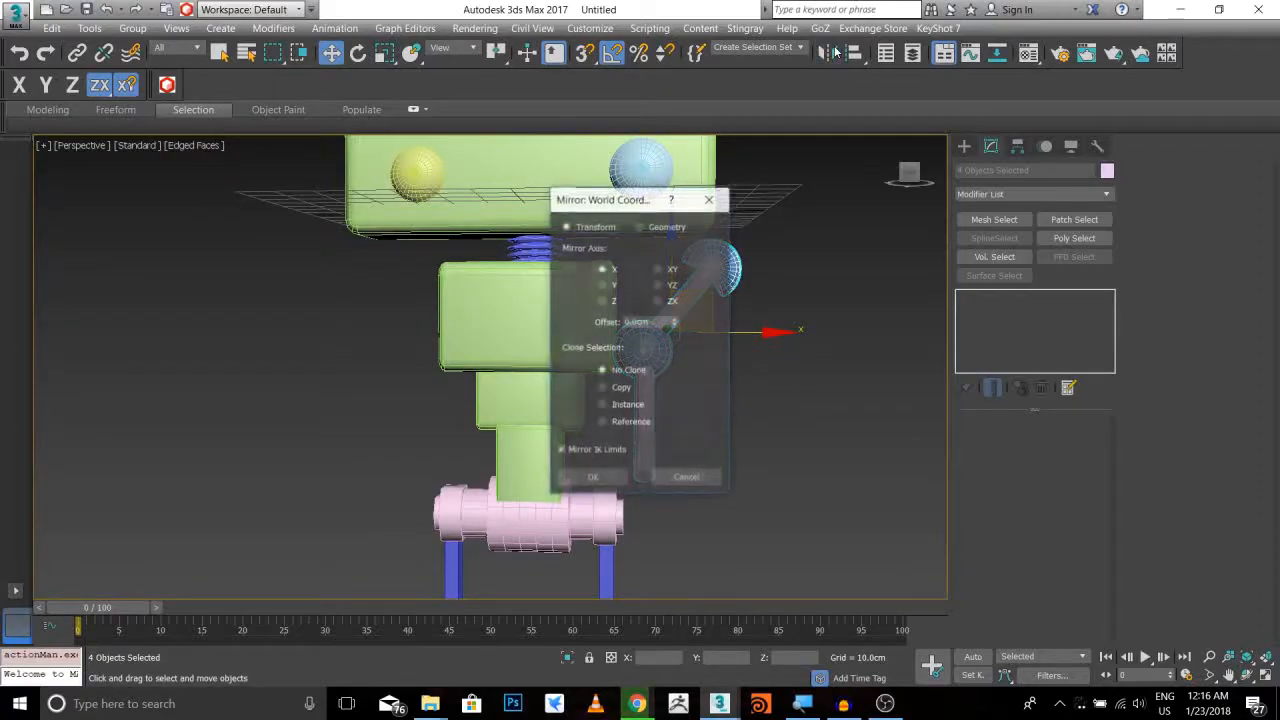
drag(605, 208, 906, 182)
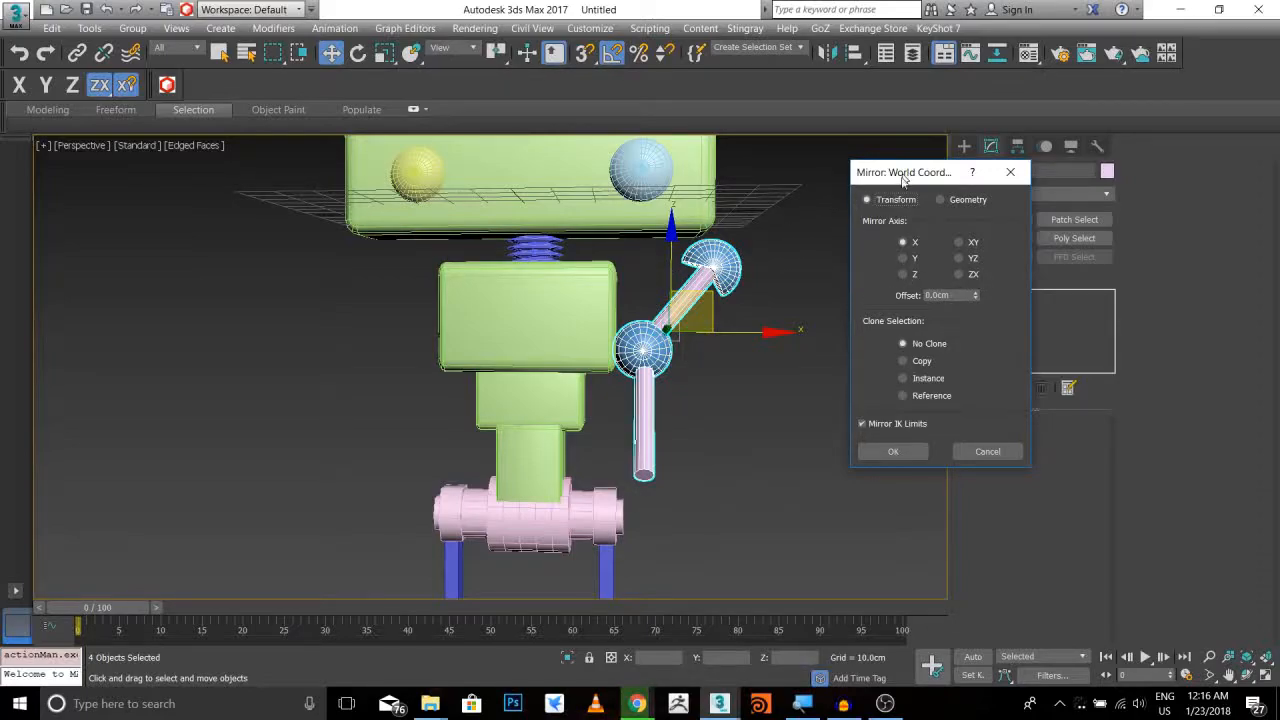
drag(904, 177, 801, 319)
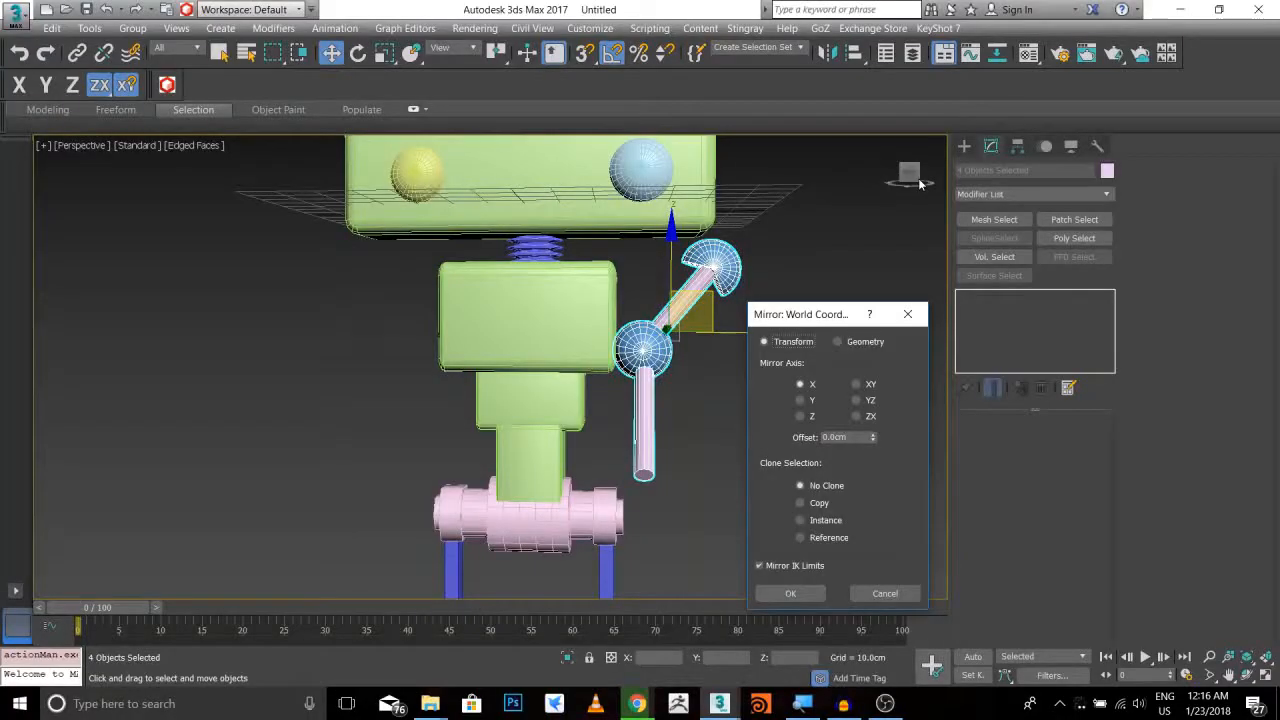
key(super)
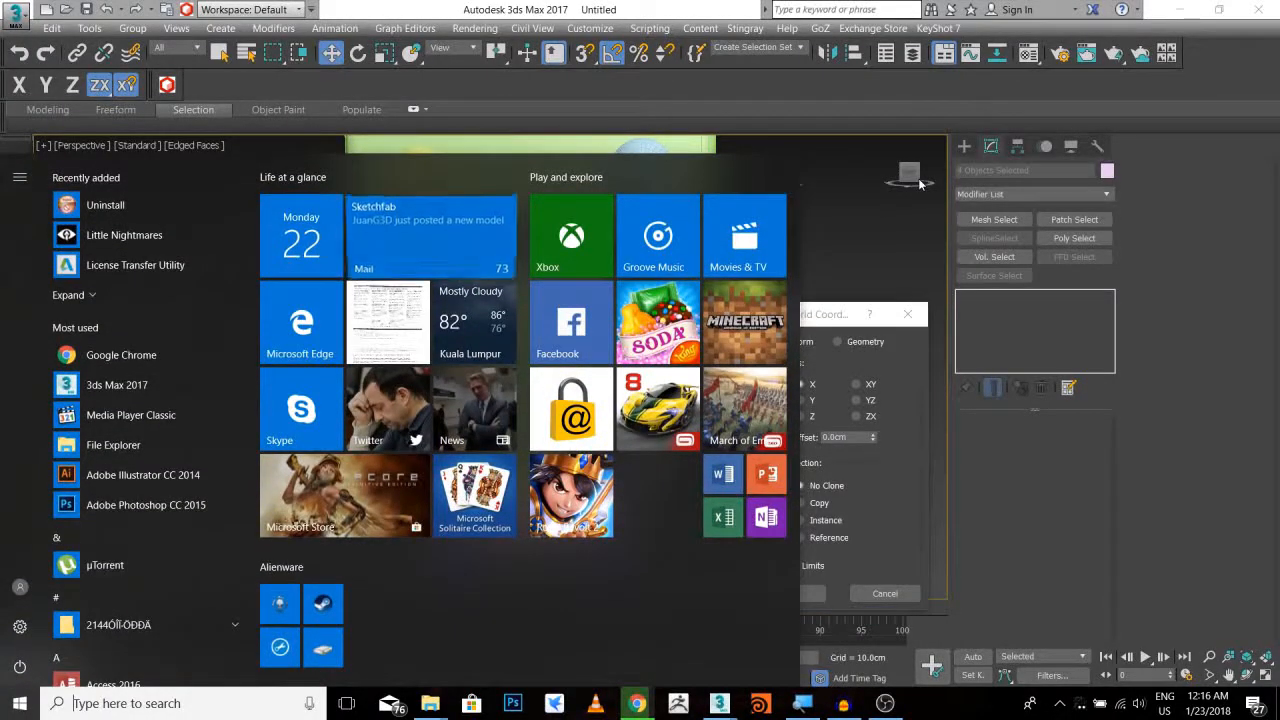
key(super)
drag(789, 320, 864, 295)
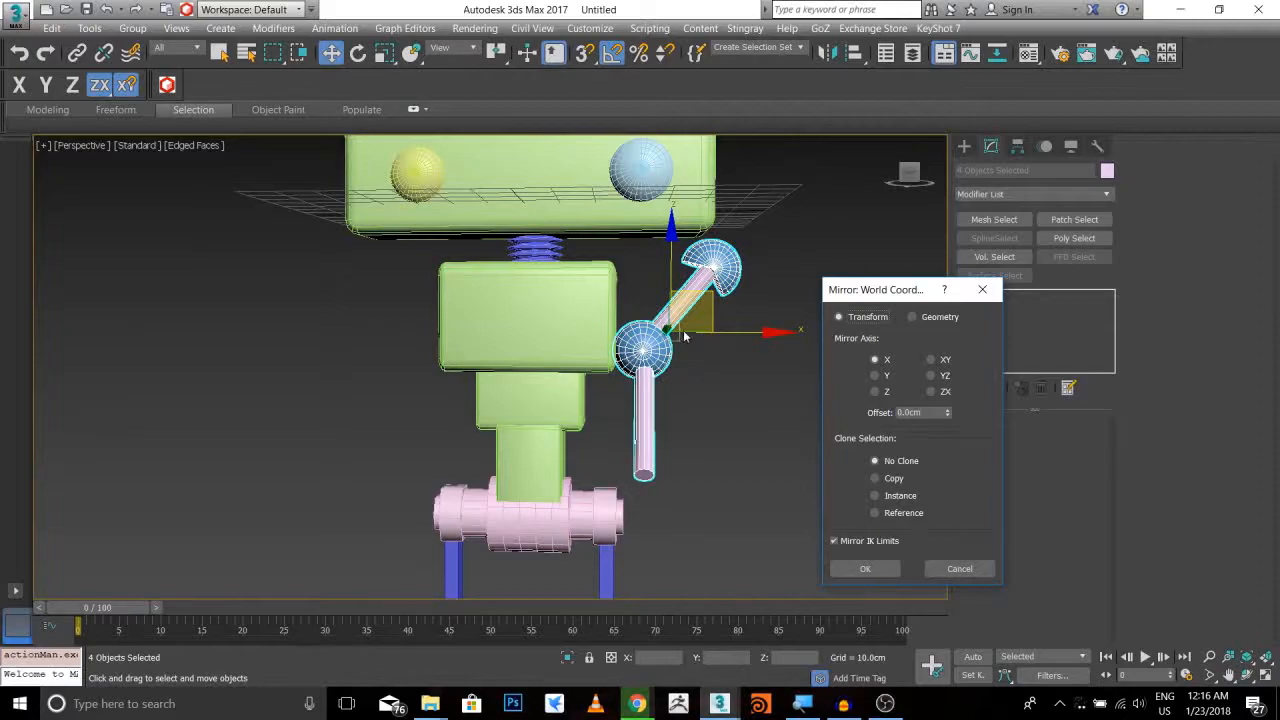
drag(890, 290, 904, 235)
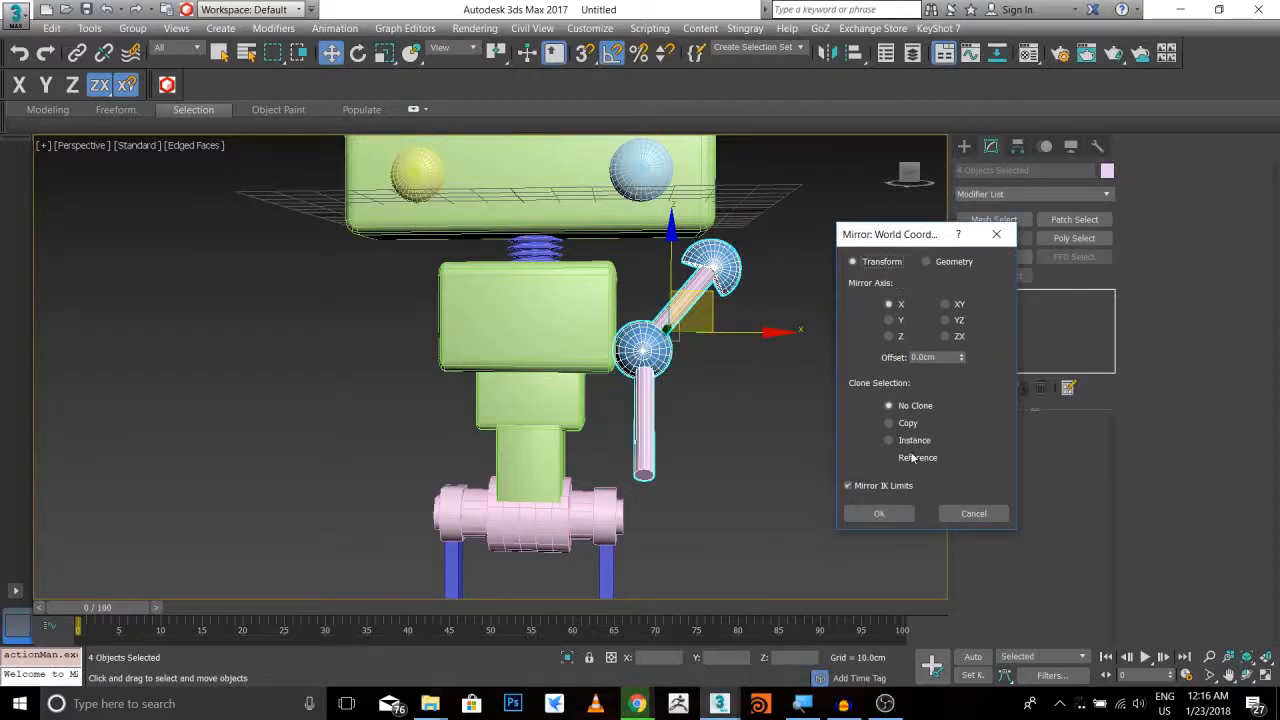
click(906, 425)
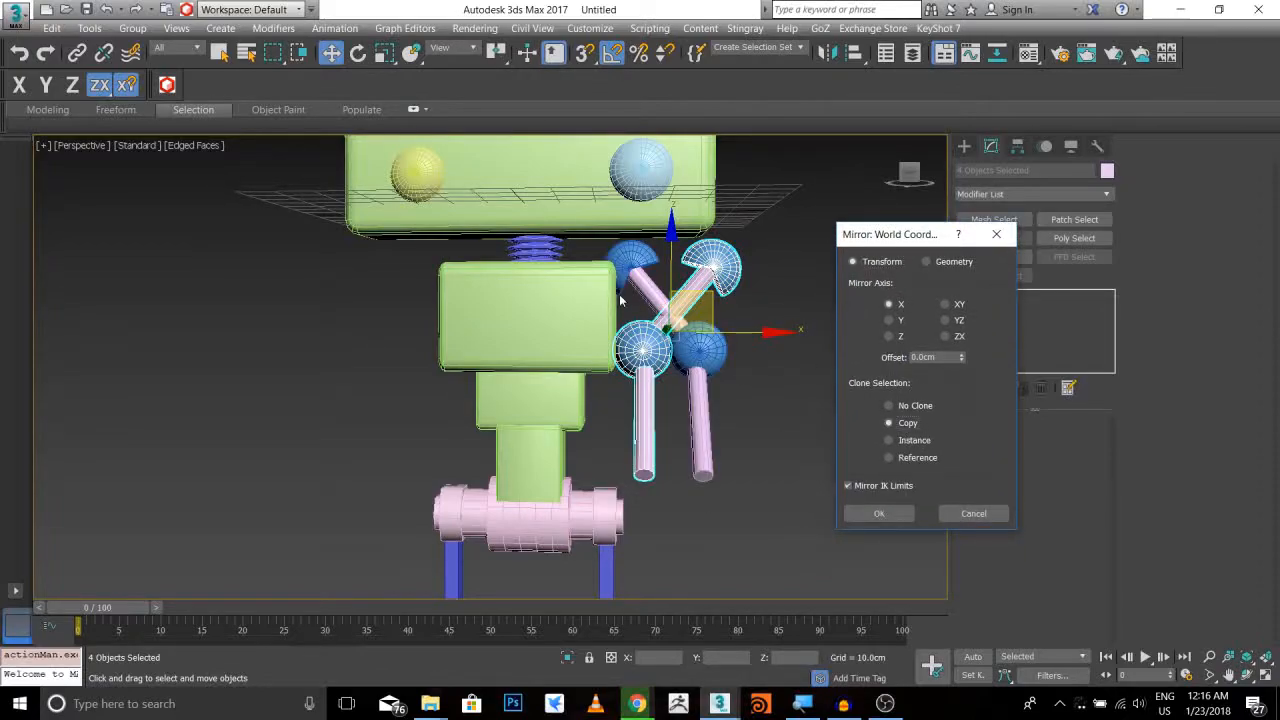
click(878, 513)
middle_drag(747, 356, 802, 364)
drag(822, 343, 530, 336)
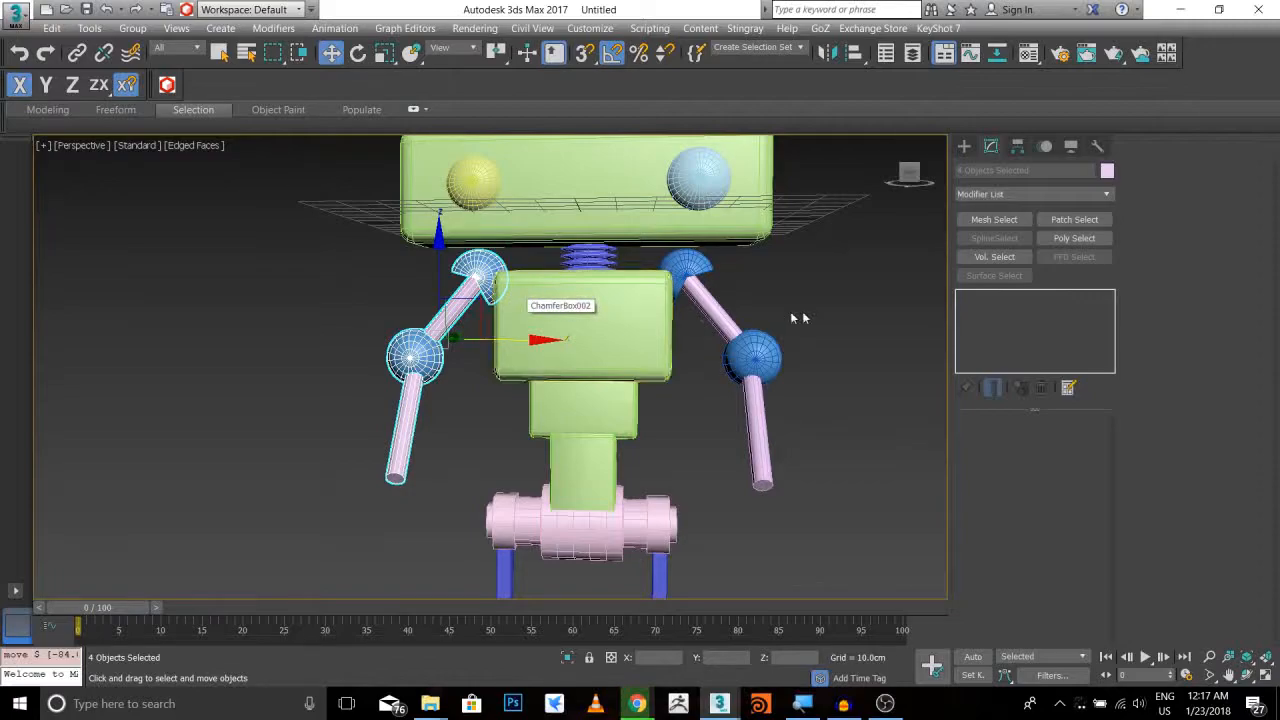
Select the whole robot and raise it in the front view until its feet stand on the ground grid
scroll(671, 337, down, 5)
drag(754, 497, 446, 203)
key(z)
key(f)
scroll(528, 380, down, 3)
middle_drag(522, 315, 594, 315)
drag(596, 315, 595, 144)
scroll(633, 413, up, 2)
middle_drag(693, 300, 640, 334)
key(p)
scroll(640, 334, up, 2)
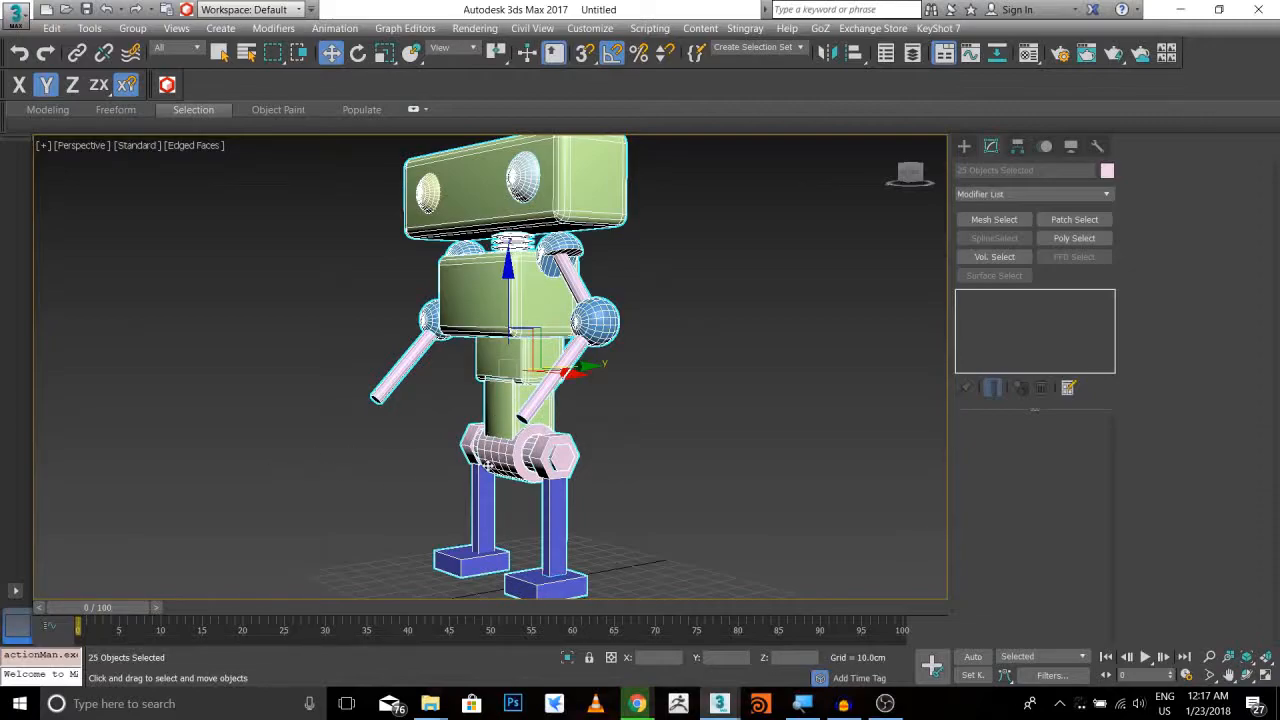
Create a large ground plane beneath the robot with 4 length and 4 width segments
scroll(508, 436, down, 6)
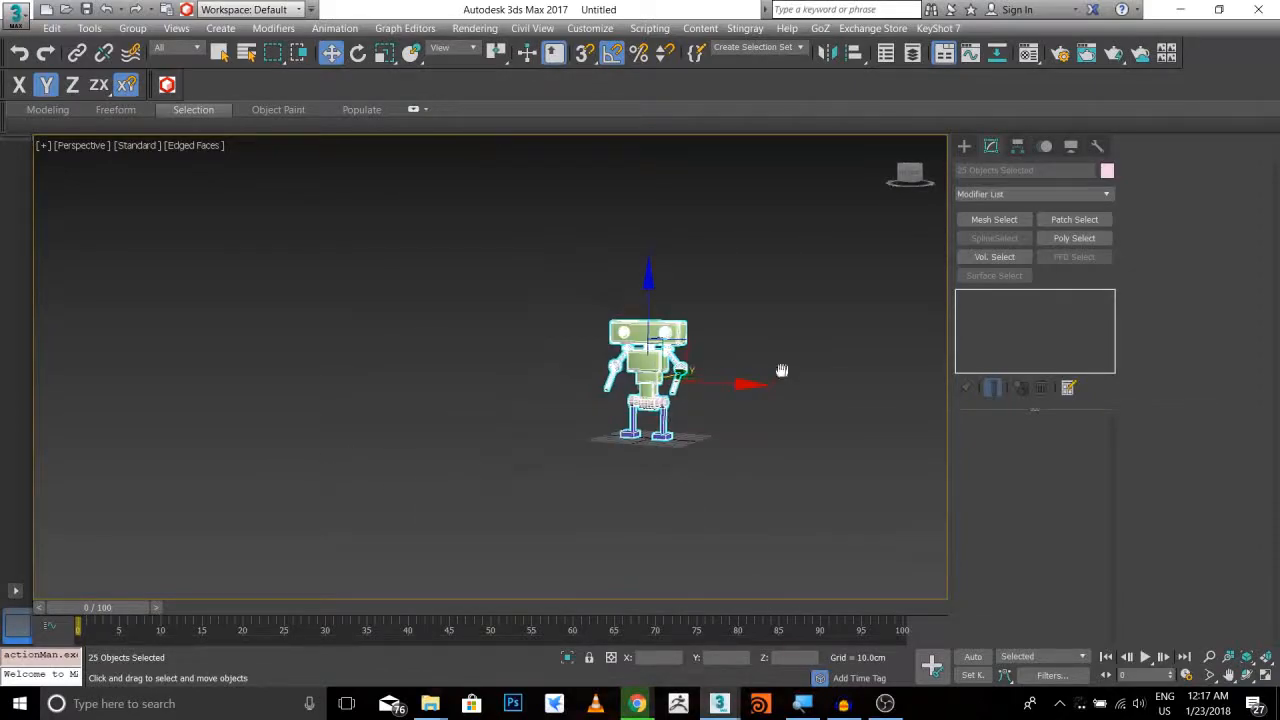
click(964, 146)
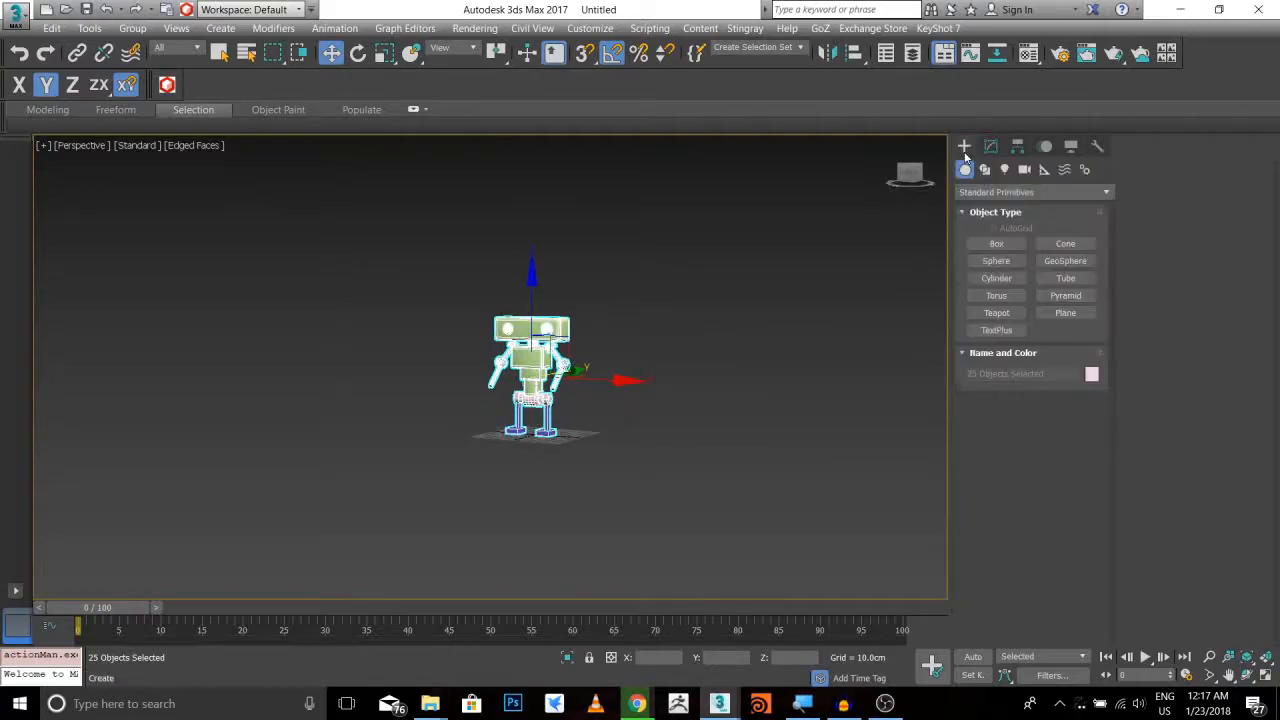
click(1065, 313)
alt+middle_drag(727, 379, 720, 310)
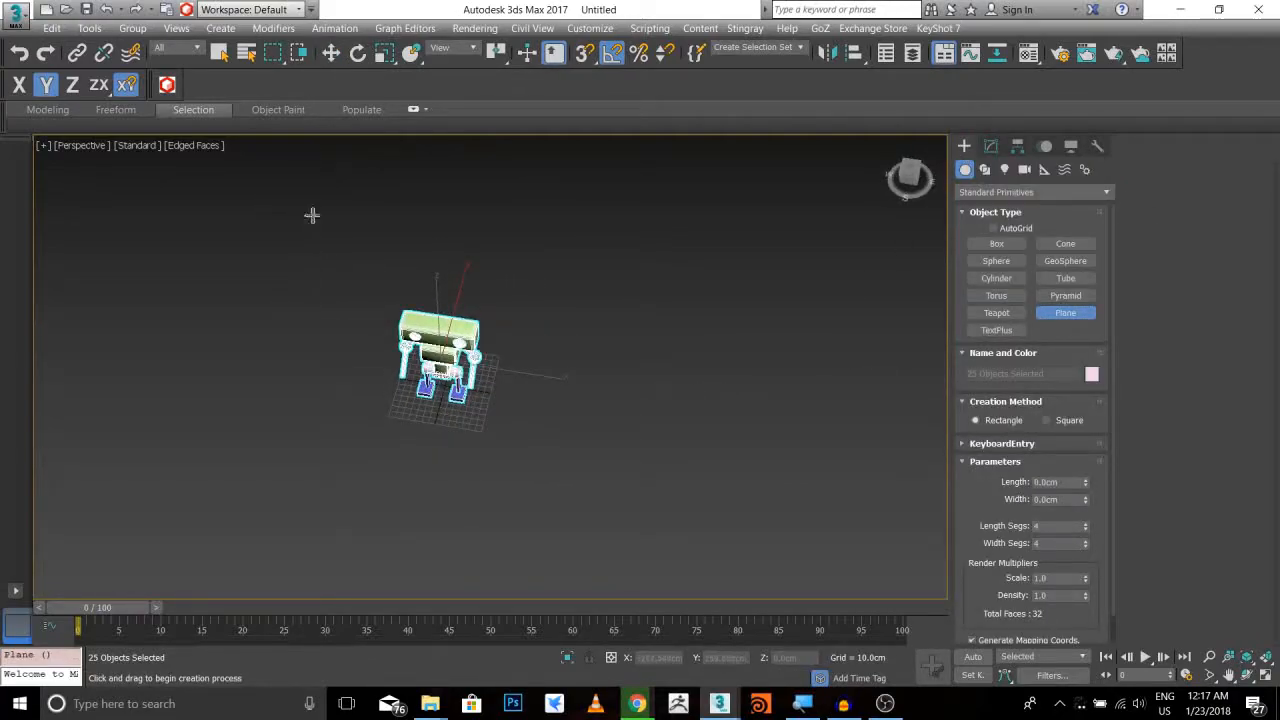
drag(311, 215, 617, 590)
key(w)
alt+middle_drag(603, 349, 620, 312)
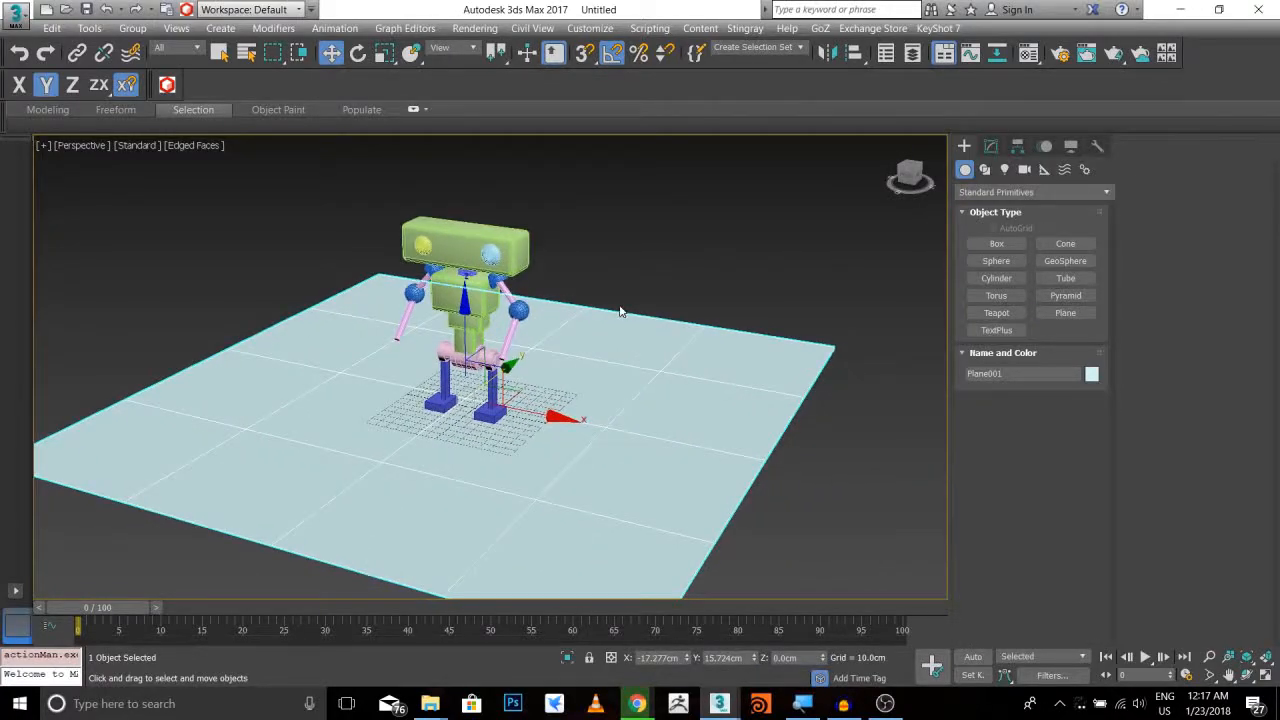
Select the robot together with the ground plane and assign the 01 - Default material to all of them
scroll(514, 378, up, 5)
middle_drag(517, 326, 523, 373)
scroll(523, 371, up, 3)
scroll(532, 361, down, 4)
alt+middle_drag(552, 317, 612, 354)
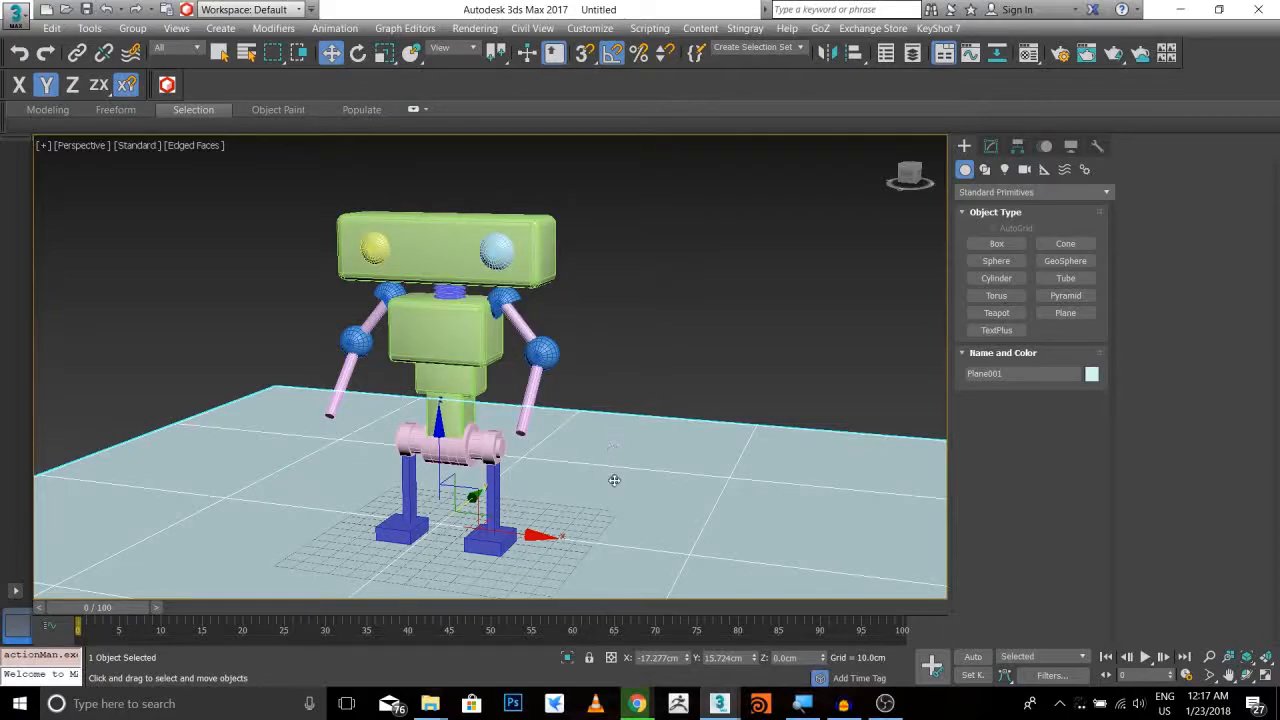
drag(698, 193, 345, 530)
middle_drag(802, 282, 748, 257)
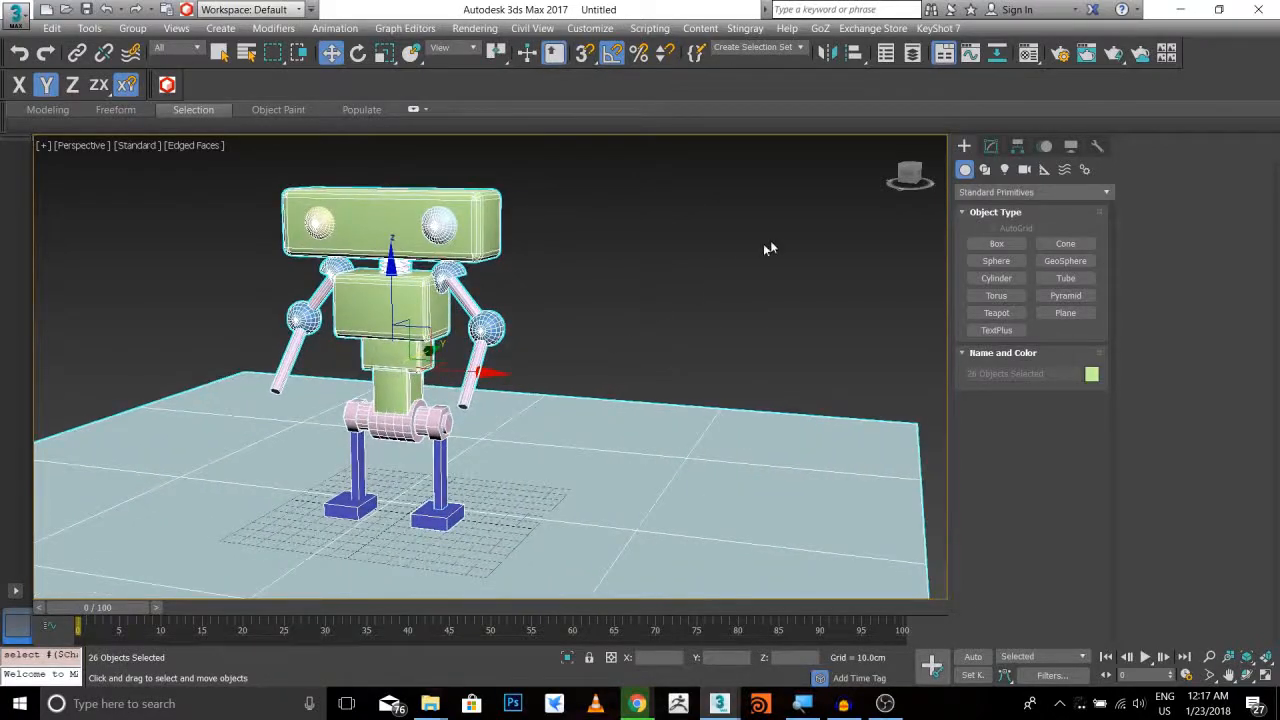
click(1029, 54)
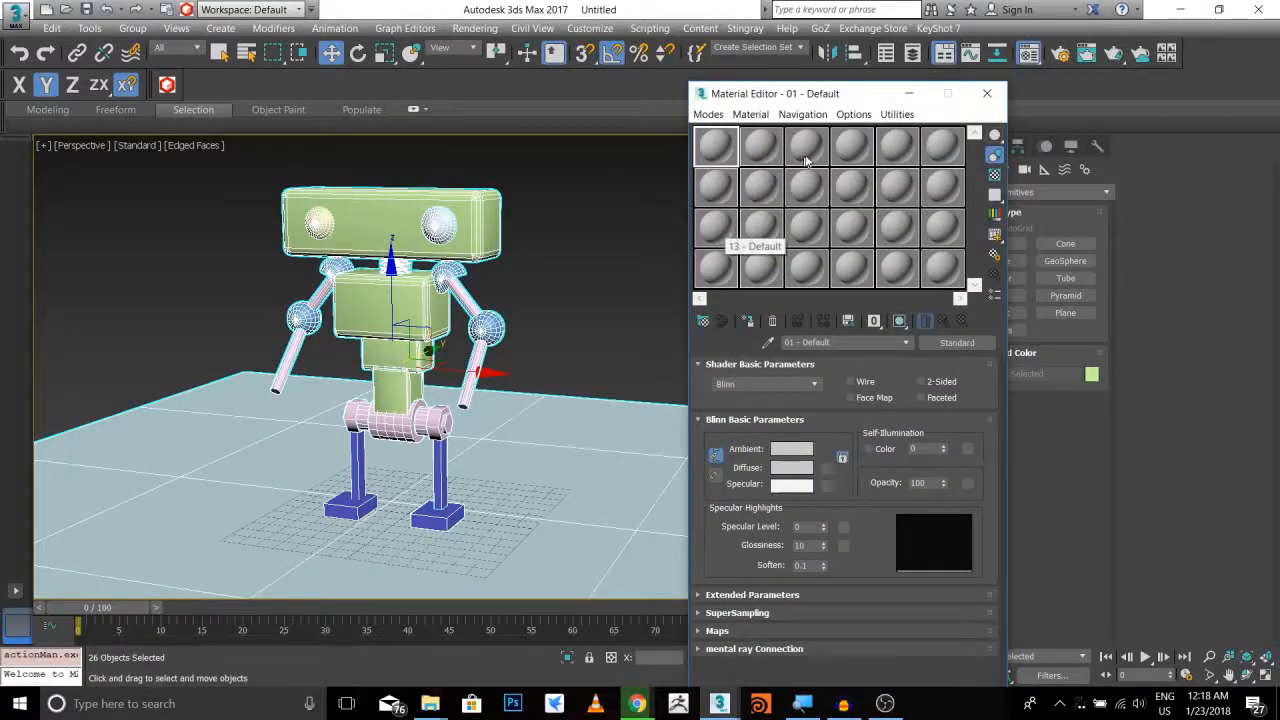
drag(717, 147, 402, 226)
click(596, 386)
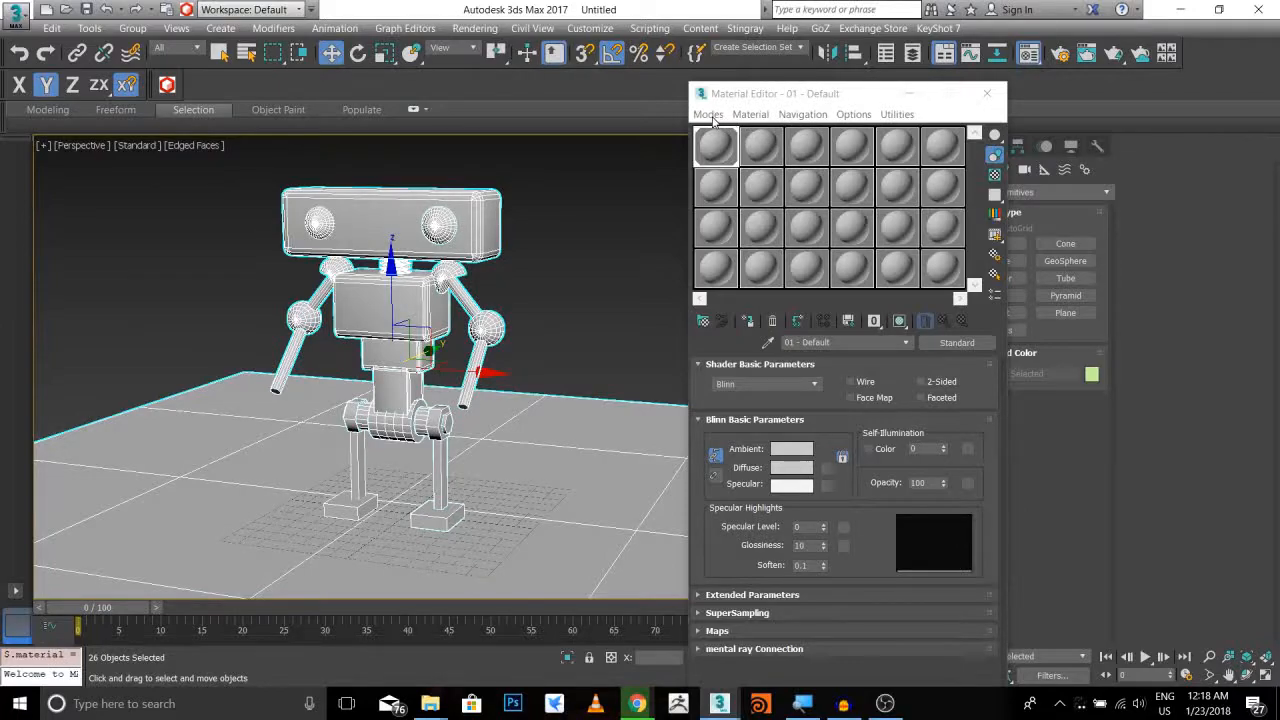
Switch the Material Editor from compact to Slate mode
click(710, 116)
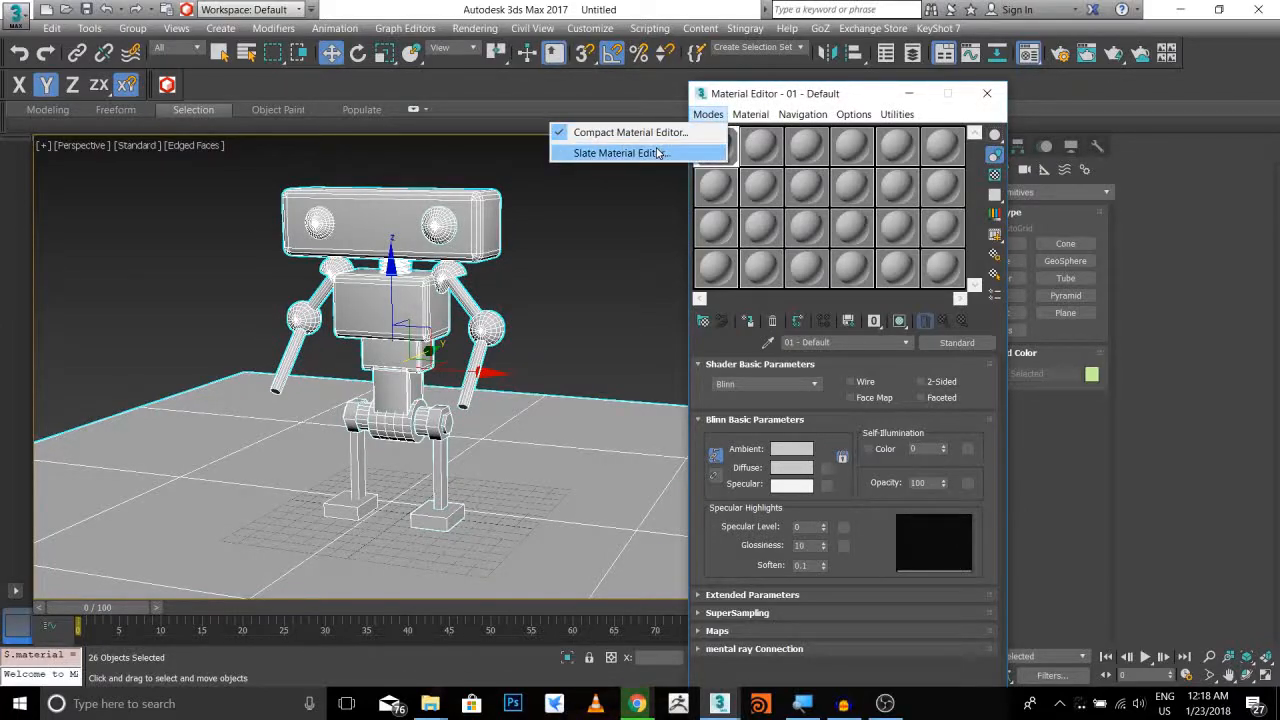
click(659, 153)
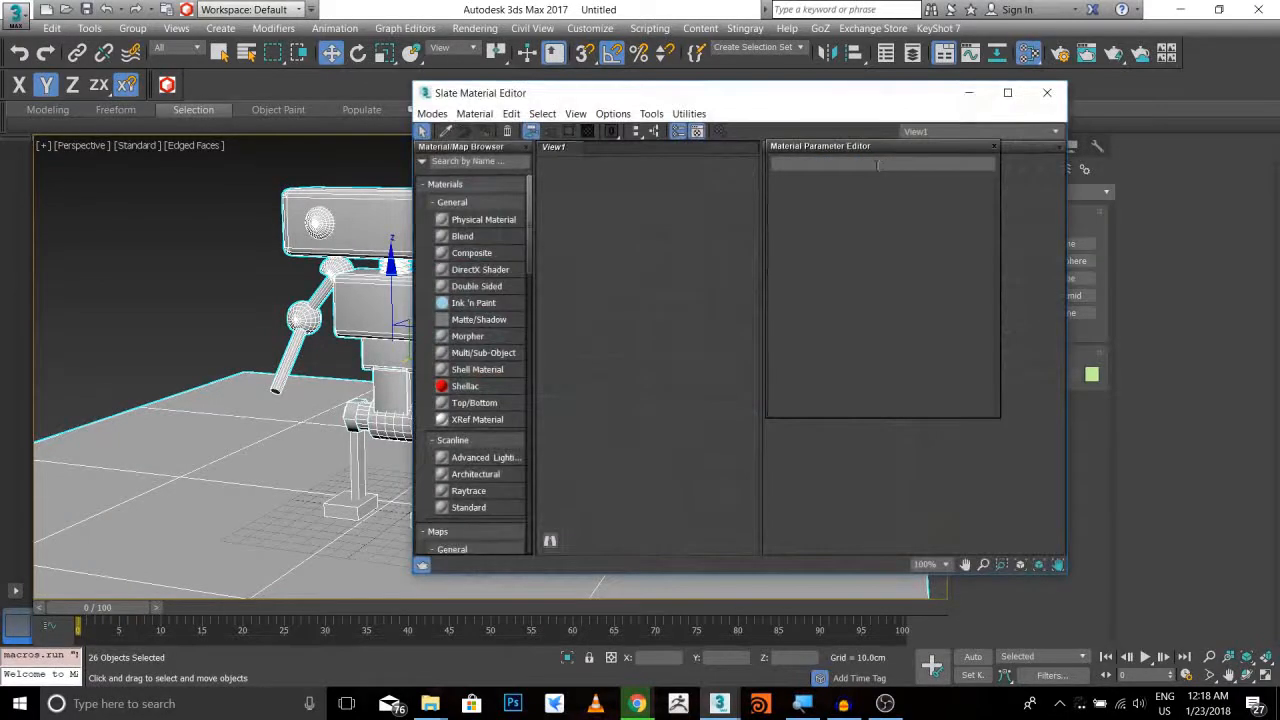
Return the Material Editor to compact mode and assign the 01 - Default material to all selected robot parts and the plane
click(805, 86)
drag(767, 99, 827, 106)
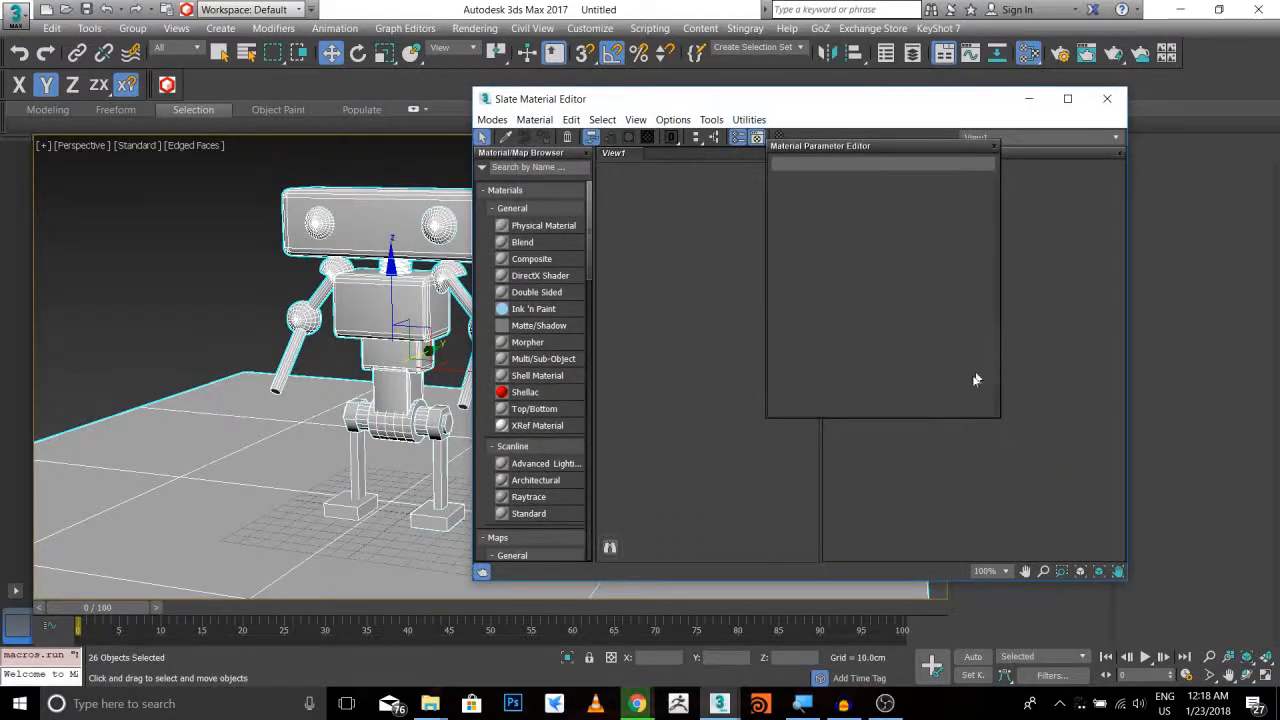
click(492, 120)
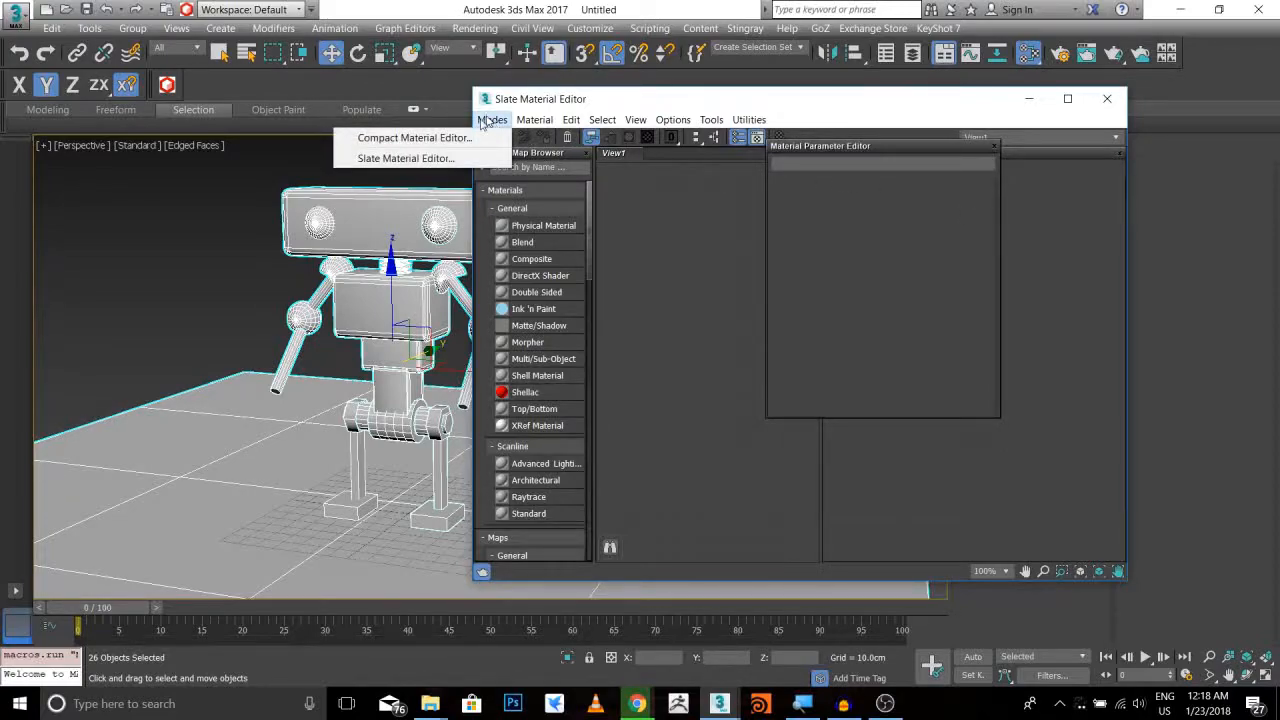
click(430, 137)
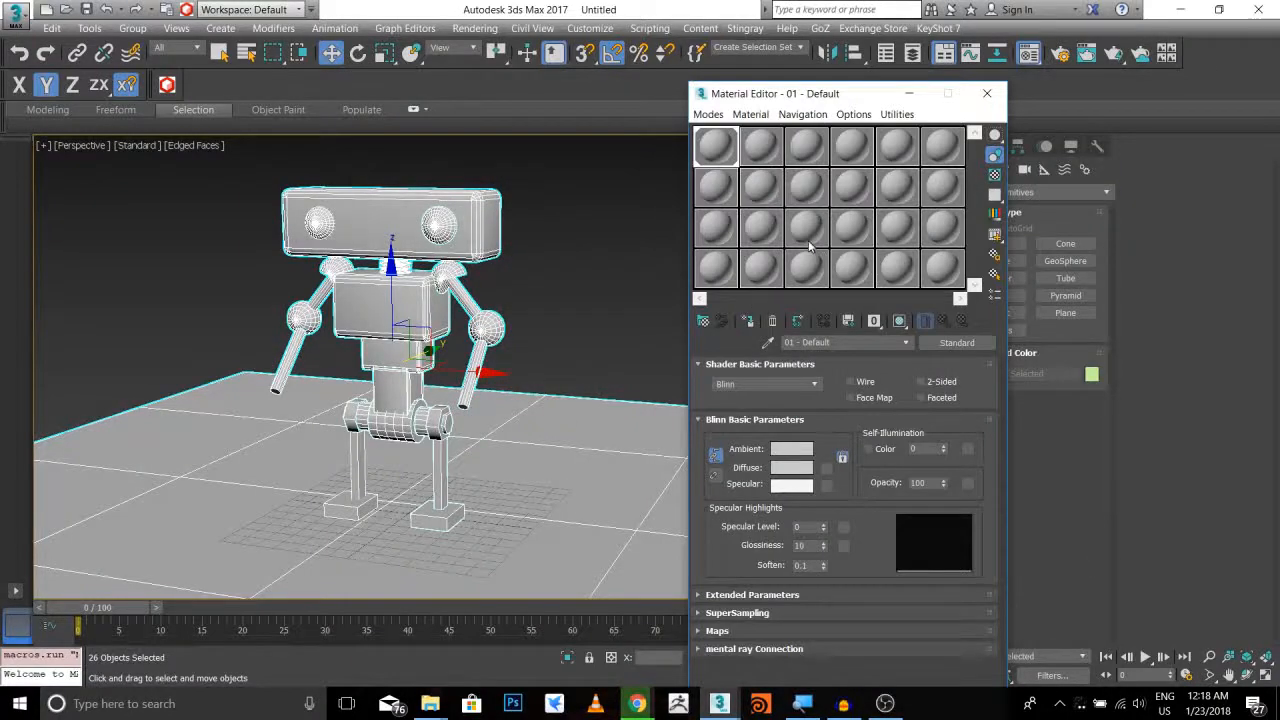
drag(718, 157, 403, 222)
click(597, 381)
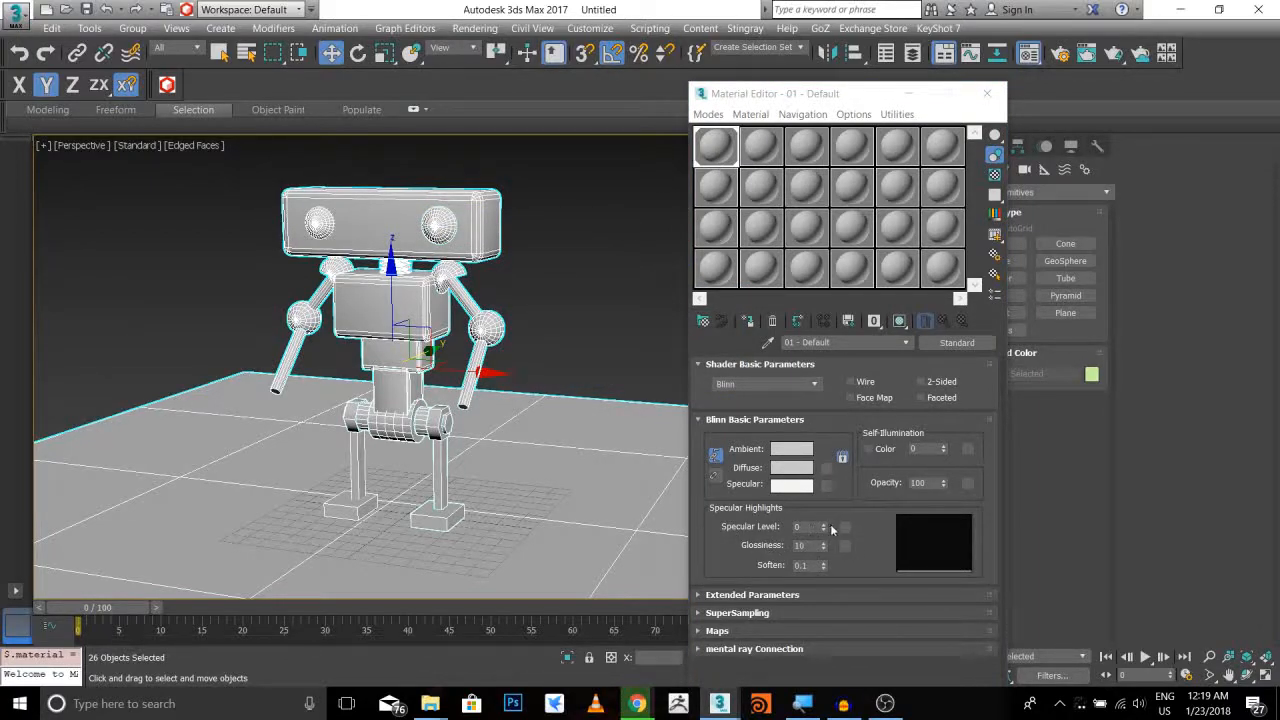
Make the 01 - Default material shinier with a specular level of 121 and a glossiness of 49
mouse_move(825, 526)
mouse_down()
mouse_move(822, 488)
mouse_move(825, 551)
mouse_move(829, 524)
mouse_up()
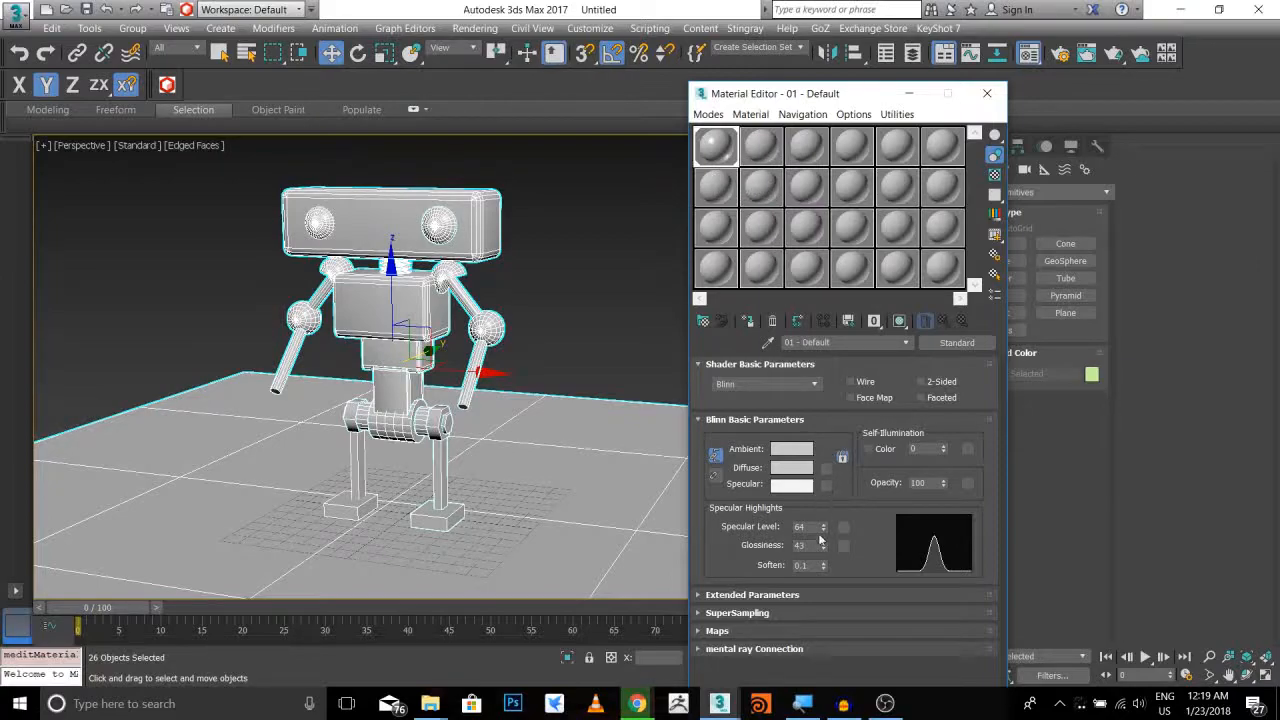
drag(824, 528, 818, 488)
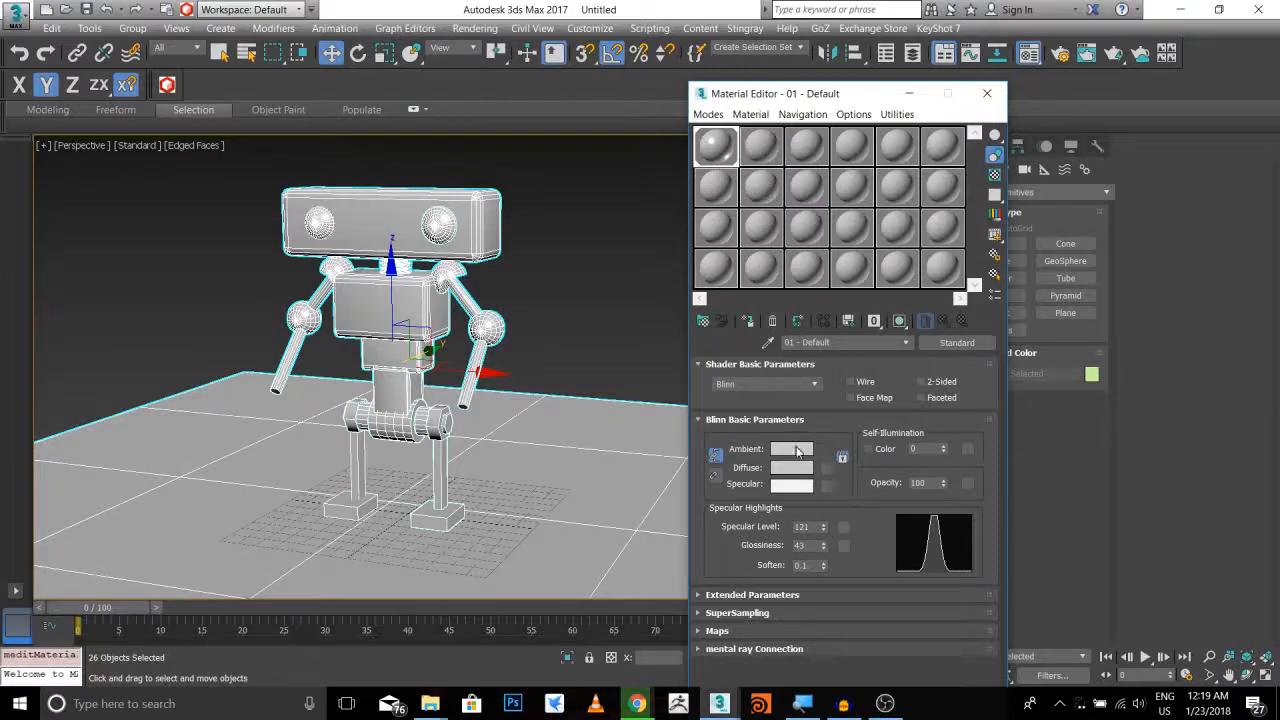
drag(824, 545, 824, 538)
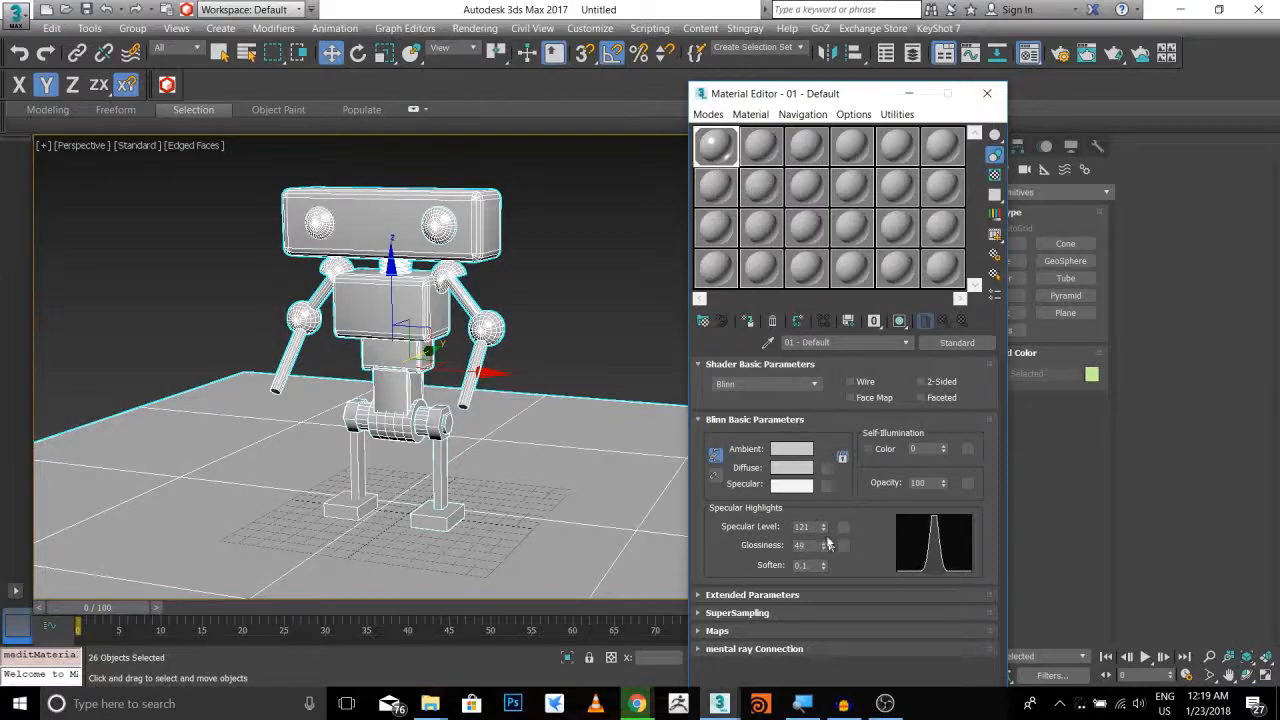
Darken the material's diffuse colour to a dark grey and close the Material Editor
click(797, 468)
drag(435, 133, 436, 170)
click(573, 240)
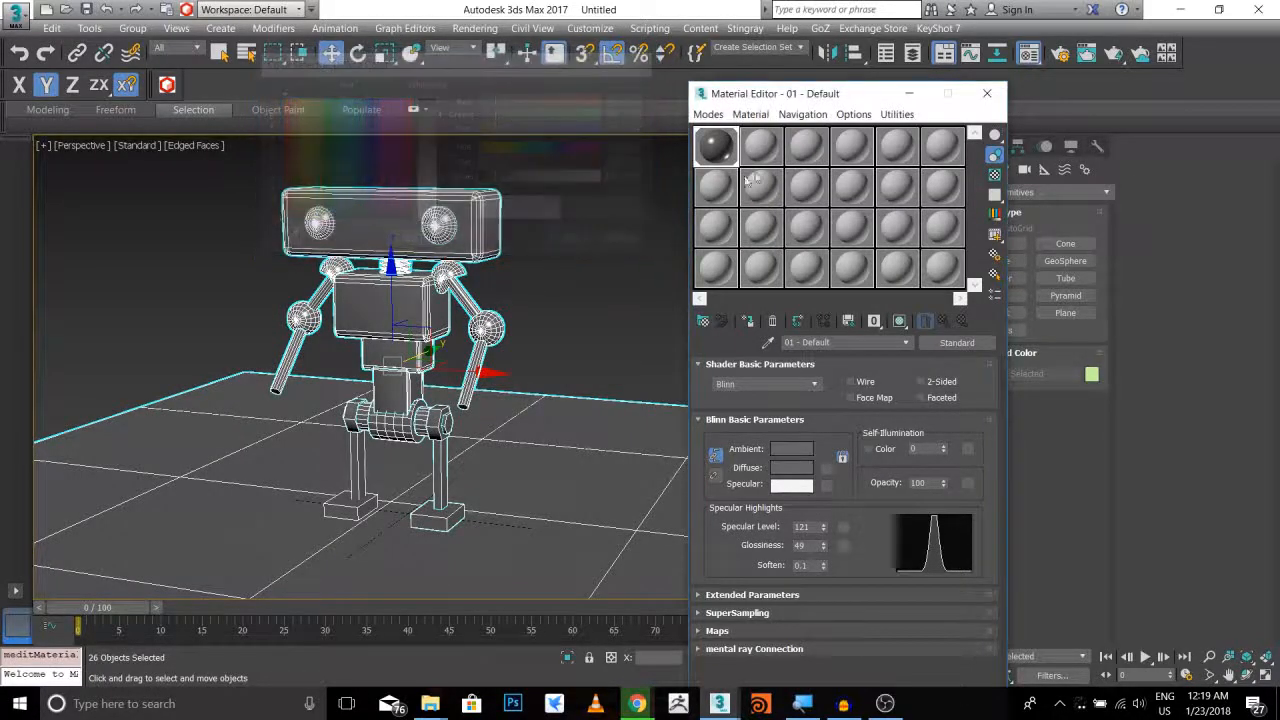
click(988, 93)
Deselect everything and turn off edged faces in the perspective view to inspect the shaded robot
click(569, 246)
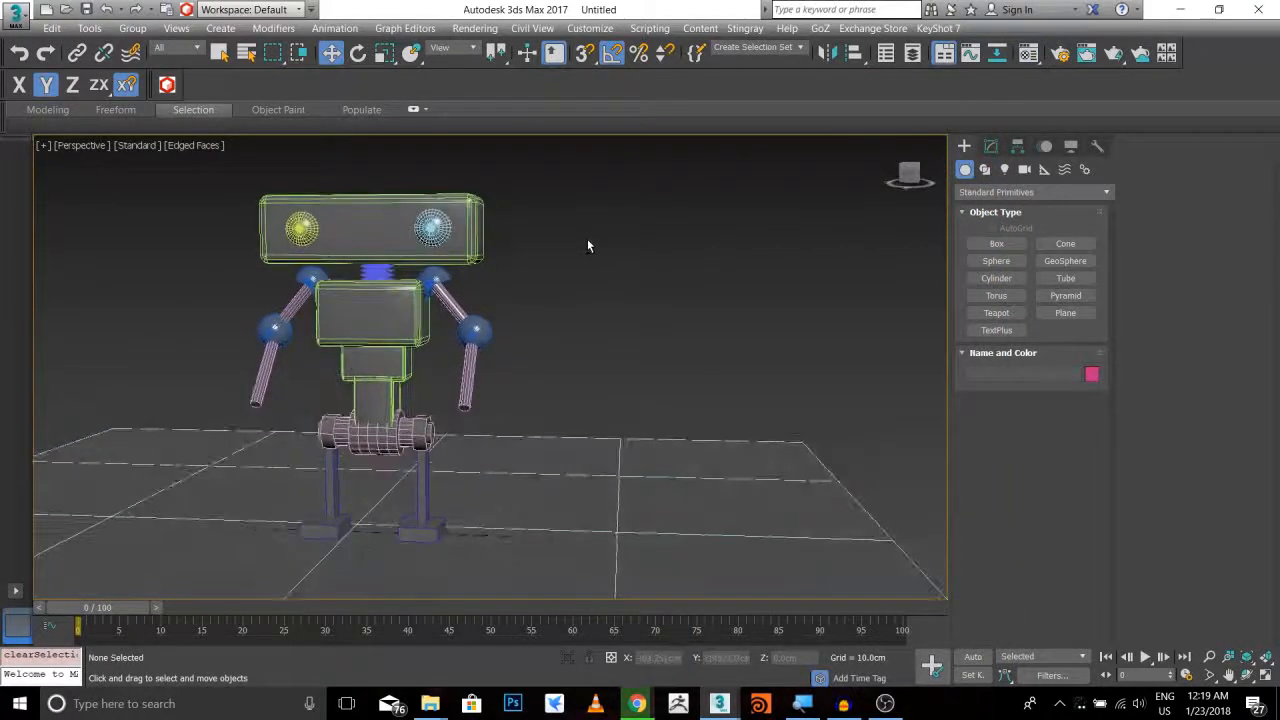
key(F4)
mouse_move(561, 280)
middle_down()
mouse_move(631, 276)
mouse_move(589, 262)
mouse_move(400, 266)
mouse_move(538, 272)
middle_up()
scroll(588, 306, up, 4)
scroll(588, 306, down, 5)
scroll(600, 302, up, 5)
scroll(600, 302, down, 3)
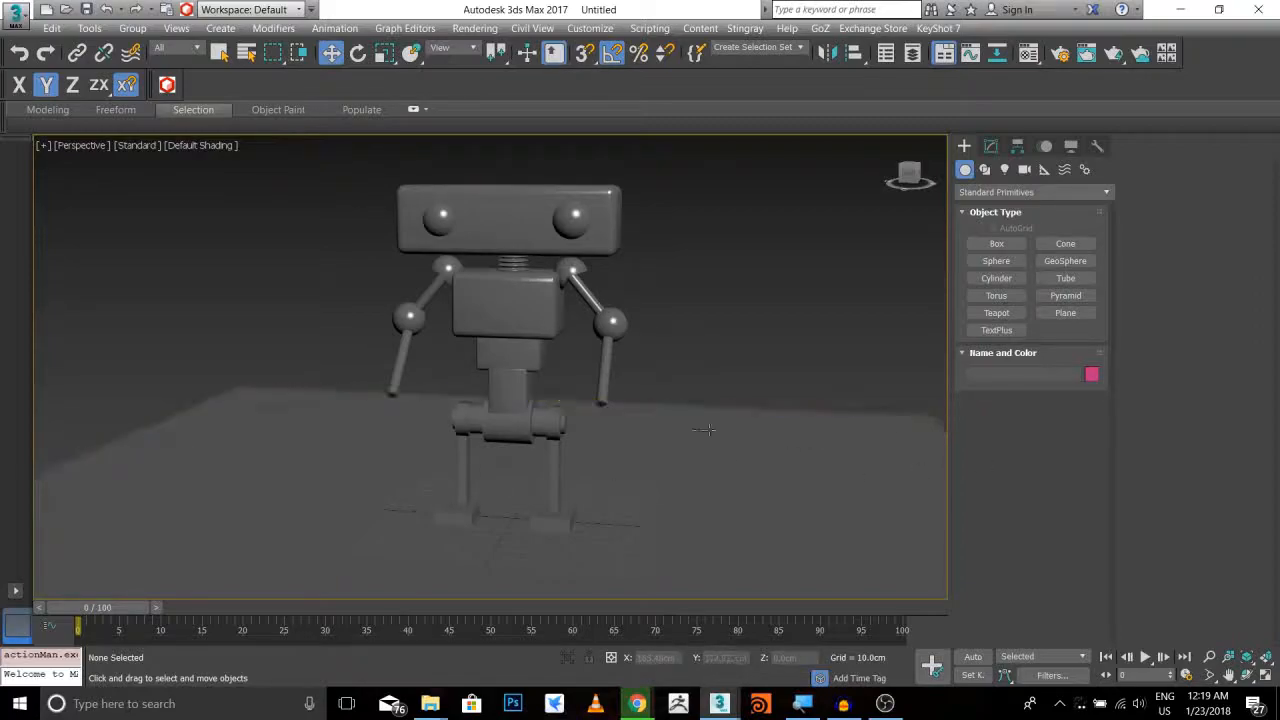
click(882, 704)
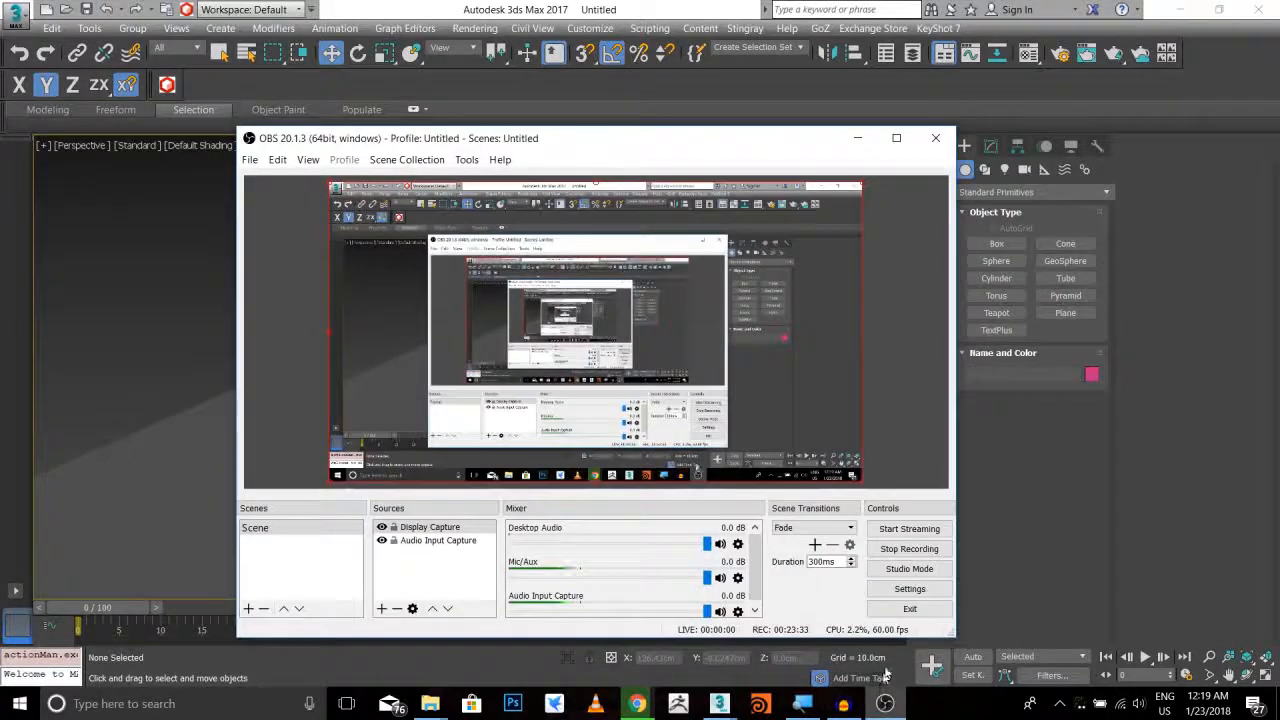
click(915, 555)
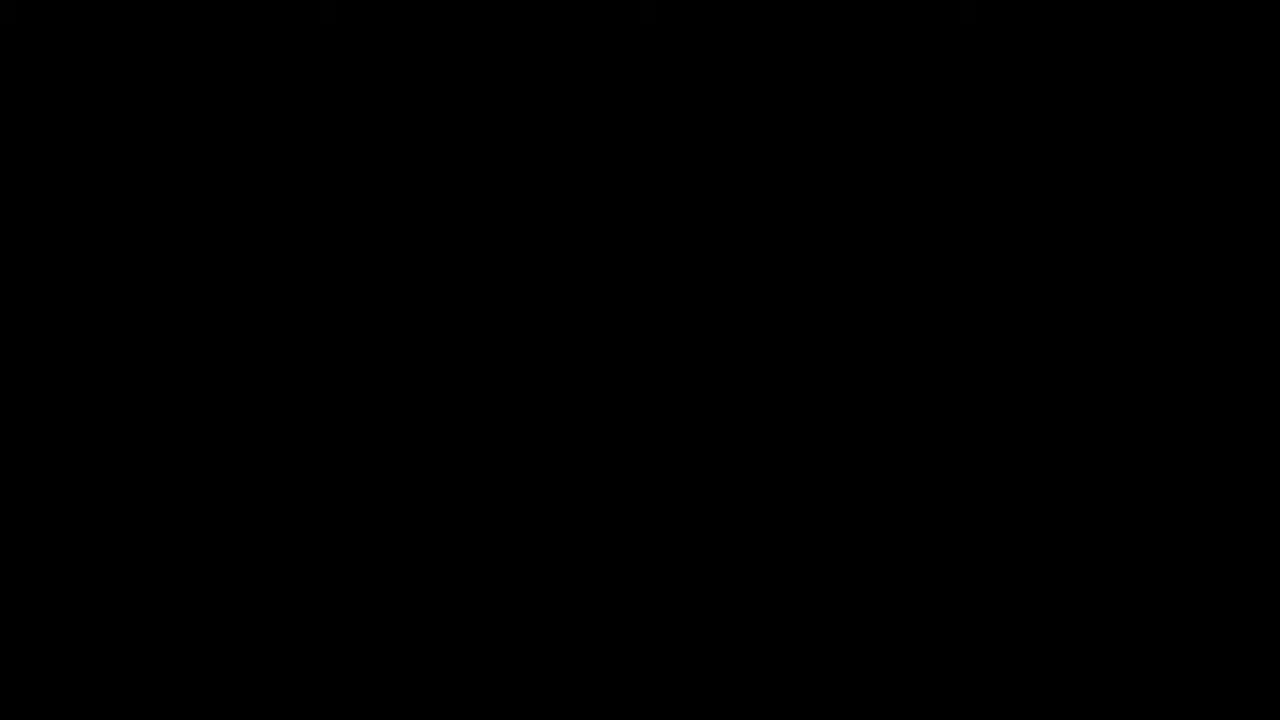